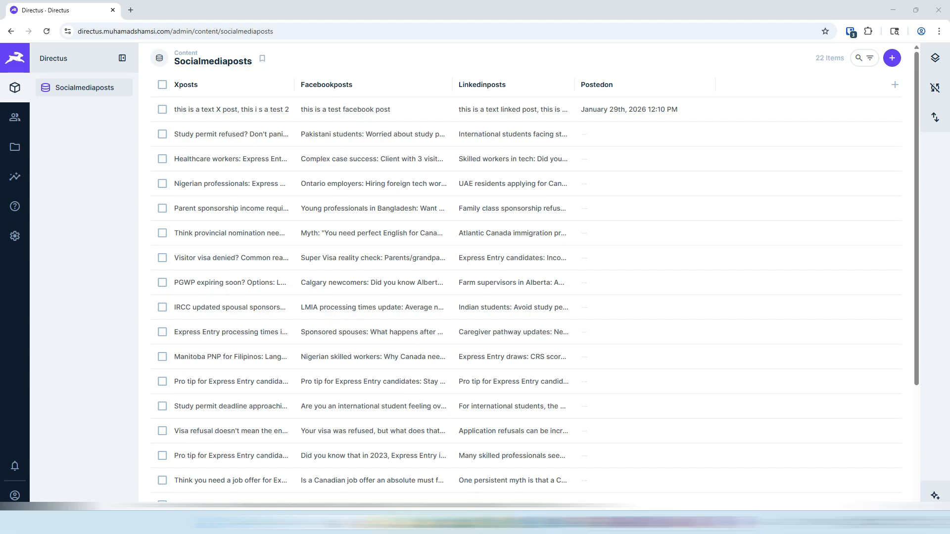
Check the pixel dimensions of 04-Image.jpg in its file properties, and close the properties without changing anything.
{"action": "left_click", "coordinate": [393, 259]}
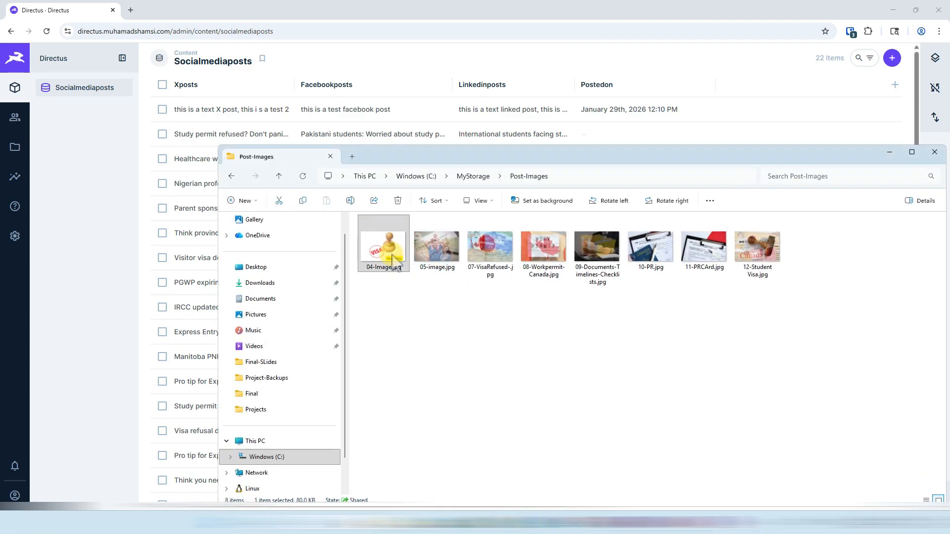
{"action": "right_click", "coordinate": [393, 260]}
{"action": "mouse_move", "coordinate": [433, 438]}
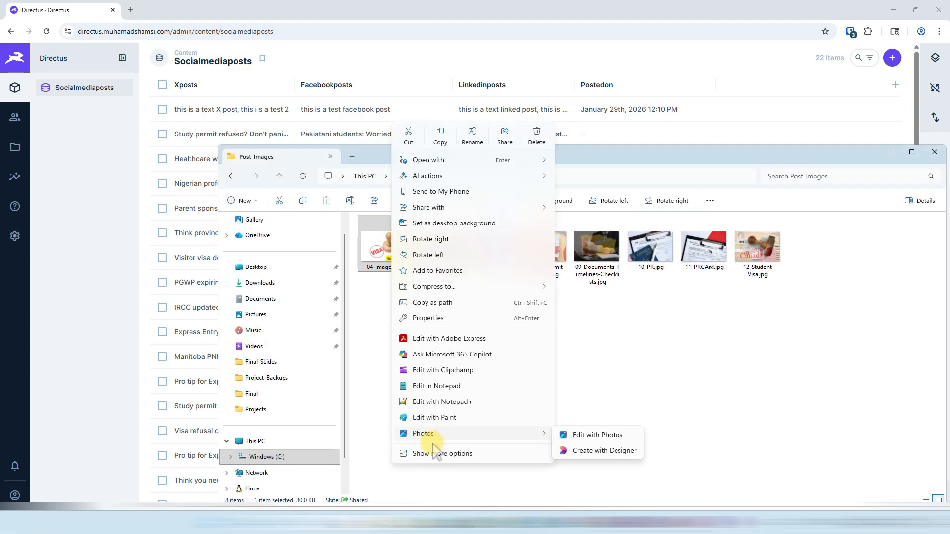
{"action": "left_click", "coordinate": [452, 456]}
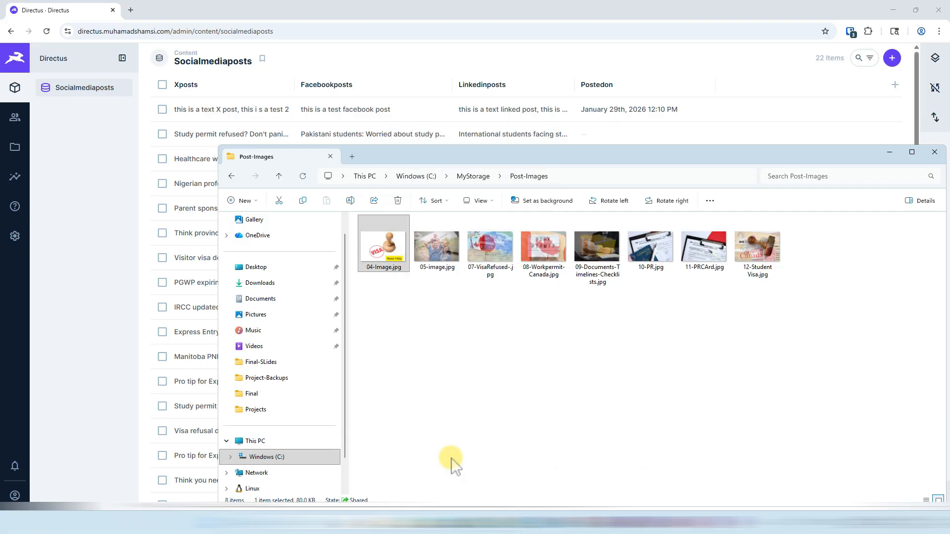
{"action": "left_click", "coordinate": [421, 489]}
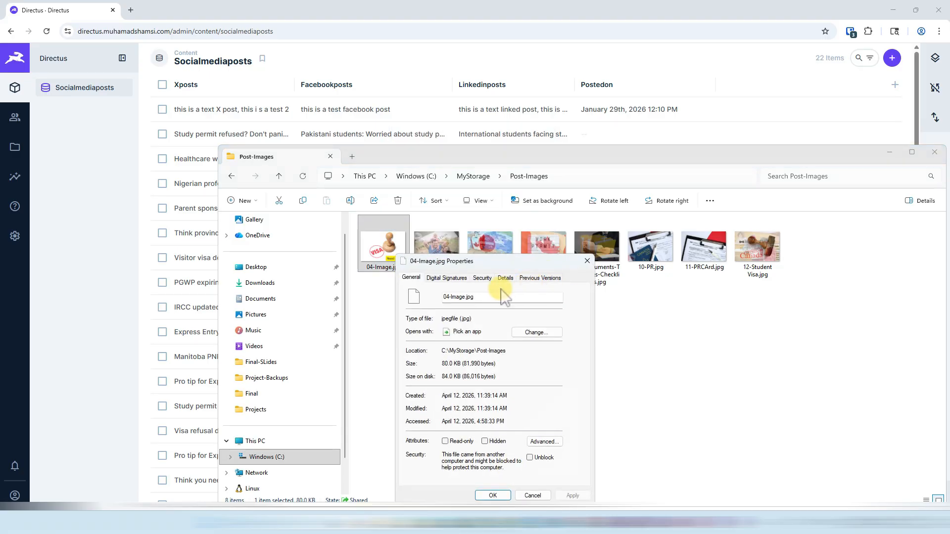
{"action": "left_click", "coordinate": [505, 278]}
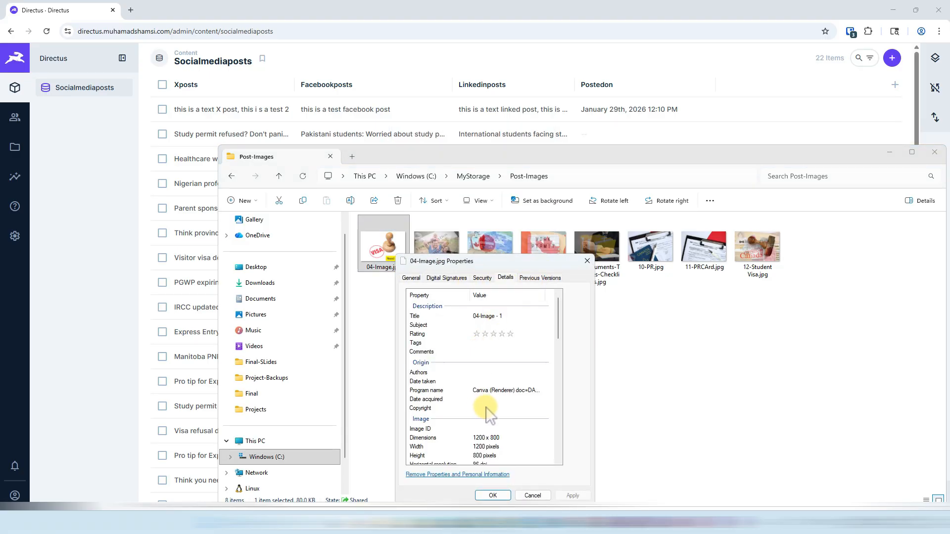
{"action": "left_click", "coordinate": [500, 438]}
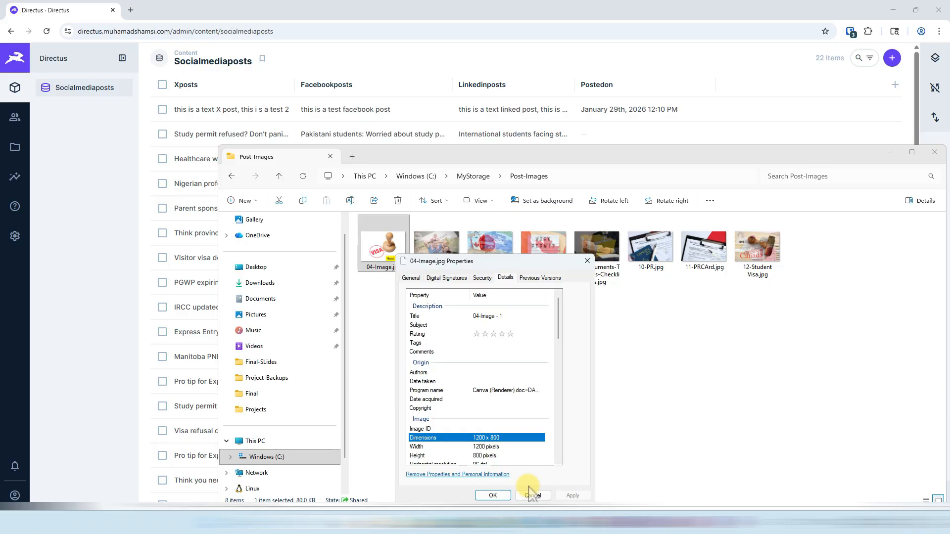
{"action": "left_click", "coordinate": [517, 391]}
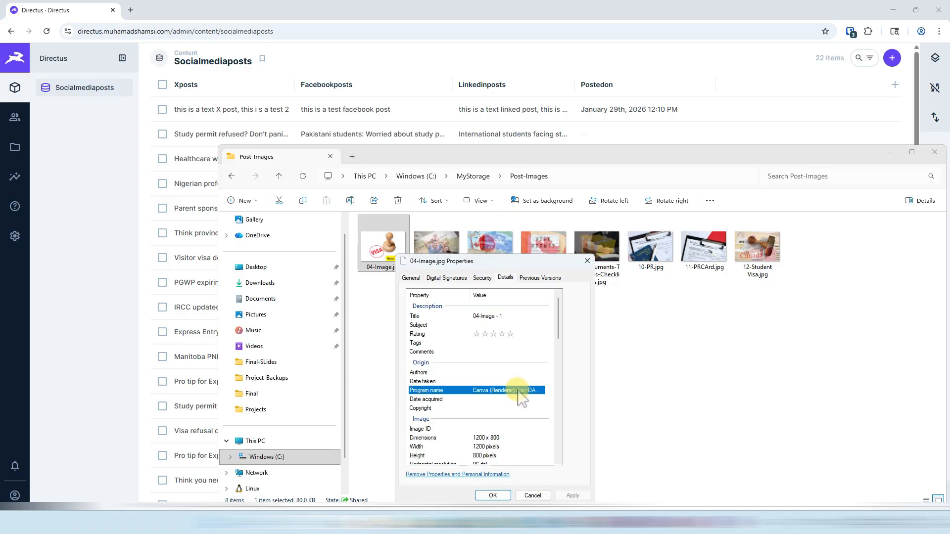
{"action": "left_click", "coordinate": [491, 438]}
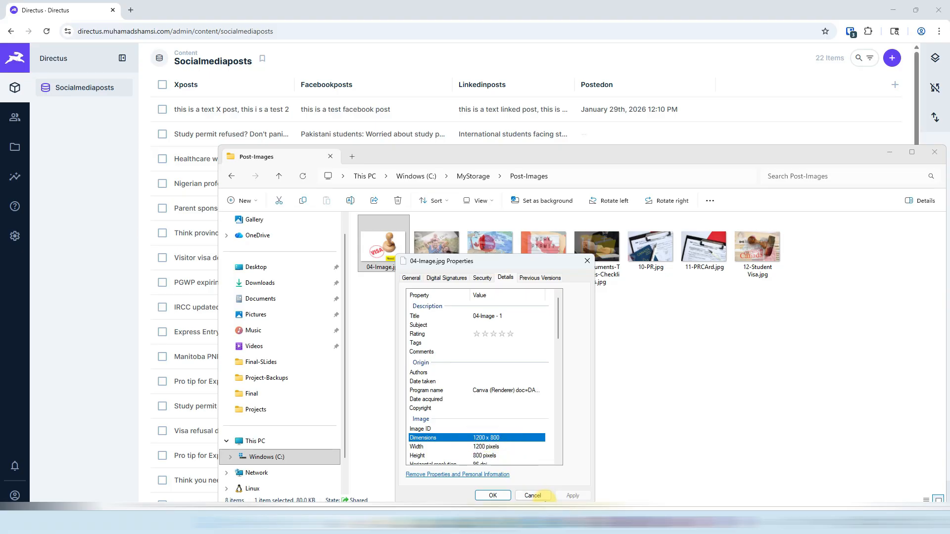
{"action": "left_click", "coordinate": [541, 496]}
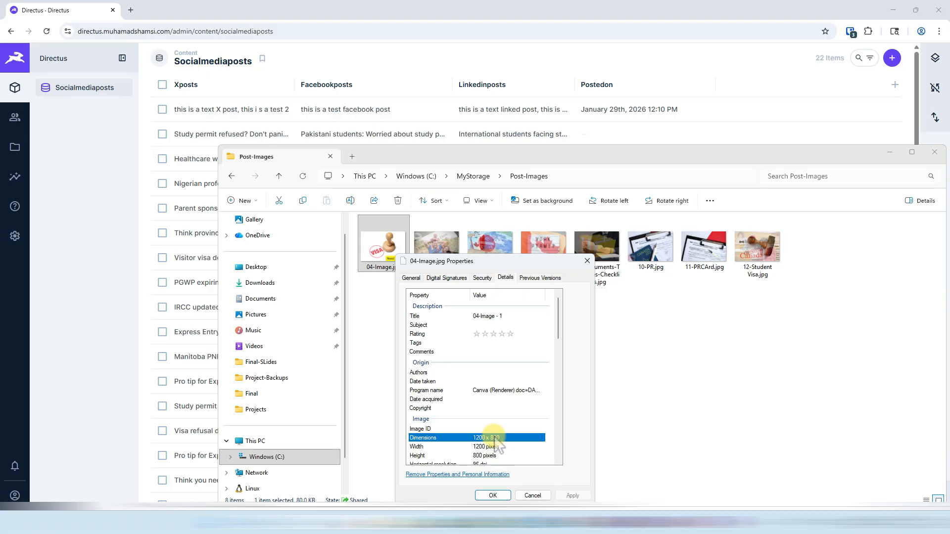
{"action": "left_click", "coordinate": [533, 495]}
{"action": "left_click_drag", "start_coordinate": [774, 156], "coordinate": [734, 159]}
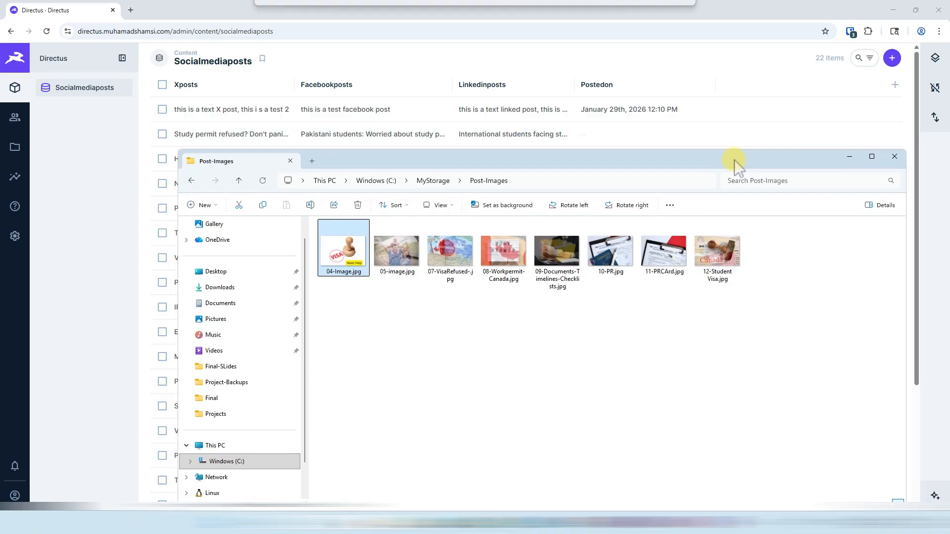
Open the socialmediaposts collection in the data model settings.
{"action": "left_click", "coordinate": [15, 237]}
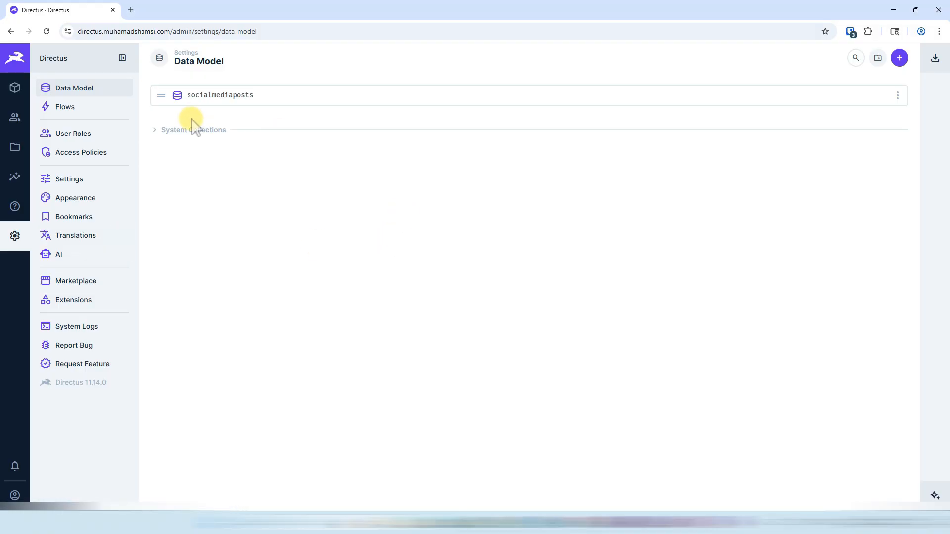
{"action": "left_click", "coordinate": [211, 98]}
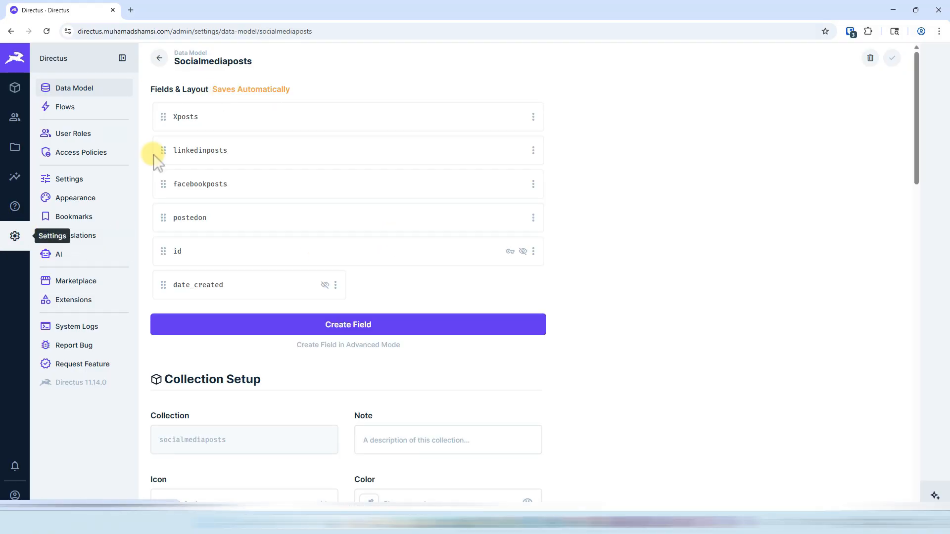
{"action": "left_click", "coordinate": [65, 92]}
{"action": "left_click", "coordinate": [196, 98]}
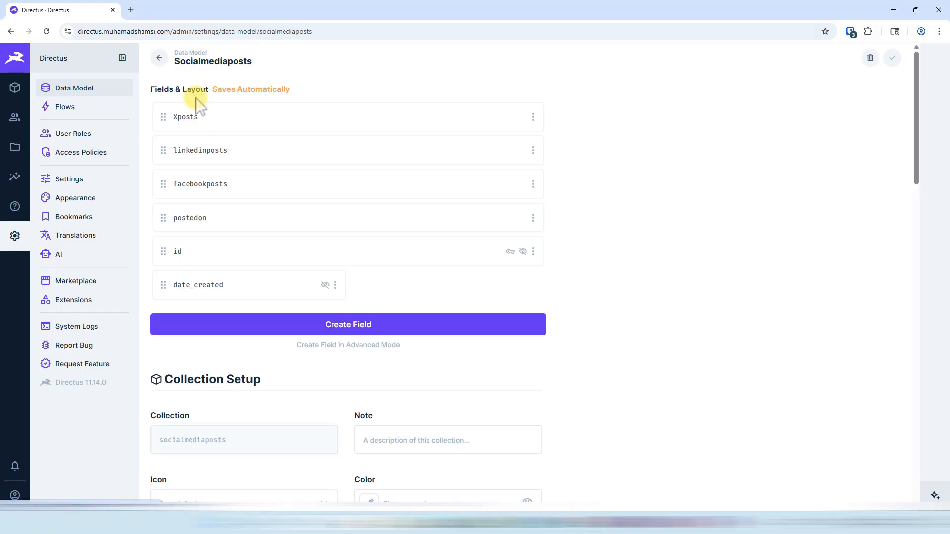
Start a new relational Image field in the socialmediaposts collection with the key socialimage.
{"action": "left_click", "coordinate": [340, 325]}
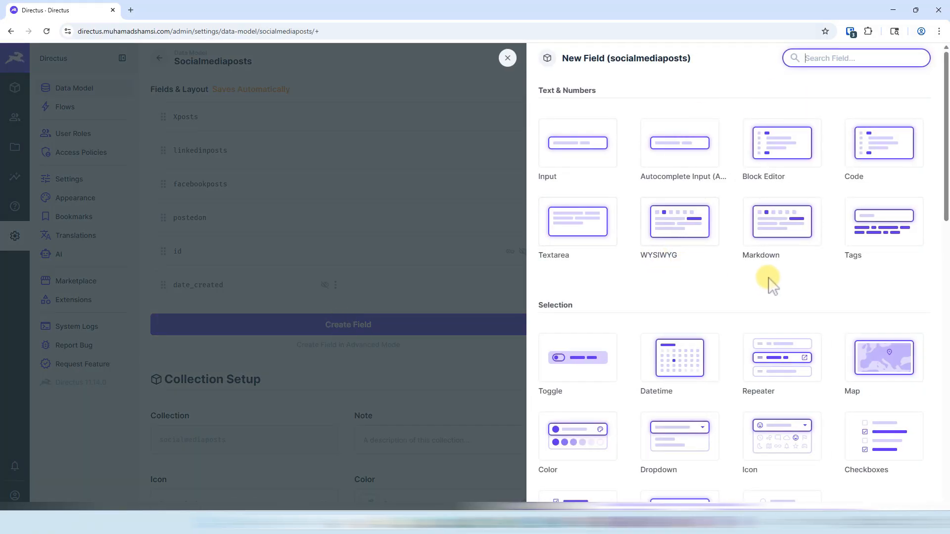
{"action": "scroll", "coordinate": [739, 335], "scroll_direction": "down", "scroll_amount": 5}
{"action": "scroll", "coordinate": [741, 337], "scroll_direction": "down", "scroll_amount": 4}
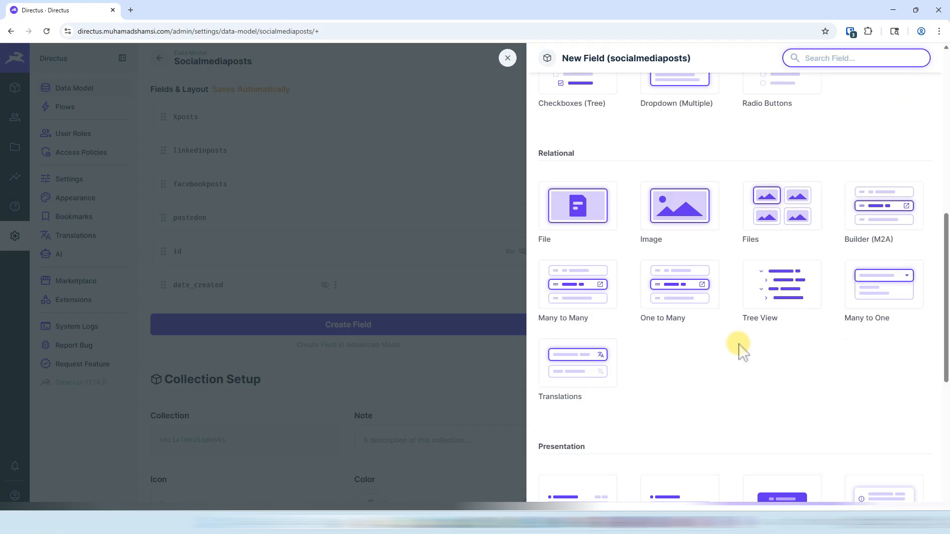
{"action": "left_click", "coordinate": [683, 213]}
{"action": "left_click", "coordinate": [612, 311]}
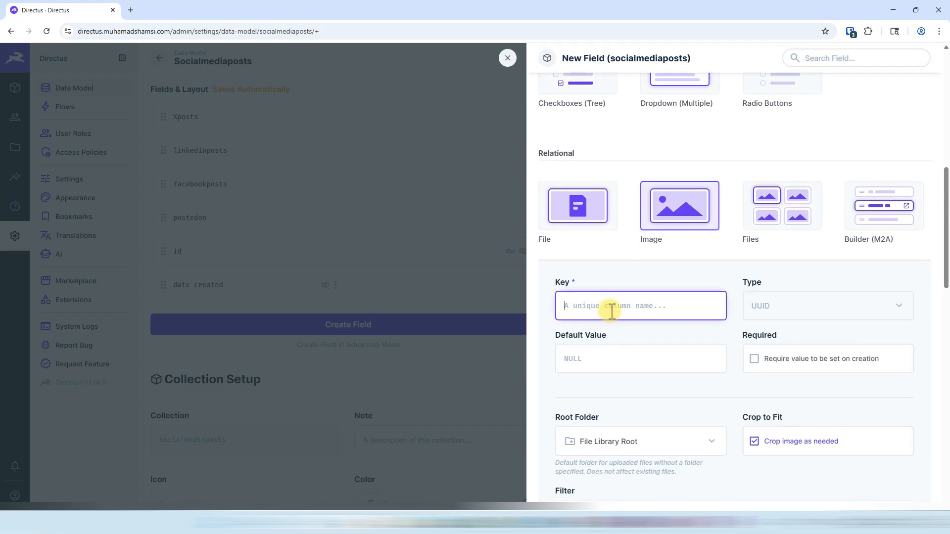
{"action": "type", "text": "spcial"}
{"action": "key", "text": "BackSpace"}
{"action": "key", "text": "BackSpace"}
{"action": "key", "text": "BackSpace"}
{"action": "key", "text": "BackSpace"}
{"action": "key", "text": "BackSpace"}
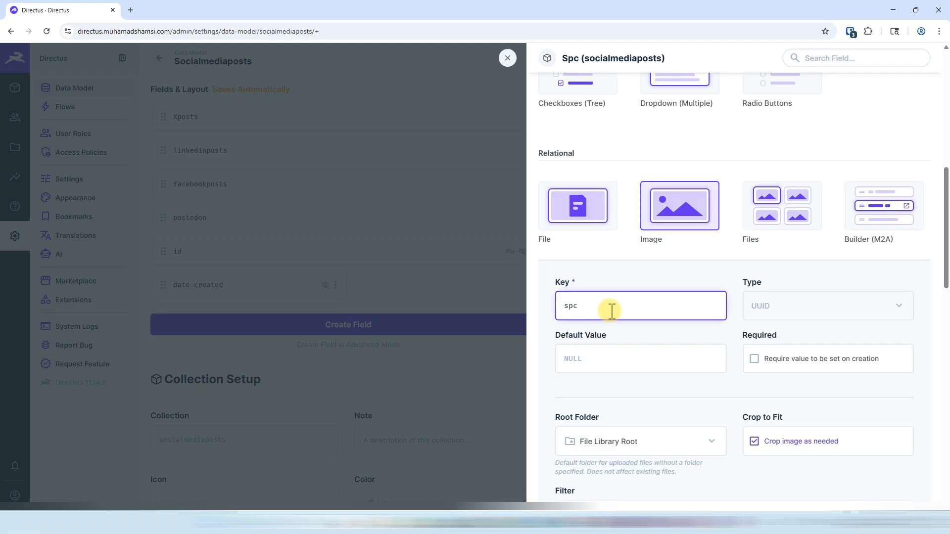
{"action": "type", "text": "ociali"}
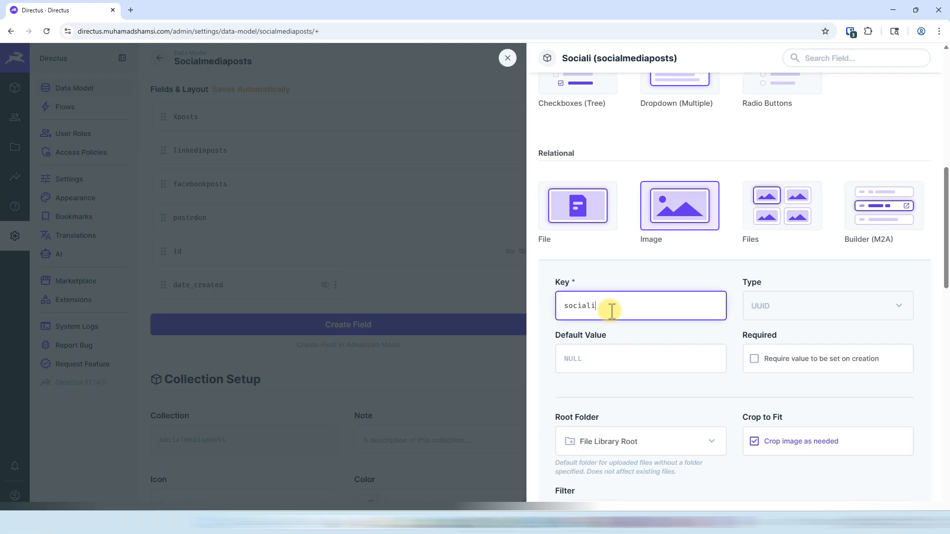
{"action": "type", "text": "mage"}
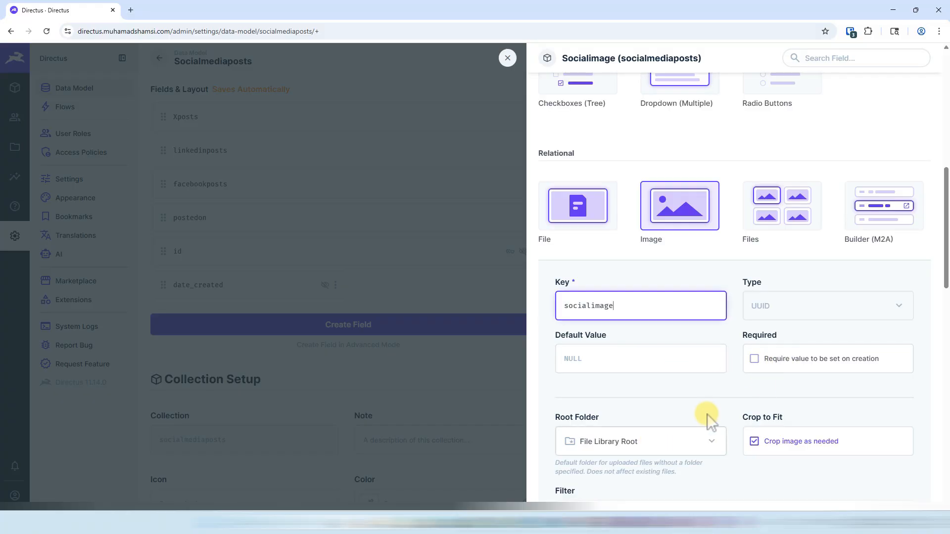
Turn off cropping for the socialimage field, keep the File Library Root folder, and save the field.
{"action": "left_click", "coordinate": [679, 440]}
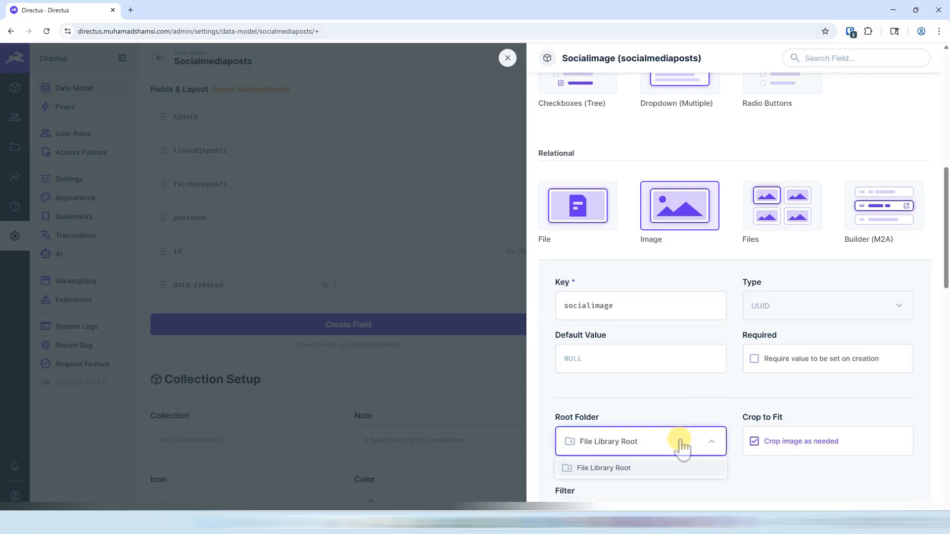
{"action": "left_click", "coordinate": [797, 443]}
{"action": "scroll", "coordinate": [748, 416], "scroll_direction": "down", "scroll_amount": 2}
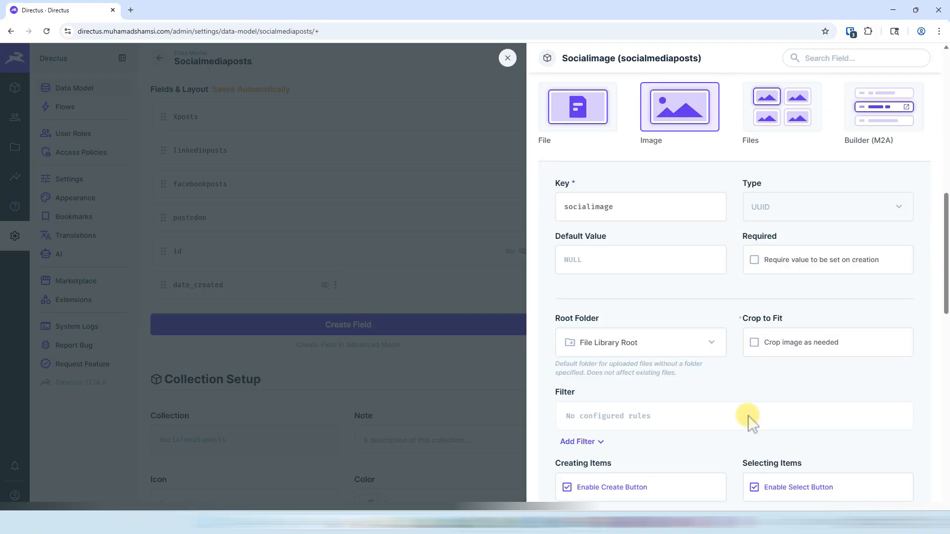
{"action": "scroll", "coordinate": [740, 371], "scroll_direction": "down", "scroll_amount": 3}
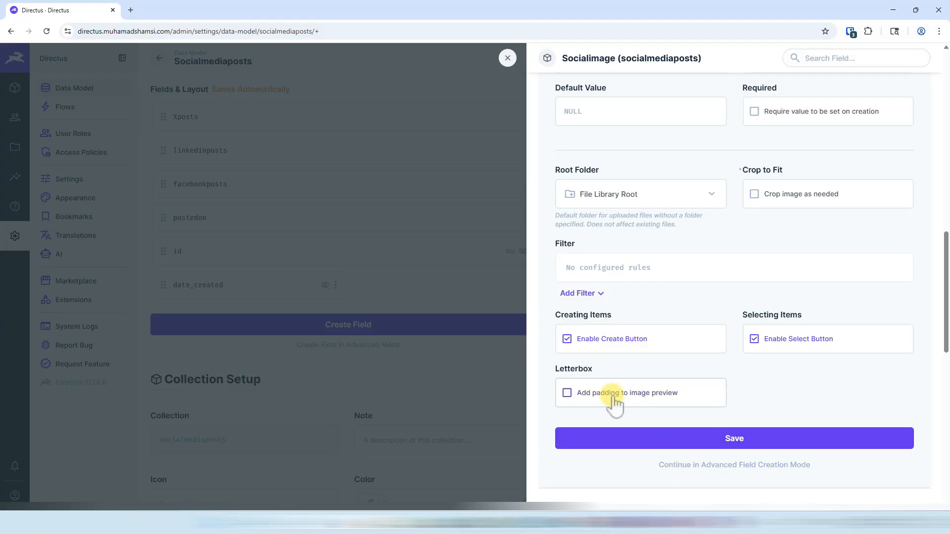
{"action": "scroll", "coordinate": [841, 376], "scroll_direction": "up", "scroll_amount": 9}
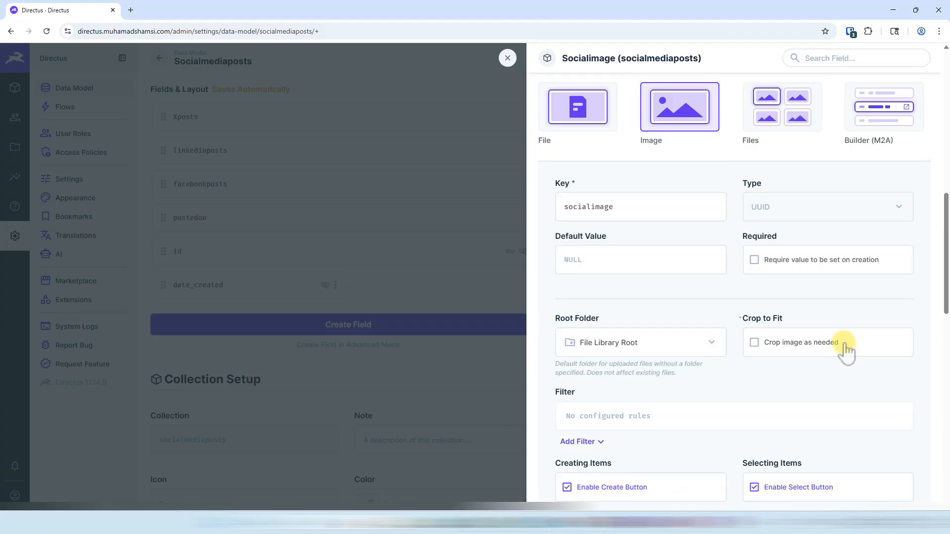
{"action": "scroll", "coordinate": [772, 339], "scroll_direction": "up", "scroll_amount": 1}
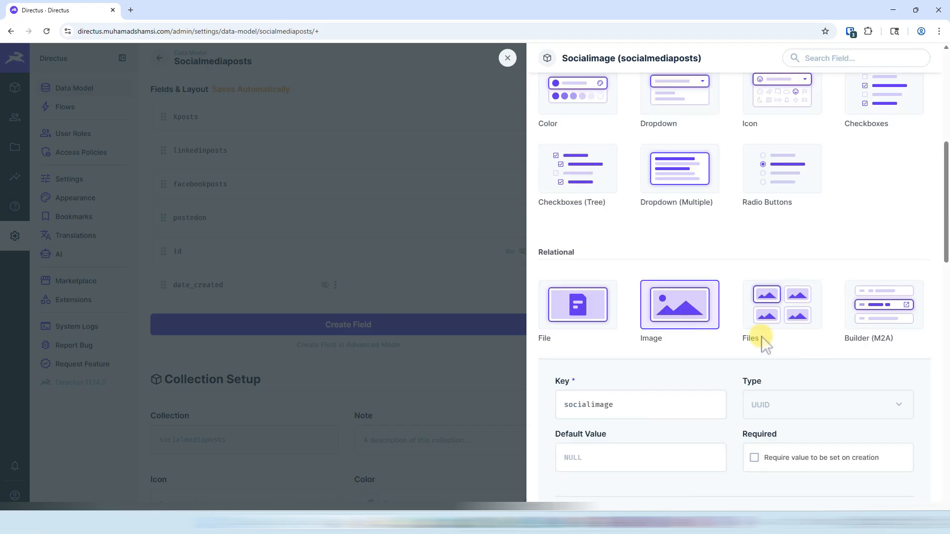
{"action": "scroll", "coordinate": [742, 296], "scroll_direction": "up", "scroll_amount": 4}
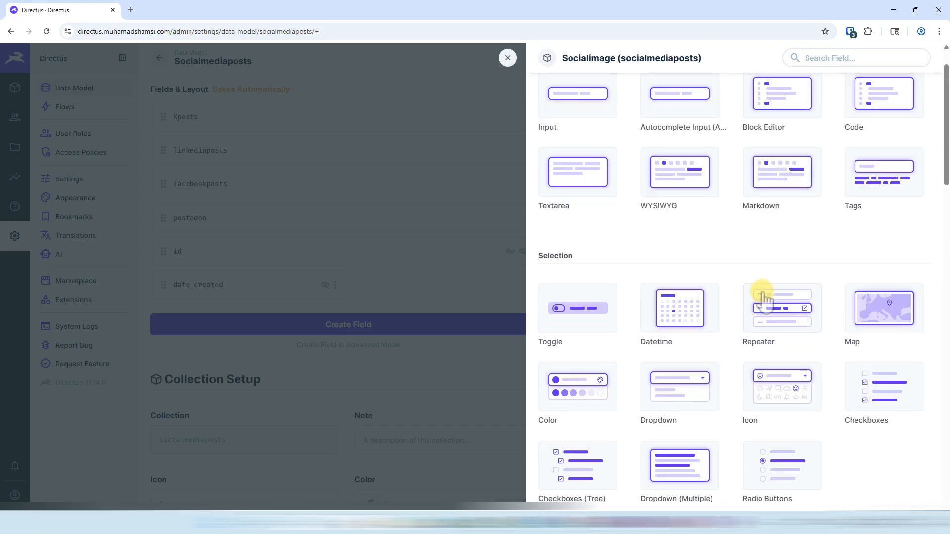
{"action": "scroll", "coordinate": [757, 307], "scroll_direction": "down", "scroll_amount": 6}
{"action": "scroll", "coordinate": [760, 317], "scroll_direction": "down", "scroll_amount": 17}
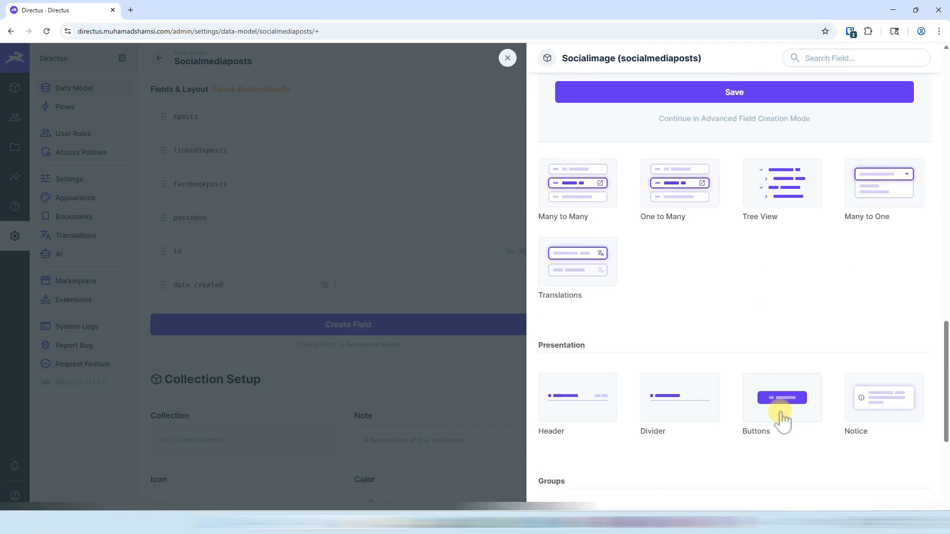
{"action": "scroll", "coordinate": [784, 415], "scroll_direction": "up", "scroll_amount": 7}
{"action": "scroll", "coordinate": [781, 399], "scroll_direction": "up", "scroll_amount": 1}
{"action": "left_click", "coordinate": [732, 261]}
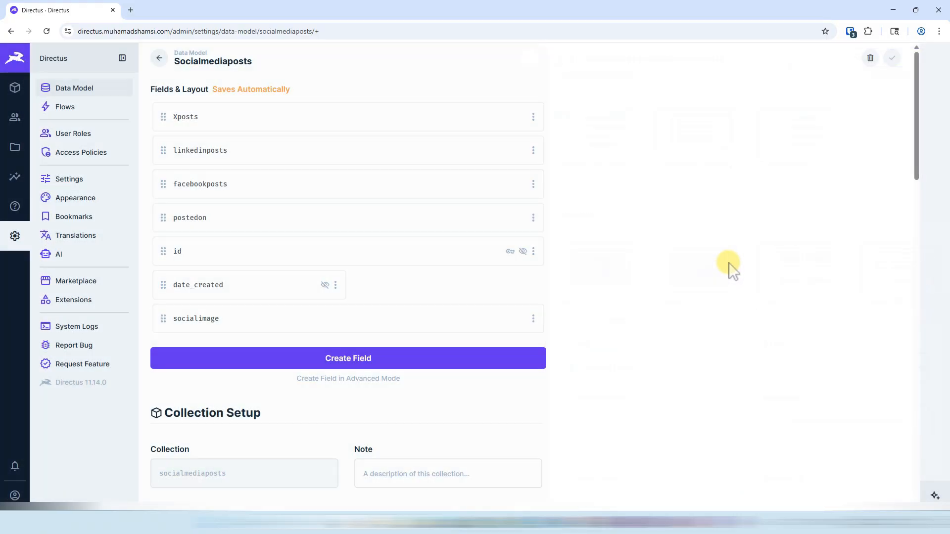
Review the schema of the socialimage field, and move the field above Xposts in the collection's layout.
{"action": "left_click", "coordinate": [310, 321]}
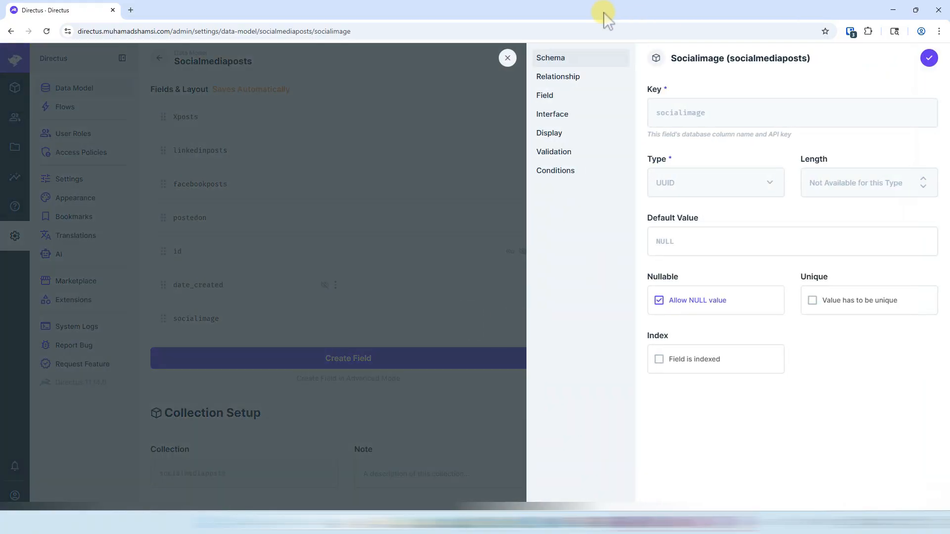
{"action": "left_click", "coordinate": [508, 58]}
{"action": "left_click_drag", "start_coordinate": [166, 315], "coordinate": [166, 111]}
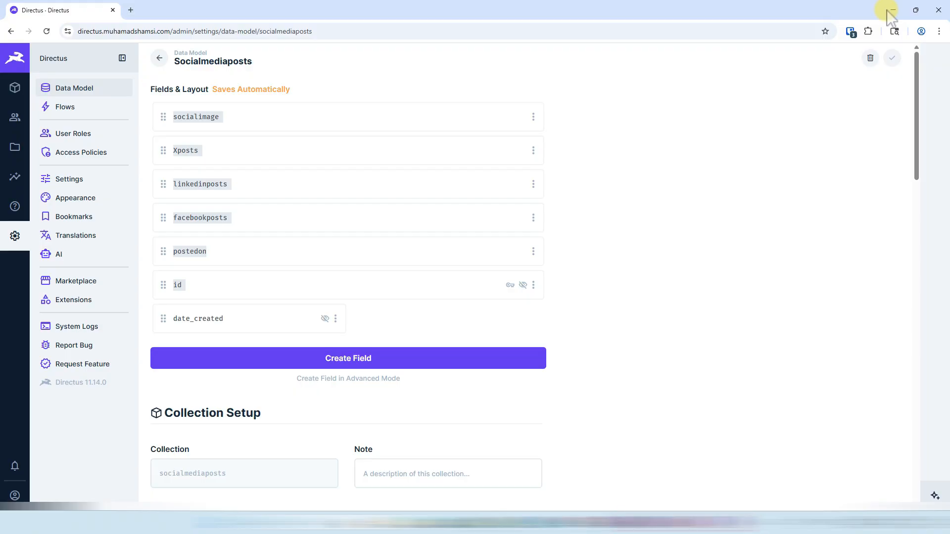
Examine the Socialimage field in the "Study permit refused?" post, and bring up the Post-Images folder.
{"action": "left_click", "coordinate": [12, 90]}
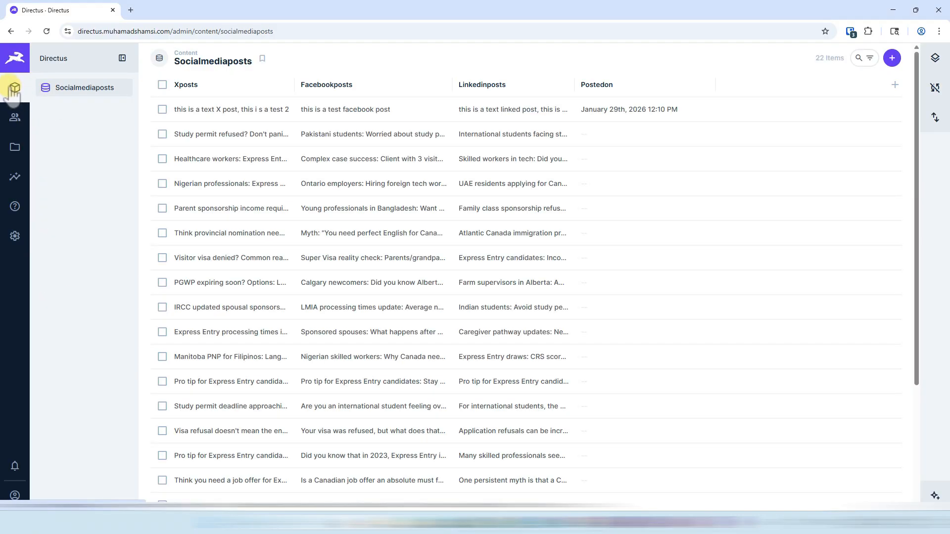
{"action": "left_click", "coordinate": [241, 138]}
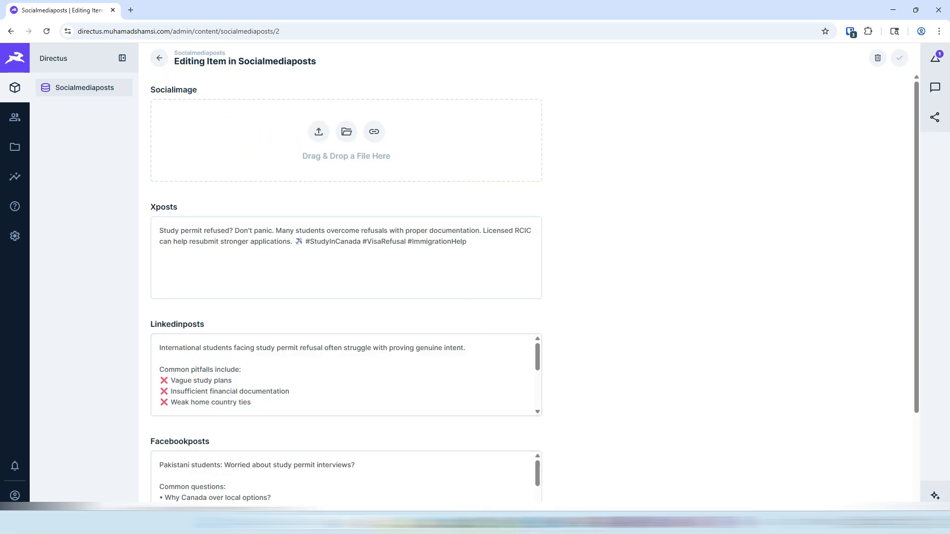
{"action": "left_click", "coordinate": [445, 523]}
{"action": "left_click", "coordinate": [708, 322]}
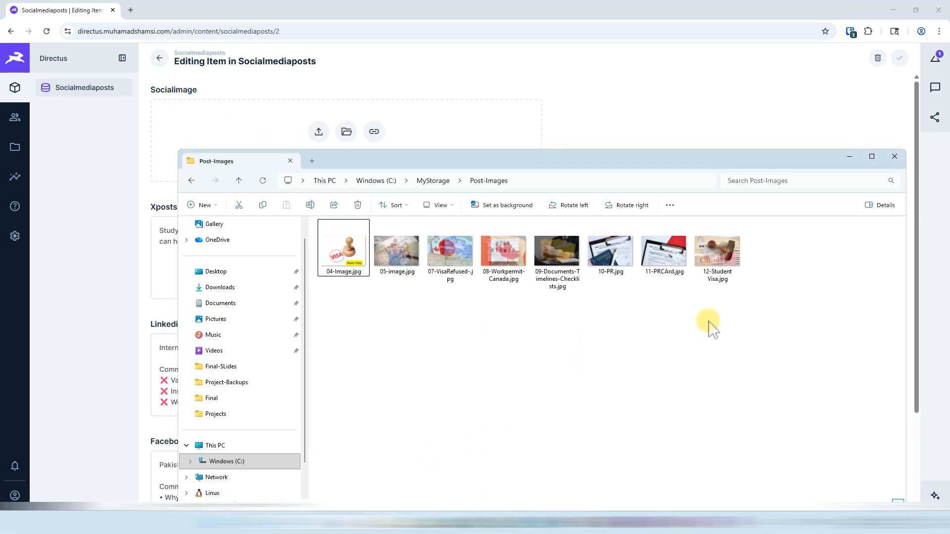
Attach 04-Image.jpg from the Post-Images folder as the social image of the "Nigerian professionals" post and save the post.
{"action": "left_click", "coordinate": [160, 58]}
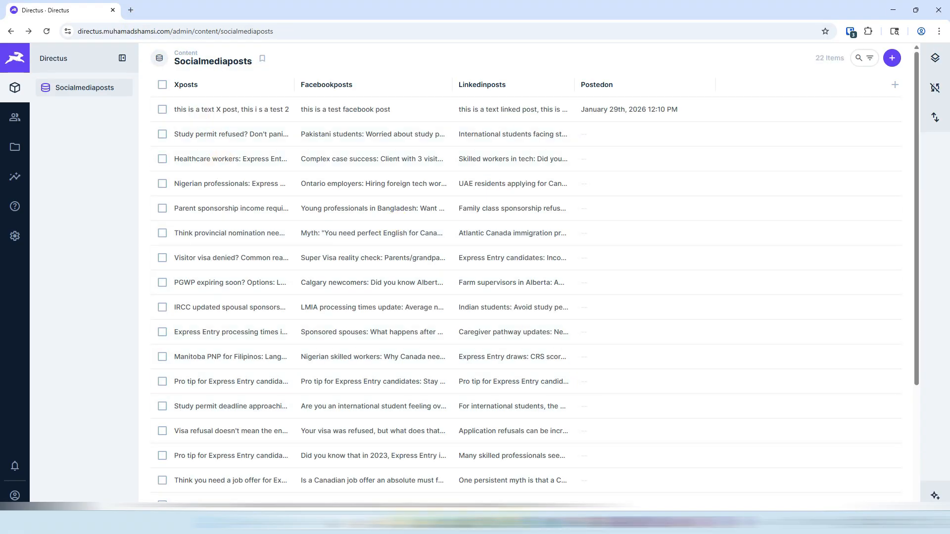
{"action": "left_click", "coordinate": [487, 522]}
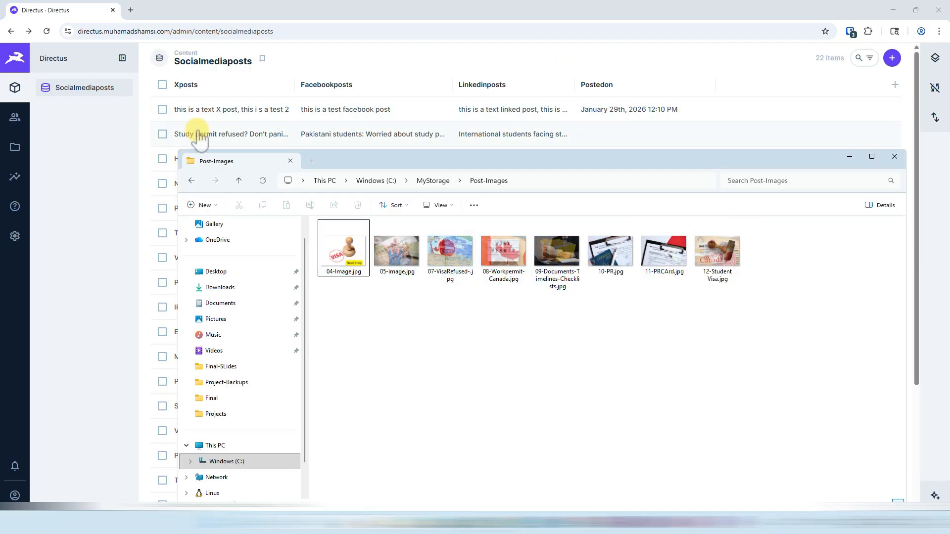
{"action": "left_click", "coordinate": [173, 183]}
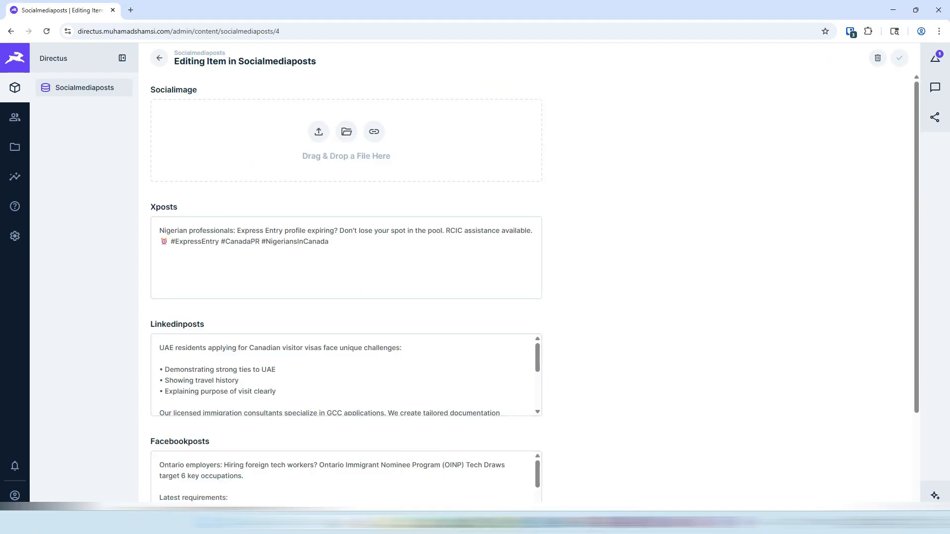
{"action": "key", "text": "alt+Tab"}
{"action": "left_click_drag", "start_coordinate": [344, 247], "coordinate": [256, 121]}
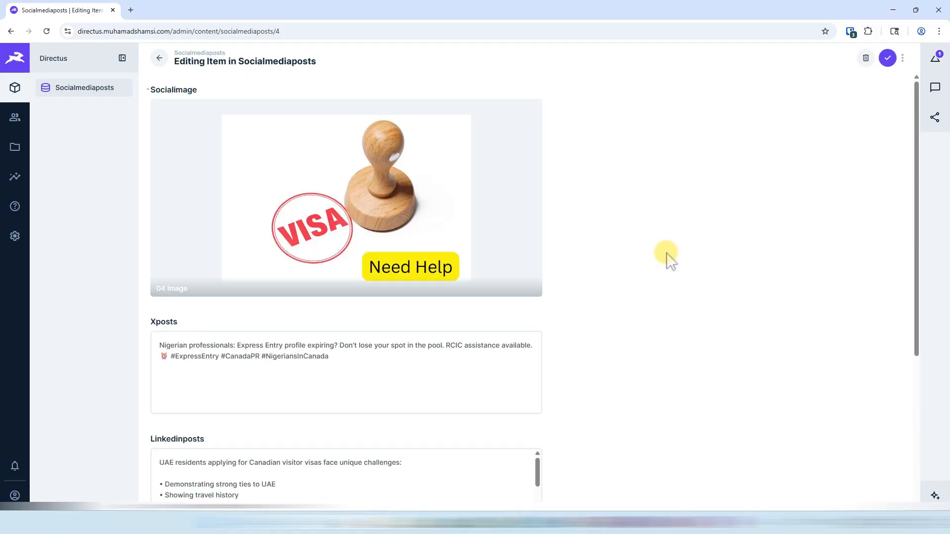
{"action": "left_click", "coordinate": [888, 58]}
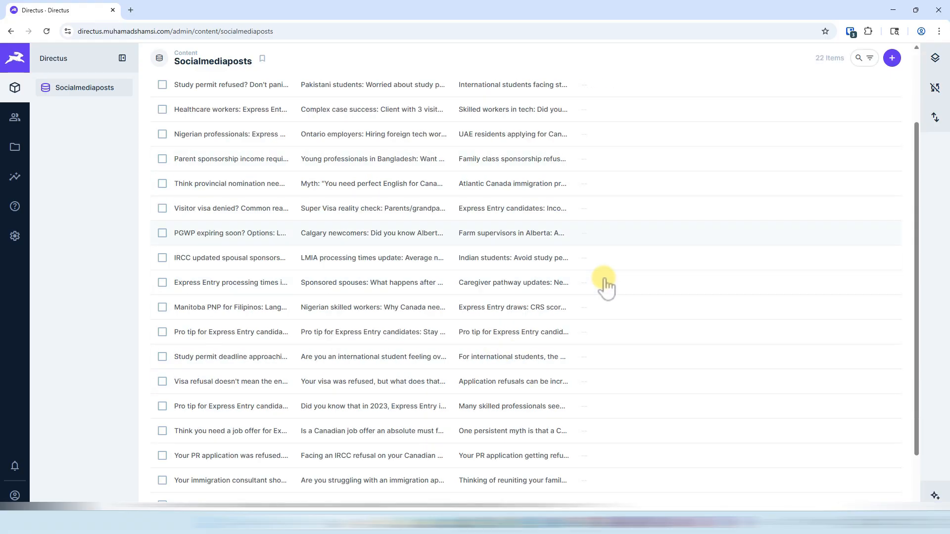
Create a blank item in the Socialmediaposts collection and save it.
{"action": "left_click", "coordinate": [892, 58]}
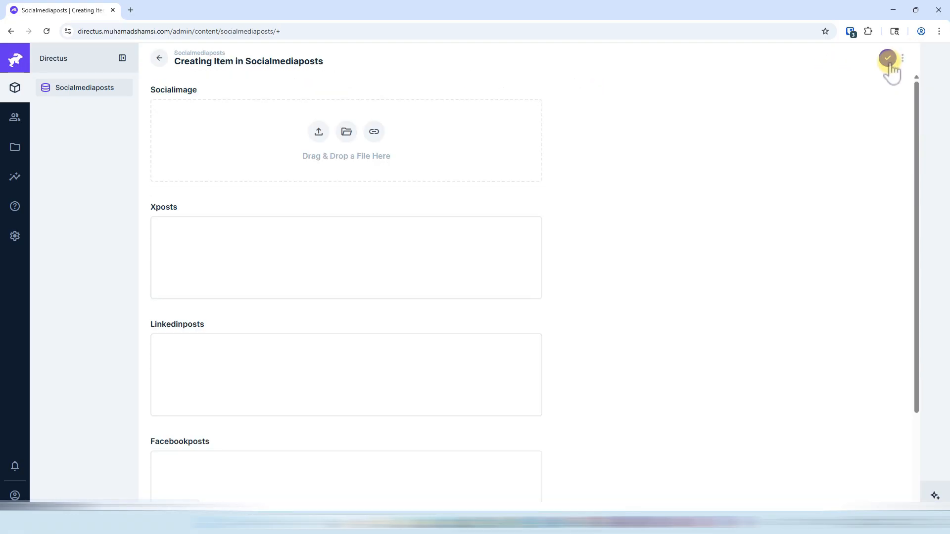
{"action": "left_click", "coordinate": [887, 58]}
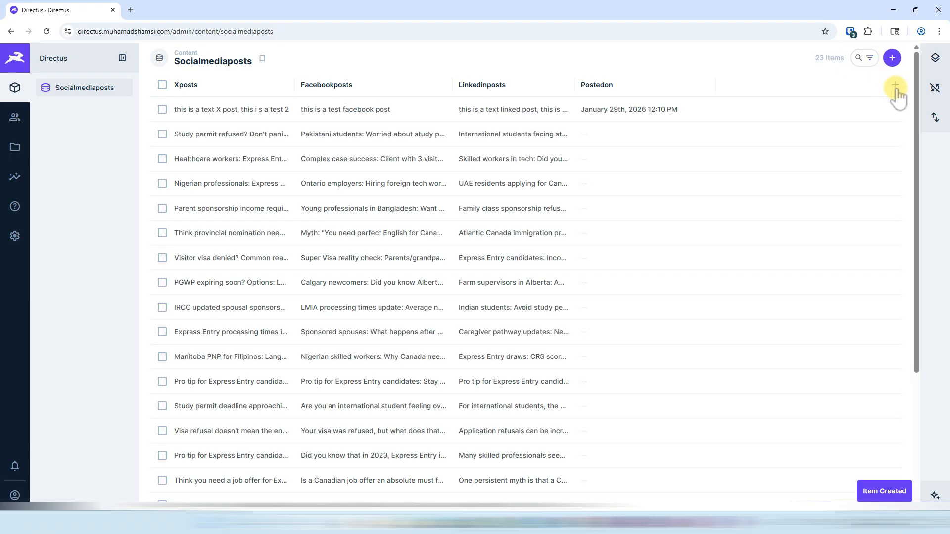
Add the Socialimage column to the Socialmediaposts list and place it before Xposts.
{"action": "left_click", "coordinate": [895, 85]}
{"action": "left_click", "coordinate": [786, 129]}
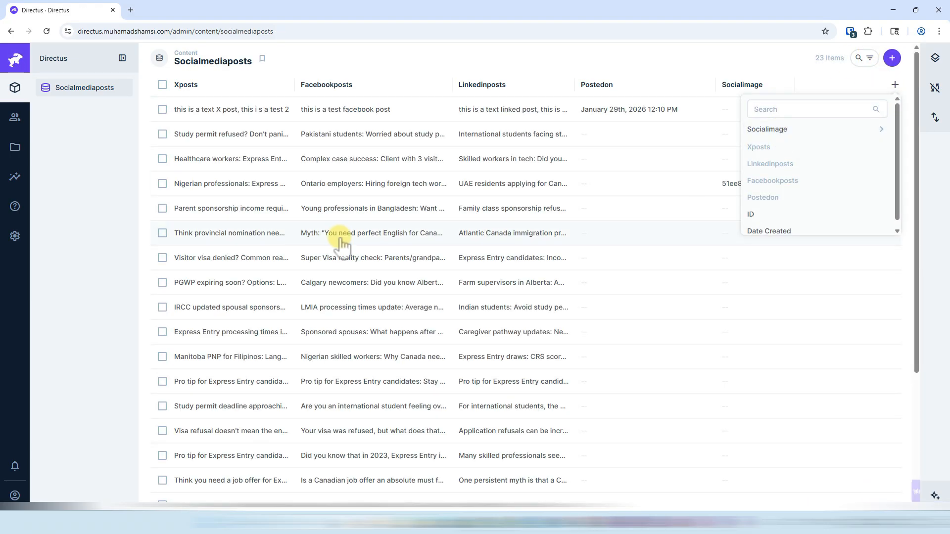
{"action": "left_click", "coordinate": [636, 64]}
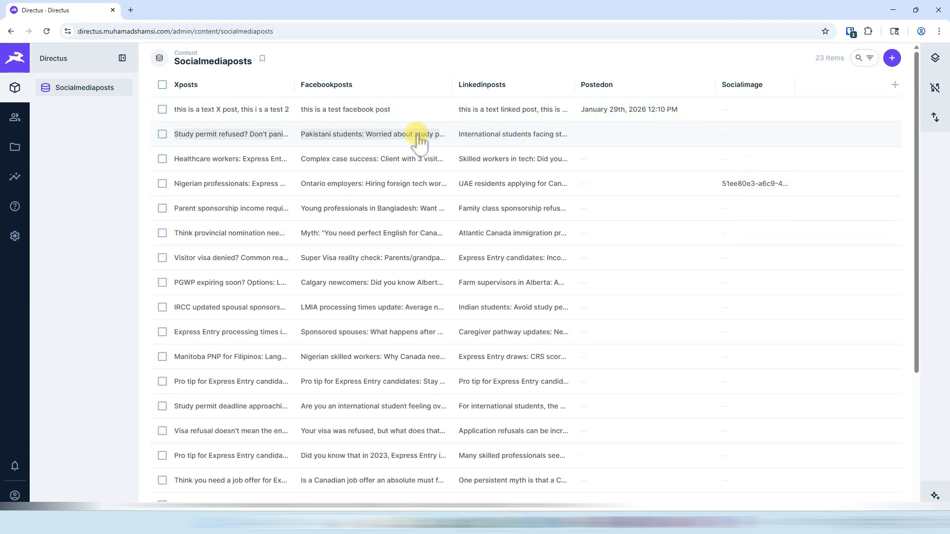
{"action": "left_click", "coordinate": [169, 107]}
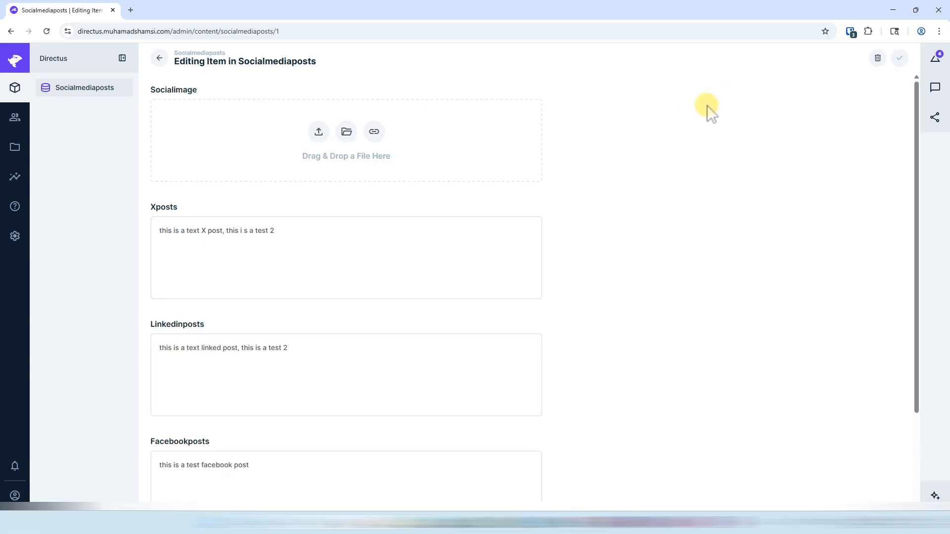
{"action": "left_click", "coordinate": [159, 58]}
{"action": "left_click_drag", "start_coordinate": [747, 90], "coordinate": [338, 85]}
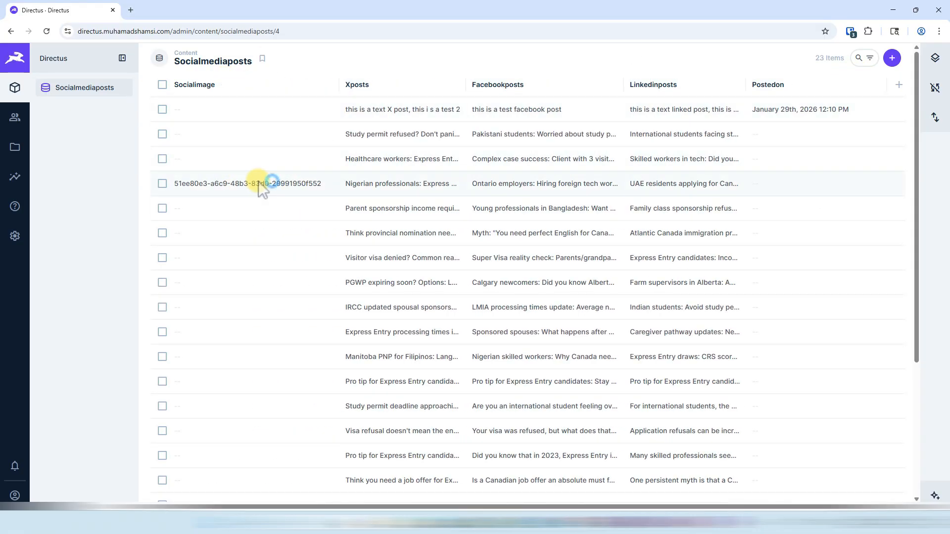
Review the attached image and the post texts in the "Nigerian professionals" post, and return to the list.
{"action": "left_click", "coordinate": [260, 183]}
{"action": "scroll", "coordinate": [465, 233], "scroll_direction": "down", "scroll_amount": 6}
{"action": "scroll", "coordinate": [477, 254], "scroll_direction": "up", "scroll_amount": 6}
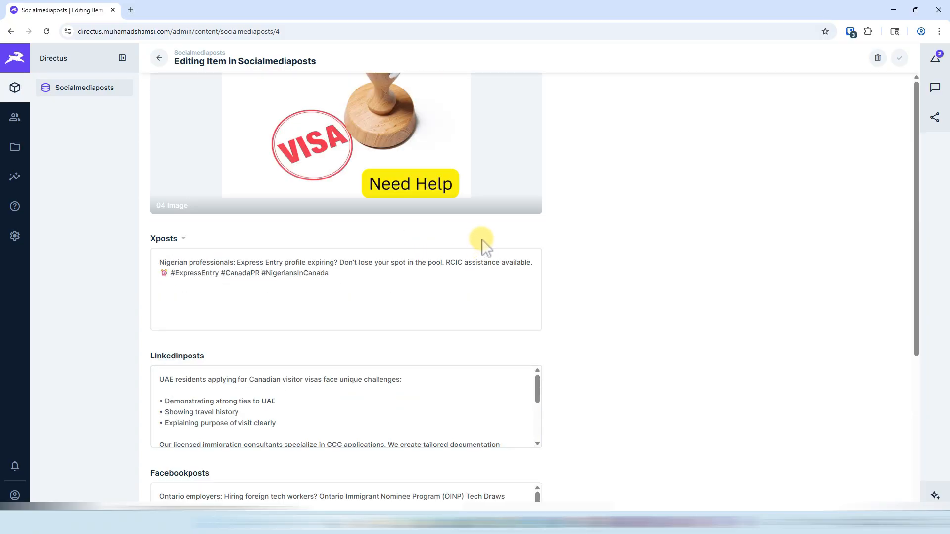
{"action": "left_click", "coordinate": [159, 58]}
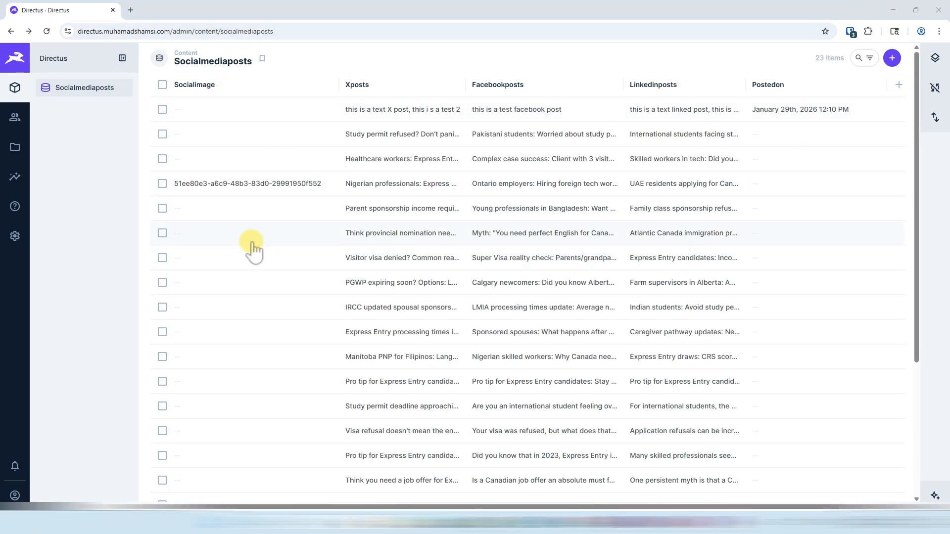
Set the display of the socialimage field in the socialmediaposts data model to Image and save the field.
{"action": "left_click", "coordinate": [6, 238]}
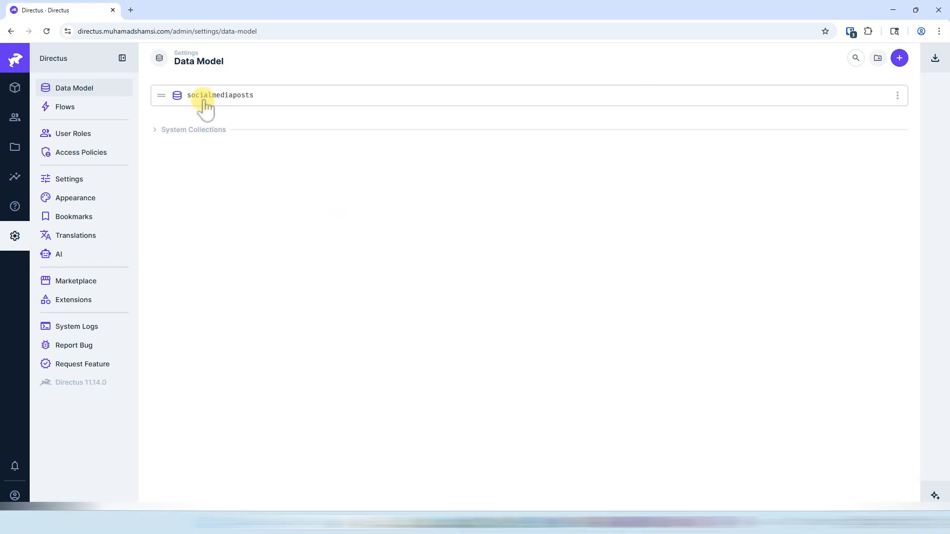
{"action": "left_click", "coordinate": [202, 95]}
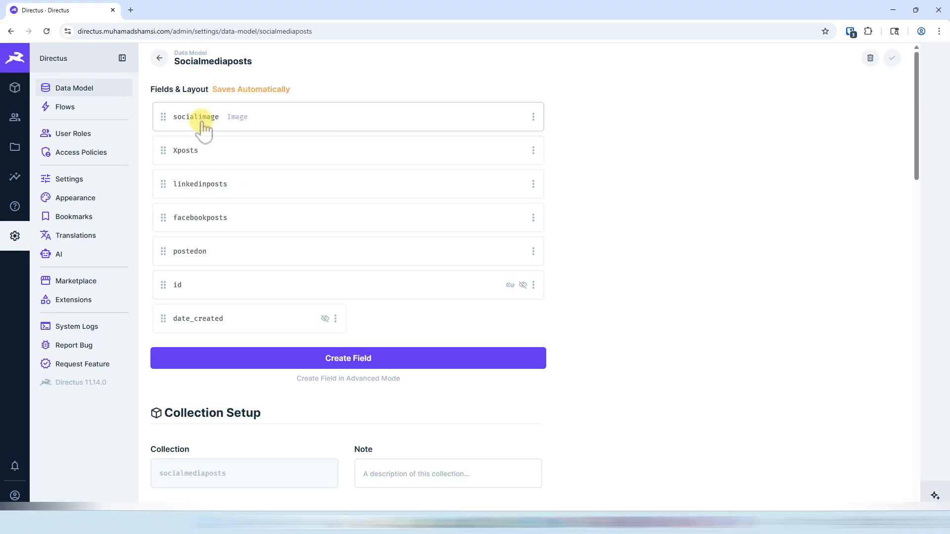
{"action": "left_click", "coordinate": [202, 119]}
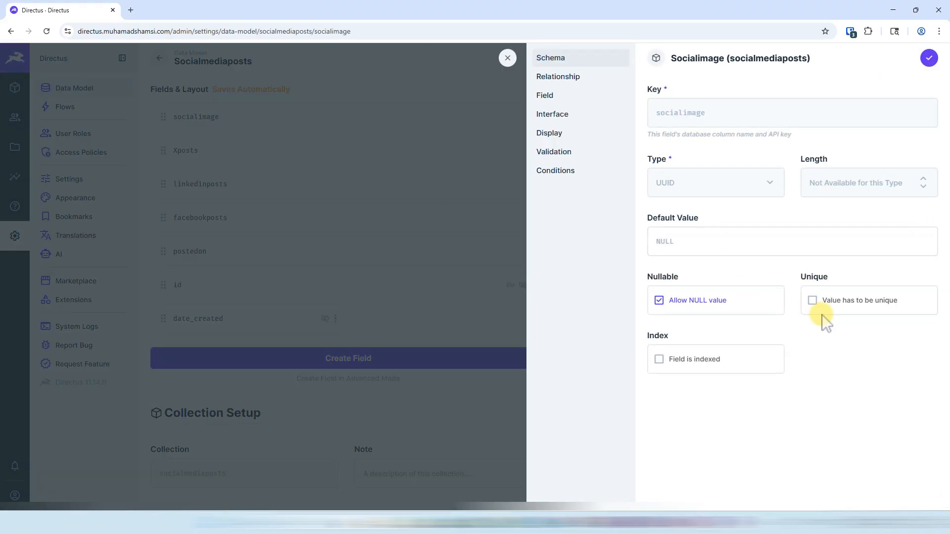
{"action": "left_click", "coordinate": [544, 96]}
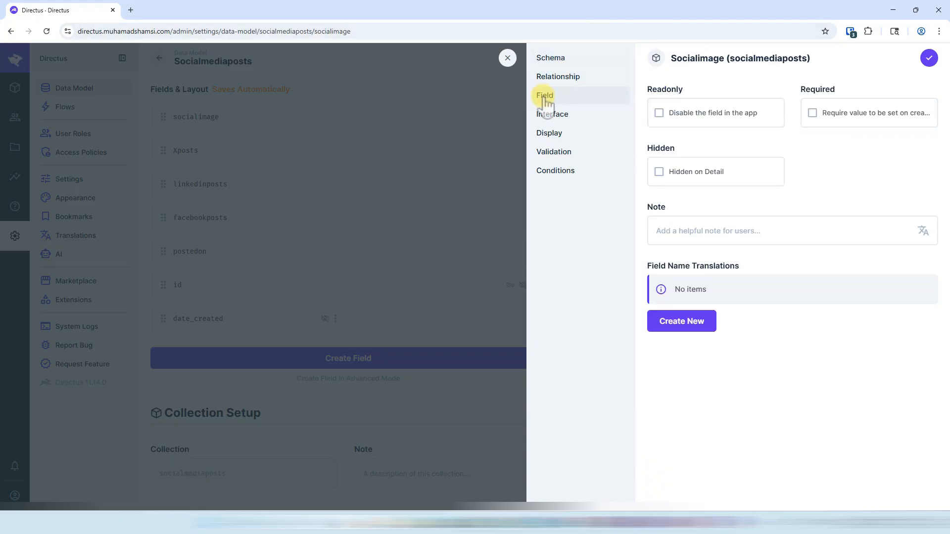
{"action": "left_click", "coordinate": [552, 117]}
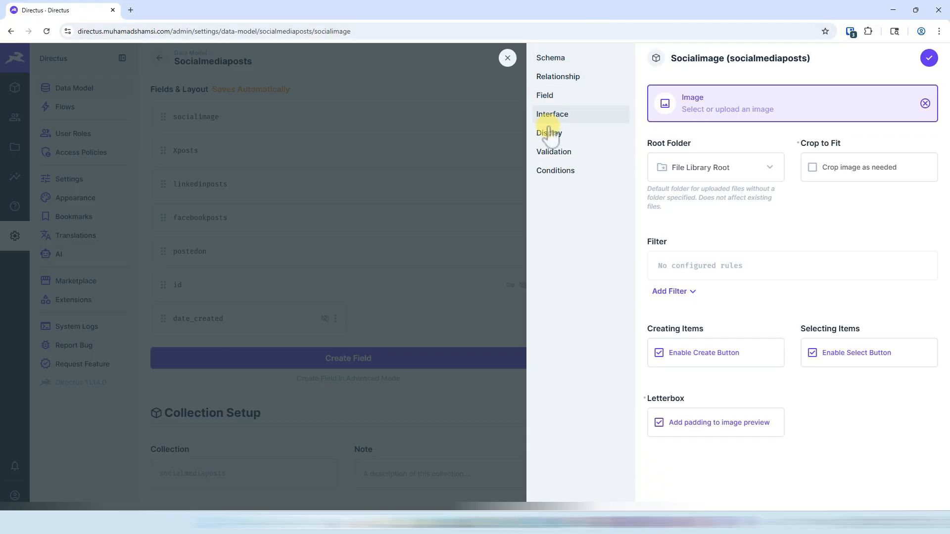
{"action": "left_click", "coordinate": [549, 132]}
{"action": "left_click", "coordinate": [732, 109]}
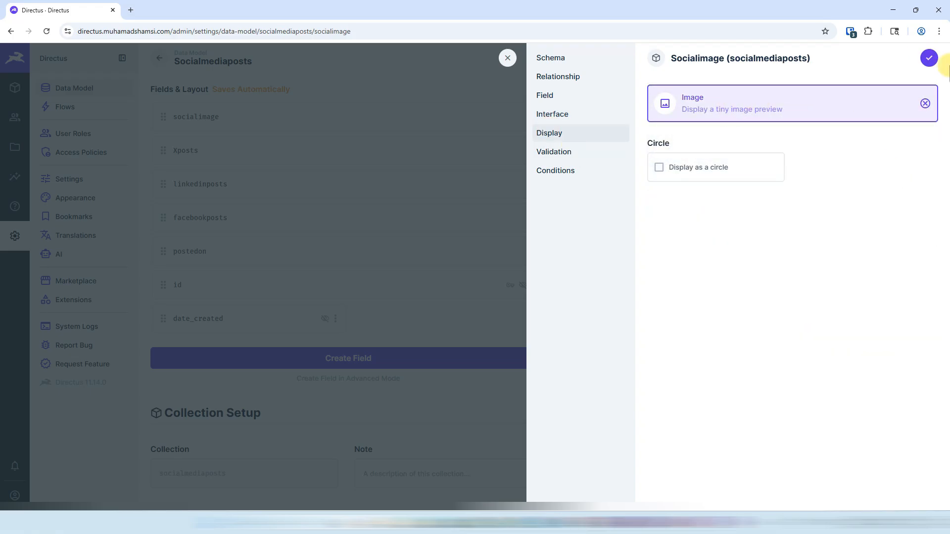
{"action": "left_click", "coordinate": [929, 58]}
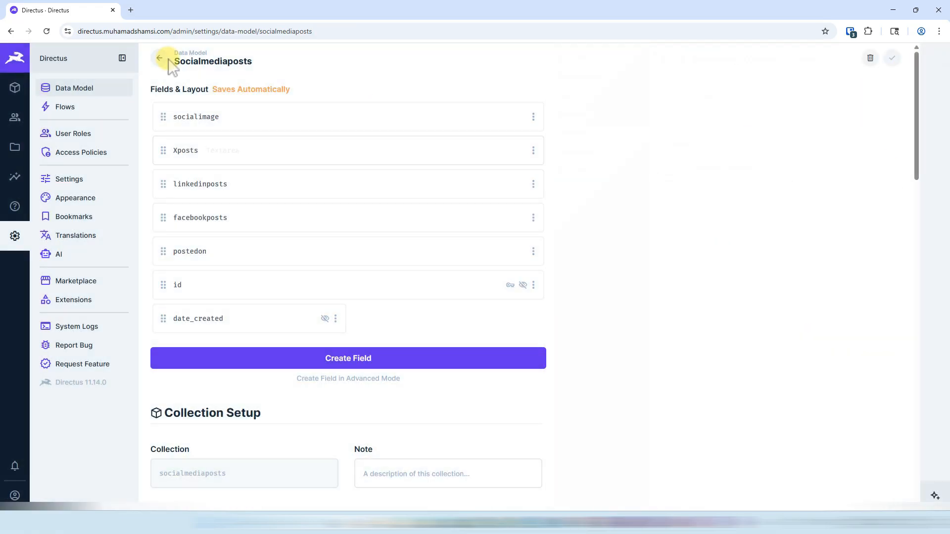
Return to the Socialmediaposts content list and narrow the Socialimage column to thumbnail width.
{"action": "left_click", "coordinate": [16, 89]}
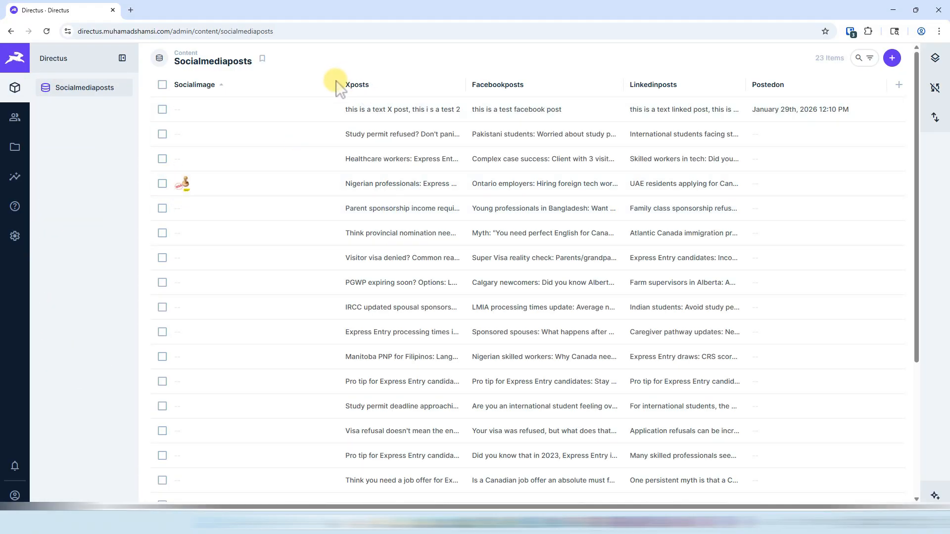
{"action": "left_click_drag", "start_coordinate": [338, 83], "coordinate": [191, 84]}
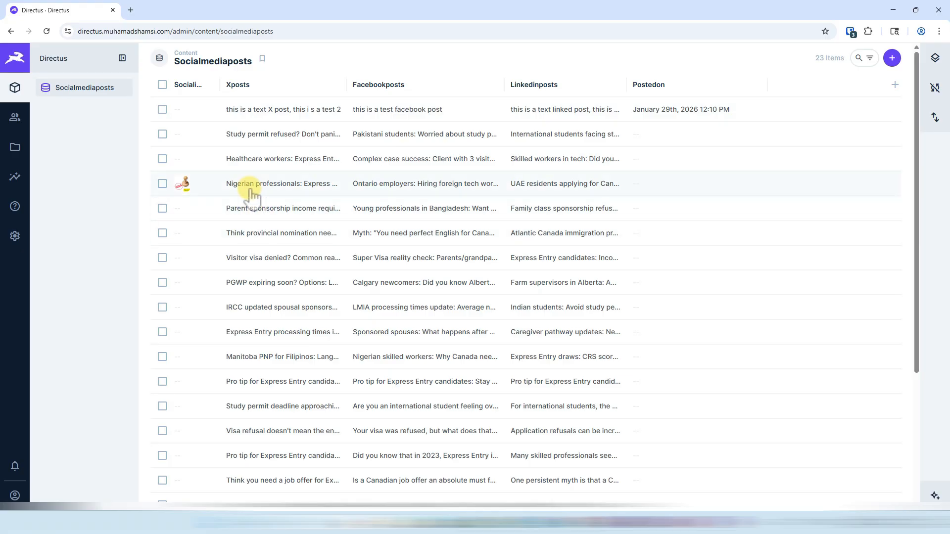
Attach 07-VisaRefused-.jpg from the Post-Images folder to the "Visitor visa denied?" post and save the post.
{"action": "left_click", "coordinate": [253, 259]}
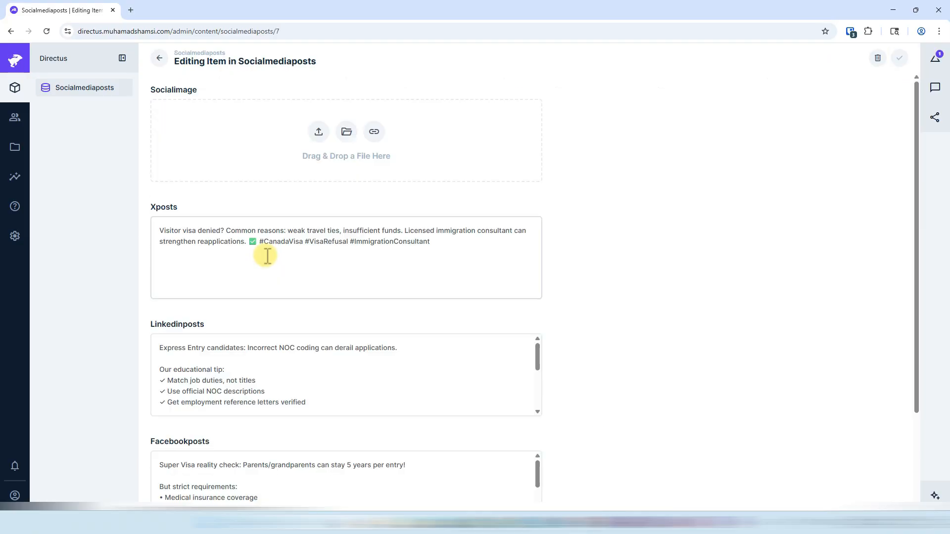
{"action": "key", "text": "alt+Tab"}
{"action": "left_click_drag", "start_coordinate": [450, 251], "coordinate": [445, 117]}
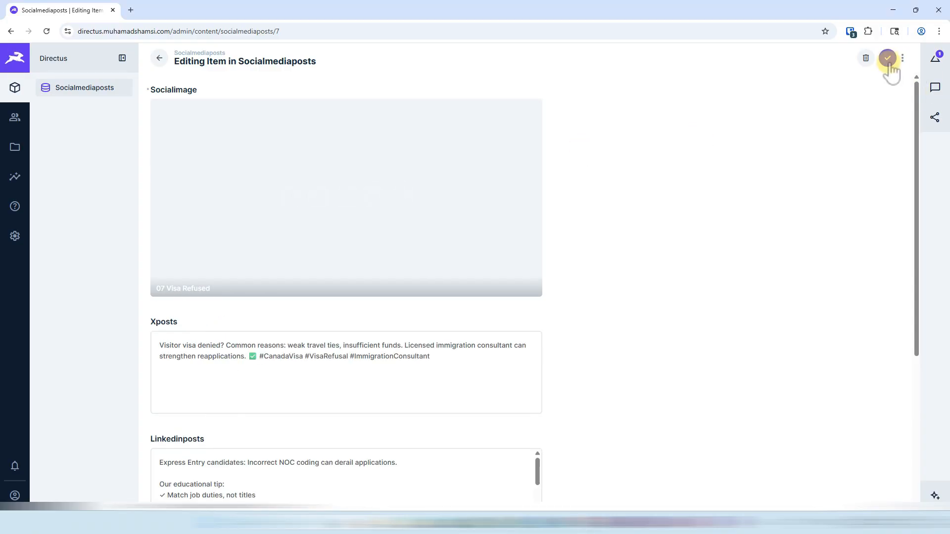
{"action": "left_click", "coordinate": [888, 59]}
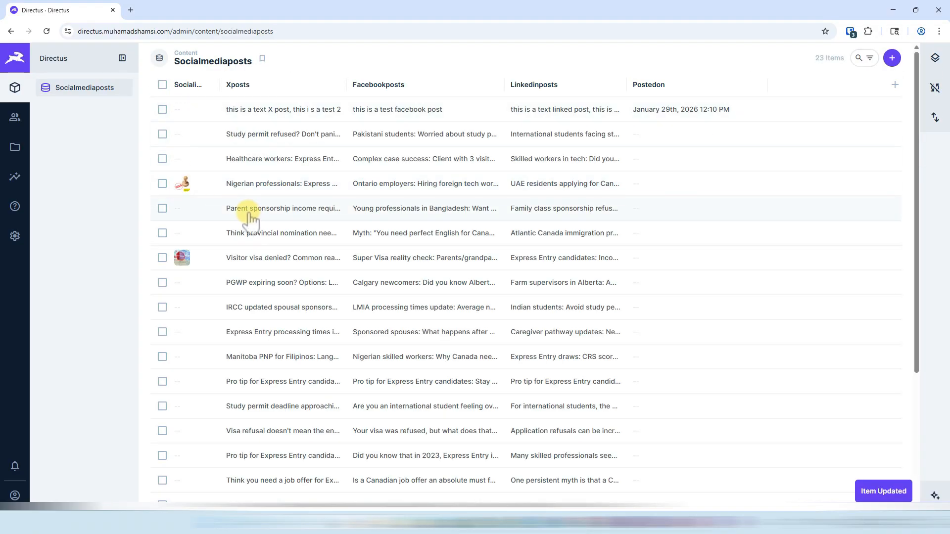
Attach 05-image.jpg from the Post-Images folder to the "Parent sponsorship income requirements" post and save the post.
{"action": "left_click", "coordinate": [251, 214]}
{"action": "left_click", "coordinate": [476, 522]}
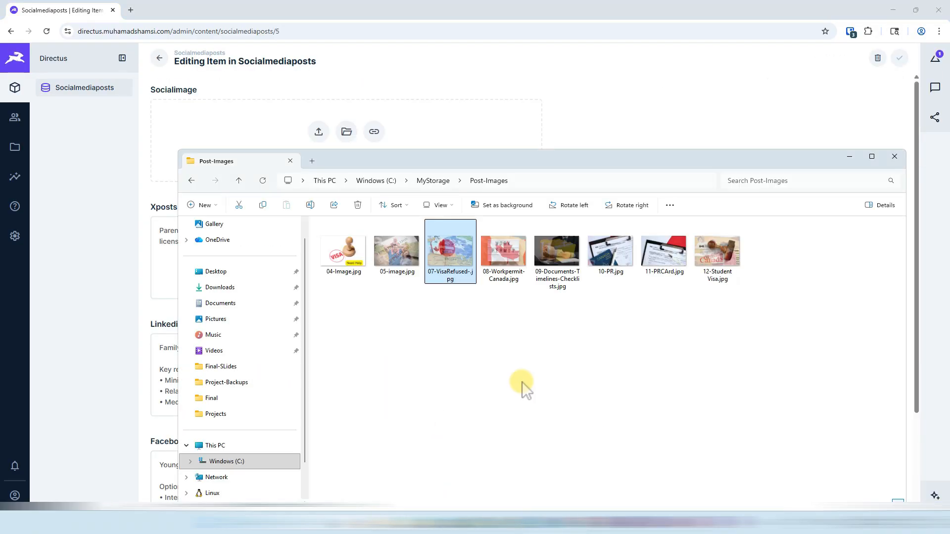
{"action": "left_click_drag", "start_coordinate": [389, 255], "coordinate": [263, 126]}
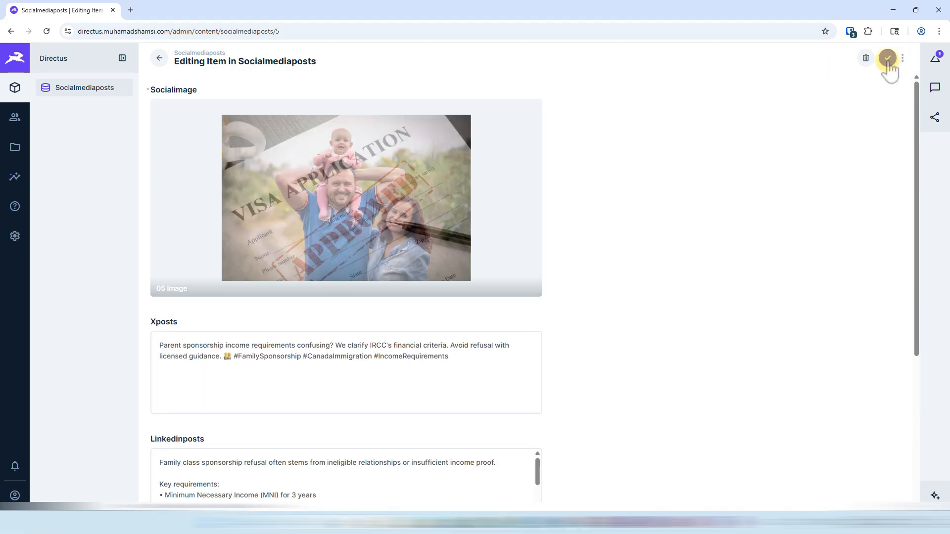
{"action": "left_click", "coordinate": [887, 58]}
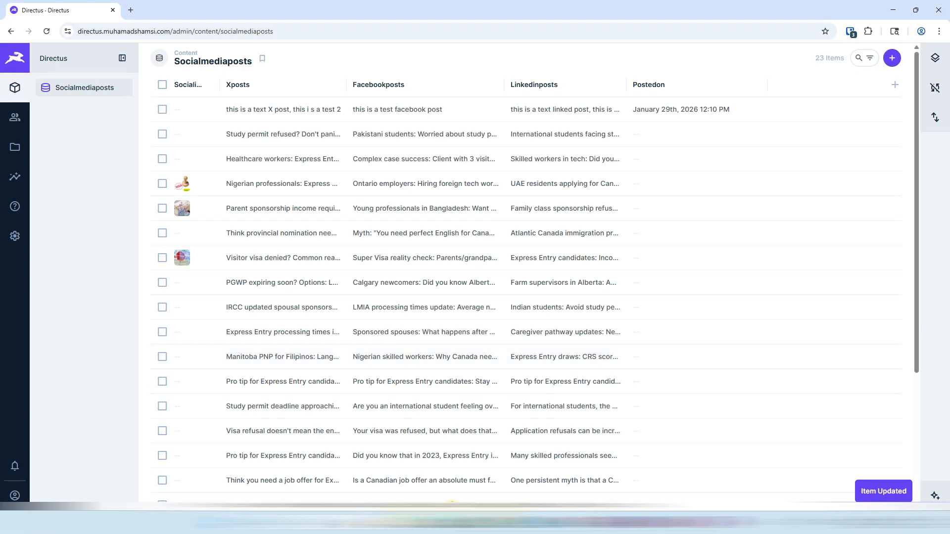
Move the Post-Images window clear of the post list, attach 08-Workpermit-Canada.jpg to the "PGWP expiring soon?" post, and save it.
{"action": "left_click", "coordinate": [567, 522]}
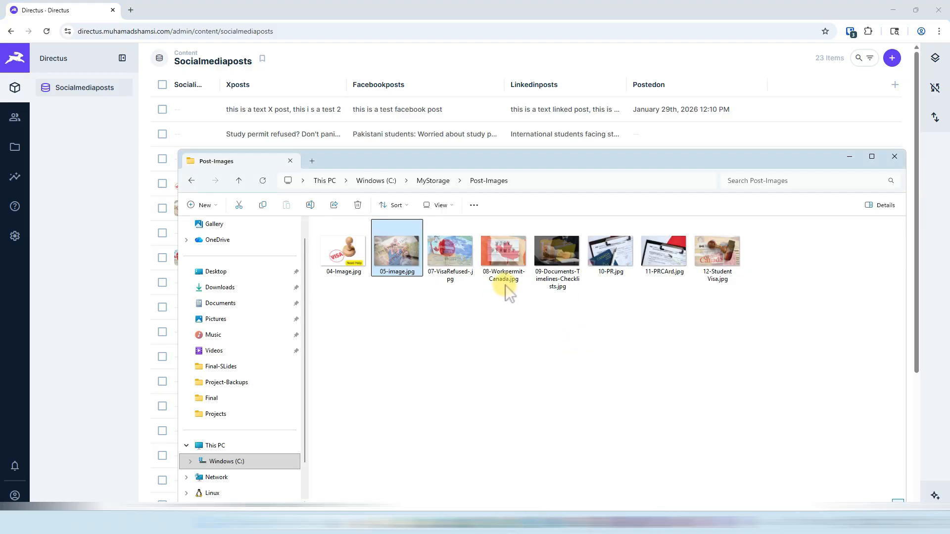
{"action": "left_click_drag", "start_coordinate": [469, 159], "coordinate": [696, 195]}
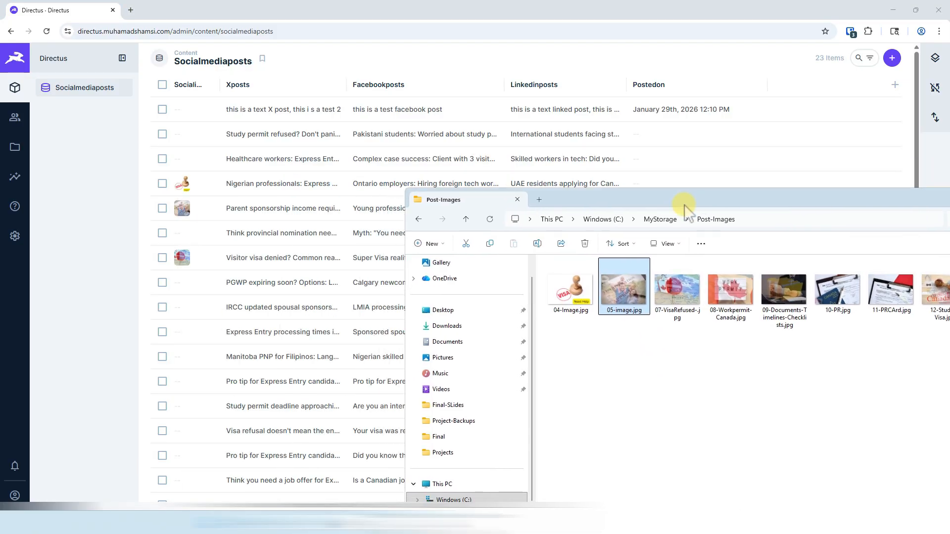
{"action": "left_click", "coordinate": [250, 283]}
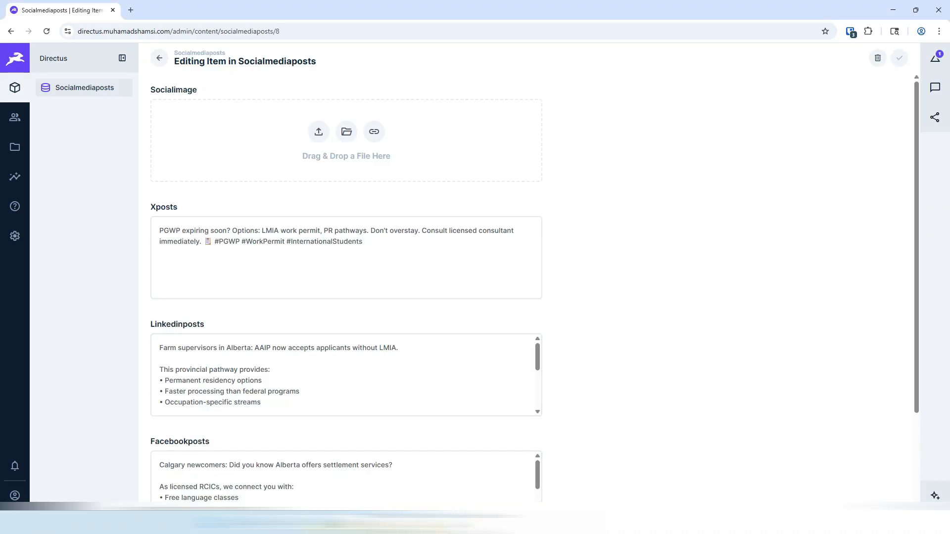
{"action": "key", "text": "alt+Tab"}
{"action": "left_click_drag", "start_coordinate": [730, 291], "coordinate": [396, 159]}
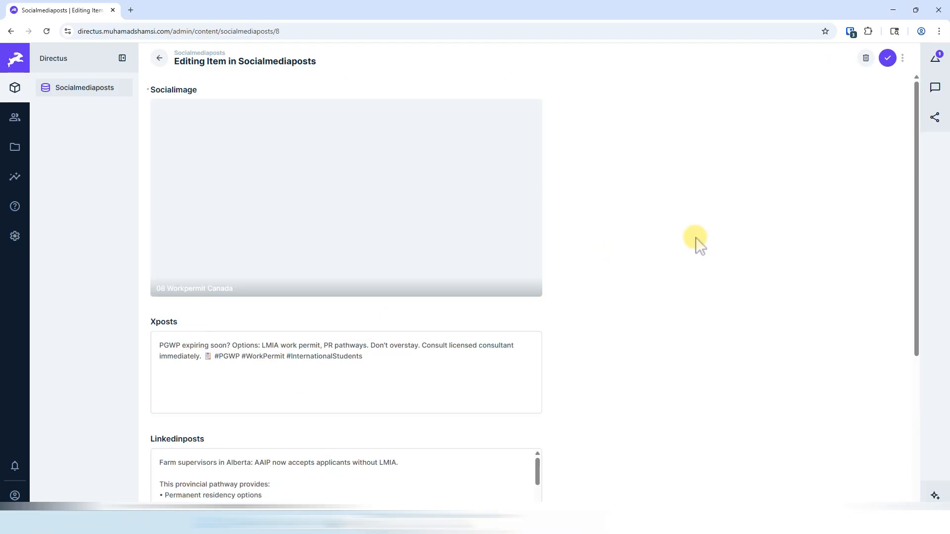
{"action": "left_click", "coordinate": [887, 58]}
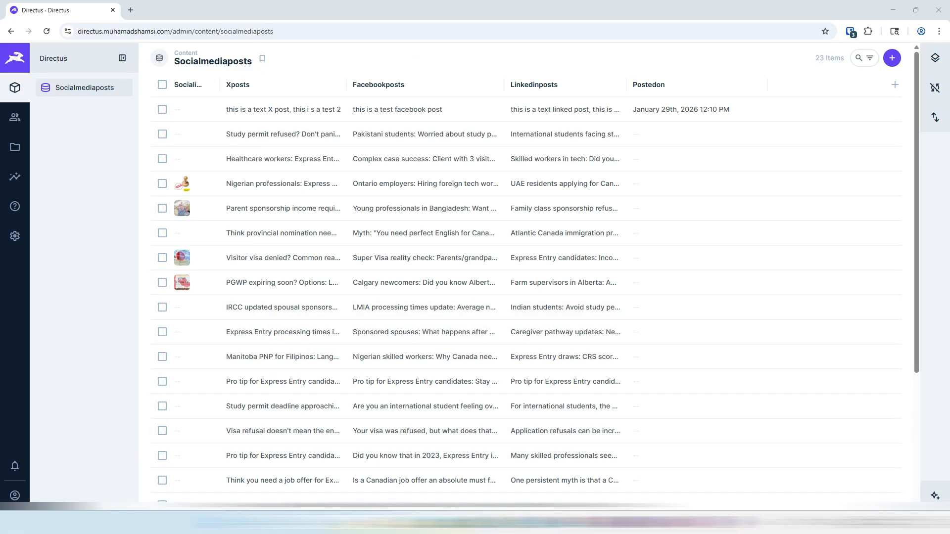
Attach 09-Documents-Timelines-Checklists.jpg from the Post-Images folder to the "IRCC updated spousal sponsorship checklist" post and save the post.
{"action": "key", "text": "alt+Tab"}
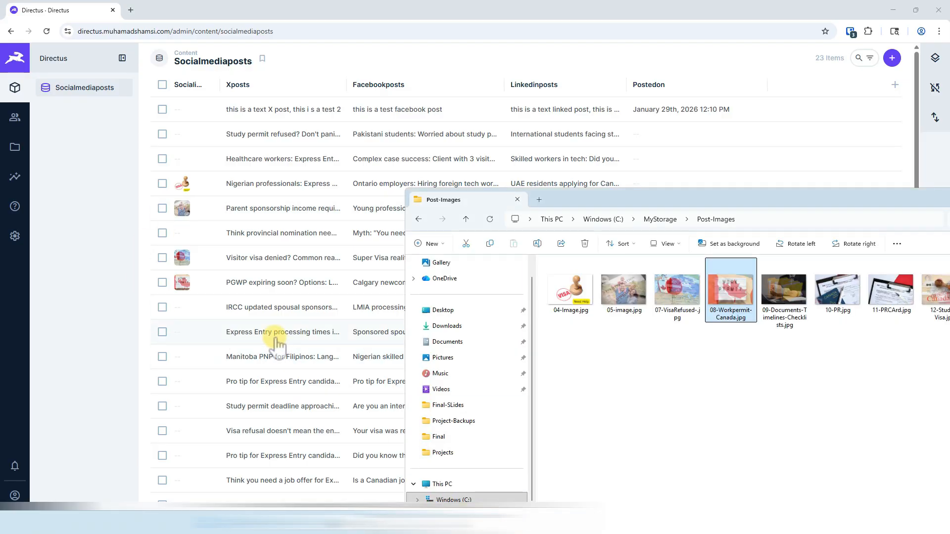
{"action": "left_click", "coordinate": [258, 307]}
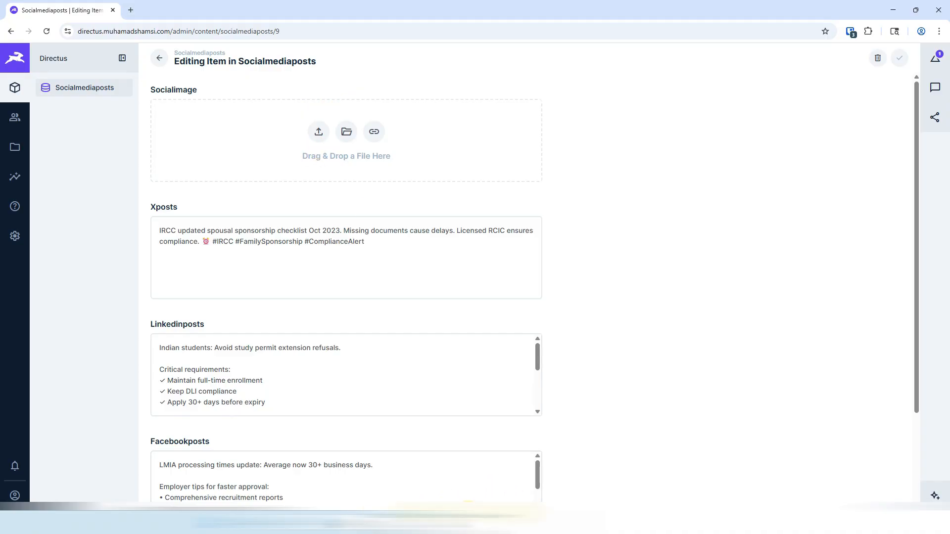
{"action": "key", "text": "alt+Tab"}
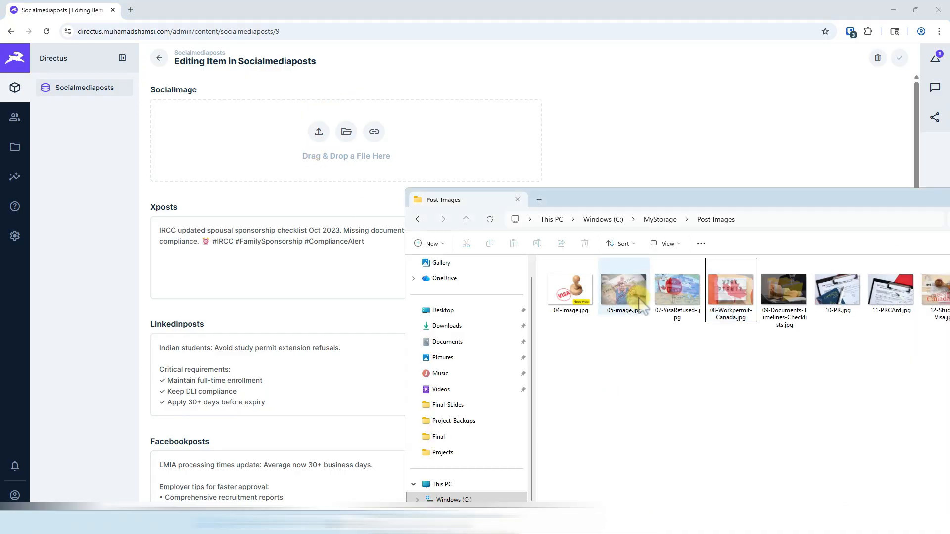
{"action": "left_click_drag", "start_coordinate": [784, 292], "coordinate": [295, 158]}
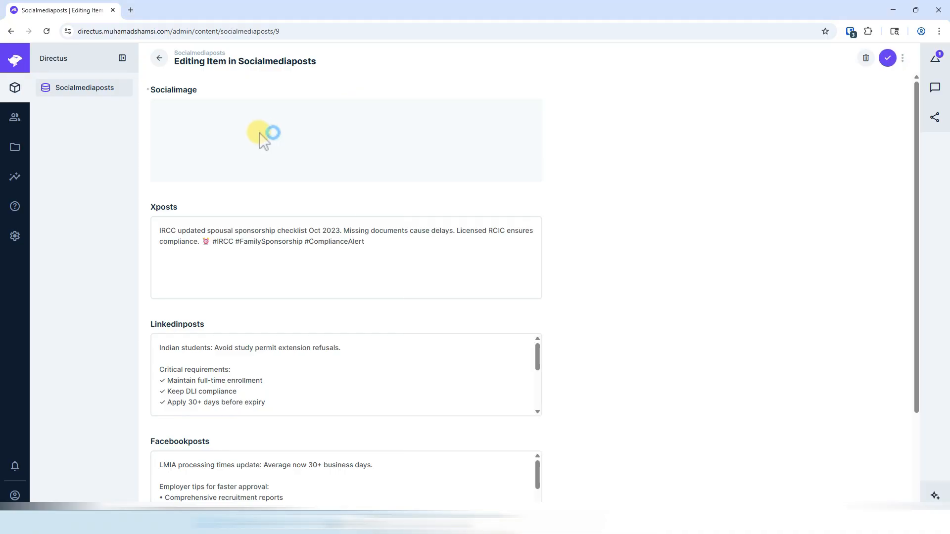
{"action": "left_click", "coordinate": [900, 58]}
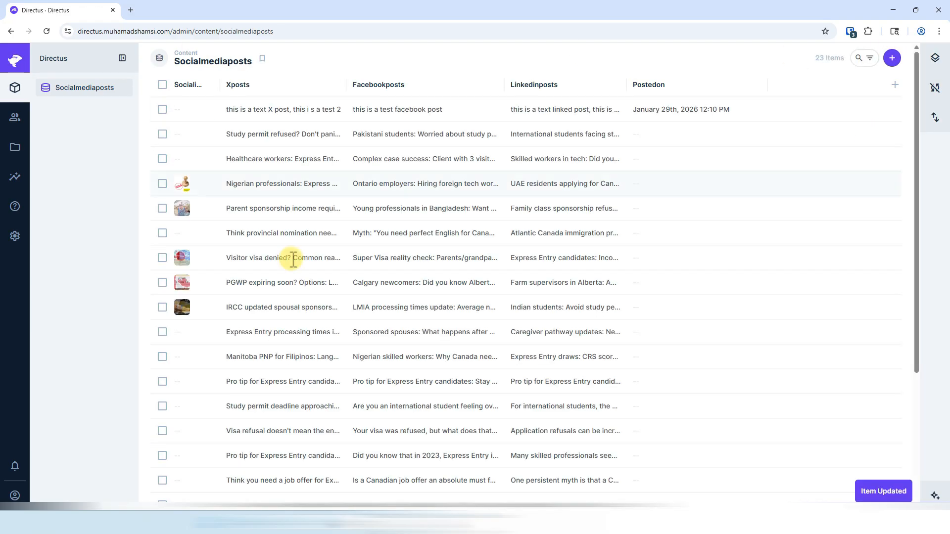
Attach 10-PR.jpg from the Post-Images folder to the "Express Entry processing times increasing?" post and save the post.
{"action": "left_click", "coordinate": [317, 332]}
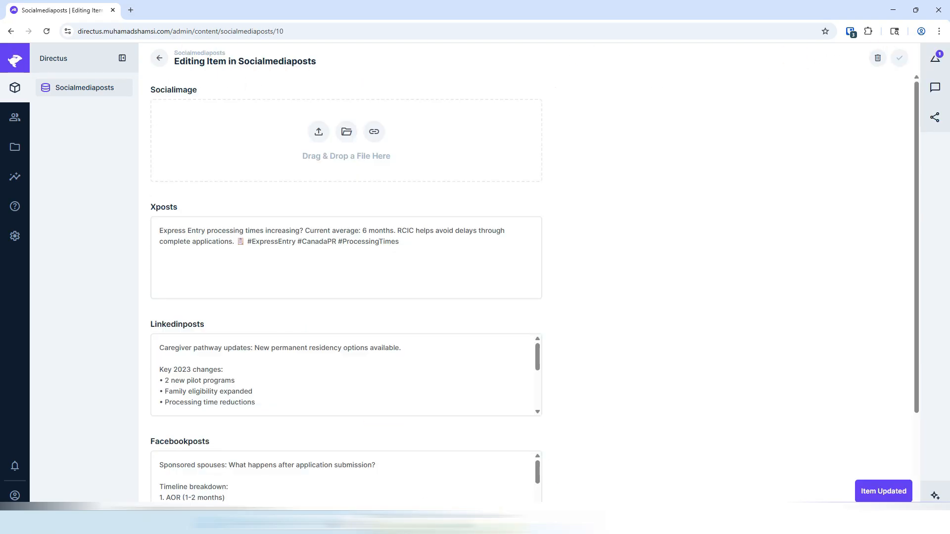
{"action": "left_click", "coordinate": [497, 523]}
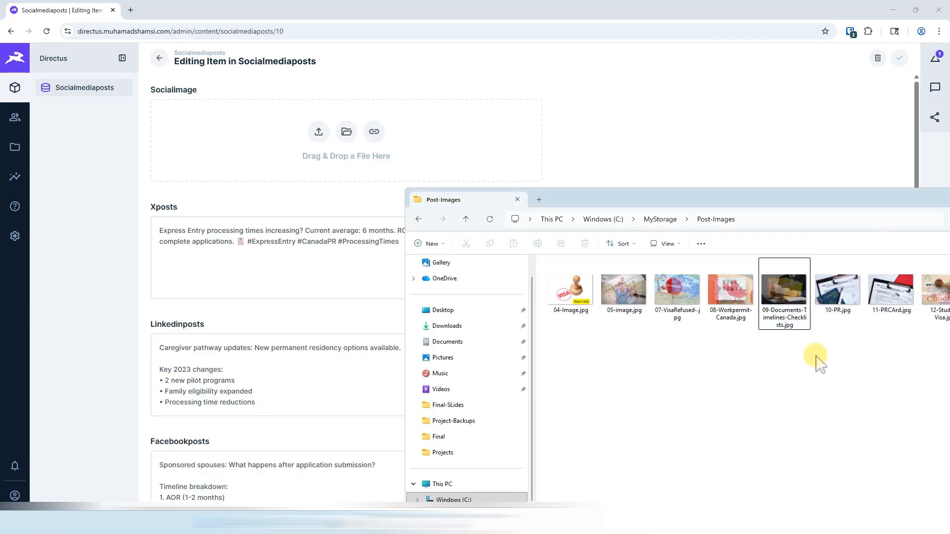
{"action": "left_click_drag", "start_coordinate": [827, 276], "coordinate": [239, 131]}
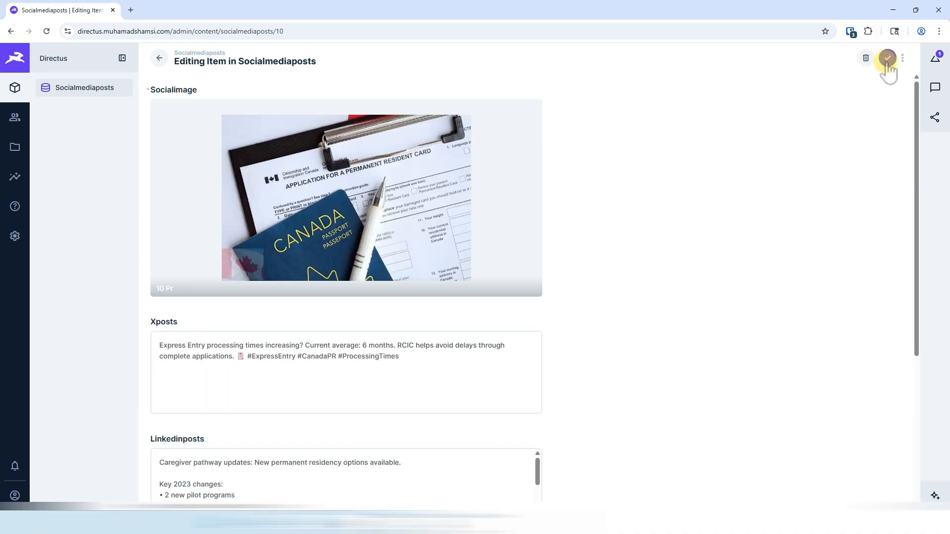
{"action": "left_click", "coordinate": [887, 59]}
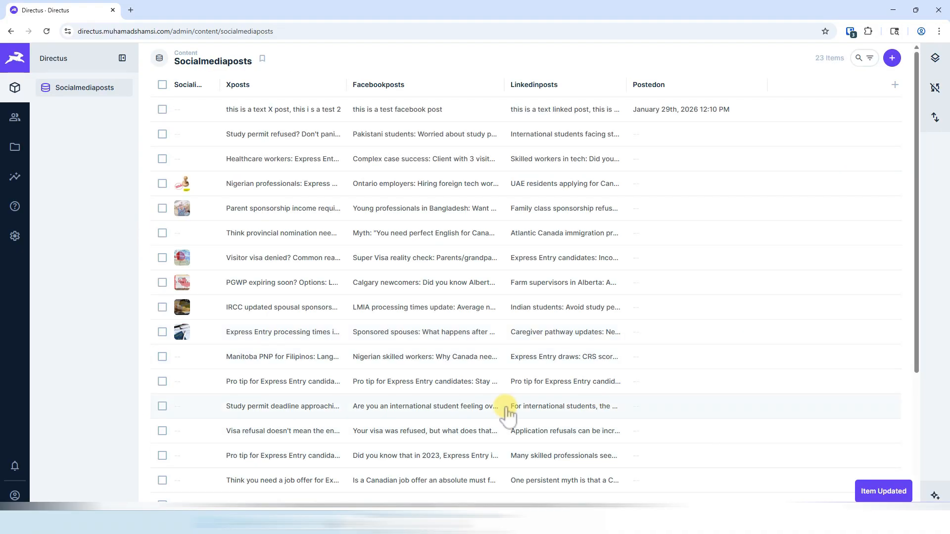
Attach 11-PRCArd.jpg from the Post-Images folder to the "Manitoba PNP for Filipinos" post and save the post.
{"action": "left_click", "coordinate": [569, 523]}
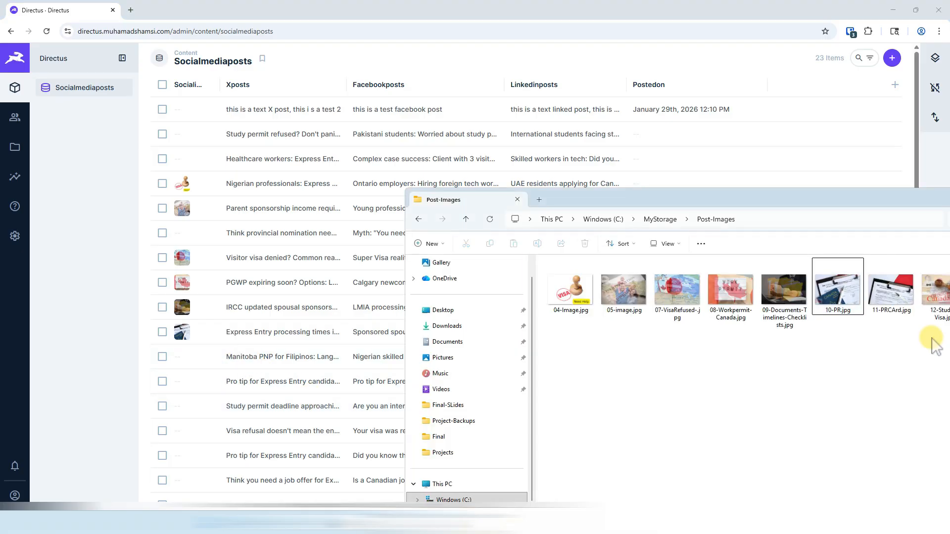
{"action": "left_click", "coordinate": [278, 357]}
{"action": "key", "text": "alt+Tab"}
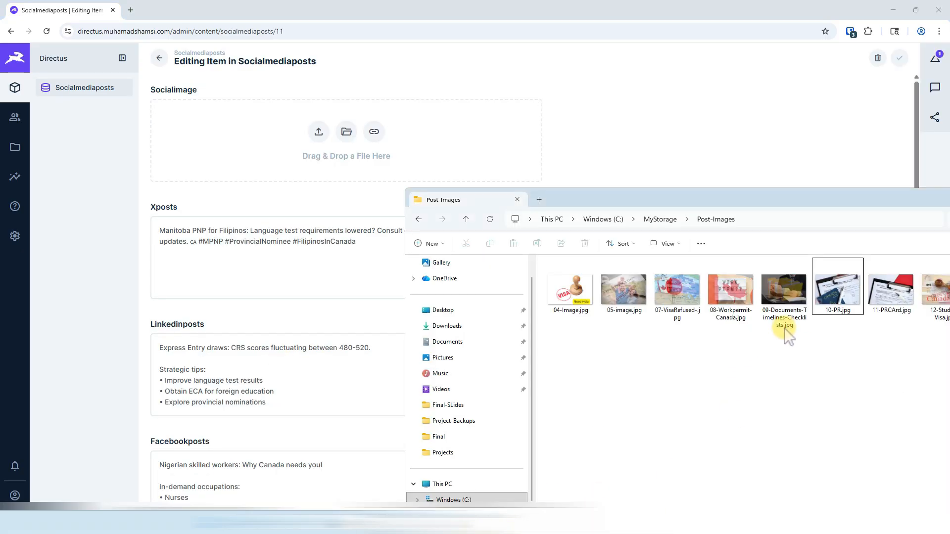
{"action": "left_click_drag", "start_coordinate": [891, 292], "coordinate": [207, 138]}
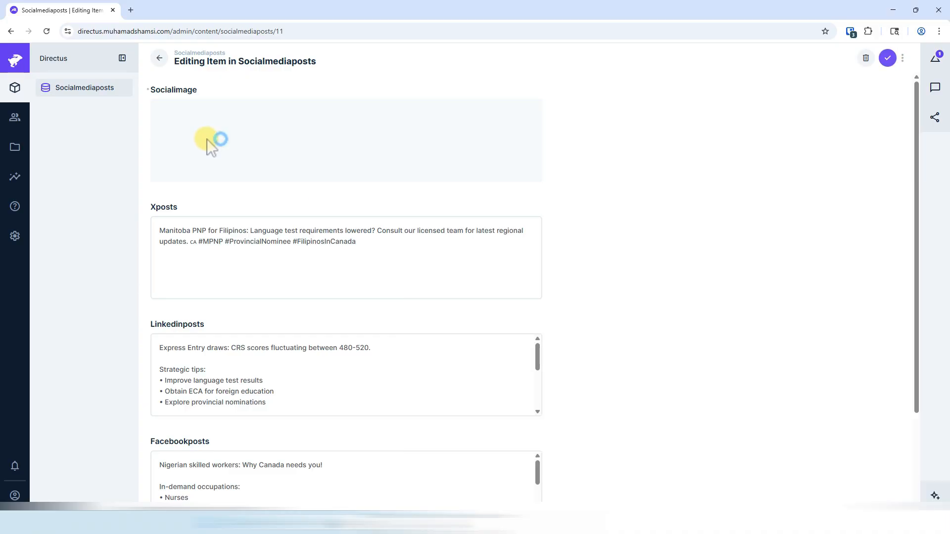
{"action": "left_click", "coordinate": [888, 58]}
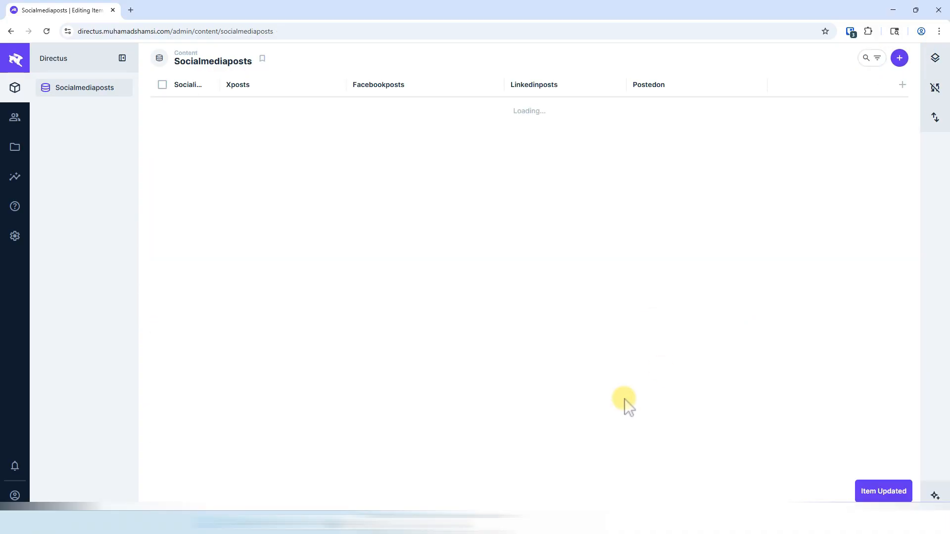
Move the Post-Images window aside, attach 12-Student Visa.jpg to the "Study permit deadline approaching" post, and save it.
{"action": "key", "text": "alt+Tab"}
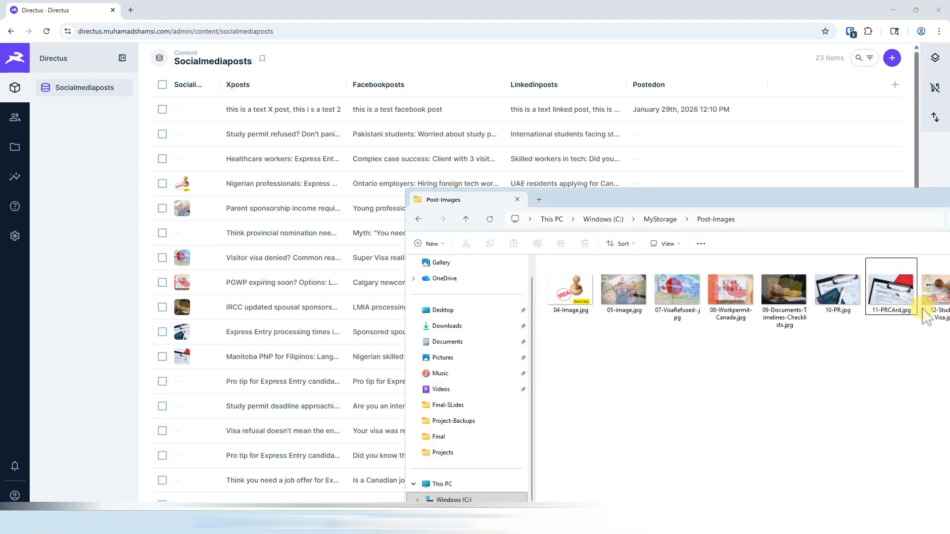
{"action": "left_click_drag", "start_coordinate": [869, 199], "coordinate": [815, 187]}
{"action": "left_click", "coordinate": [261, 405]}
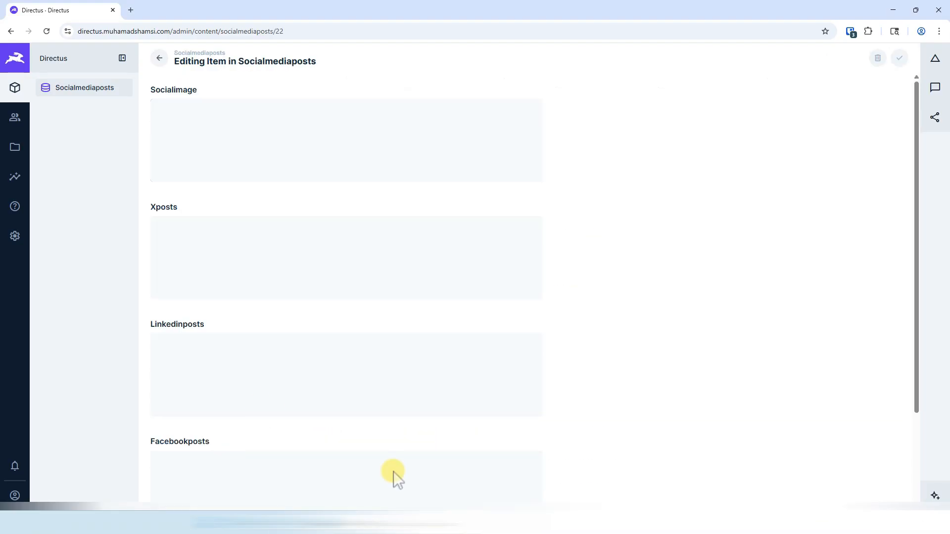
{"action": "key", "text": "alt+Tab"}
{"action": "left_click_drag", "start_coordinate": [890, 285], "coordinate": [223, 148]}
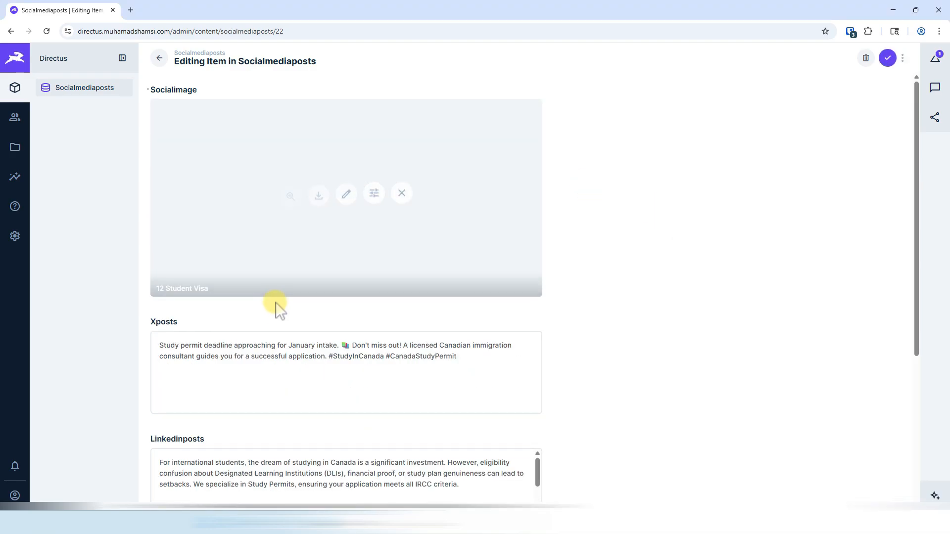
{"action": "left_click", "coordinate": [887, 58]}
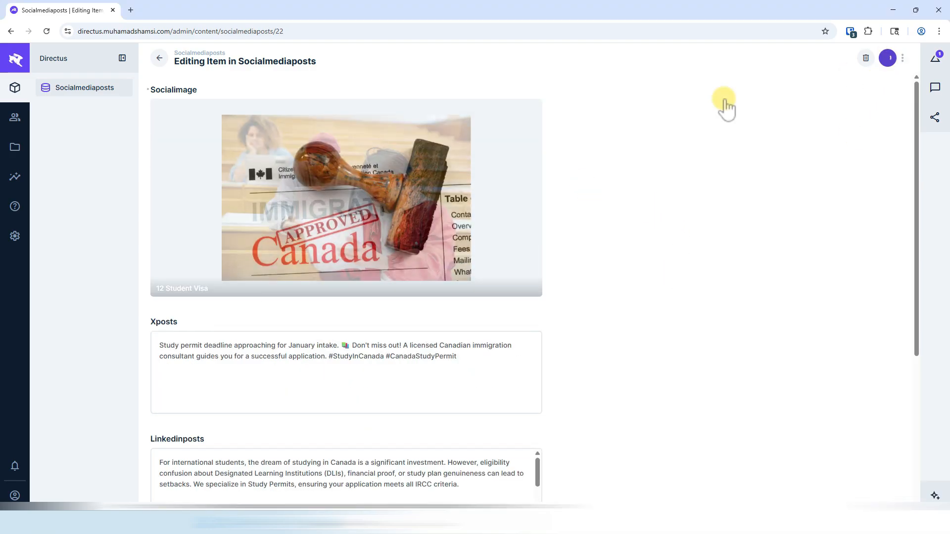
Check the post list for entries still lacking an image and compare it with the pictures in the Post-Images folder.
{"action": "scroll", "coordinate": [346, 411], "scroll_direction": "down", "scroll_amount": 1}
{"action": "scroll", "coordinate": [327, 376], "scroll_direction": "up", "scroll_amount": 1}
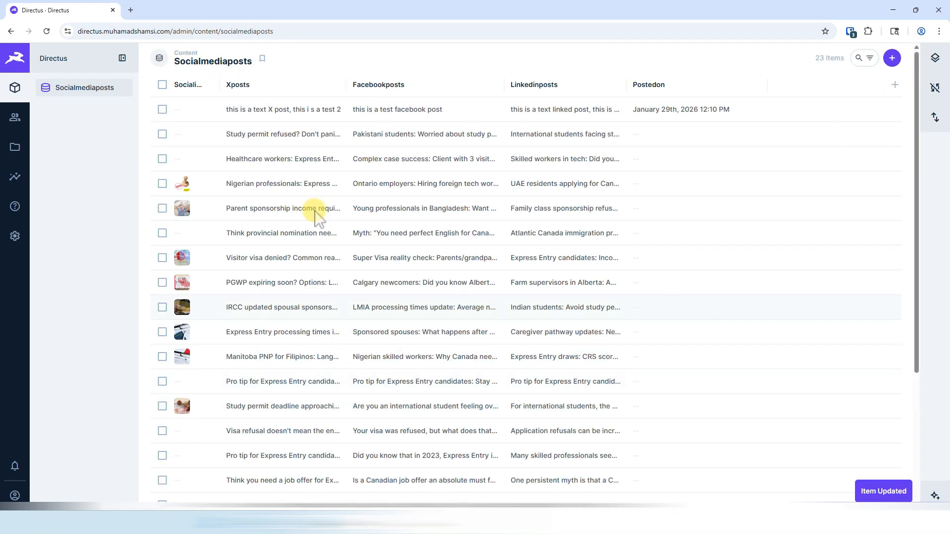
{"action": "scroll", "coordinate": [345, 444], "scroll_direction": "down", "scroll_amount": 4}
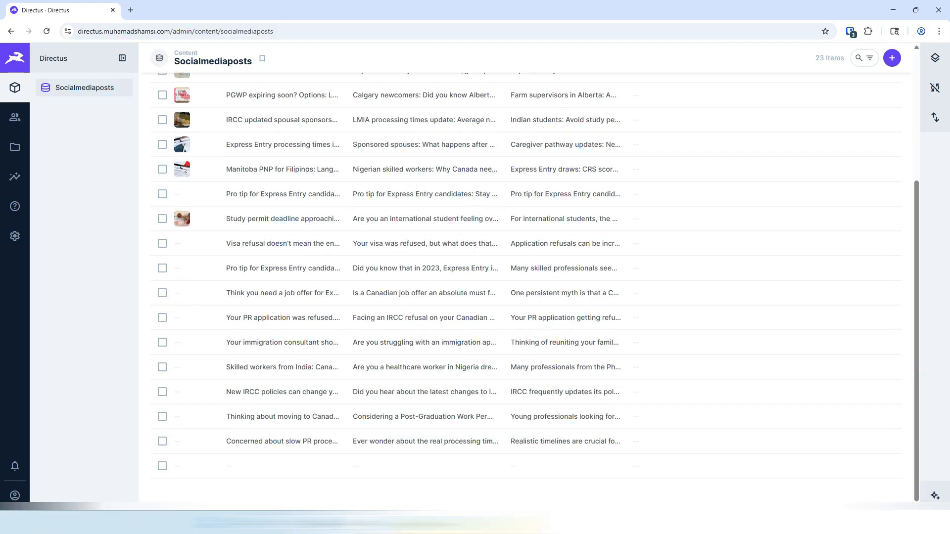
{"action": "left_click", "coordinate": [460, 523]}
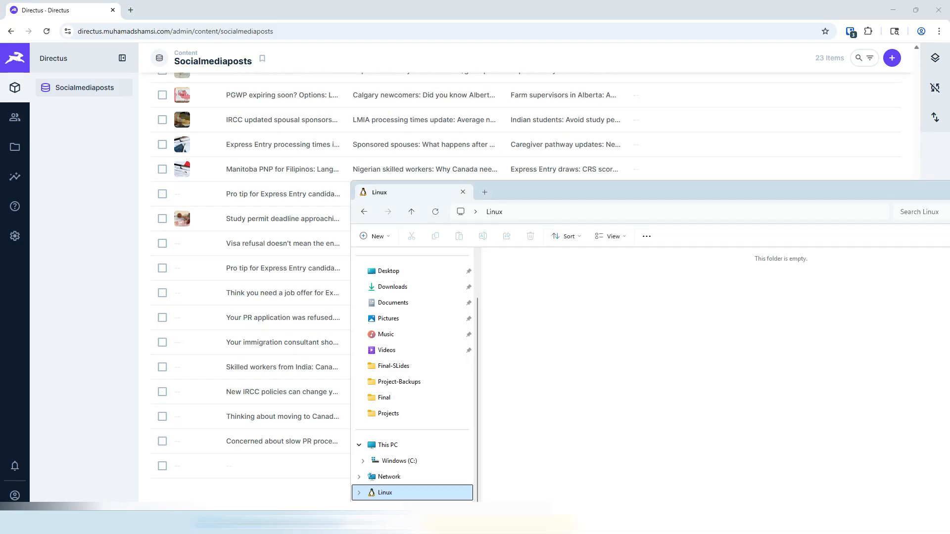
{"action": "left_click", "coordinate": [358, 212]}
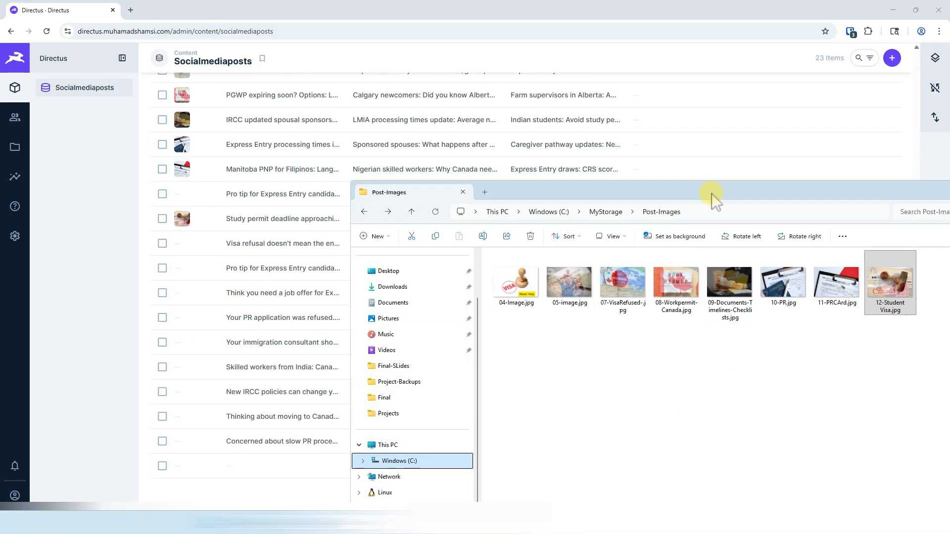
{"action": "left_click_drag", "start_coordinate": [712, 194], "coordinate": [535, 151]}
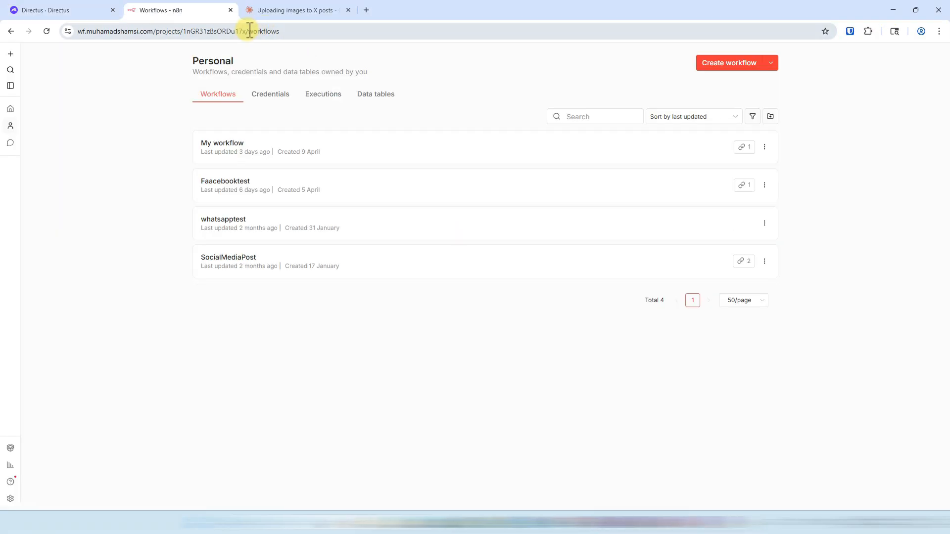
Create a new workflow in n8n and name it SchedulingPosts.
{"action": "left_click", "coordinate": [725, 65]}
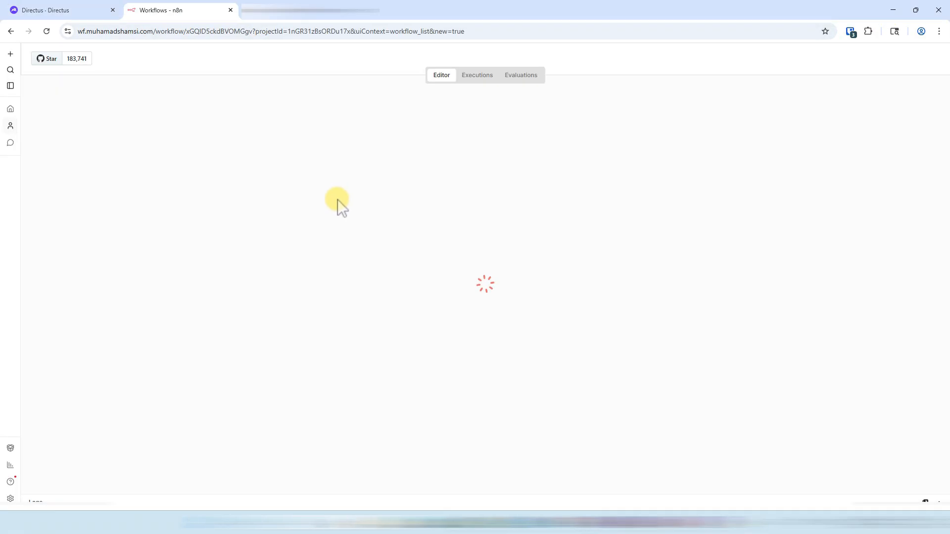
{"action": "left_click", "coordinate": [113, 60]}
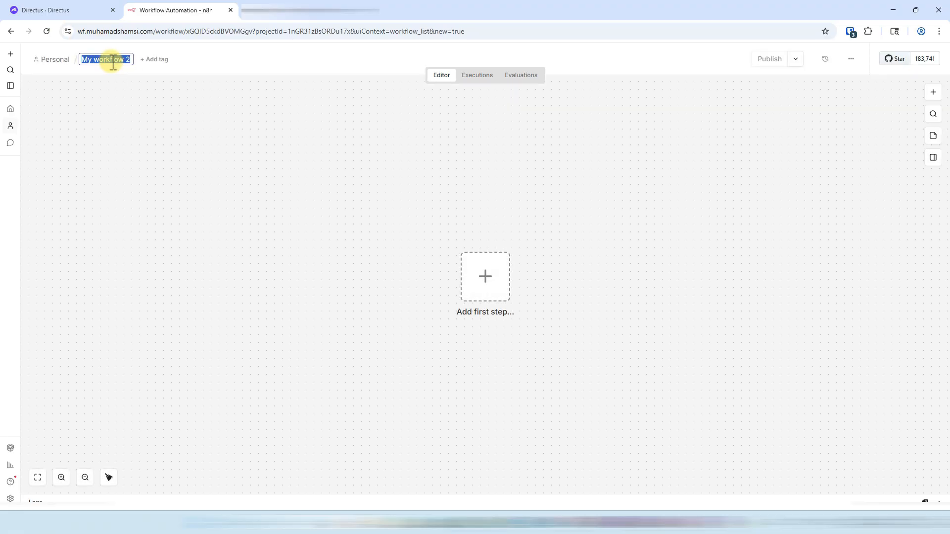
{"action": "type", "text": "Scheduling"}
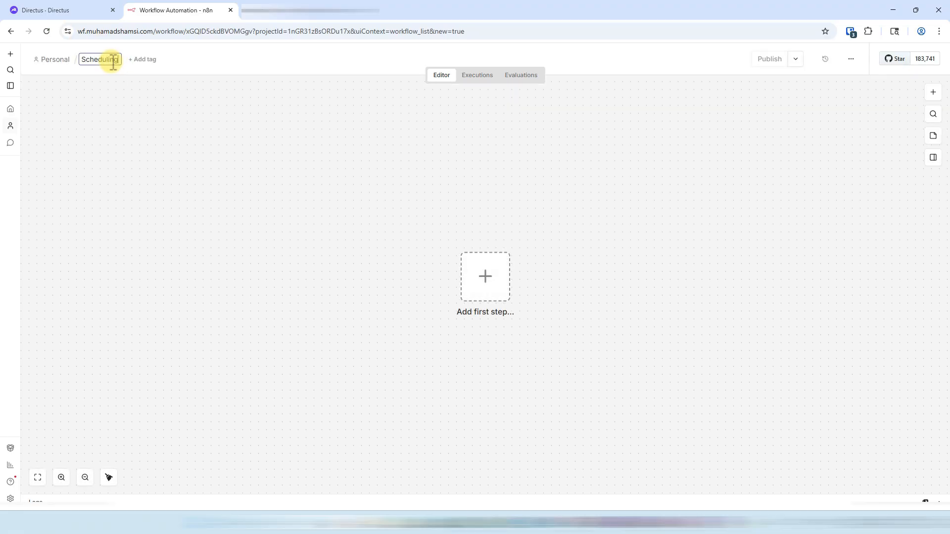
{"action": "type", "text": "Post"}
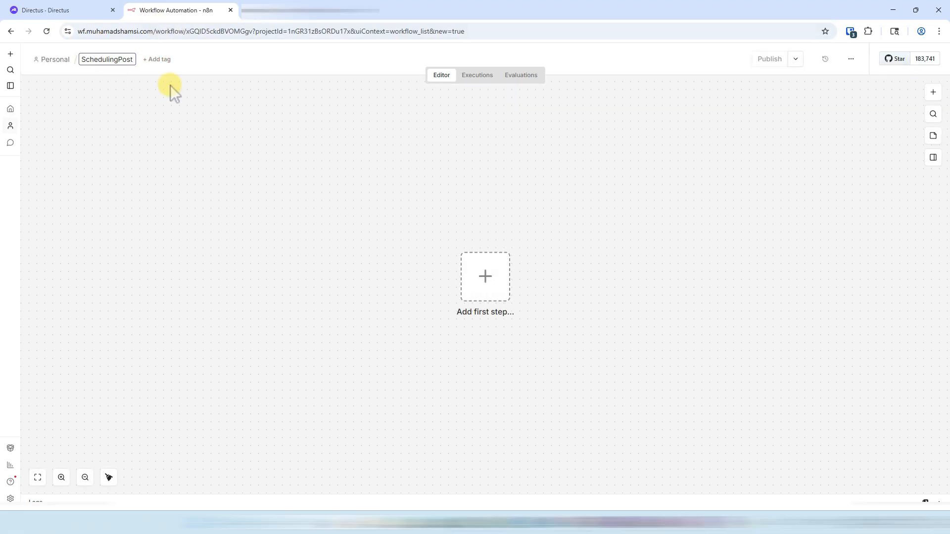
{"action": "type", "text": "s"}
{"action": "key", "text": "Return"}
Add a manual trigger as the workflow's first node and place it in the upper-left area of the canvas.
{"action": "left_click", "coordinate": [492, 291]}
{"action": "type", "text": "manu"}
{"action": "left_click", "coordinate": [840, 173]}
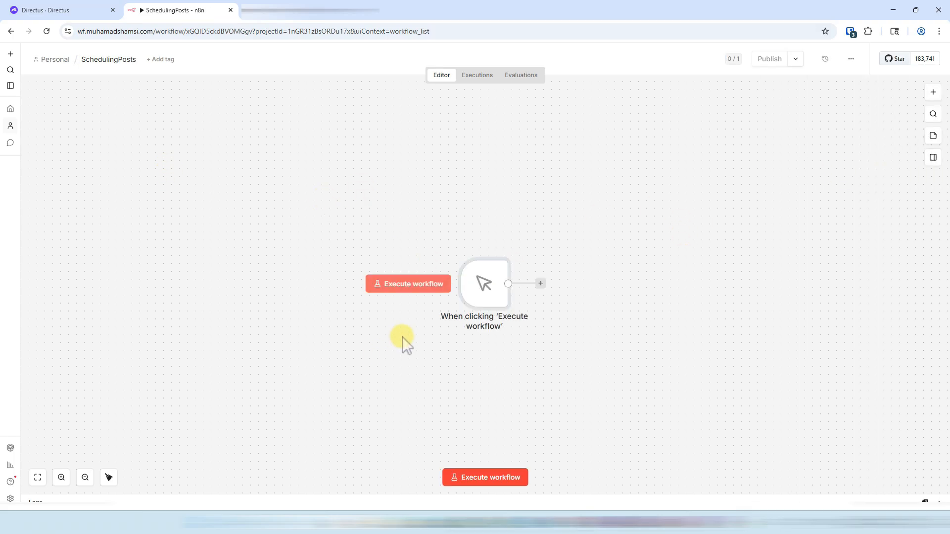
{"action": "left_click_drag", "start_coordinate": [484, 284], "coordinate": [213, 229]}
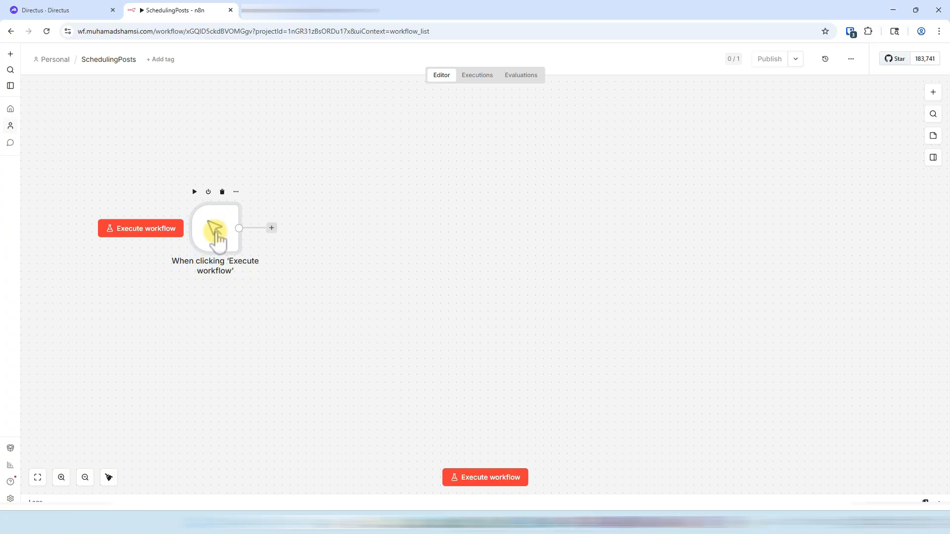
Add an HTTP Request node to the SchedulingPosts workflow.
{"action": "left_click", "coordinate": [934, 92]}
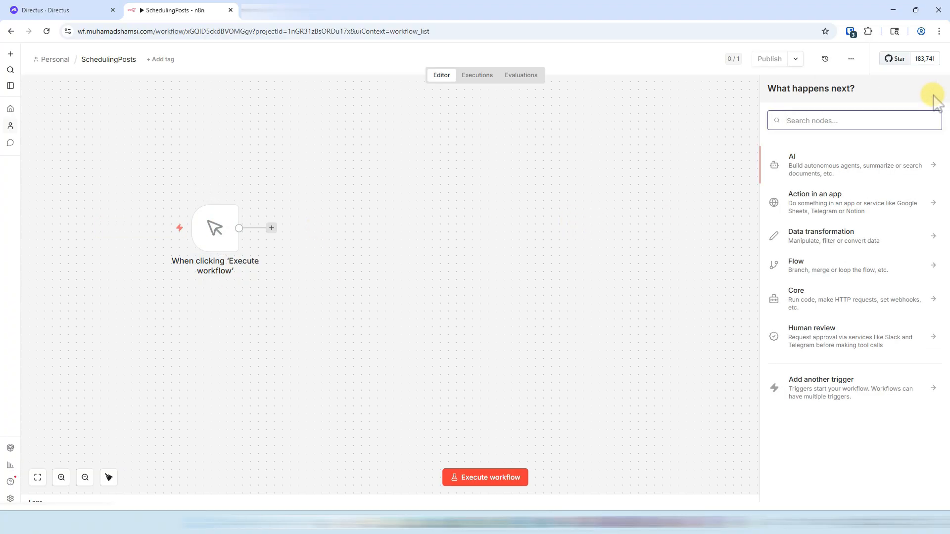
{"action": "type", "text": "http"}
{"action": "left_click", "coordinate": [819, 158]}
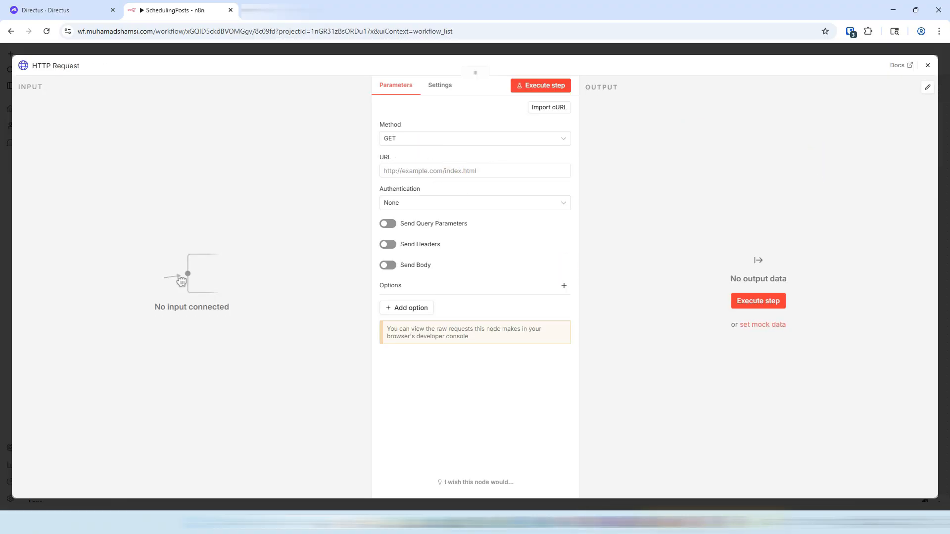
Copy the Directus URL Filter address from Lesson07.txt in Notepad++ into the HTTP Request node's URL.
{"action": "left_click", "coordinate": [697, 523]}
{"action": "left_click_drag", "start_coordinate": [578, 127], "coordinate": [171, 120]}
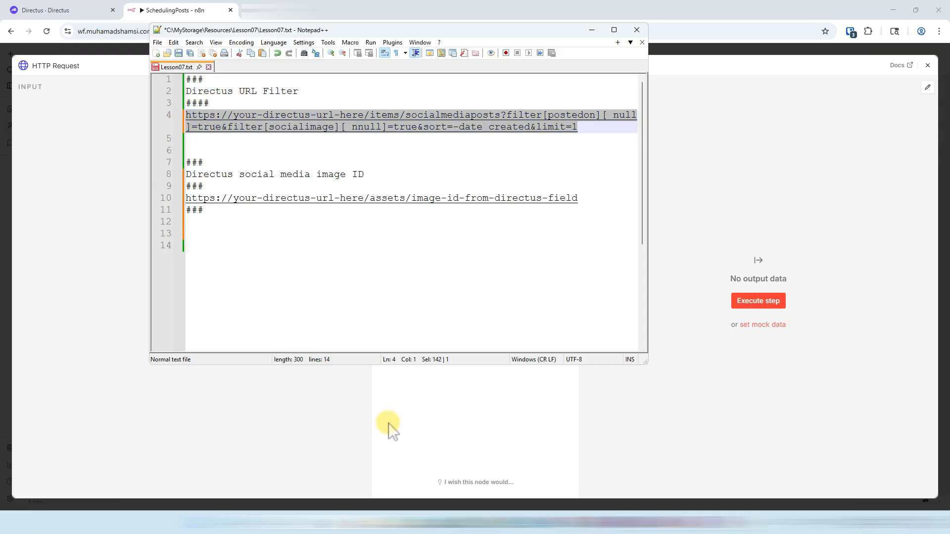
{"action": "left_click", "coordinate": [431, 423]}
{"action": "left_click", "coordinate": [424, 170]}
{"action": "key", "text": "ctrl+v"}
{"action": "key", "text": "Home"}
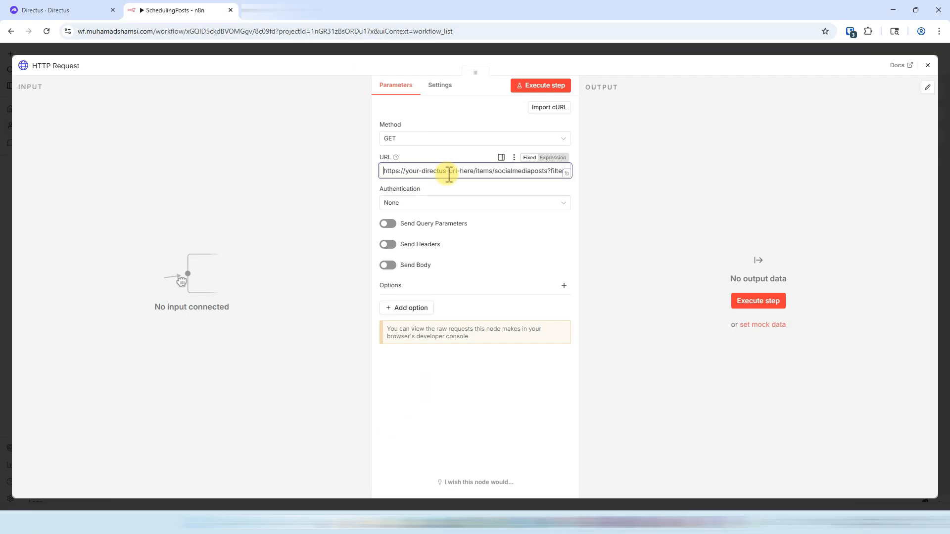
Replace the your-directus-url-here placeholder in the HTTP Request URL with the Directus server's own domain, keeping the items path and filters.
{"action": "left_click", "coordinate": [568, 173]}
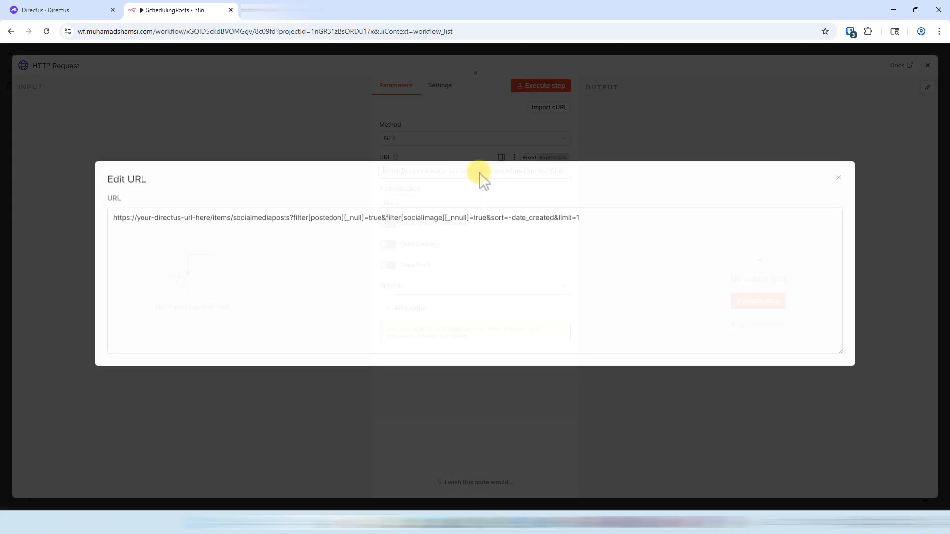
{"action": "left_click_drag", "start_coordinate": [211, 220], "coordinate": [137, 218]}
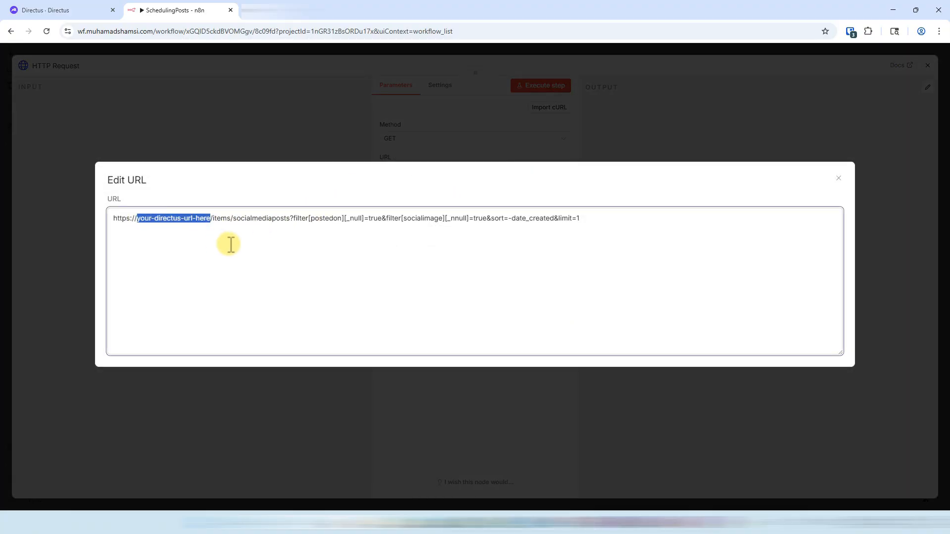
{"action": "type", "text": "directus"}
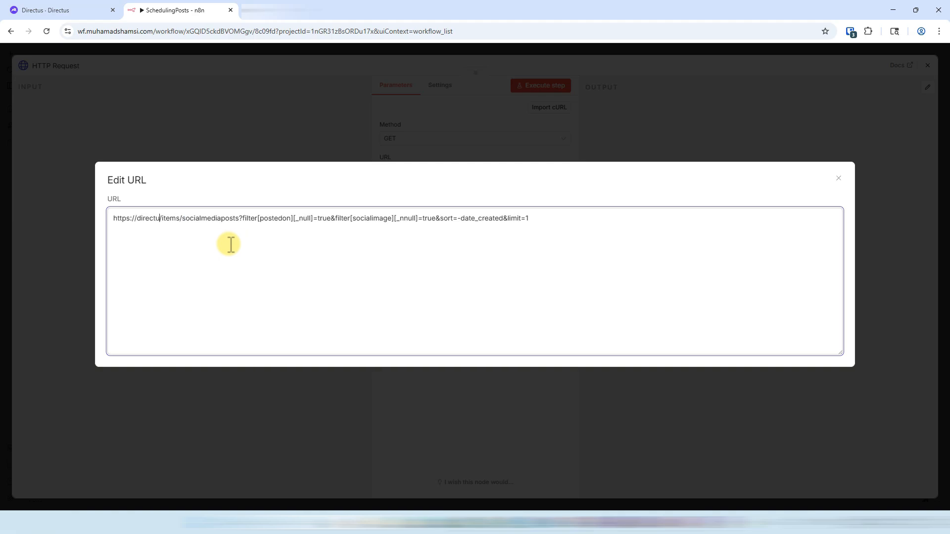
{"action": "type", "text": ".muahamdshamsi.c"}
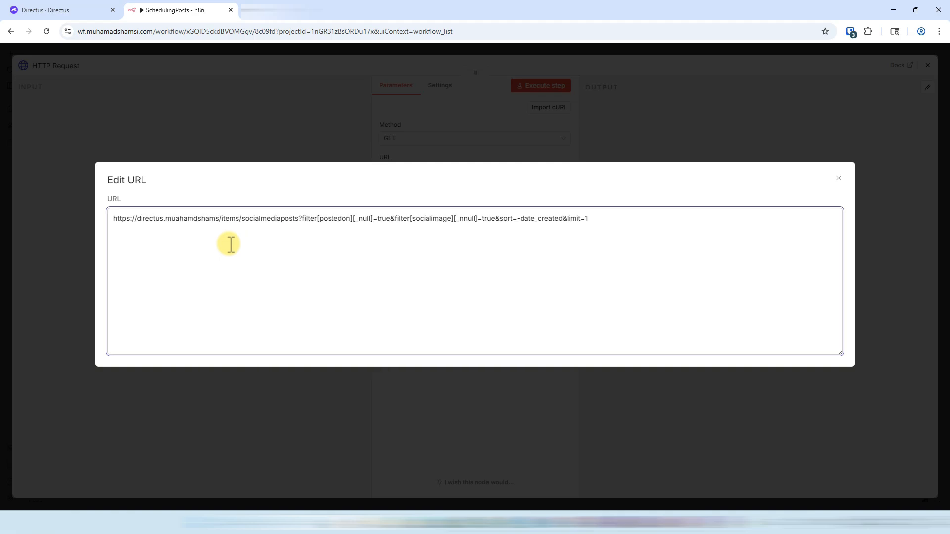
{"action": "type", "text": "om"}
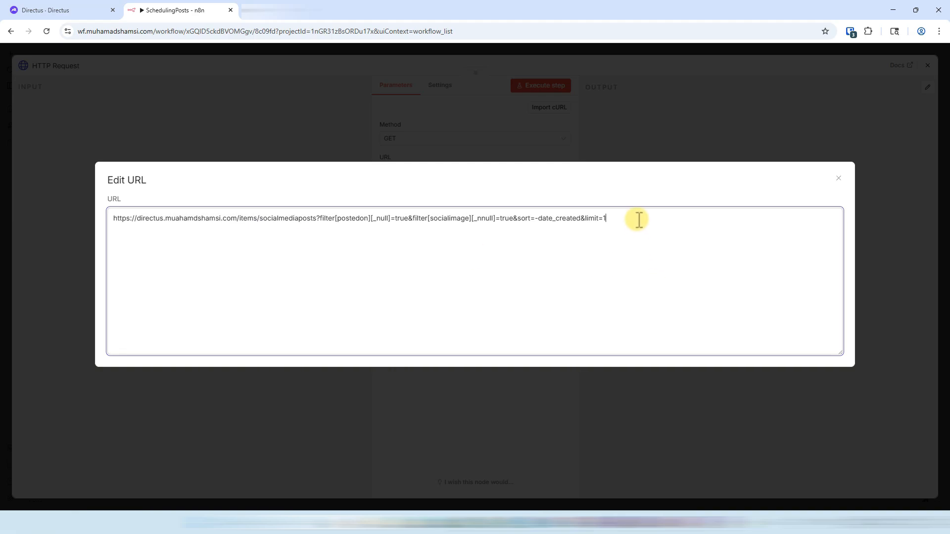
{"action": "left_click_drag", "start_coordinate": [640, 222], "coordinate": [313, 218]}
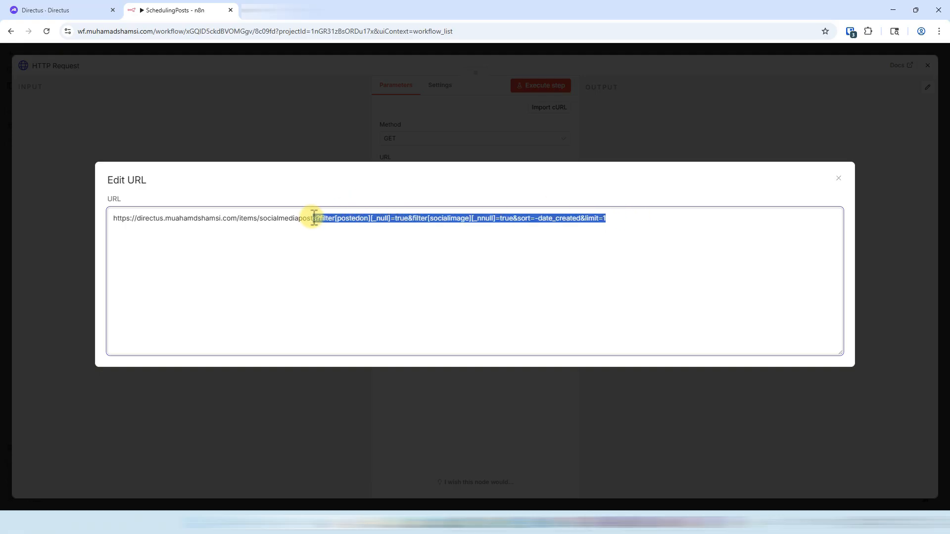
{"action": "left_click", "coordinate": [644, 201]}
{"action": "left_click", "coordinate": [839, 179]}
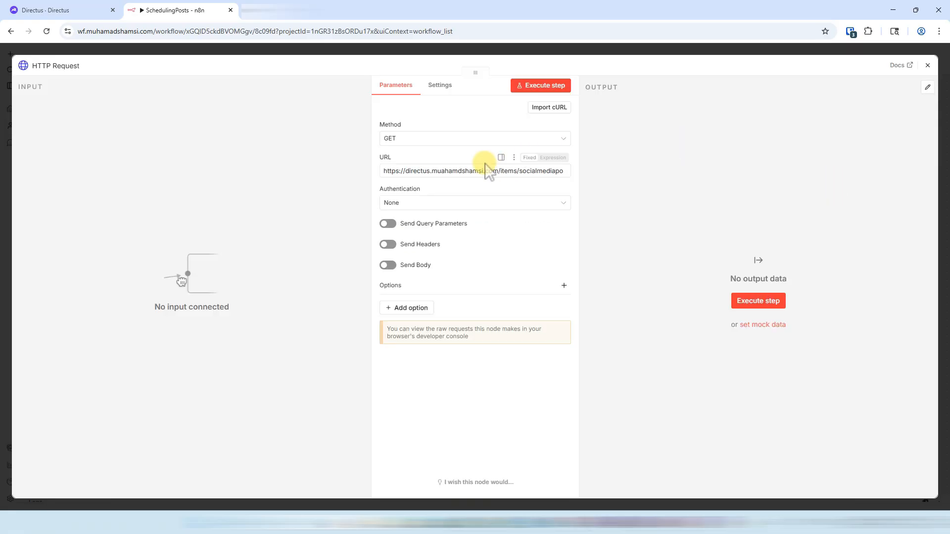
Set the HTTP Request node's authentication to Generic Credential Type with Bearer Auth, using the DirectUs-Server credential, and return to the canvas.
{"action": "left_click", "coordinate": [399, 203]}
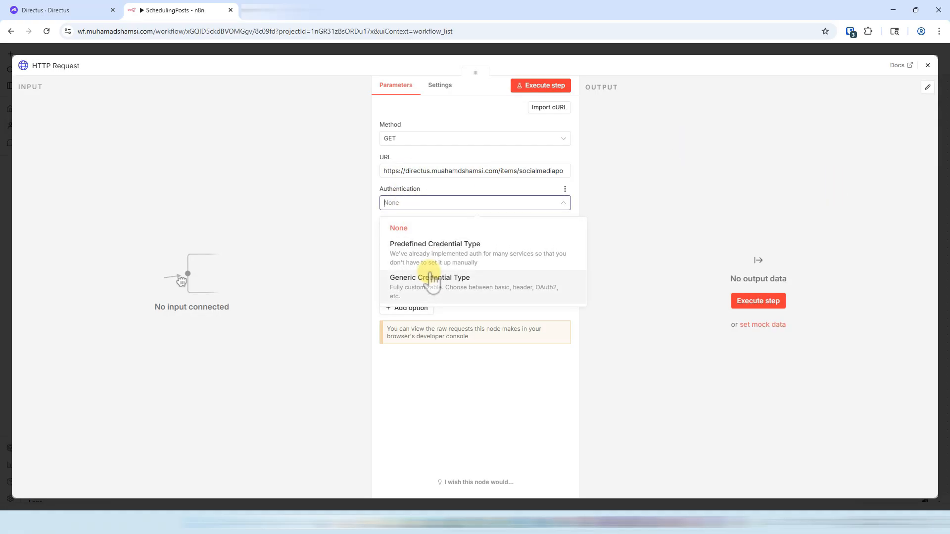
{"action": "left_click", "coordinate": [425, 279]}
{"action": "left_click", "coordinate": [416, 235]}
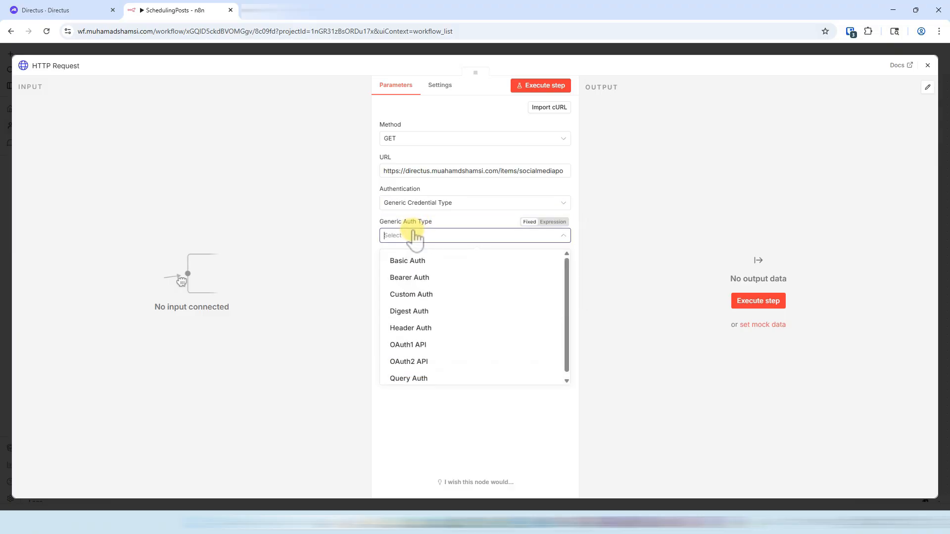
{"action": "left_click", "coordinate": [418, 274]}
{"action": "left_click", "coordinate": [440, 264]}
{"action": "left_click", "coordinate": [428, 285]}
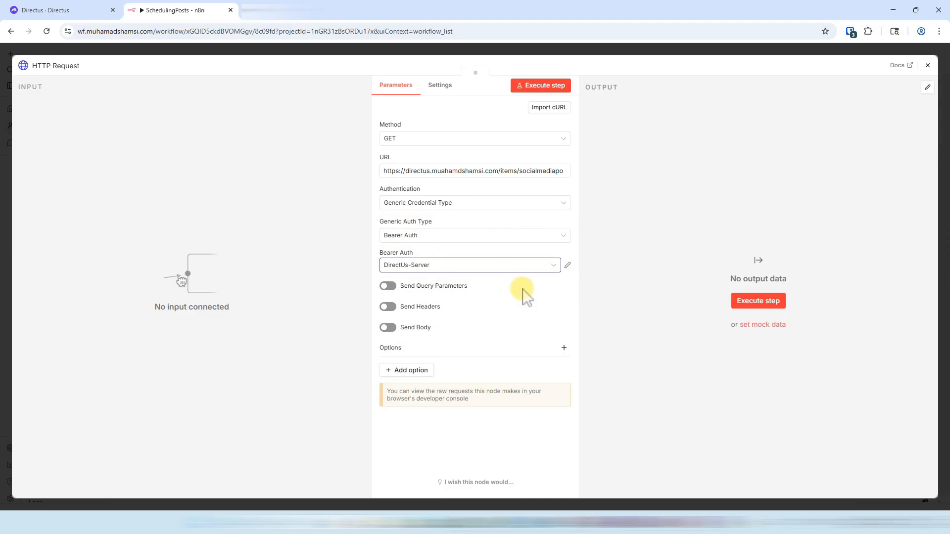
{"action": "left_click", "coordinate": [530, 47]}
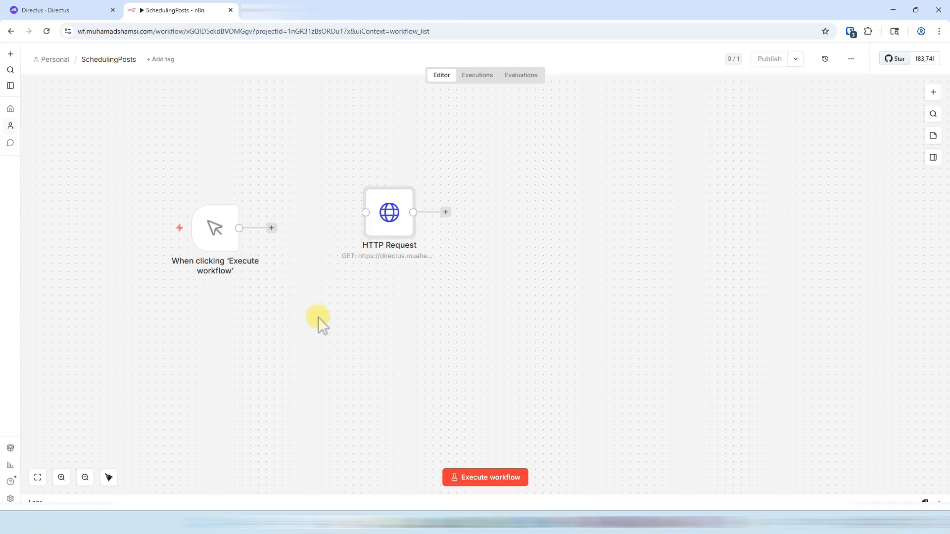
Connect the manual trigger to the HTTP Request node beside it and rename that node GetDirectusPost.
{"action": "left_click_drag", "start_coordinate": [385, 232], "coordinate": [314, 247]}
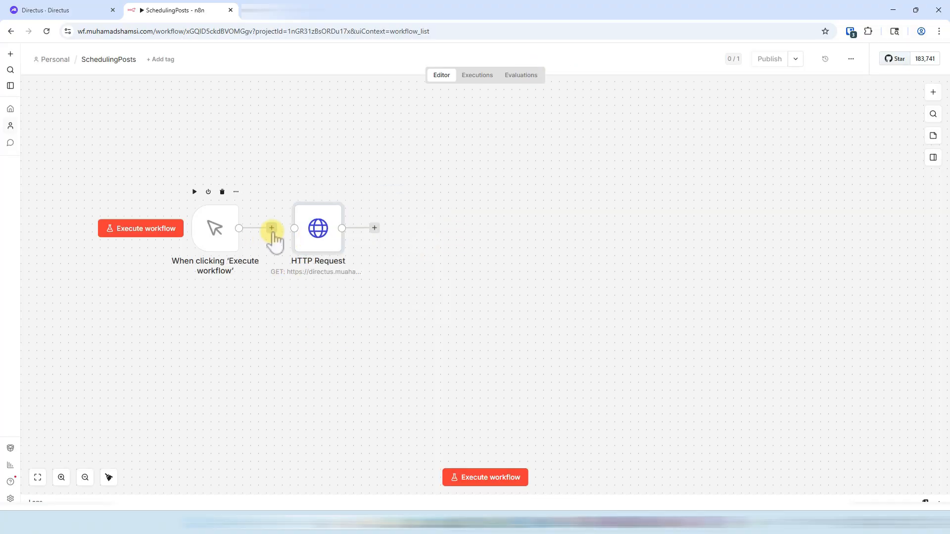
{"action": "left_click_drag", "start_coordinate": [239, 228], "coordinate": [332, 238]}
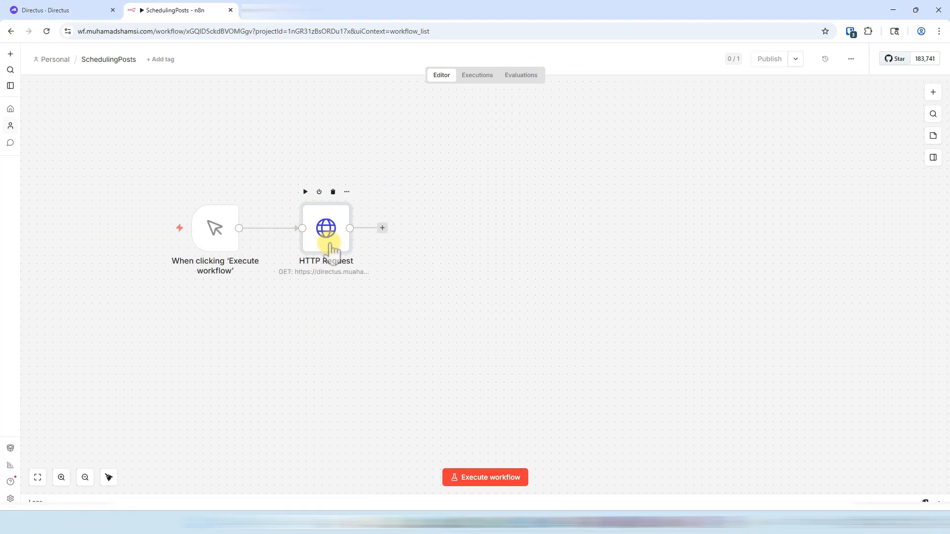
{"action": "key", "text": "F2"}
{"action": "type", "text": "GetDirectusPost"}
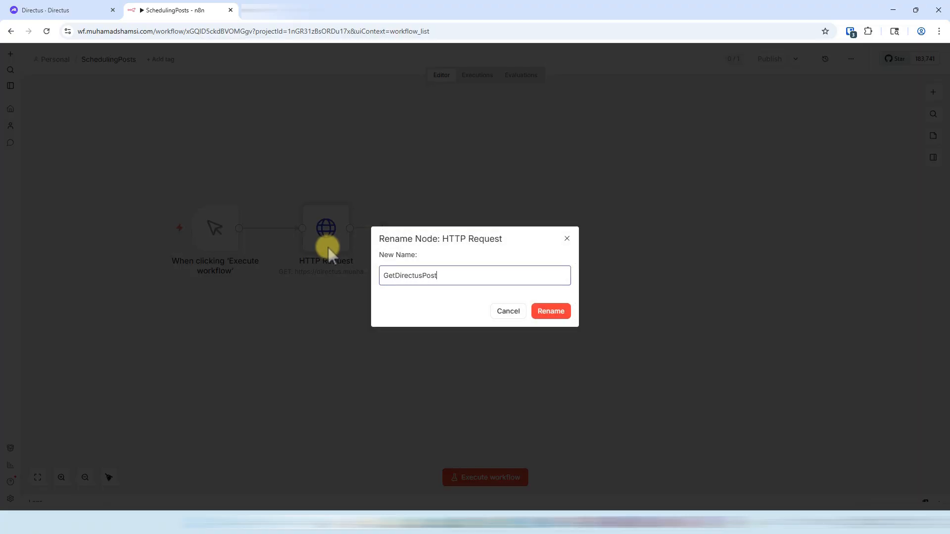
{"action": "left_click", "coordinate": [551, 312]}
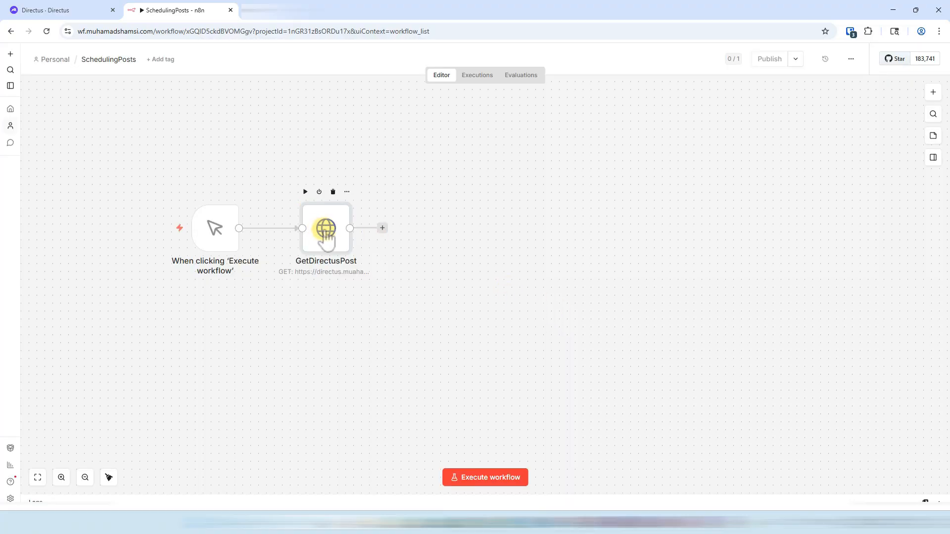
Examine the domain, collection, postedon filter, sort and limit in the GetDirectusPost URL, comparing them with the Socialmediaposts collection in Directus.
{"action": "double_click", "coordinate": [324, 229]}
{"action": "left_click", "coordinate": [568, 174]}
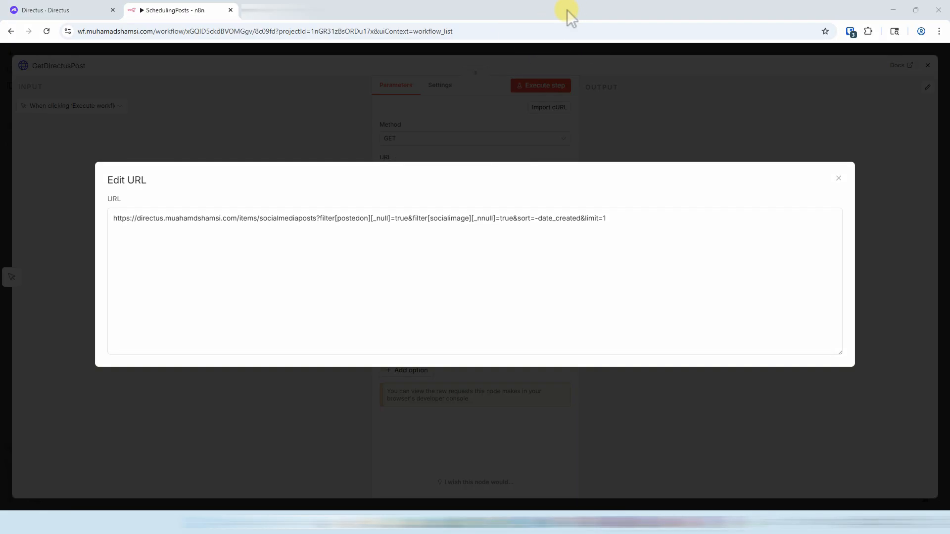
{"action": "left_click_drag", "start_coordinate": [611, 219], "coordinate": [514, 211]}
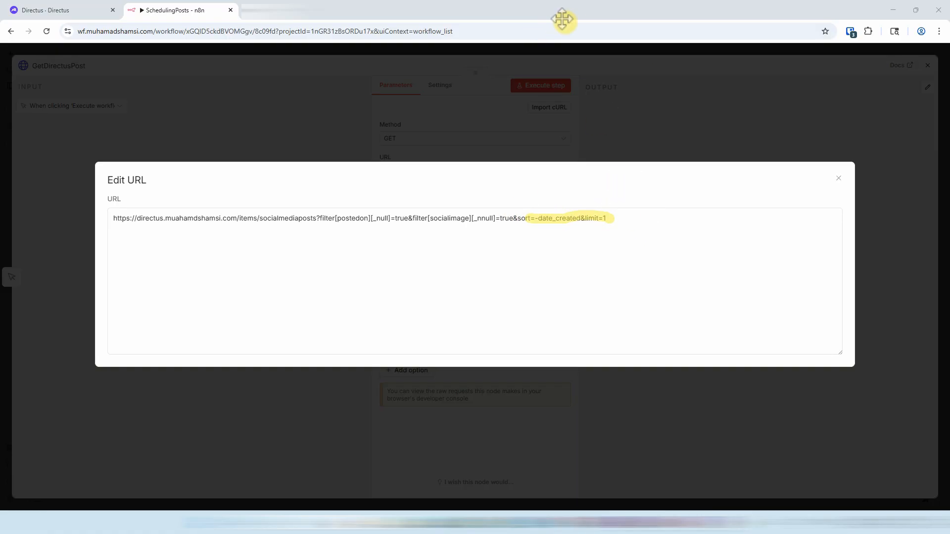
{"action": "left_click_drag", "start_coordinate": [134, 219], "coordinate": [318, 216]}
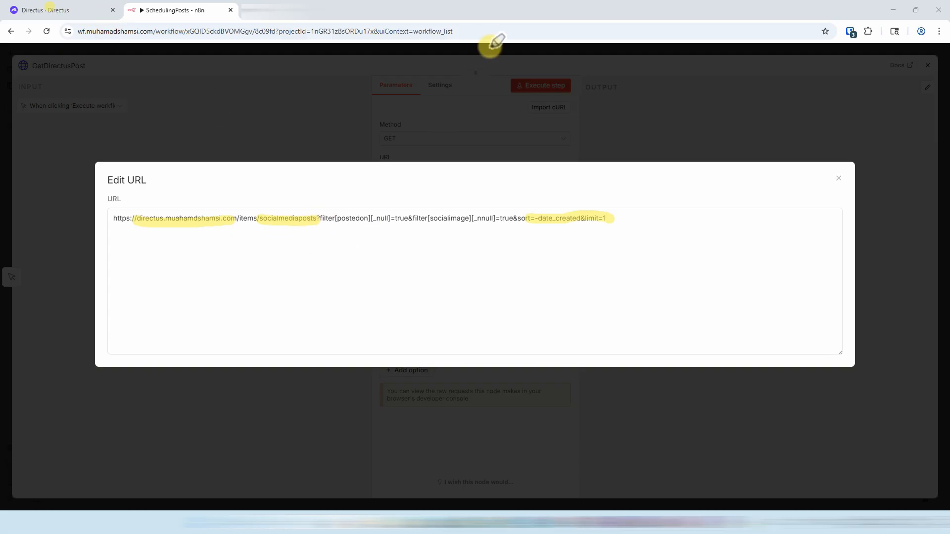
{"action": "left_click", "coordinate": [96, 10]}
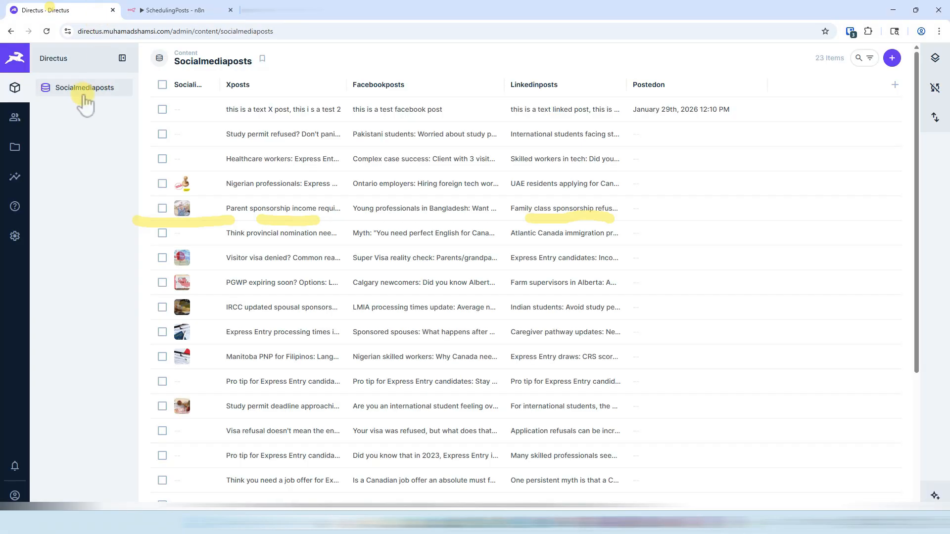
{"action": "left_click", "coordinate": [185, 11]}
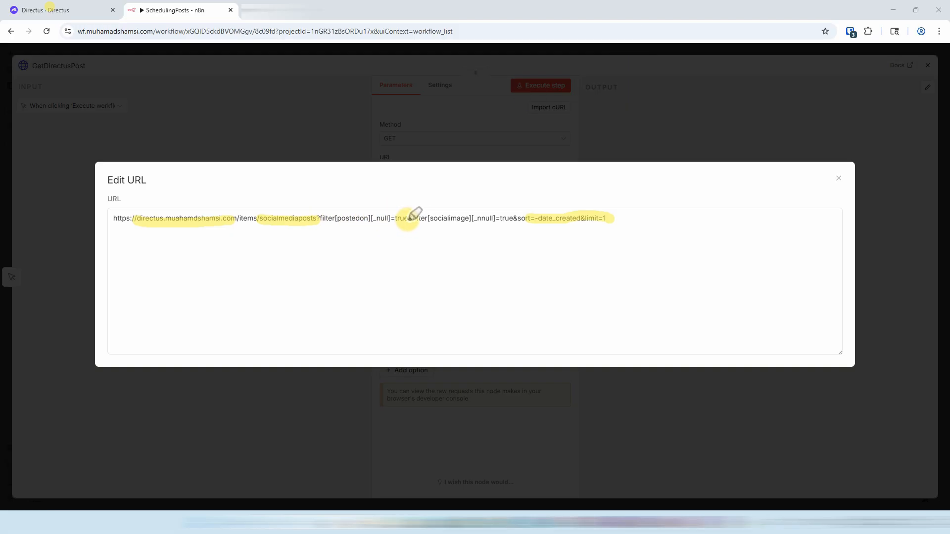
{"action": "left_click_drag", "start_coordinate": [390, 218], "coordinate": [336, 219]}
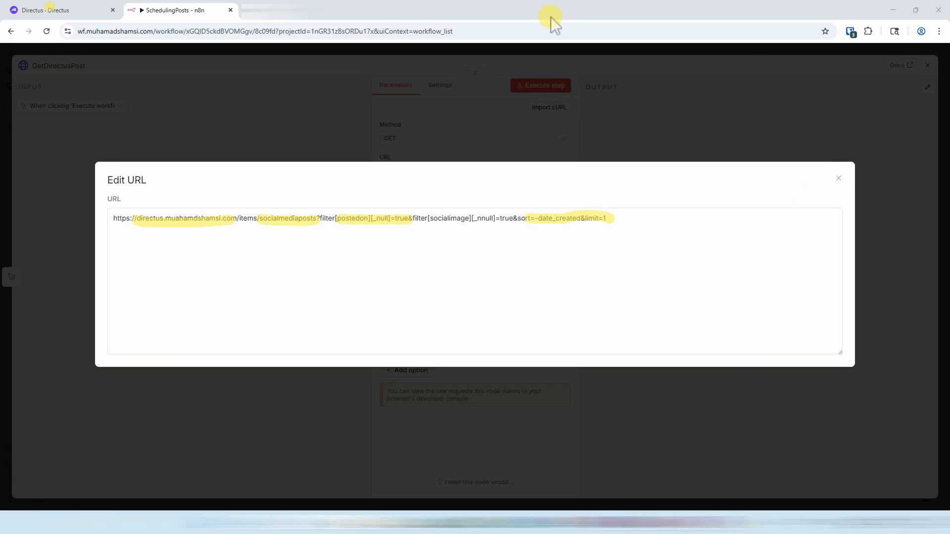
{"action": "left_click", "coordinate": [838, 176]}
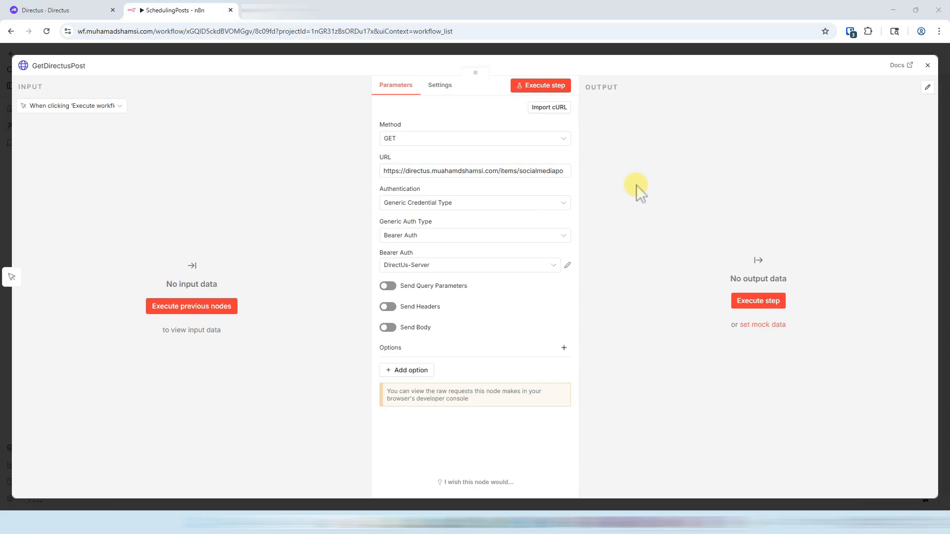
Execute the GetDirectusPost node on its own and review the Xposts and facebookposts texts in its JSON output.
{"action": "left_click", "coordinate": [554, 85]}
{"action": "scroll", "coordinate": [657, 208], "scroll_direction": "down", "scroll_amount": 2}
{"action": "scroll", "coordinate": [643, 193], "scroll_direction": "up", "scroll_amount": 2}
{"action": "left_click", "coordinate": [610, 174]}
{"action": "left_click", "coordinate": [610, 174]}
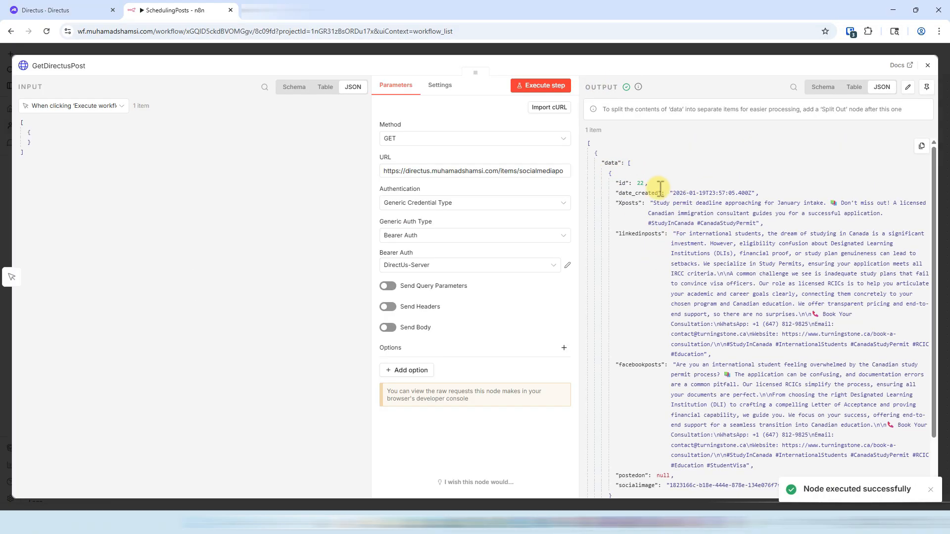
{"action": "left_click_drag", "start_coordinate": [650, 203], "coordinate": [828, 224]}
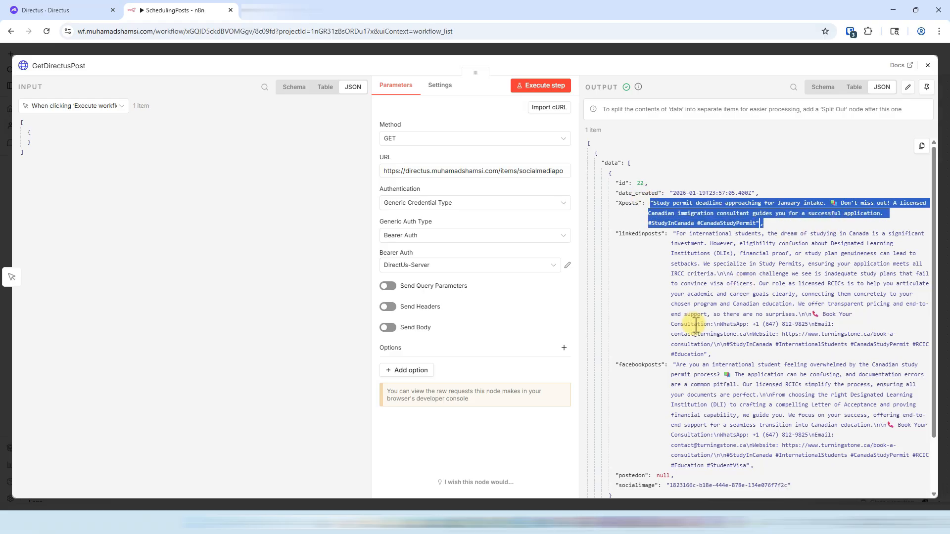
{"action": "scroll", "coordinate": [689, 317], "scroll_direction": "down", "scroll_amount": 2}
{"action": "left_click_drag", "start_coordinate": [677, 301], "coordinate": [787, 403]}
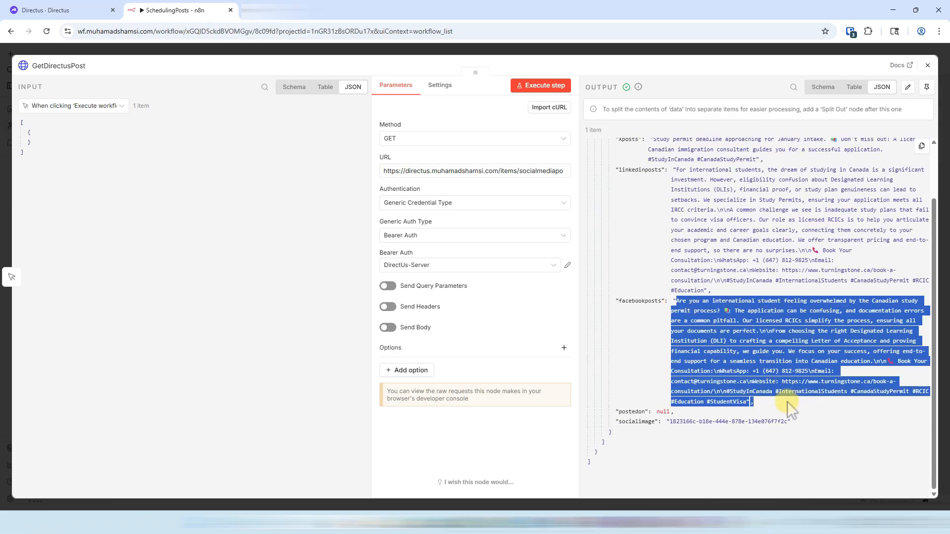
{"action": "left_click", "coordinate": [770, 409]}
{"action": "scroll", "coordinate": [594, 277], "scroll_direction": "up", "scroll_amount": 2}
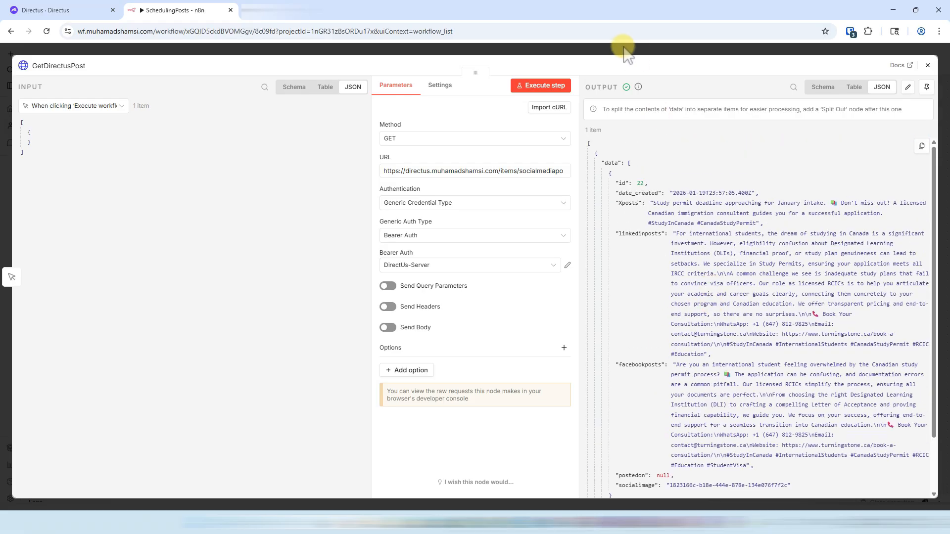
{"action": "left_click", "coordinate": [598, 46]}
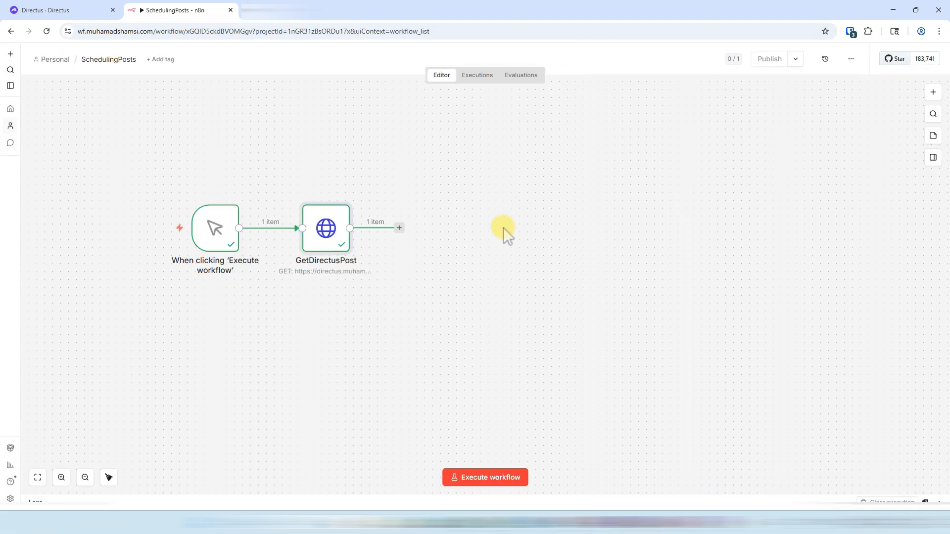
Add an X (Formerly Twitter) node with the Create Tweet action after GetDirectusPost.
{"action": "left_click", "coordinate": [399, 228]}
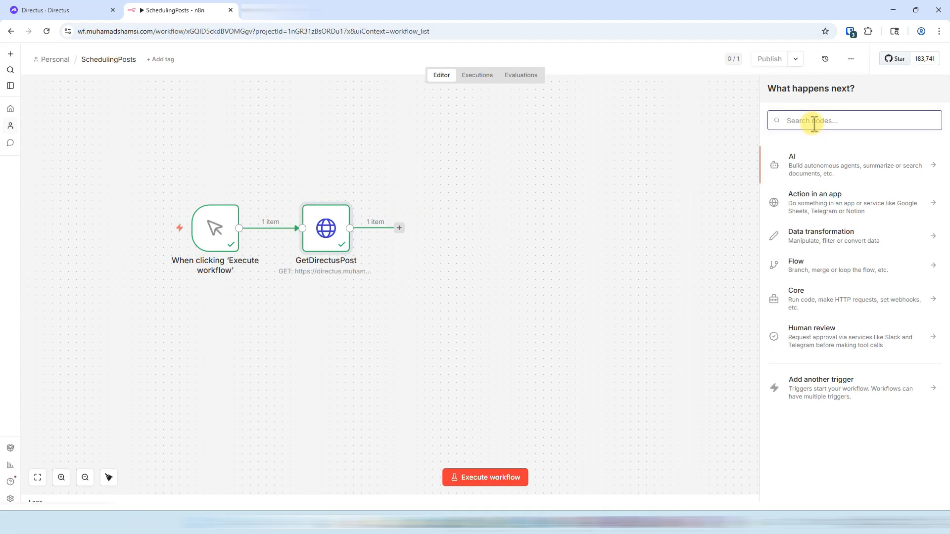
{"action": "type", "text": "x"}
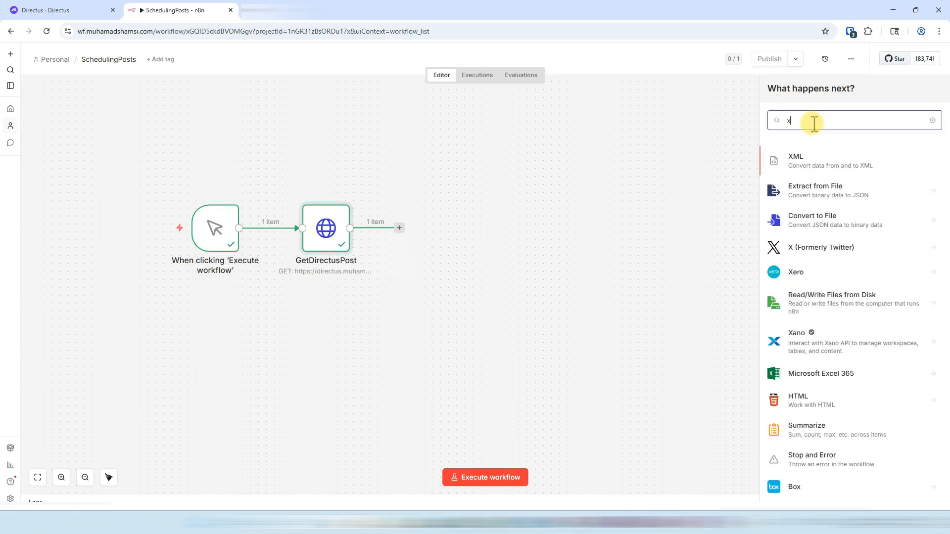
{"action": "left_click", "coordinate": [816, 250]}
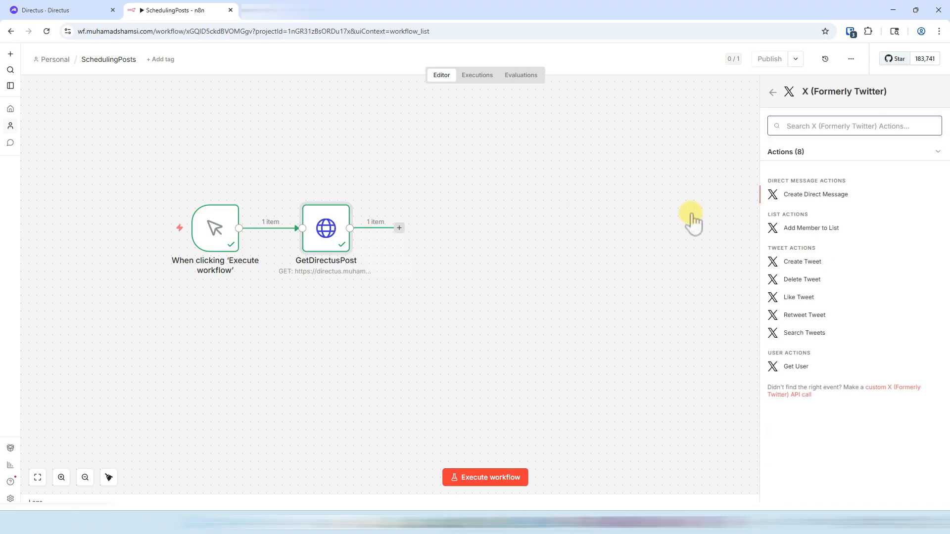
{"action": "left_click", "coordinate": [813, 258]}
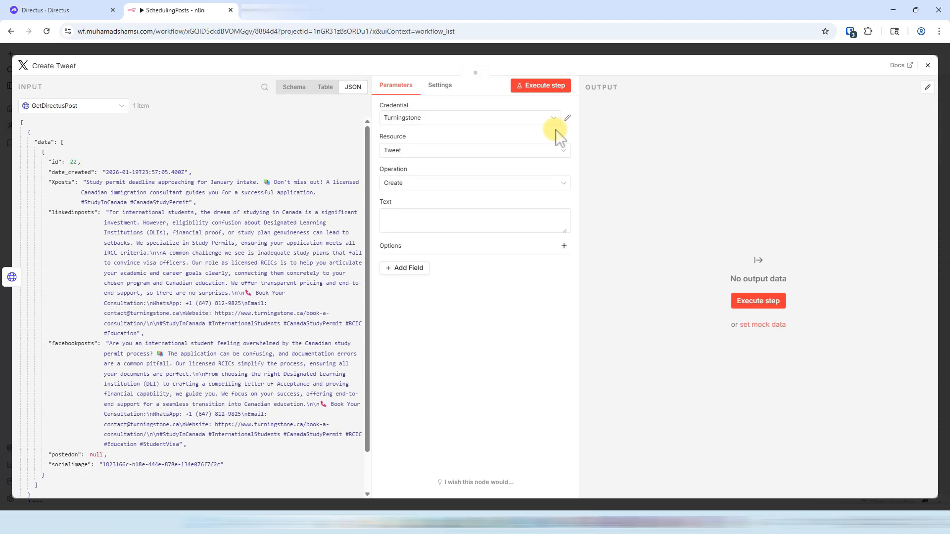
Map the Xposts field from GetDirectusPost into the tweet's text as {{ $json.data[0].Xposts }} and keep the Turningstone credential.
{"action": "left_click", "coordinate": [425, 223]}
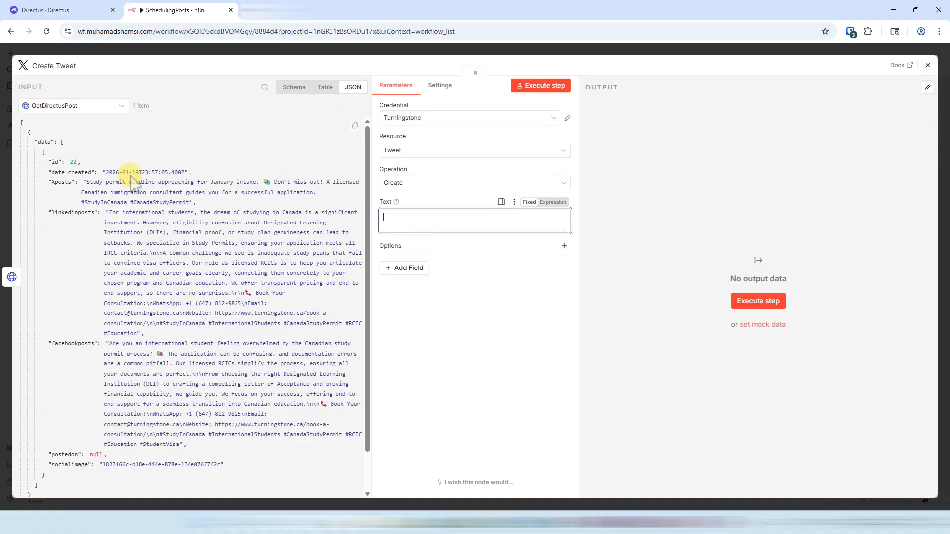
{"action": "left_click_drag", "start_coordinate": [61, 182], "coordinate": [389, 226]}
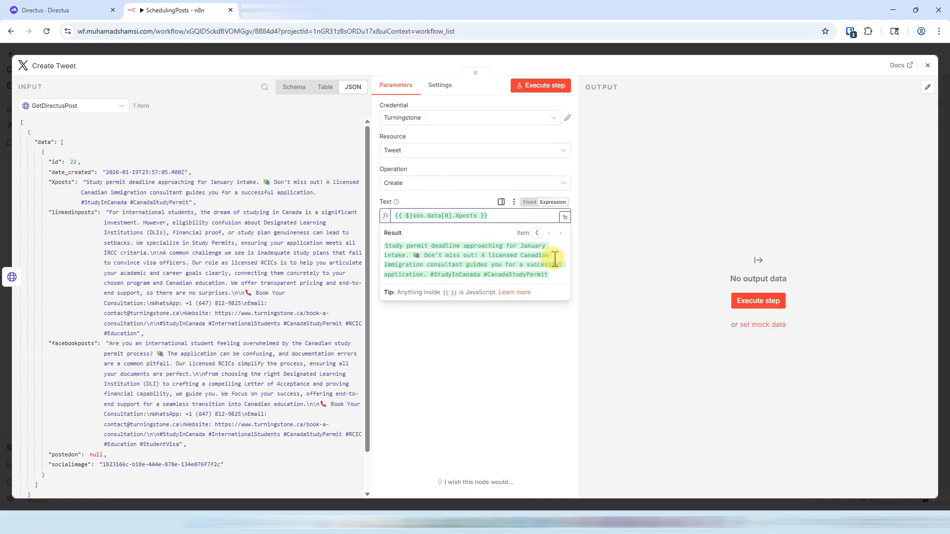
{"action": "left_click", "coordinate": [435, 120]}
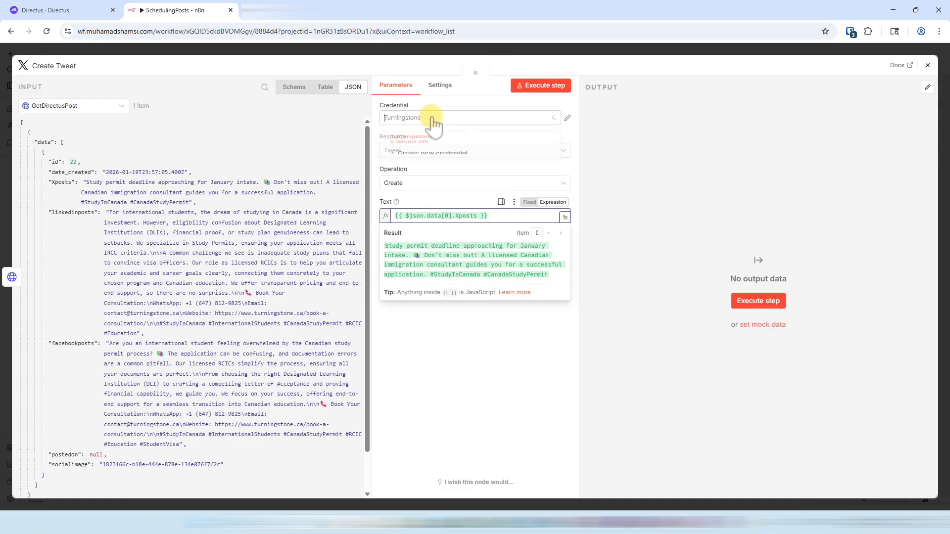
{"action": "left_click", "coordinate": [435, 119]}
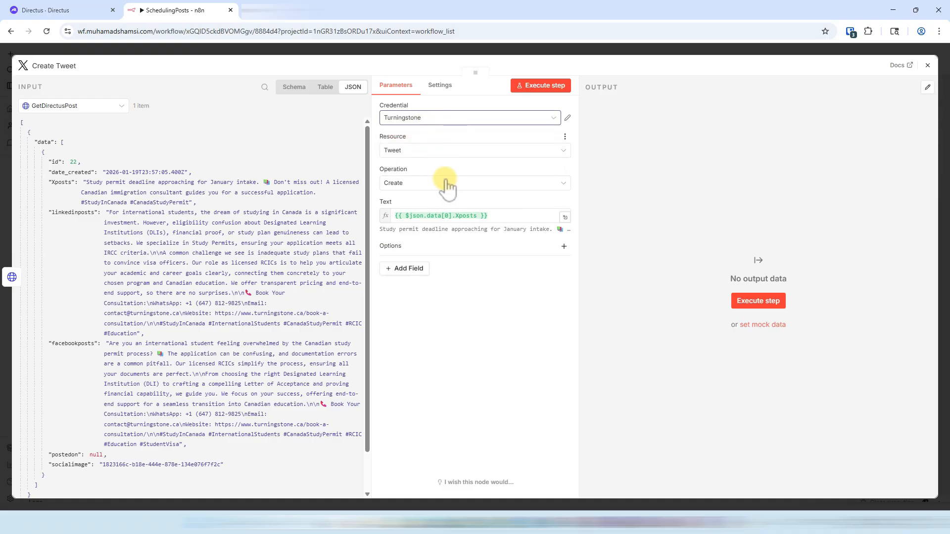
Move the Create Tweet node up and away, and insert a Facebook Graph API node between GetDirectusPost and Create Tweet.
{"action": "left_click", "coordinate": [428, 53]}
{"action": "left_click_drag", "start_coordinate": [425, 231], "coordinate": [490, 168]}
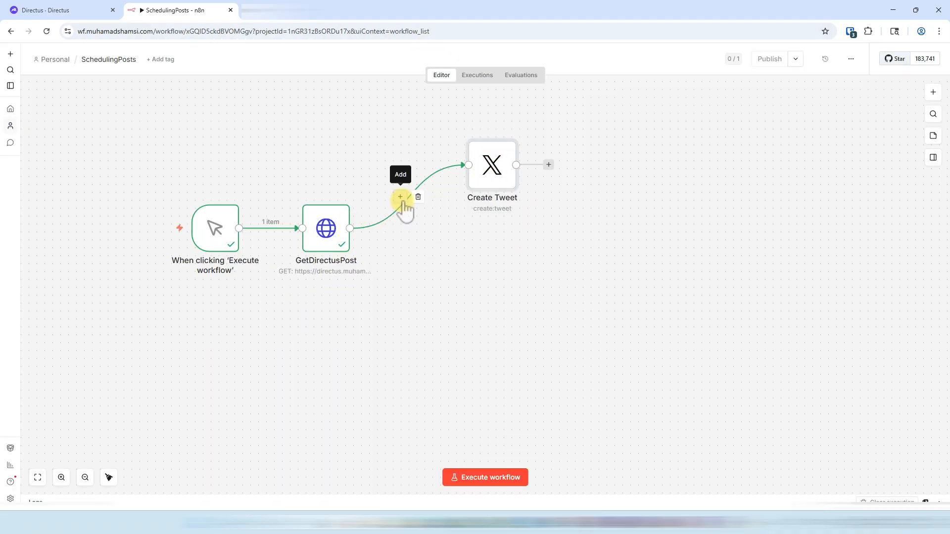
{"action": "left_click", "coordinate": [400, 196]}
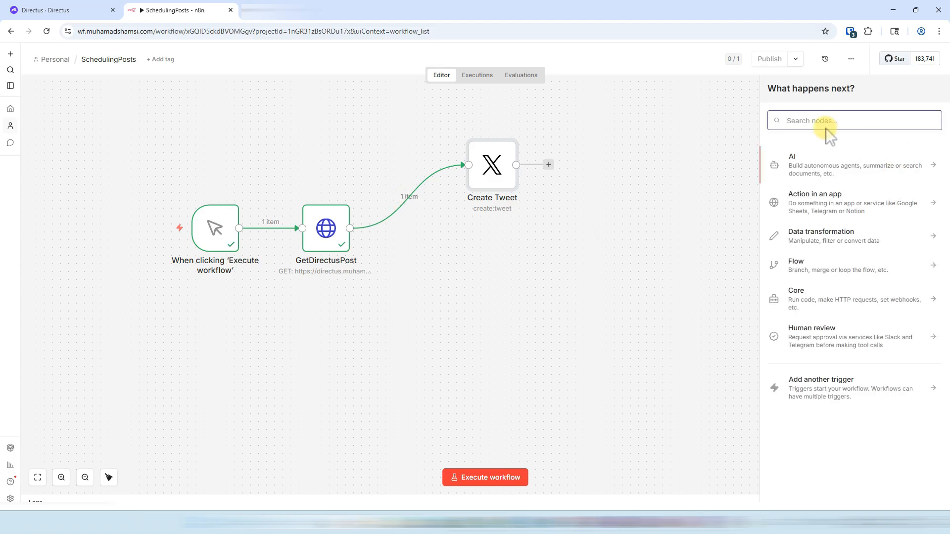
{"action": "type", "text": "face"}
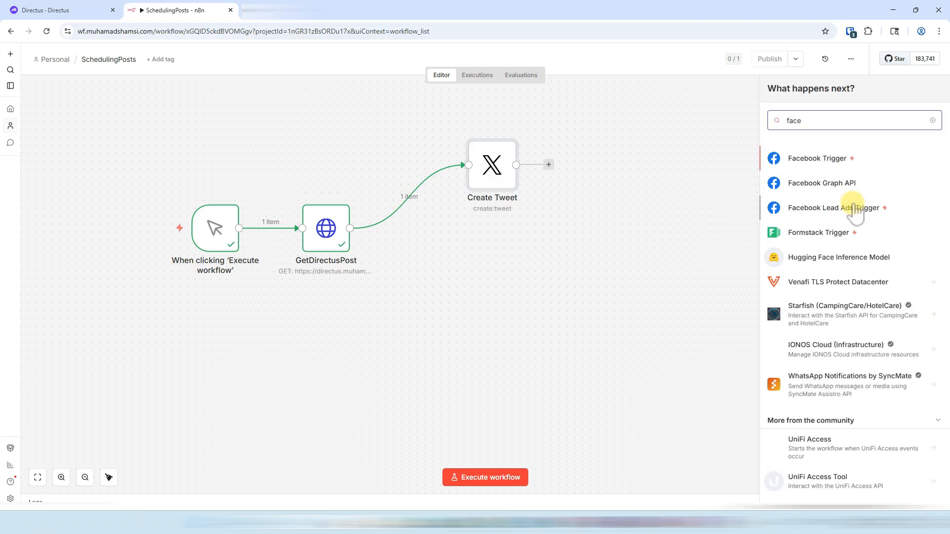
{"action": "scroll", "coordinate": [846, 334], "scroll_direction": "down", "scroll_amount": 2}
{"action": "scroll", "coordinate": [846, 334], "scroll_direction": "up", "scroll_amount": 2}
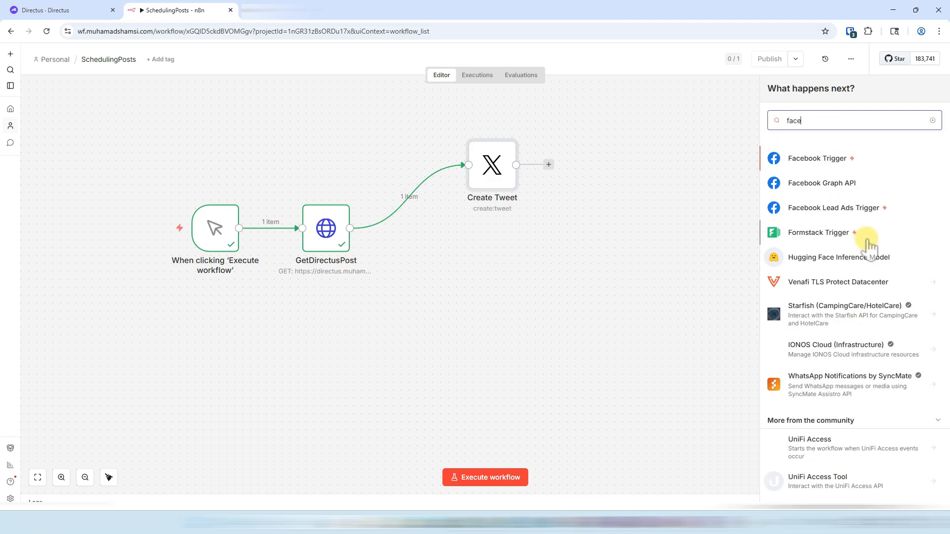
{"action": "scroll", "coordinate": [817, 178], "scroll_direction": "down", "scroll_amount": 2}
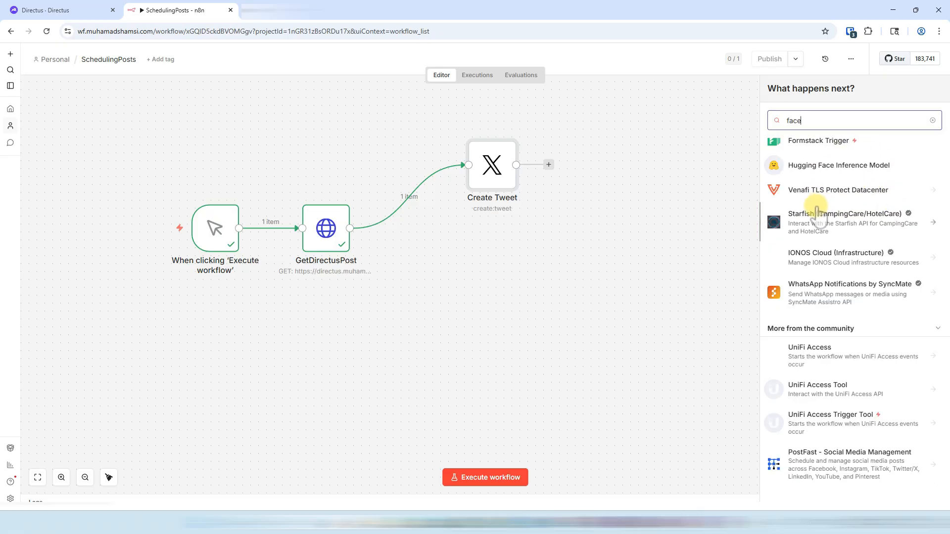
{"action": "scroll", "coordinate": [841, 173], "scroll_direction": "up", "scroll_amount": 2}
{"action": "left_click", "coordinate": [841, 183]}
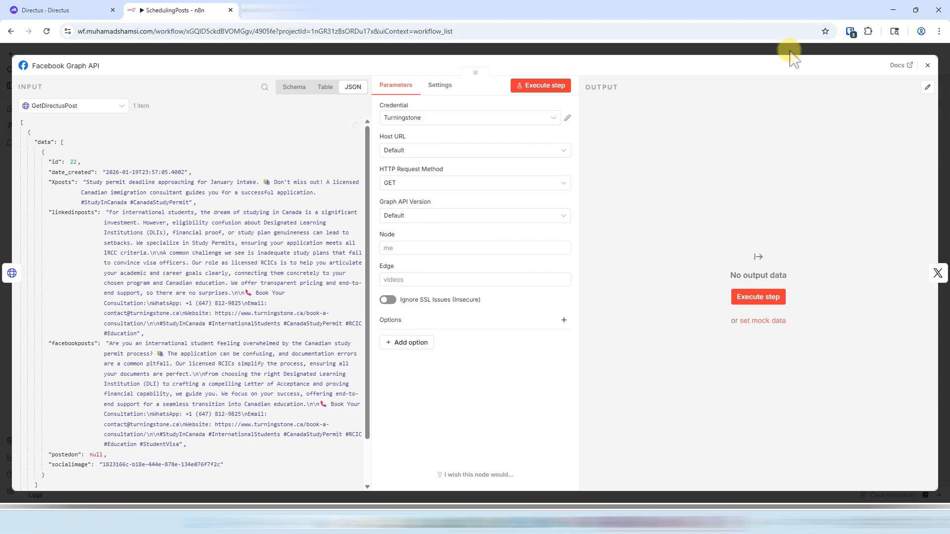
Configure the Facebook Graph API request with the Default host URL, POST method, Graph API version v23.0 and node feed.
{"action": "left_click", "coordinate": [420, 124]}
{"action": "left_click", "coordinate": [419, 130]}
{"action": "left_click", "coordinate": [419, 151]}
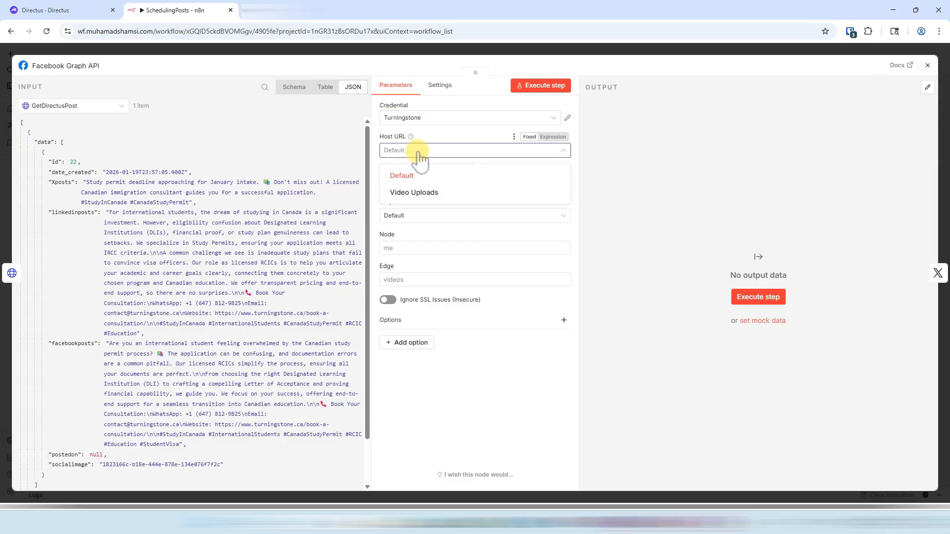
{"action": "left_click", "coordinate": [416, 176]}
{"action": "left_click", "coordinate": [414, 183]}
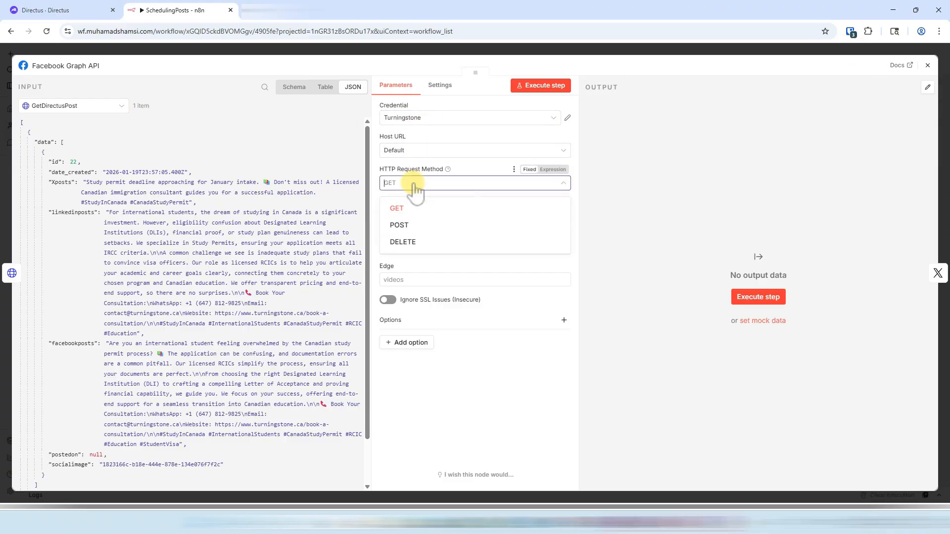
{"action": "left_click", "coordinate": [408, 227]}
{"action": "left_click", "coordinate": [413, 219]}
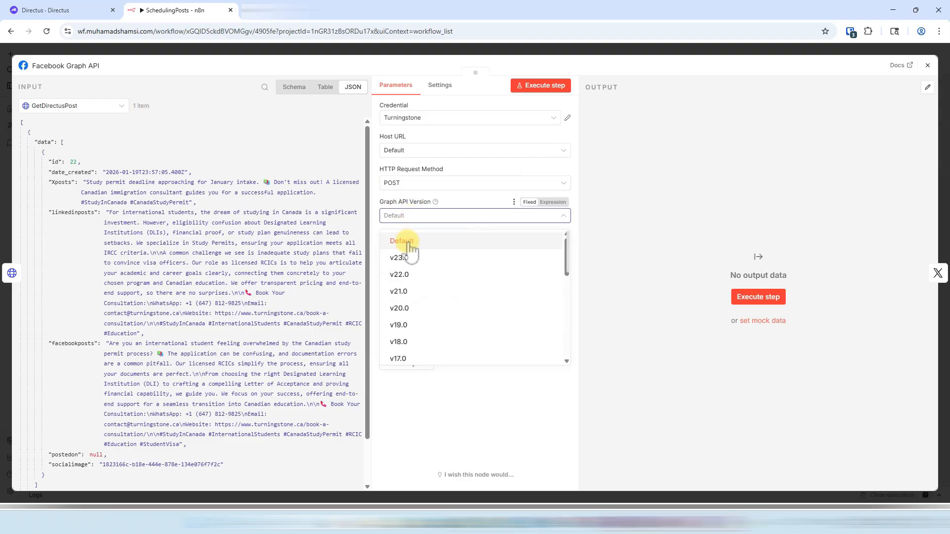
{"action": "left_click", "coordinate": [409, 258]}
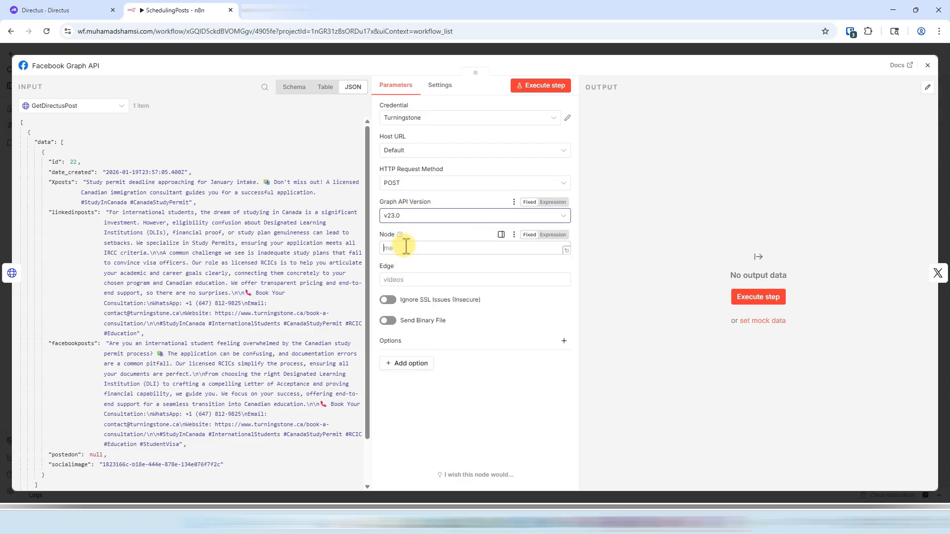
{"action": "left_click", "coordinate": [405, 247]}
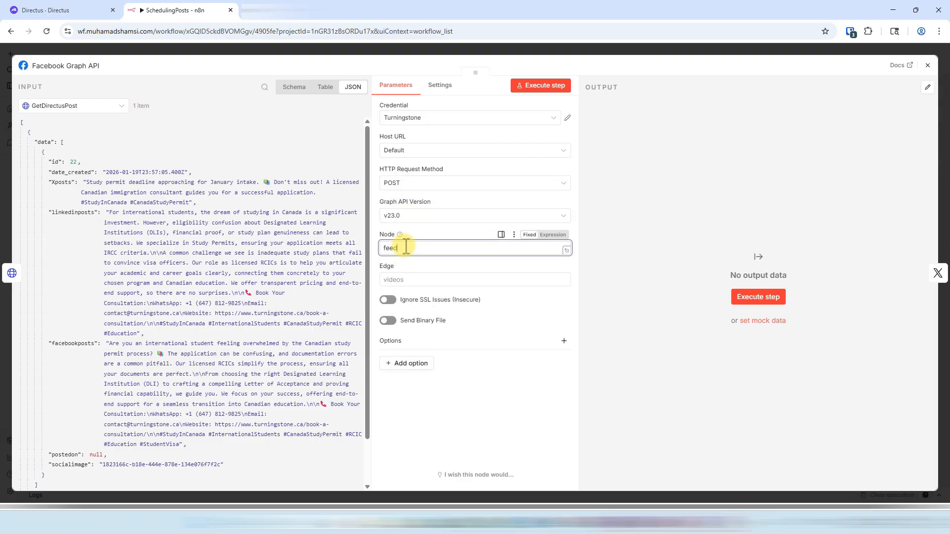
Add a query parameter named message to the Facebook request and map its value to {{ $json.data[0].facebookposts }}.
{"action": "left_click", "coordinate": [415, 369]}
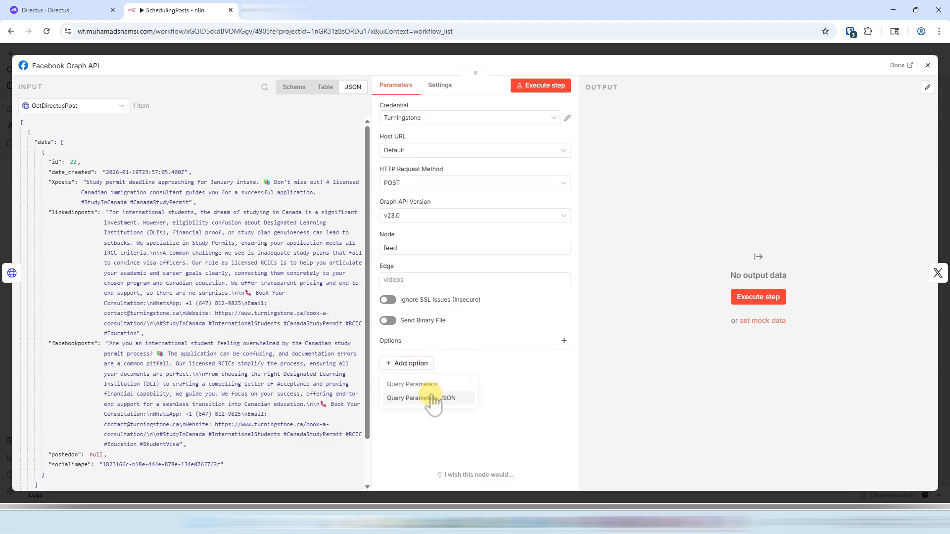
{"action": "left_click", "coordinate": [498, 417]}
{"action": "left_click", "coordinate": [408, 364]}
{"action": "left_click", "coordinate": [410, 384]}
{"action": "left_click", "coordinate": [416, 382]}
{"action": "left_click", "coordinate": [427, 404]}
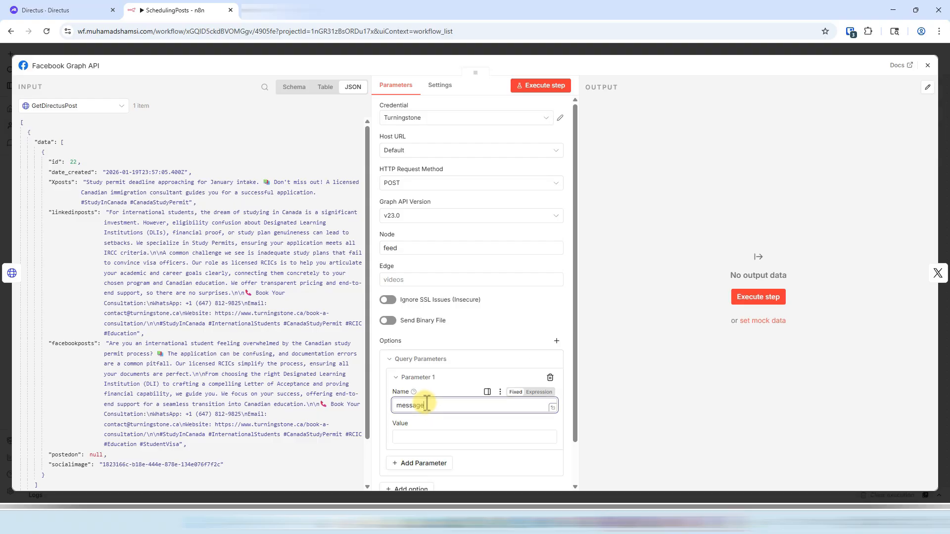
{"action": "scroll", "coordinate": [439, 395], "scroll_direction": "down", "scroll_amount": 1}
{"action": "left_click", "coordinate": [418, 391]}
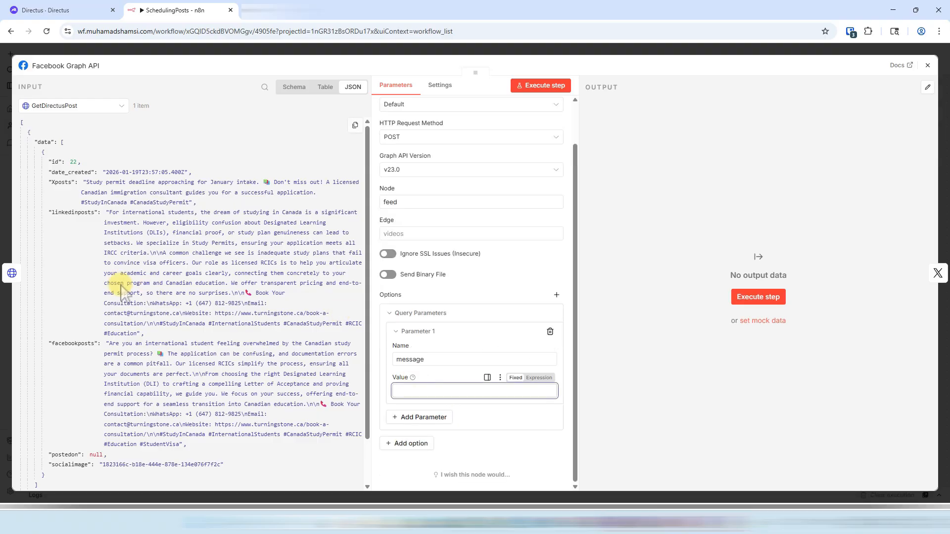
{"action": "left_click_drag", "start_coordinate": [70, 343], "coordinate": [430, 396]}
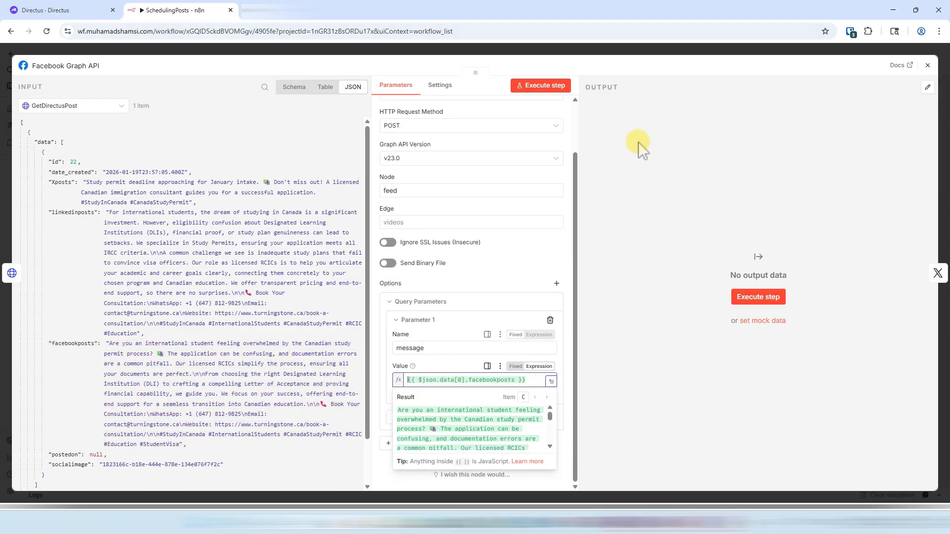
{"action": "left_click", "coordinate": [478, 288]}
Enable Send Binary File in the Facebook Graph API node, leave its input binary field empty and return to the canvas.
{"action": "left_click", "coordinate": [386, 263]}
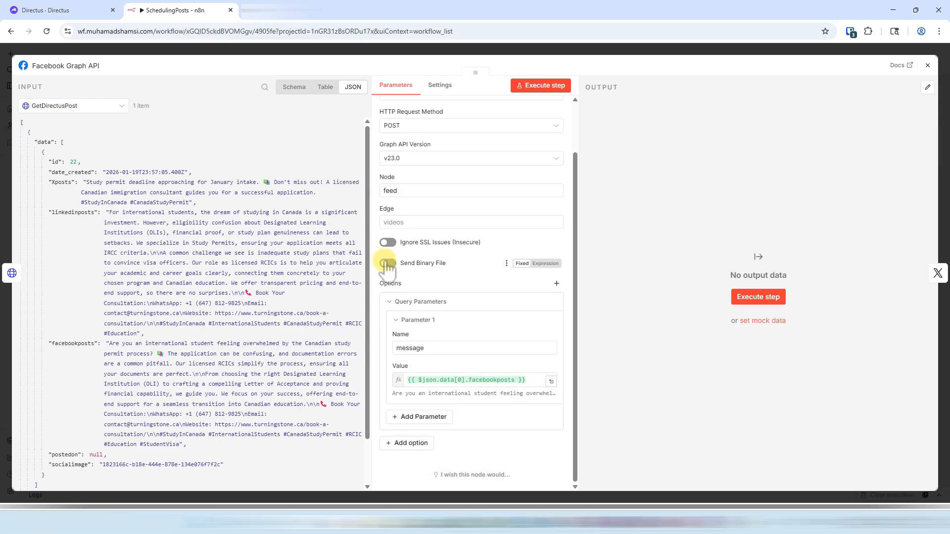
{"action": "left_click", "coordinate": [424, 296]}
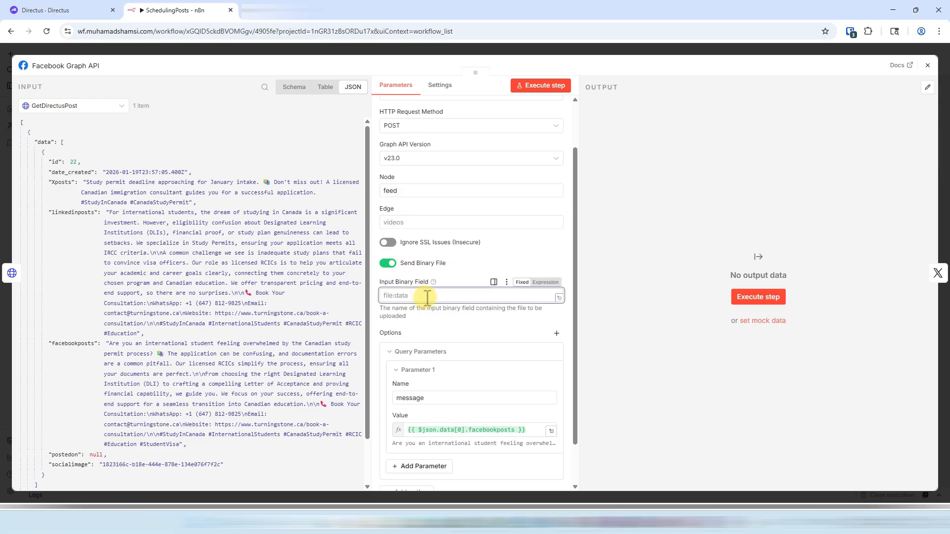
{"action": "scroll", "coordinate": [111, 276], "scroll_direction": "down", "scroll_amount": 1}
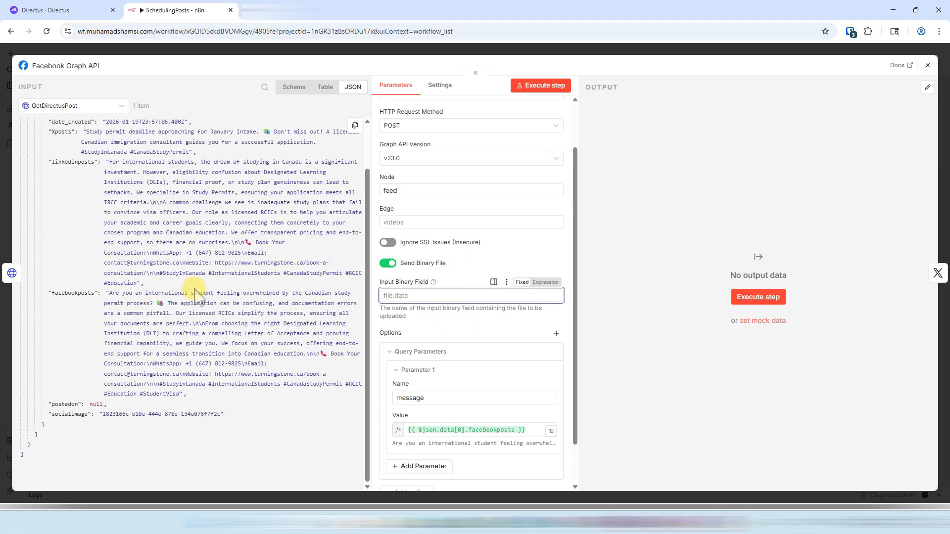
{"action": "left_click", "coordinate": [611, 47]}
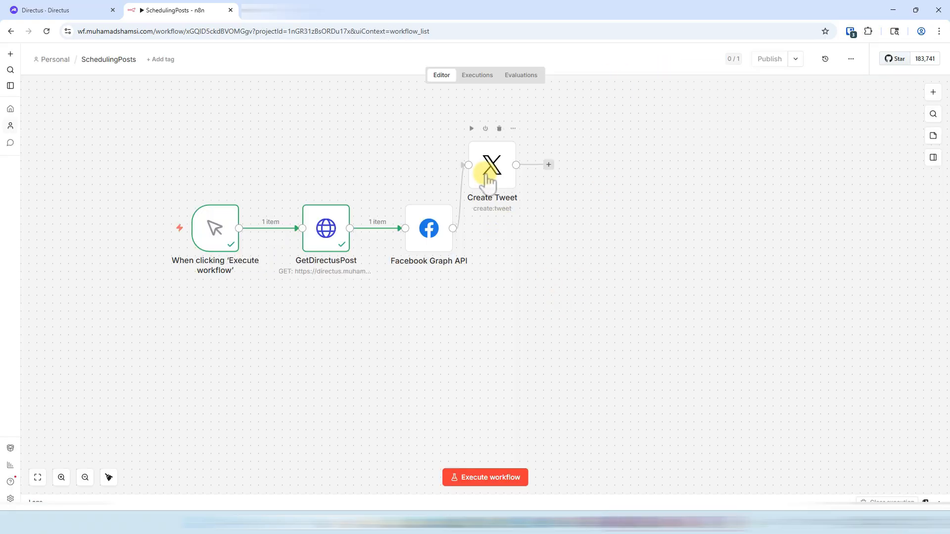
Shift the Create Tweet and Facebook Graph API nodes further along and delete the connection between GetDirectusPost and Facebook Graph API.
{"action": "left_click_drag", "start_coordinate": [487, 173], "coordinate": [615, 172]}
{"action": "left_click_drag", "start_coordinate": [438, 221], "coordinate": [494, 223]}
{"action": "left_click", "coordinate": [414, 228]}
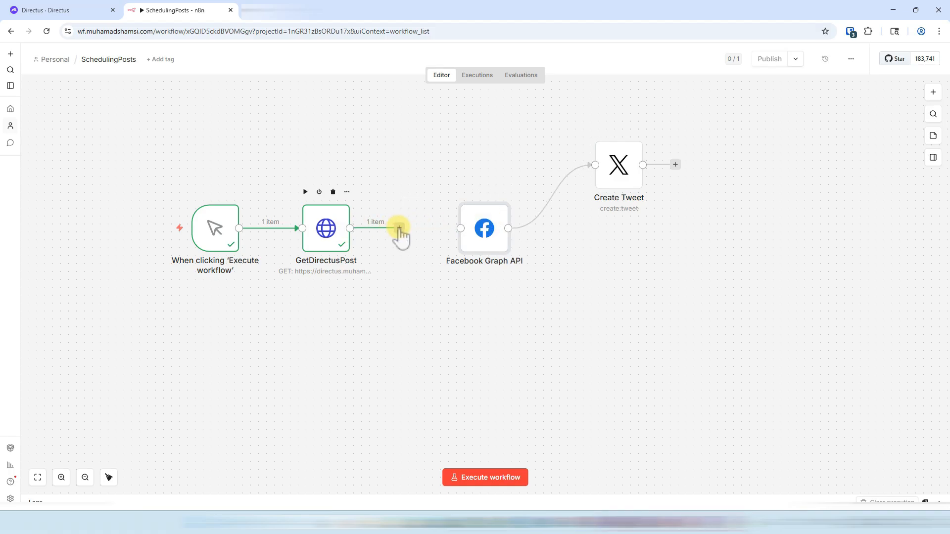
Add an HTTP Request node after GetDirectusPost.
{"action": "left_click", "coordinate": [400, 228]}
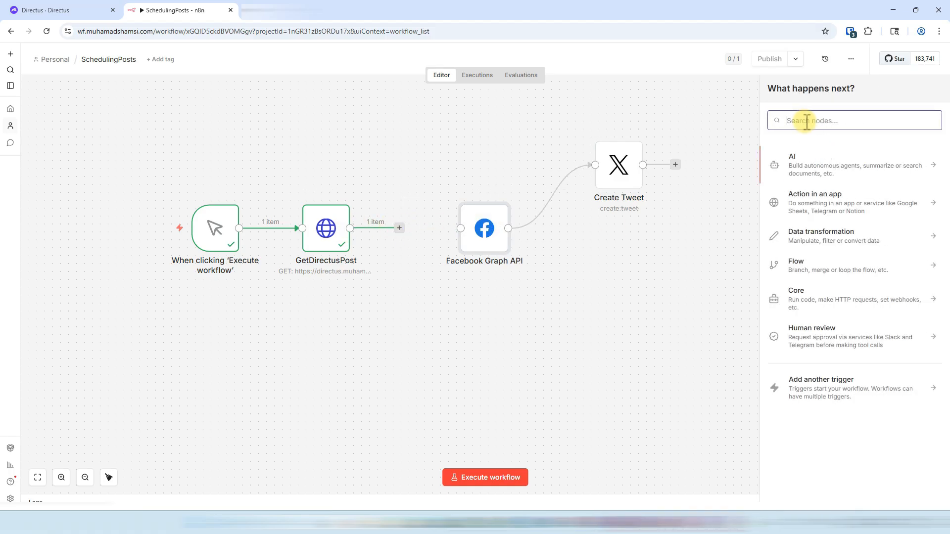
{"action": "type", "text": "http"}
{"action": "left_click", "coordinate": [816, 165]}
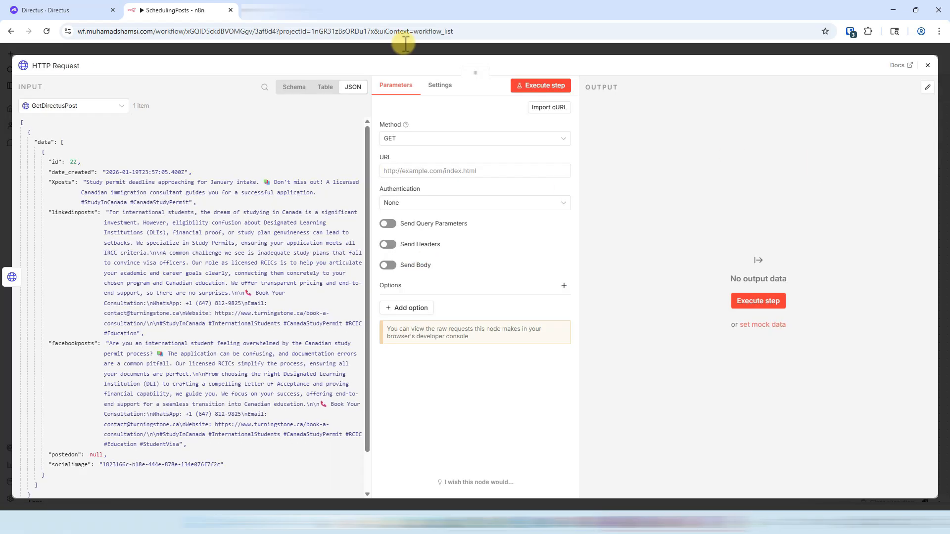
Set the HTTP Request URL to the https Directus domain followed by /assets/{{ $json.data[0].socialimage }}, without a space before the expression.
{"action": "left_click", "coordinate": [411, 171]}
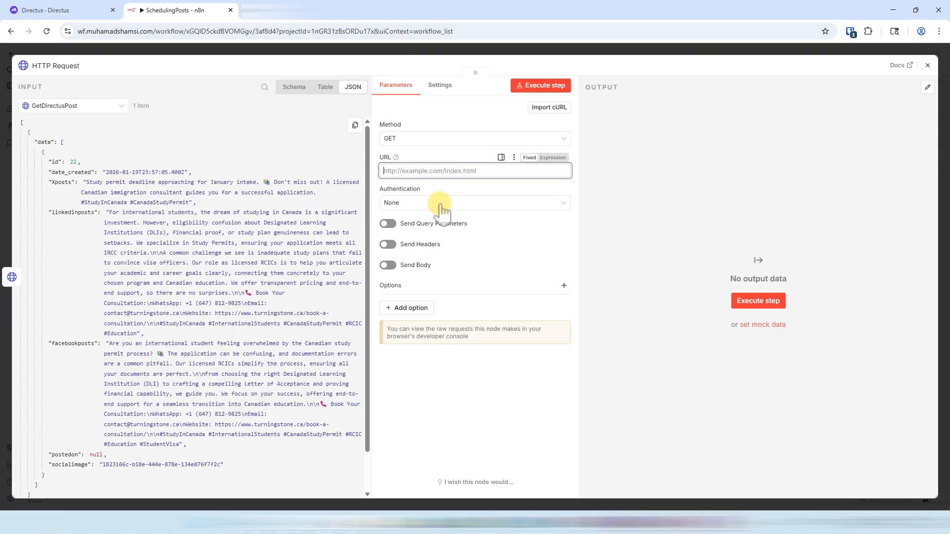
{"action": "type", "text": "https://"}
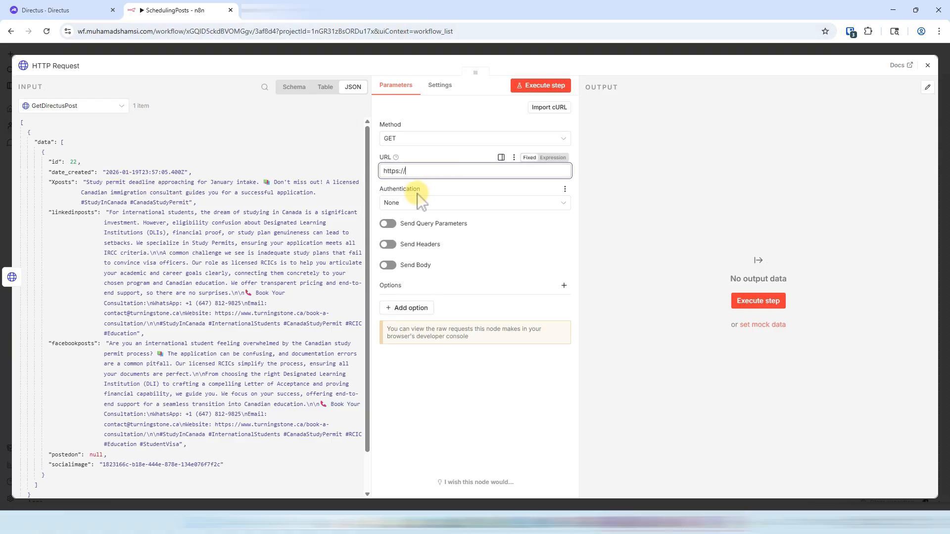
{"action": "type", "text": "directus.muahamdshamsi.com/assets/"}
{"action": "scroll", "coordinate": [201, 346], "scroll_direction": "down", "scroll_amount": 1}
{"action": "left_click_drag", "start_coordinate": [144, 422], "coordinate": [558, 174]}
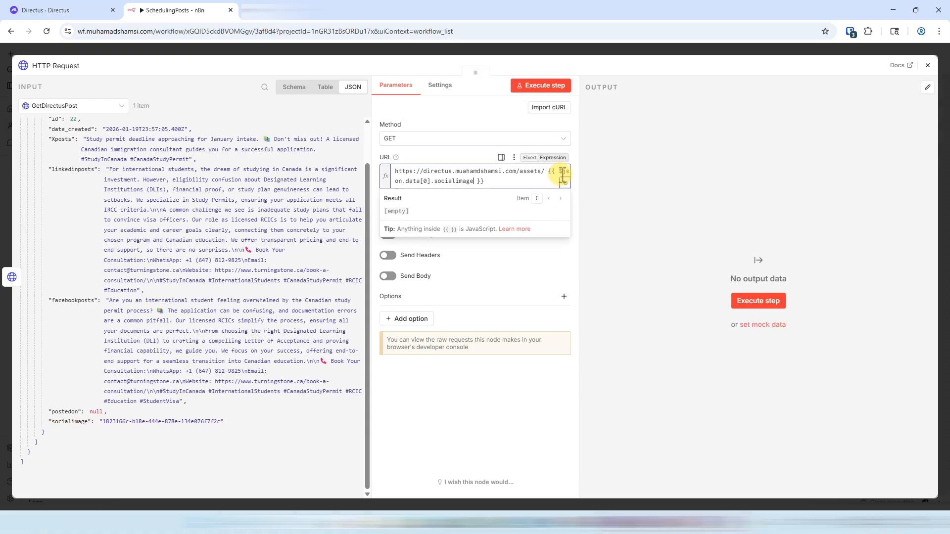
{"action": "left_click", "coordinate": [565, 185]}
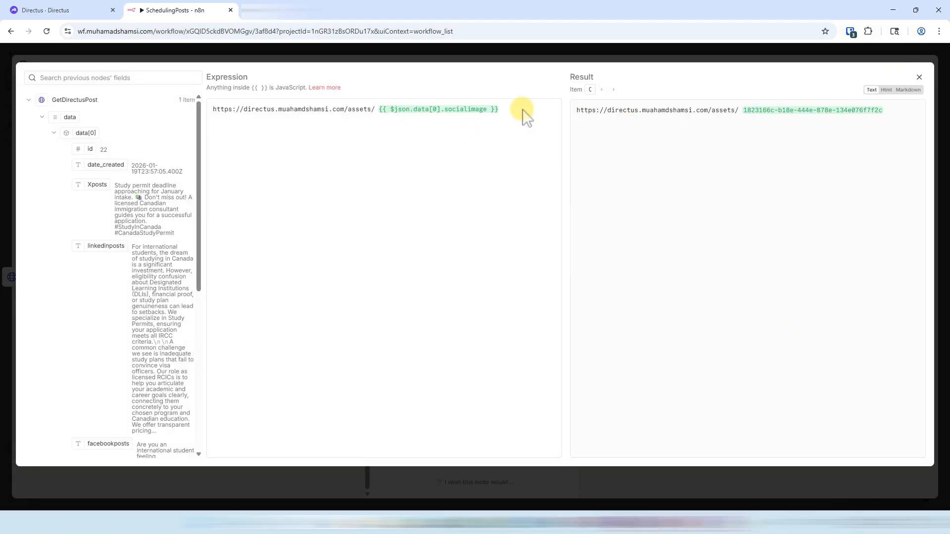
{"action": "left_click", "coordinate": [382, 109]}
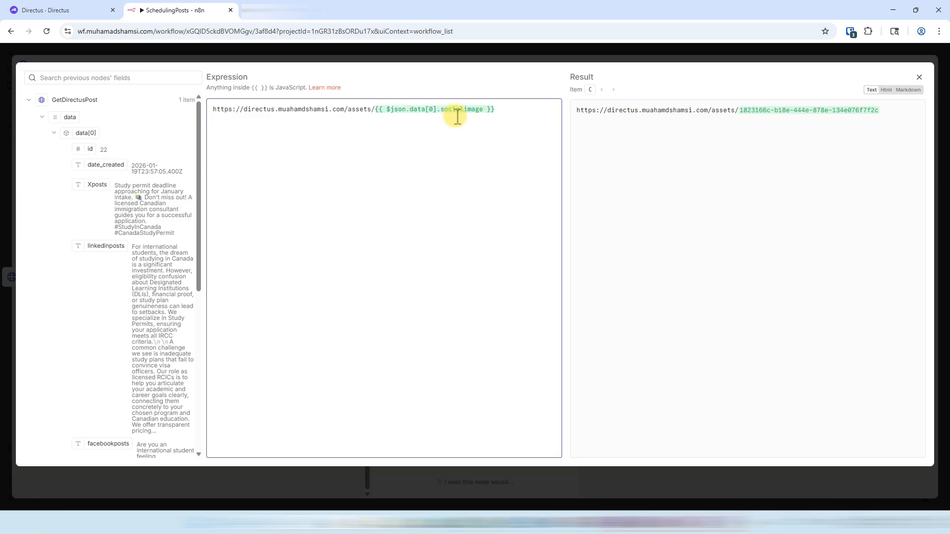
Copy the resolved image URL from the expression result and open it in a new browser tab to test it.
{"action": "triple_click", "coordinate": [725, 109]}
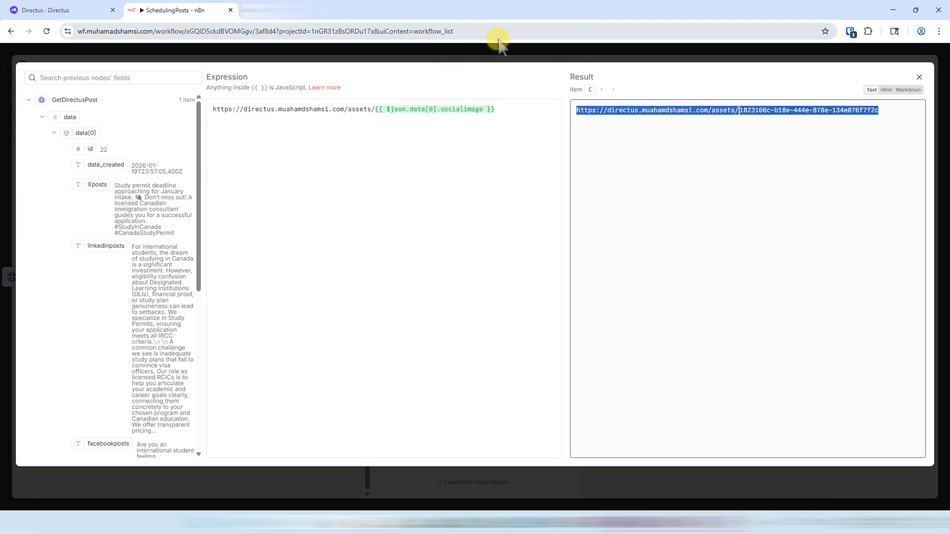
{"action": "right_click", "coordinate": [637, 120]}
{"action": "left_click", "coordinate": [663, 156]}
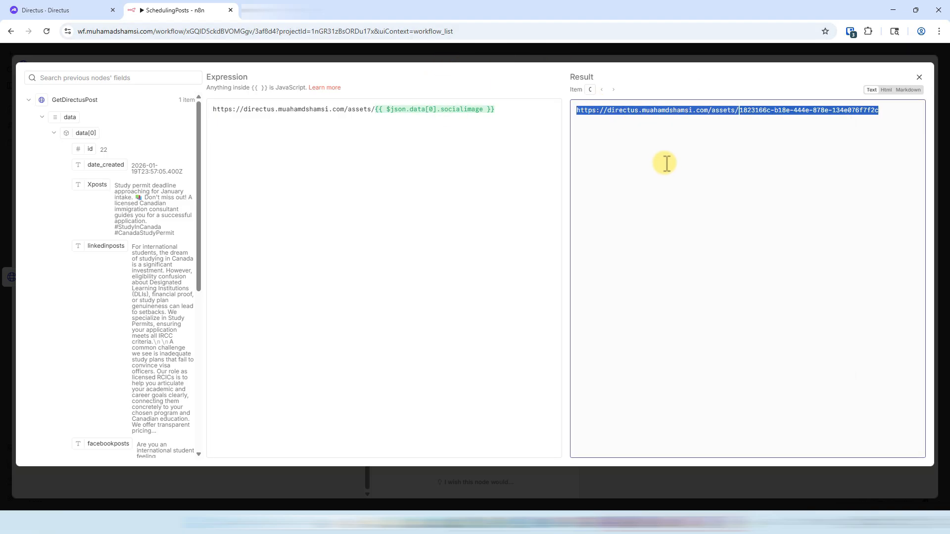
{"action": "key", "text": "ctrl+t"}
{"action": "key", "text": "ctrl+v"}
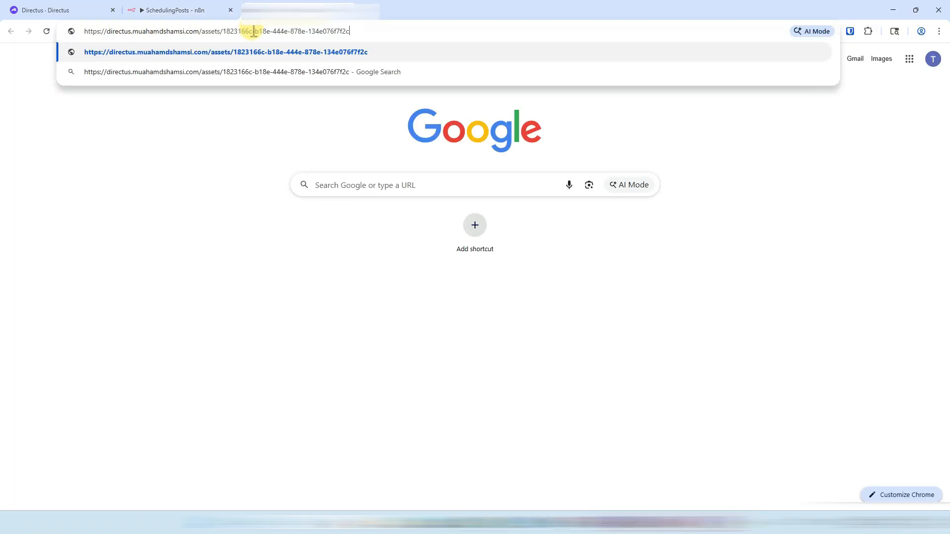
{"action": "key", "text": "Return"}
Correct the misspelled domain in the test tab's address, load the social image and return to the n8n expression editor.
{"action": "left_click", "coordinate": [253, 33]}
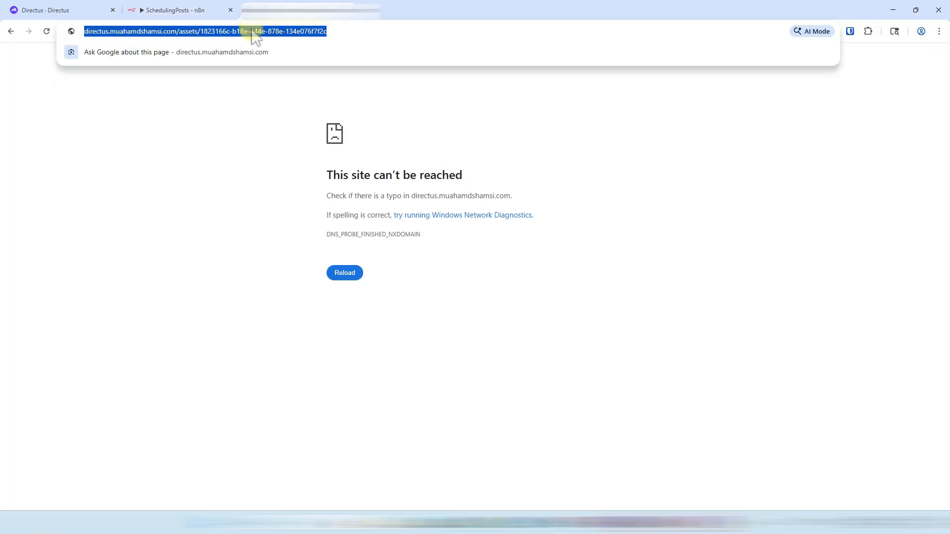
{"action": "left_click", "coordinate": [189, 119]}
{"action": "left_click", "coordinate": [116, 35]}
{"action": "key", "text": "shift+Right"}
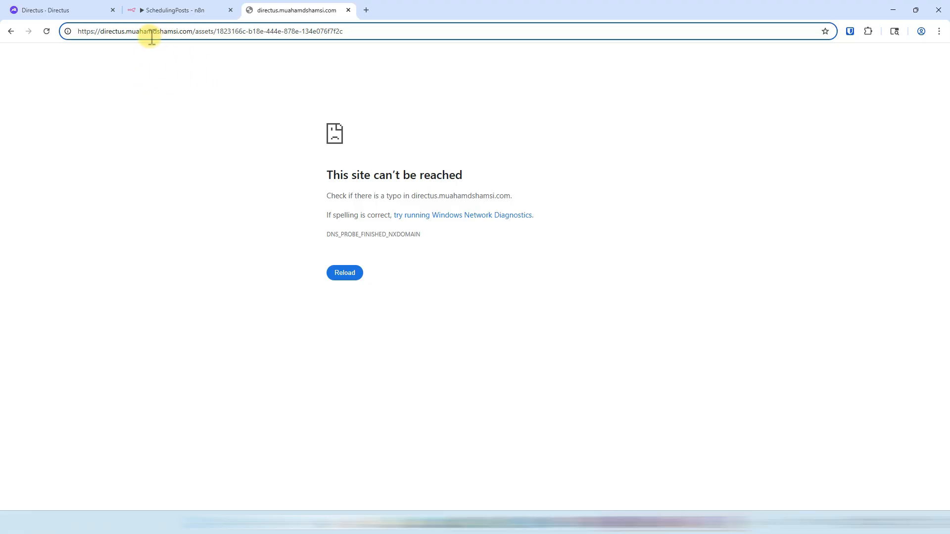
{"action": "key", "text": "BackSpace"}
{"action": "key", "text": "BackSpace"}
{"action": "key", "text": "BackSpace"}
{"action": "key", "text": "BackSpace"}
{"action": "type", "text": "hama"}
{"action": "key", "text": "Return"}
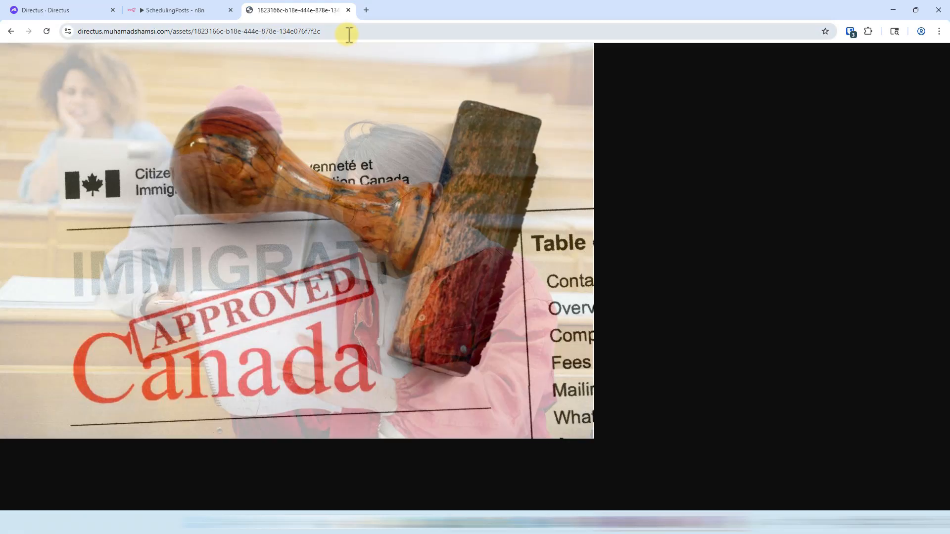
{"action": "left_click", "coordinate": [350, 30]}
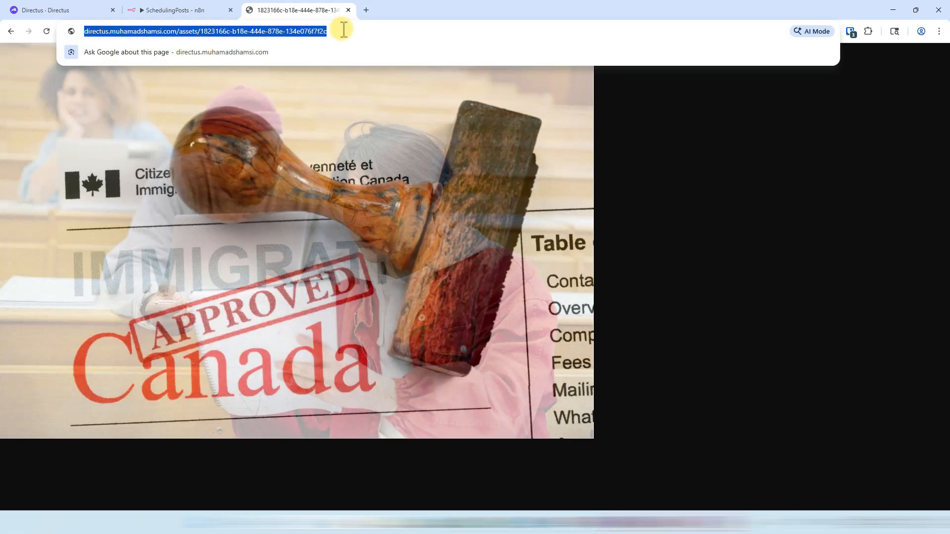
{"action": "left_click", "coordinate": [174, 8]}
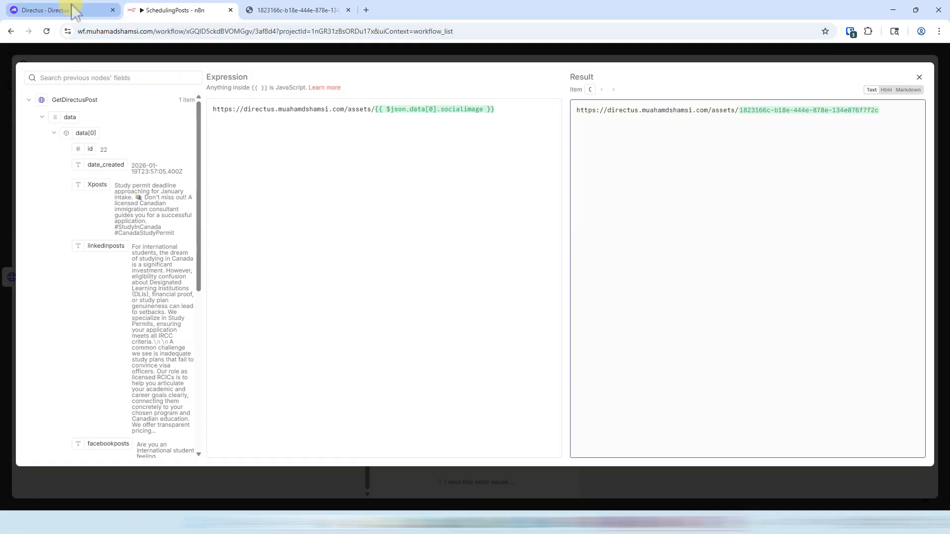
Correct the misspelled Directus domain in the HTTP Request URL expression, keeping /assets/{{ $json.data[0].socialimage }}, and close the expression editor.
{"action": "left_click", "coordinate": [74, 9]}
{"action": "left_click", "coordinate": [173, 10]}
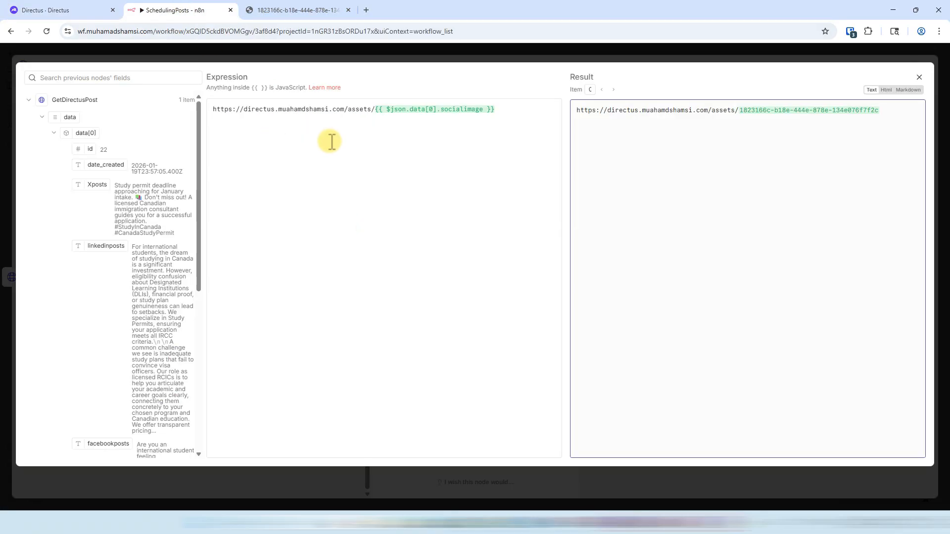
{"action": "left_click", "coordinate": [375, 109]}
{"action": "left_click_drag", "start_coordinate": [376, 110], "coordinate": [188, 103]}
{"action": "key", "text": "ctrl+v"}
{"action": "double_click", "coordinate": [384, 109]}
{"action": "left_click_drag", "start_coordinate": [429, 114], "coordinate": [515, 108]}
{"action": "key", "text": "BackSpace"}
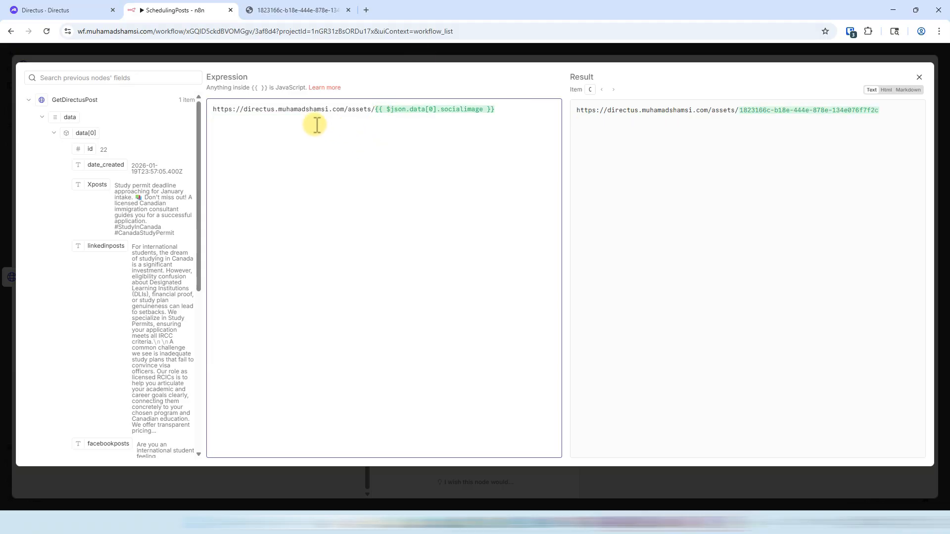
{"action": "left_click", "coordinate": [375, 56]}
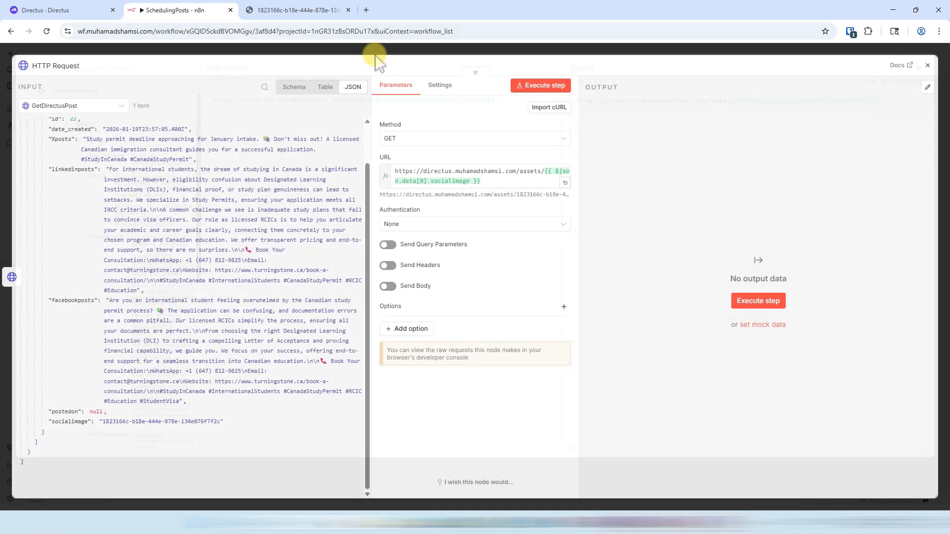
Close the HTTP Request node, space out the Facebook Graph API and Create Tweet nodes, and connect HTTP Request to Facebook Graph API.
{"action": "left_click", "coordinate": [389, 55]}
{"action": "left_click_drag", "start_coordinate": [480, 224], "coordinate": [552, 236]}
{"action": "left_click", "coordinate": [514, 262]}
{"action": "left_click_drag", "start_coordinate": [619, 185], "coordinate": [721, 183]}
{"action": "mouse_move", "coordinate": [557, 226]}
{"action": "left_mouse_down"}
{"action": "mouse_move", "coordinate": [595, 225]}
{"action": "mouse_move", "coordinate": [557, 226]}
{"action": "left_mouse_up"}
{"action": "left_click_drag", "start_coordinate": [723, 181], "coordinate": [723, 172]}
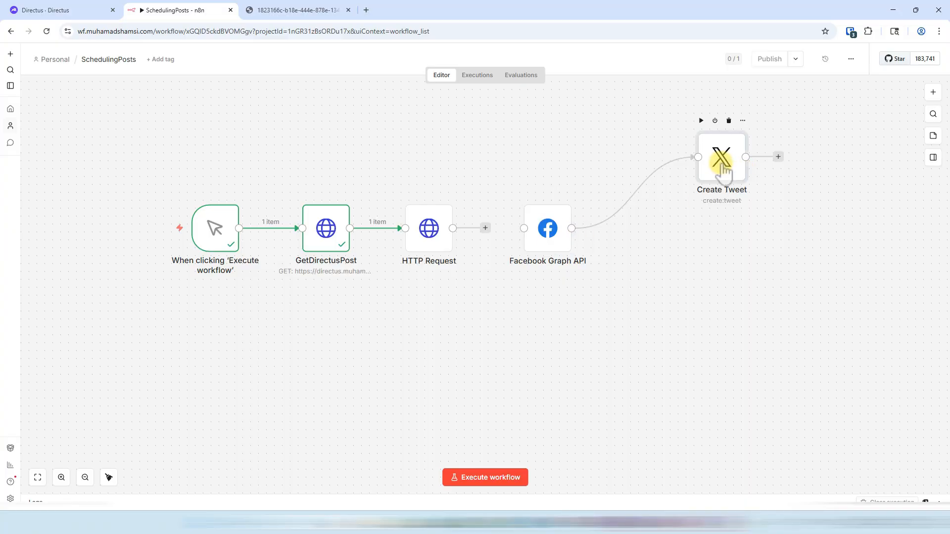
{"action": "left_click_drag", "start_coordinate": [542, 225], "coordinate": [533, 226]}
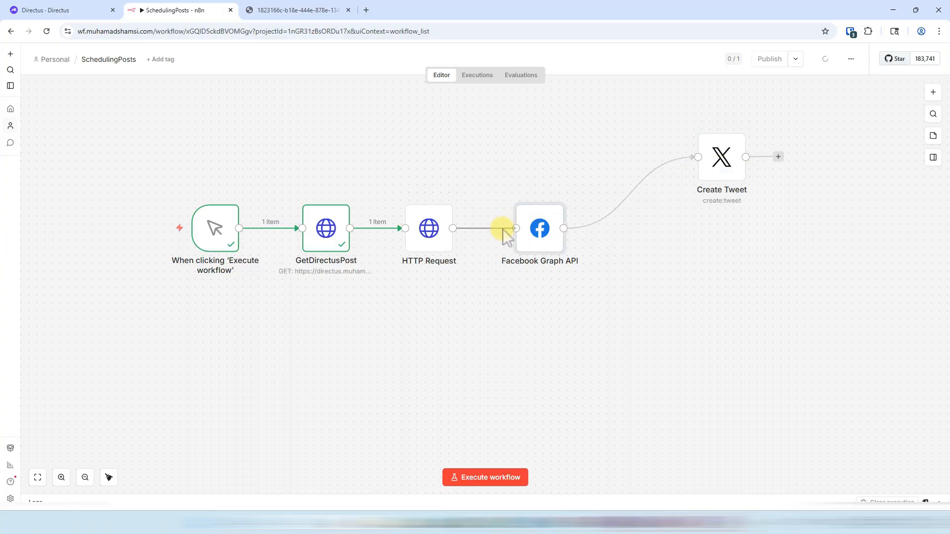
Rename the HTTP Request node to GetImageForPosting and run it.
{"action": "left_click", "coordinate": [434, 238]}
{"action": "key", "text": "F2"}
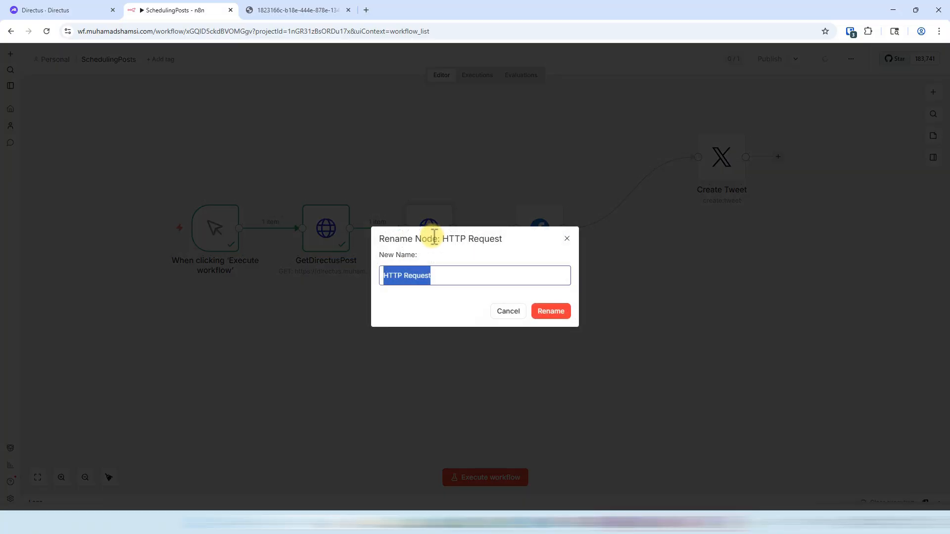
{"action": "type", "text": "GetImage"}
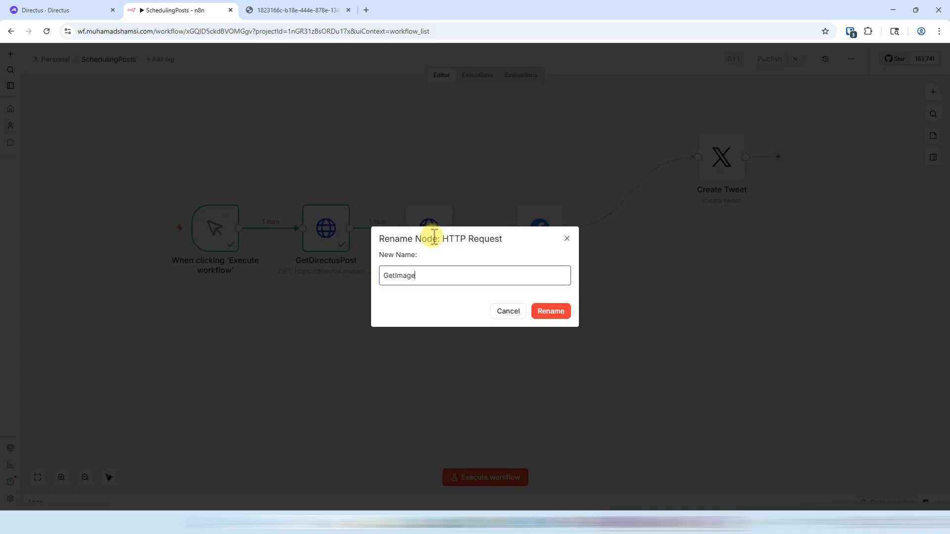
{"action": "type", "text": "For "}
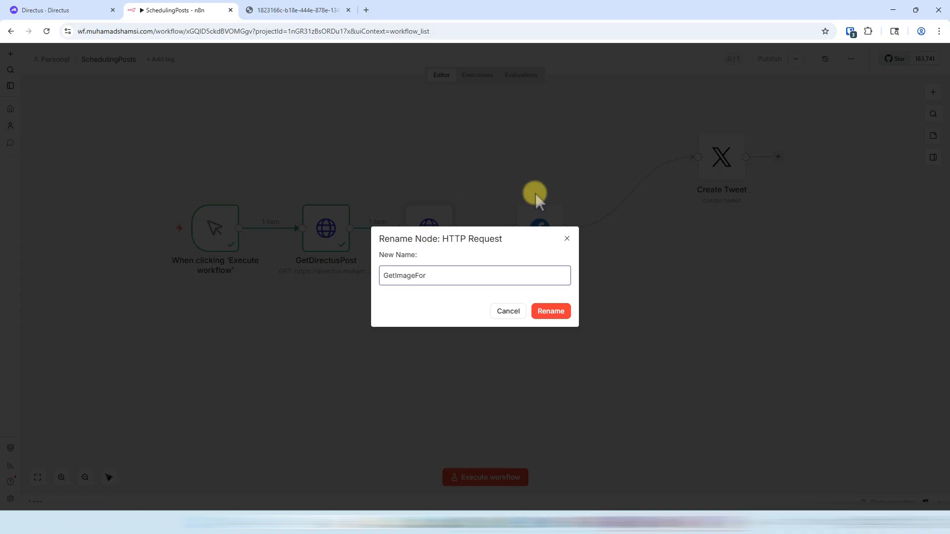
{"action": "type", "text": "Posting"}
{"action": "key", "text": "Return"}
{"action": "mouse_move", "coordinate": [424, 227]}
{"action": "left_click", "coordinate": [408, 192]}
Set GetImageForPosting's authentication to Generic Credential Type with Bearer Auth and the DirectUs-Server credential.
{"action": "double_click", "coordinate": [428, 245]}
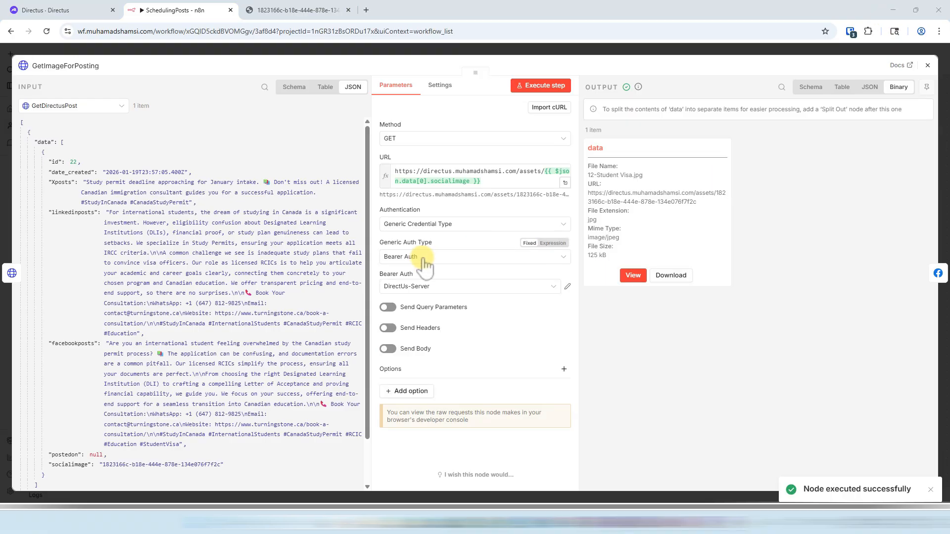
{"action": "left_click", "coordinate": [414, 226]}
{"action": "left_click", "coordinate": [414, 299]}
{"action": "left_click", "coordinate": [419, 263]}
{"action": "left_click", "coordinate": [414, 298]}
{"action": "left_click", "coordinate": [426, 287]}
{"action": "left_click", "coordinate": [425, 308]}
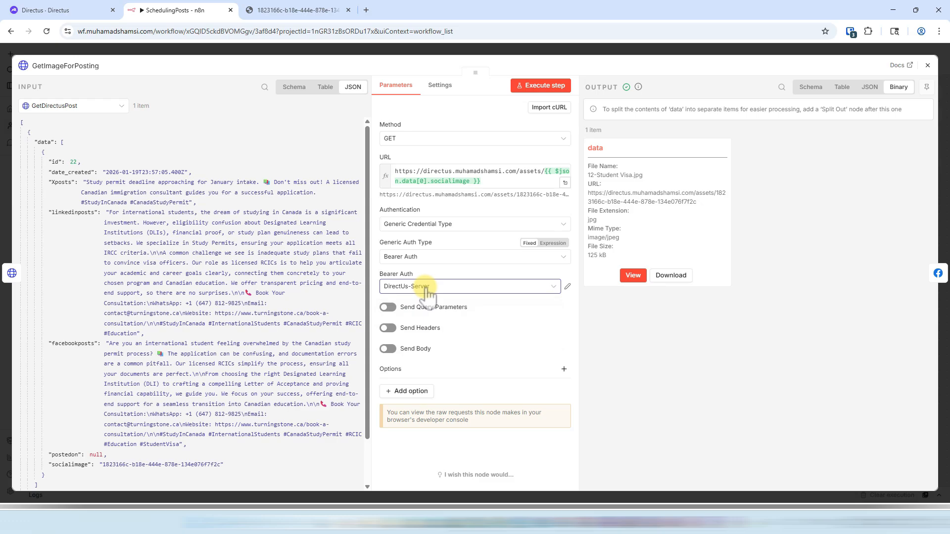
Execute GetImageForPosting with the GET method, preview the downloaded image in the output, and close the node.
{"action": "left_click", "coordinate": [546, 87]}
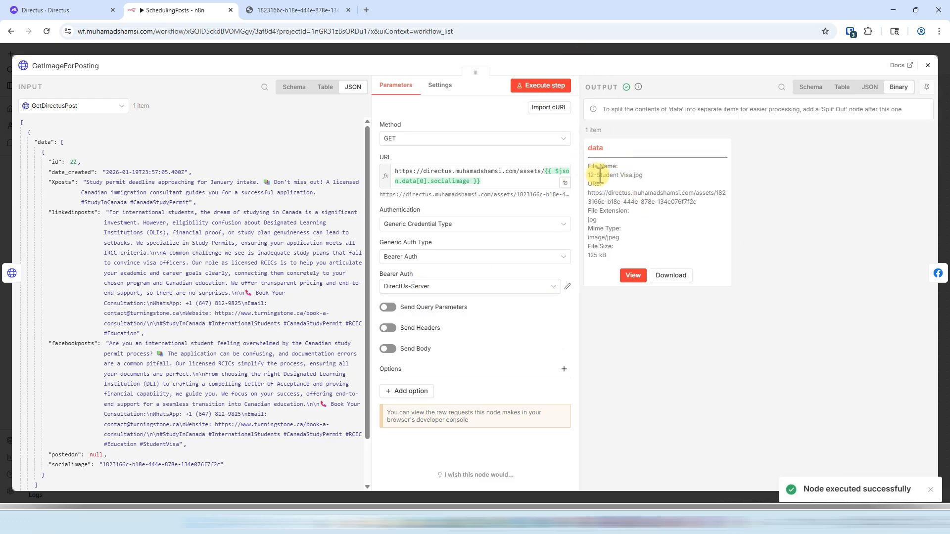
{"action": "left_click", "coordinate": [420, 140]}
{"action": "left_click", "coordinate": [433, 176]}
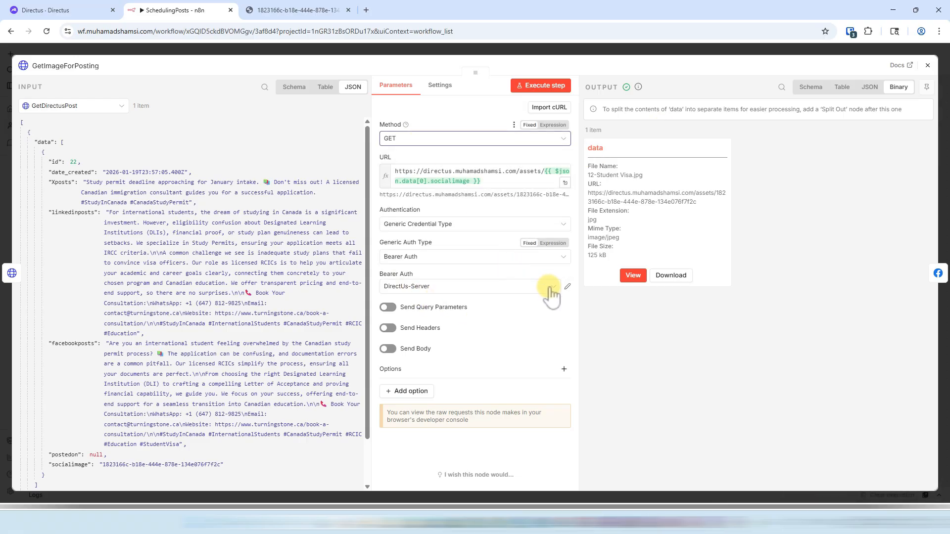
{"action": "left_click", "coordinate": [634, 277]}
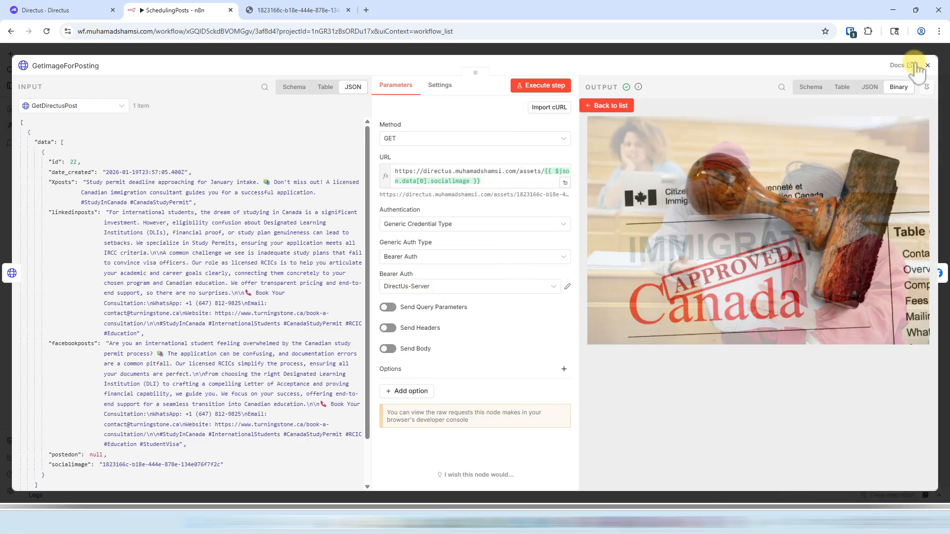
{"action": "left_click", "coordinate": [610, 106]}
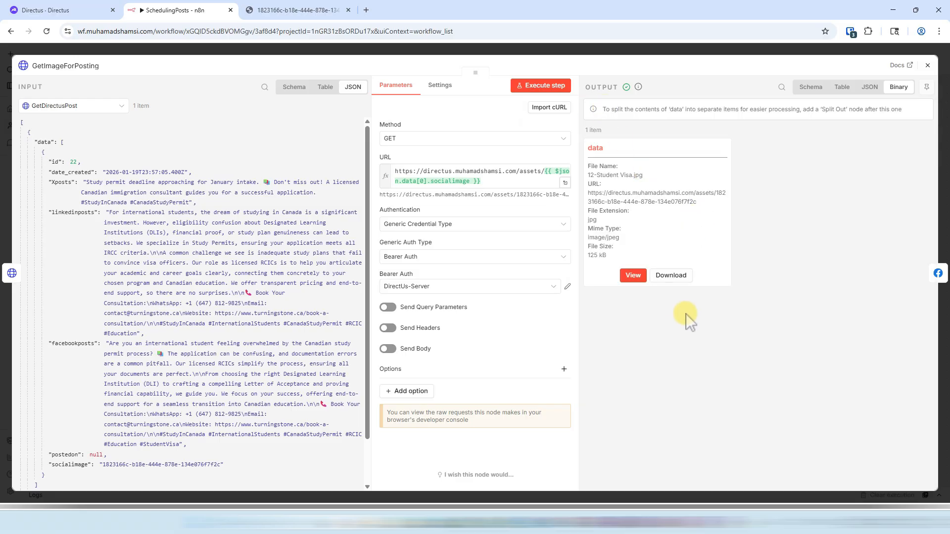
{"action": "left_click", "coordinate": [927, 65]}
Detach Create Tweet from Facebook Graph API, rearrange both nodes and branch GetImageForPosting directly to each of them.
{"action": "left_click_drag", "start_coordinate": [542, 230], "coordinate": [673, 263]}
{"action": "left_click", "coordinate": [532, 242]}
{"action": "left_click", "coordinate": [643, 203]}
{"action": "left_click_drag", "start_coordinate": [502, 228], "coordinate": [614, 161]}
{"action": "left_click_drag", "start_coordinate": [452, 228], "coordinate": [615, 255]}
Rename the Facebook Graph API node to Post-To-Facebook-.
{"action": "key", "text": "F2"}
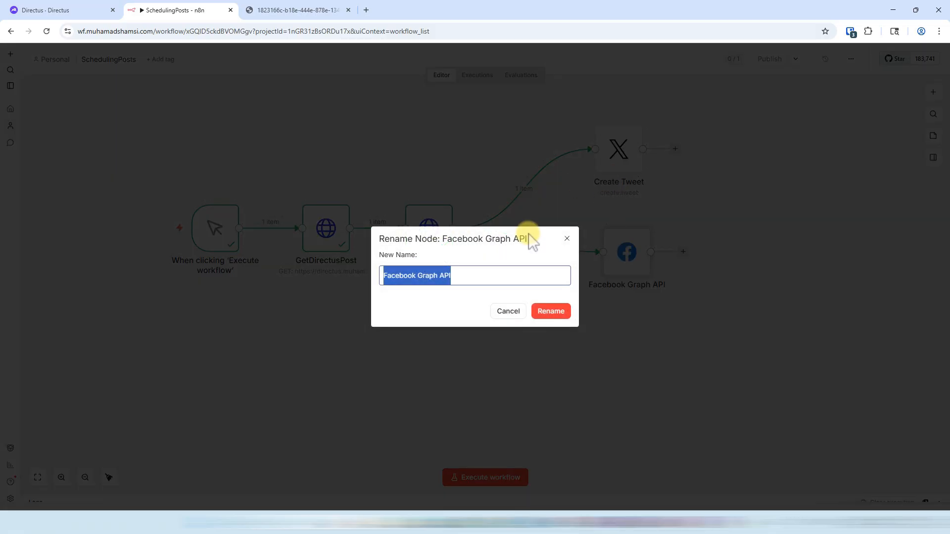
{"action": "type", "text": "Post-To-"}
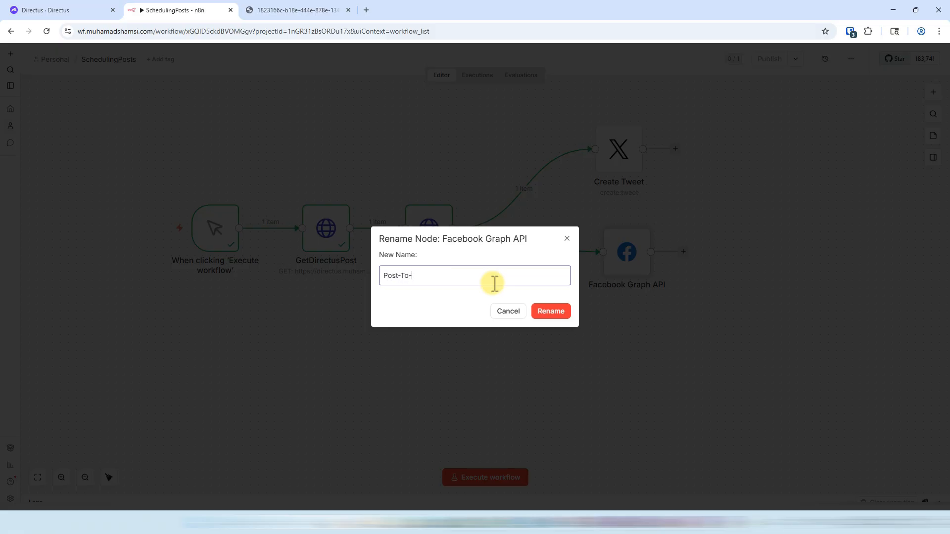
{"action": "type", "text": "Facebook-"}
{"action": "left_click", "coordinate": [550, 312]}
Rename the Create Tweet node to Create-Tweet.
{"action": "key", "text": "F2"}
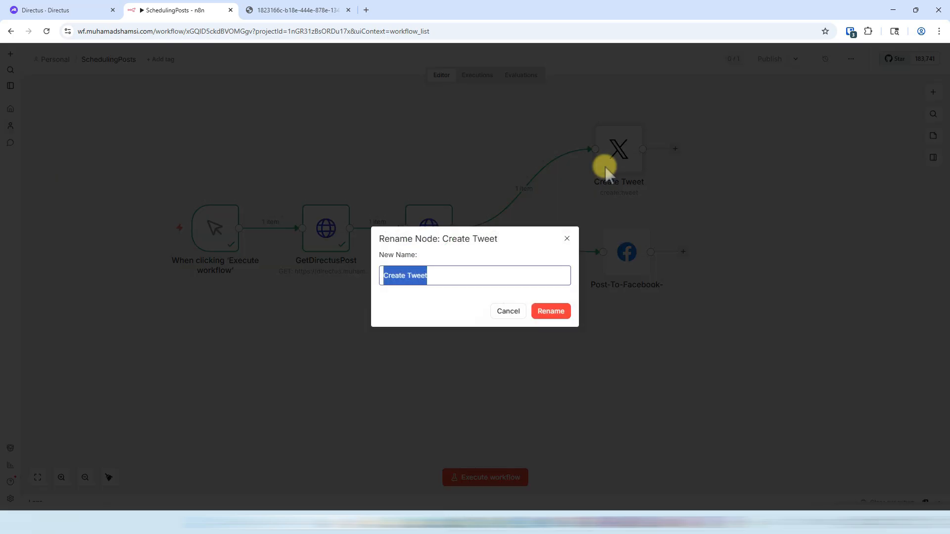
{"action": "type", "text": "T"}
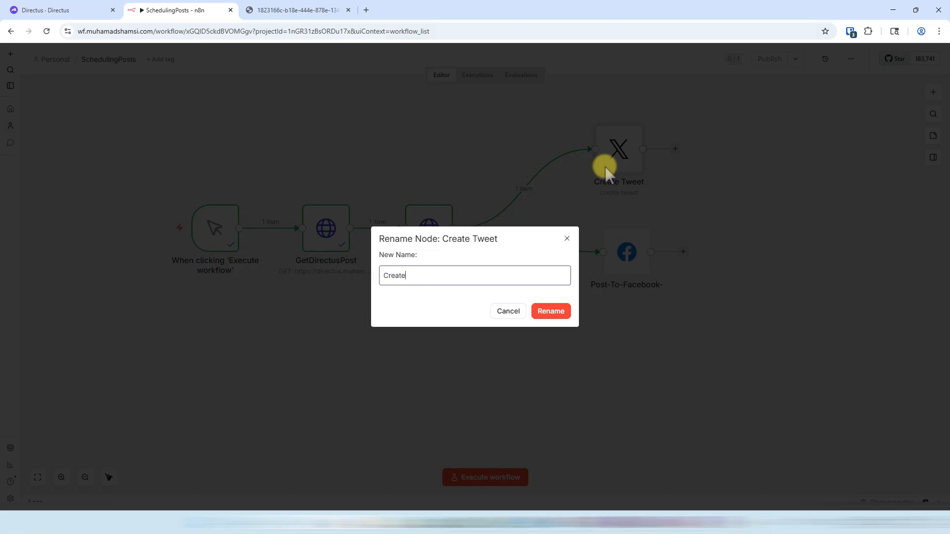
{"action": "type", "text": "reate-Tweet"}
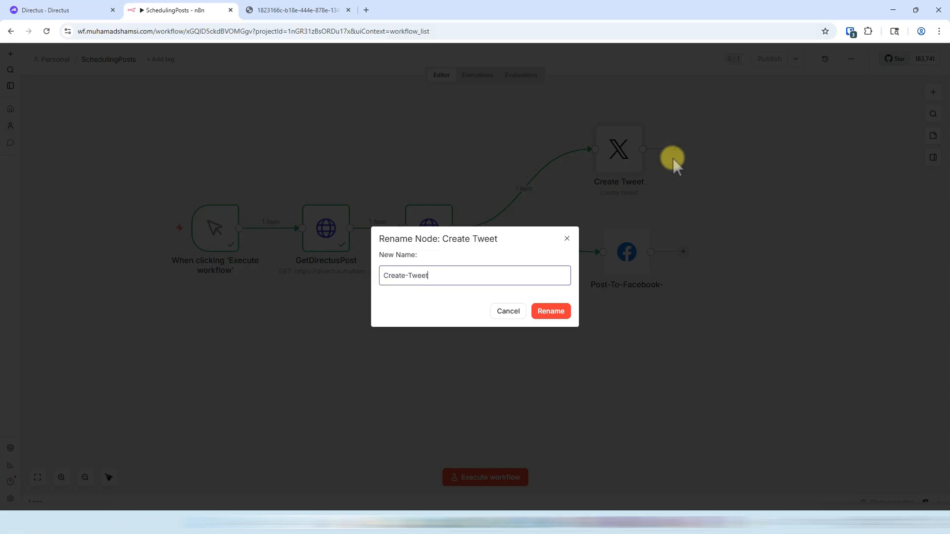
{"action": "left_click", "coordinate": [550, 312]}
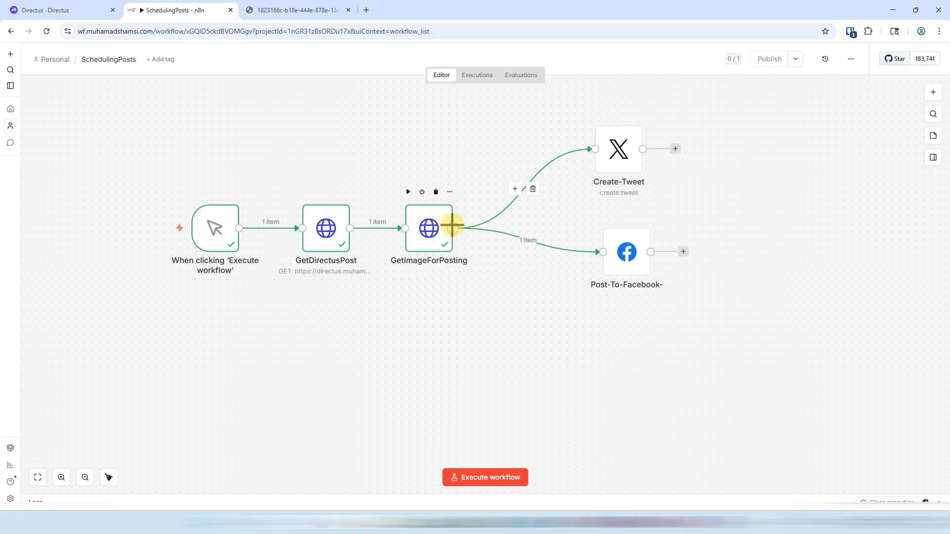
Insert a LinkedIn Create a post node on the link between GetImageForPosting and Create-Tweet, and close its settings.
{"action": "left_click", "coordinate": [514, 190]}
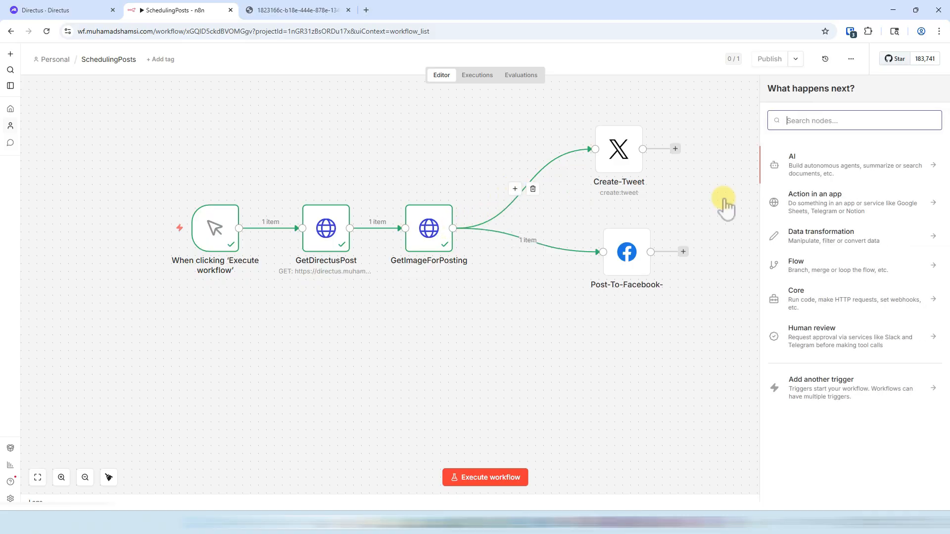
{"action": "type", "text": "link"}
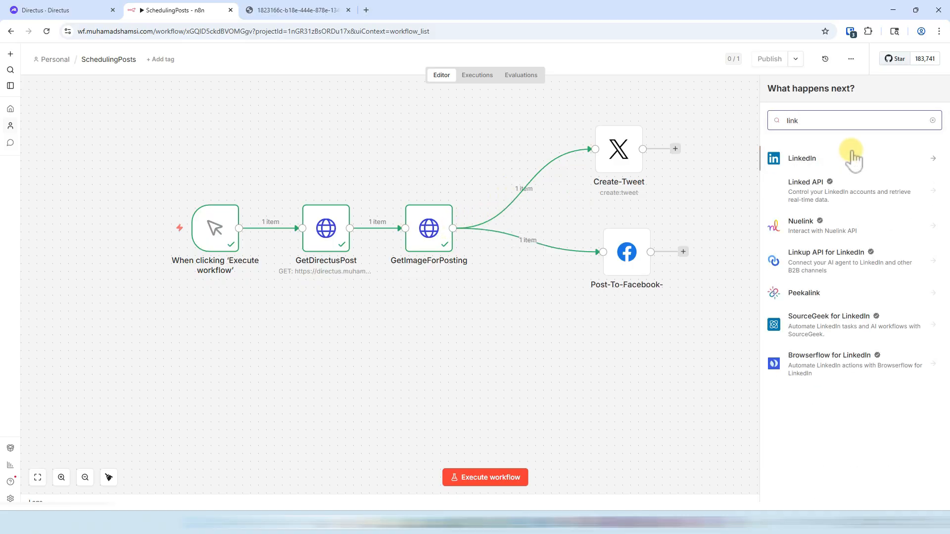
{"action": "left_click", "coordinate": [828, 158]}
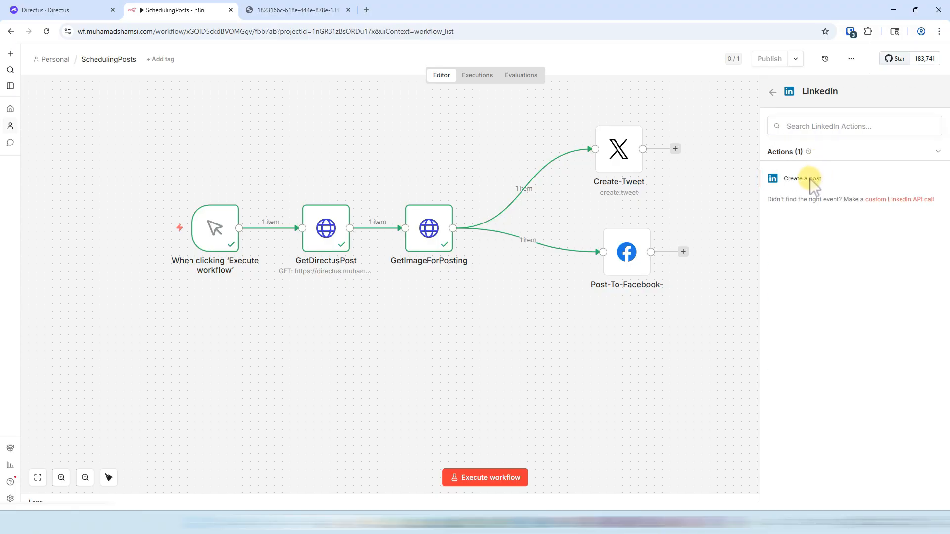
{"action": "left_click", "coordinate": [811, 179]}
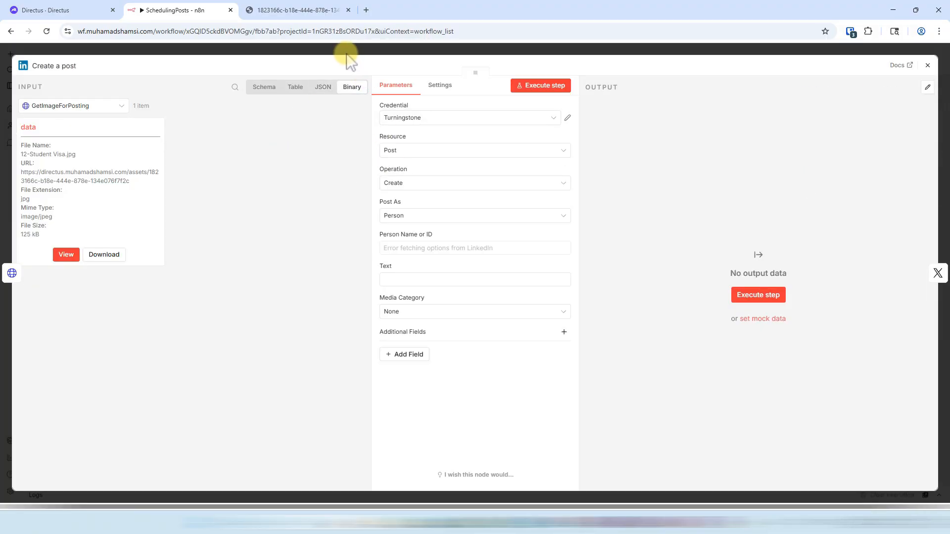
{"action": "left_click", "coordinate": [346, 54]}
Move the LinkedIn node below Facebook, remove its inserted links, and connect GetImageForPosting directly to Create-Tweet and the LinkedIn node.
{"action": "left_click_drag", "start_coordinate": [526, 223], "coordinate": [627, 352]}
{"action": "left_click", "coordinate": [569, 148]}
{"action": "left_click", "coordinate": [474, 188]}
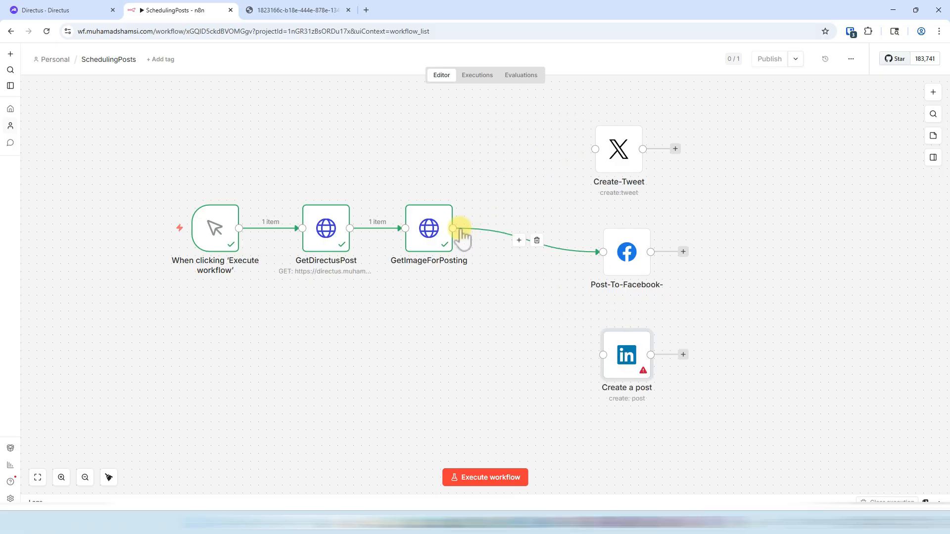
{"action": "left_click_drag", "start_coordinate": [454, 228], "coordinate": [574, 151]}
{"action": "left_click_drag", "start_coordinate": [543, 341], "coordinate": [590, 366]}
Rename the LinkedIn node to Create-A-Linked-Post.
{"action": "key", "text": "F2"}
{"action": "type", "text": "Create-A-Linked-Post"}
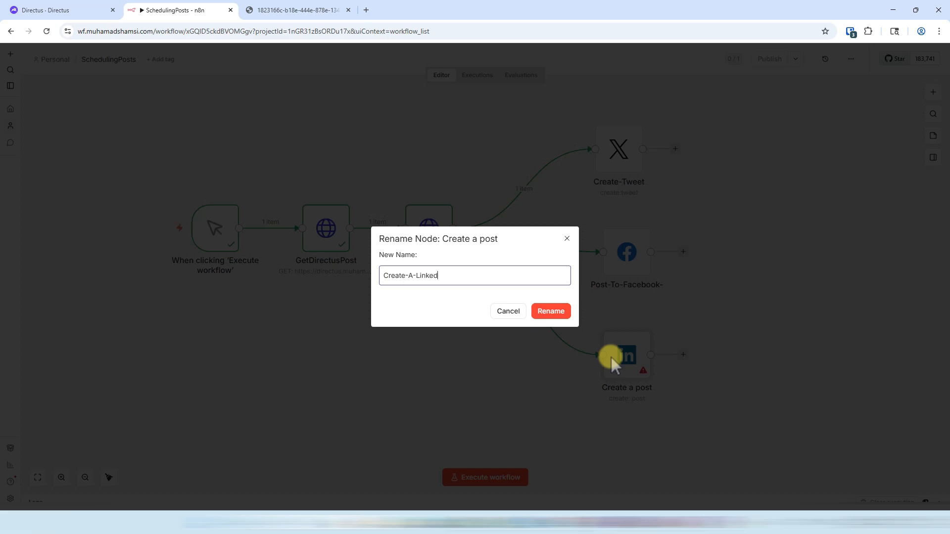
{"action": "left_click", "coordinate": [536, 316]}
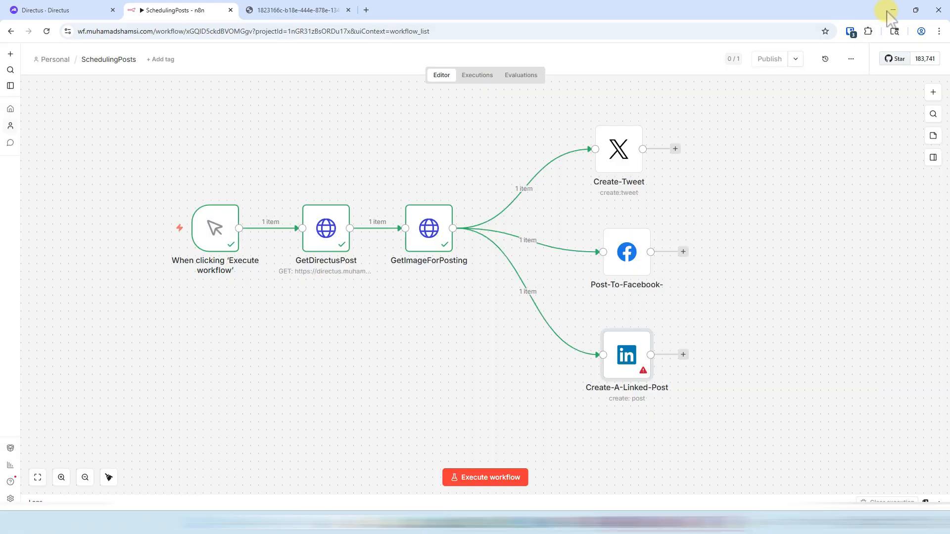
Check the Create-Tweet node's settings and set the Input Binary Field of Post-To-Facebook- to data.
{"action": "double_click", "coordinate": [621, 154]}
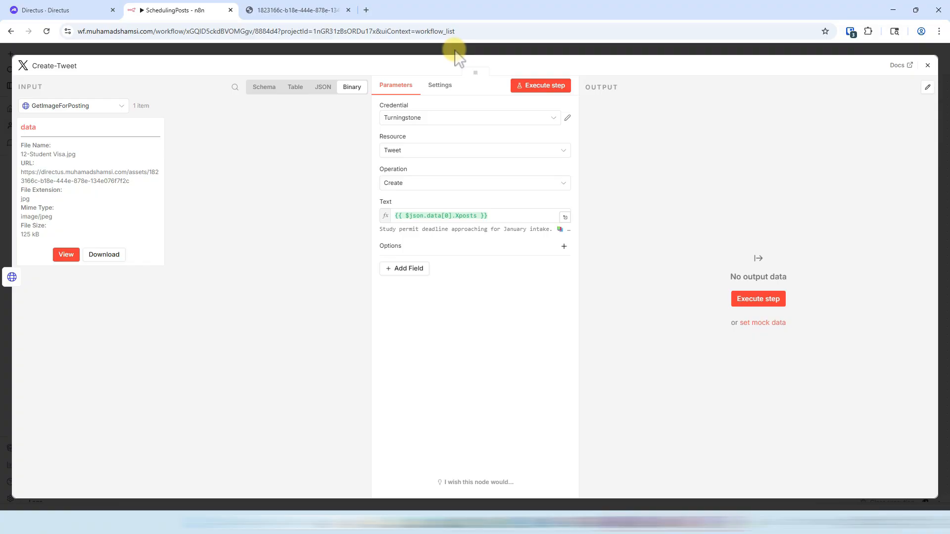
{"action": "left_click", "coordinate": [442, 48]}
{"action": "double_click", "coordinate": [638, 262]}
{"action": "scroll", "coordinate": [476, 252], "scroll_direction": "down", "scroll_amount": 2}
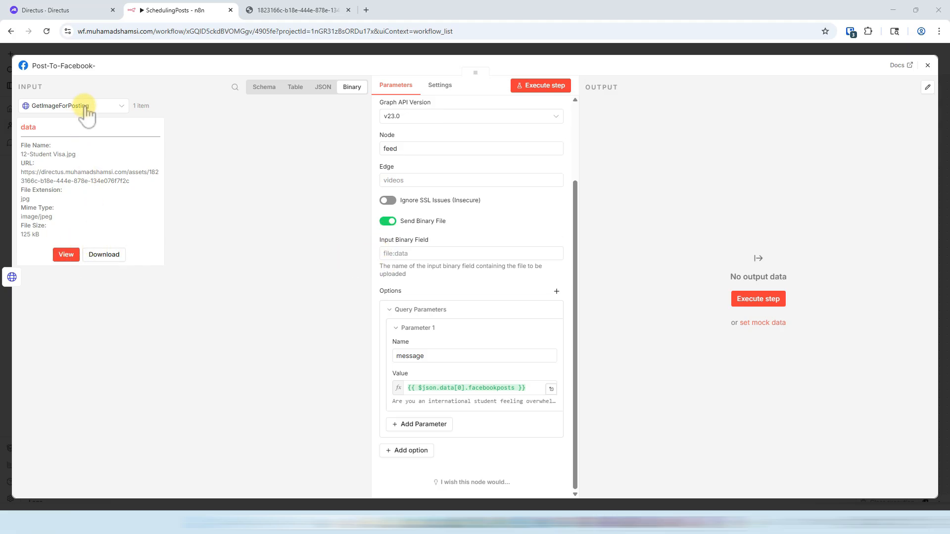
{"action": "left_click", "coordinate": [411, 254]}
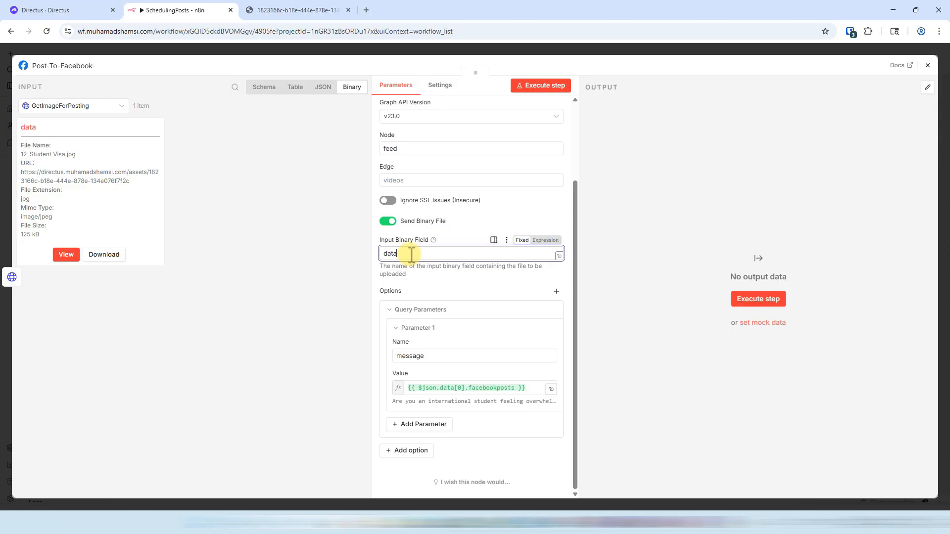
{"action": "double_click", "coordinate": [29, 127]}
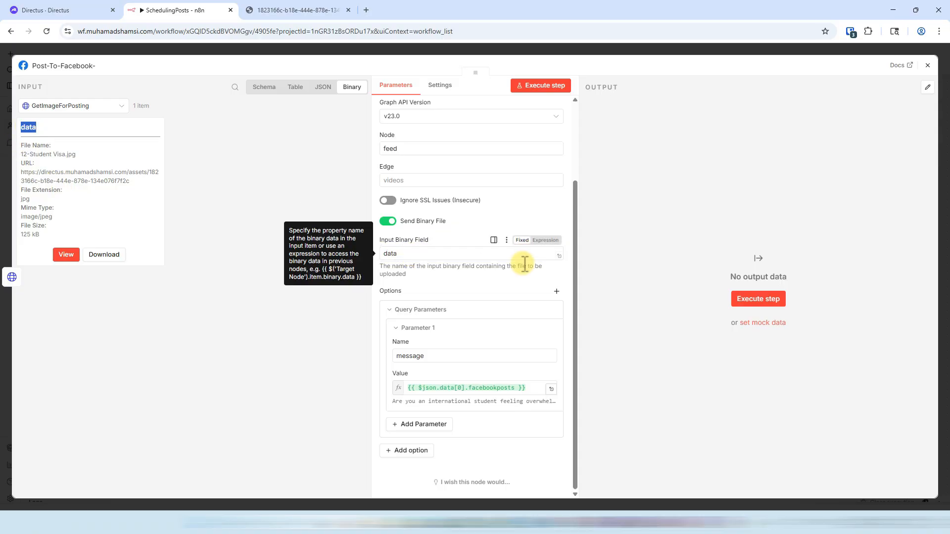
{"action": "left_click", "coordinate": [461, 254]}
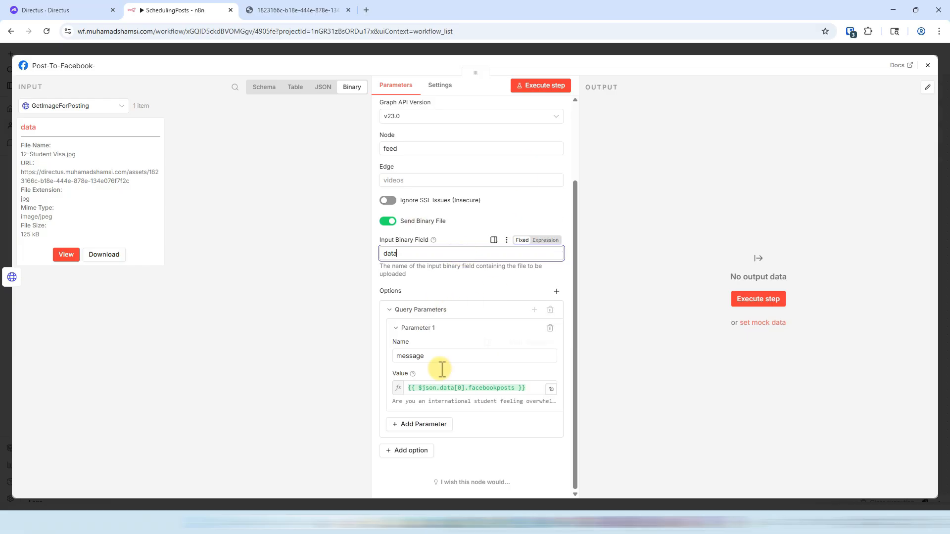
Set the Edge of the Post-To-Facebook- node to photos and clear its Node value.
{"action": "scroll", "coordinate": [435, 276], "scroll_direction": "up", "scroll_amount": 1}
{"action": "left_click", "coordinate": [407, 229]}
{"action": "double_click", "coordinate": [416, 198]}
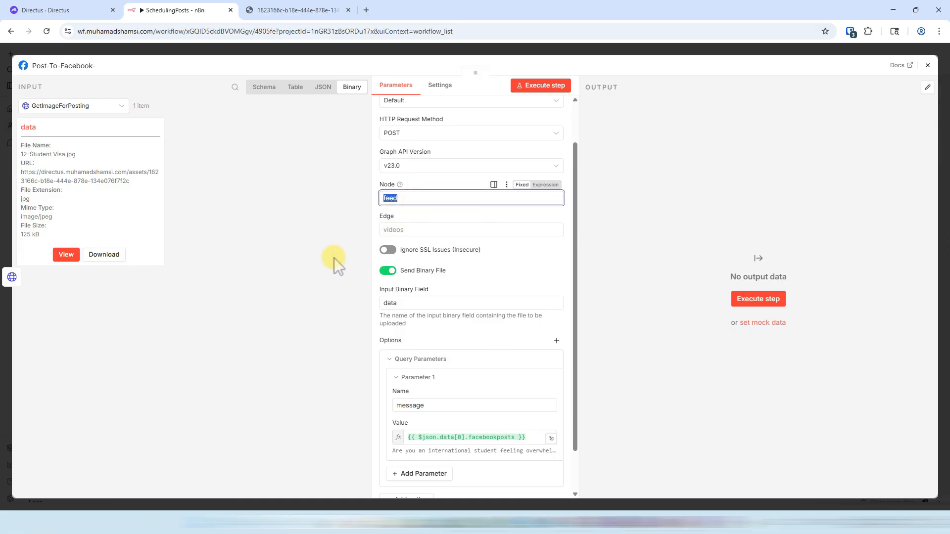
{"action": "left_click", "coordinate": [396, 230]}
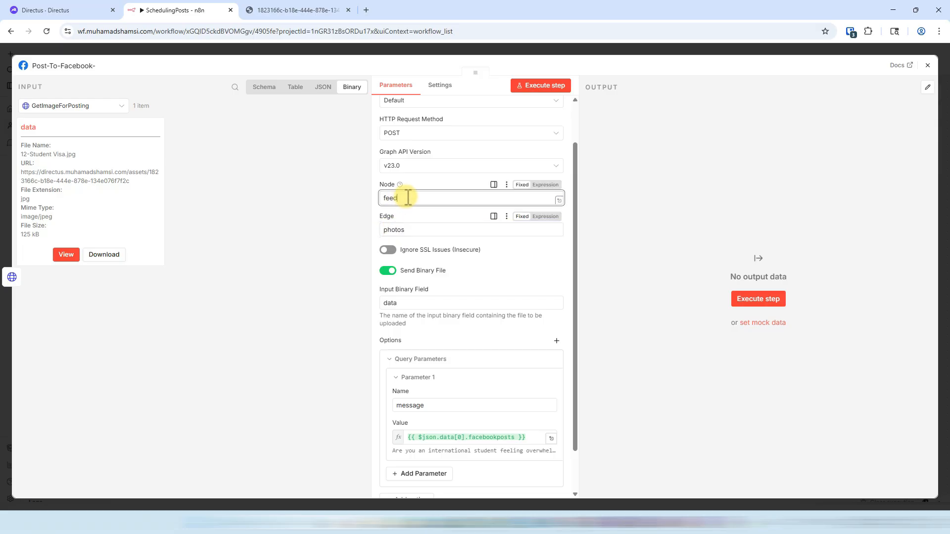
{"action": "left_click_drag", "start_coordinate": [402, 198], "coordinate": [375, 201]}
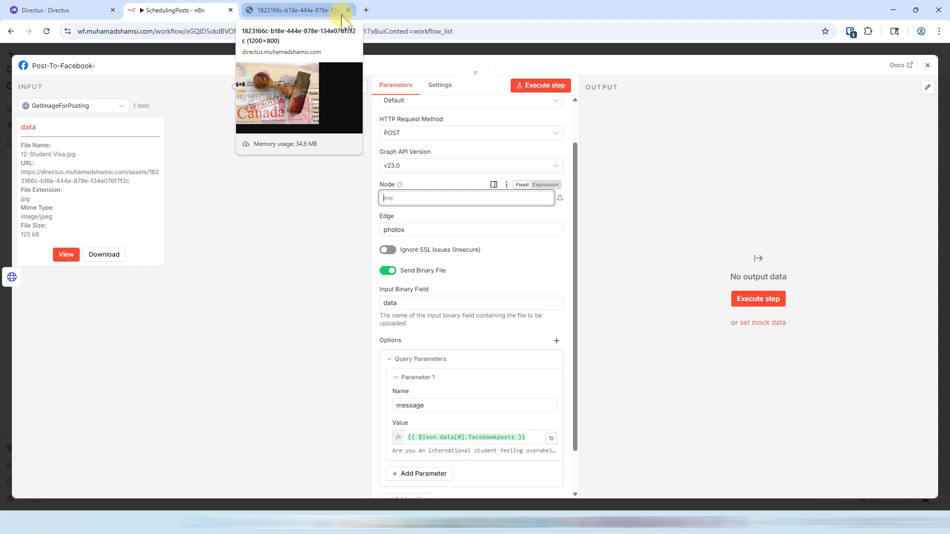
{"action": "left_click", "coordinate": [323, 15]}
{"action": "left_click", "coordinate": [322, 30]}
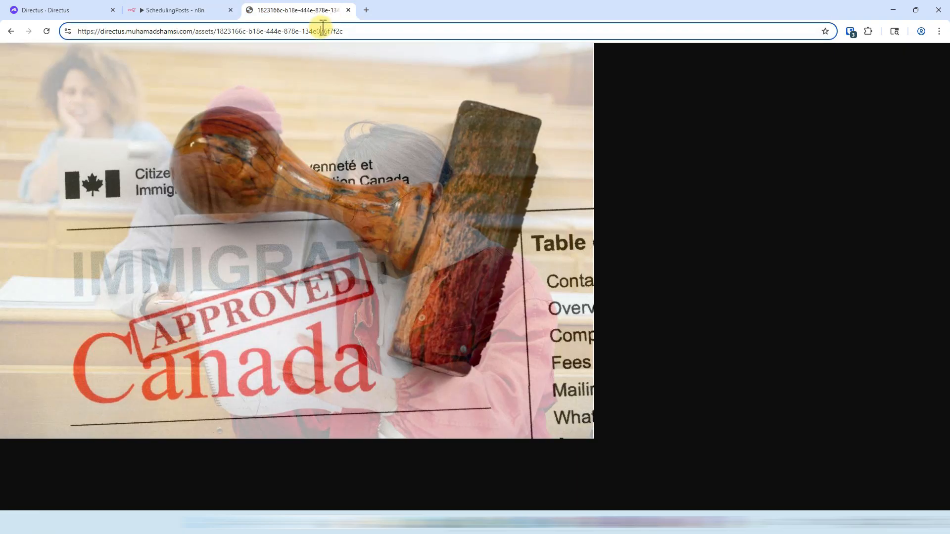
{"action": "key", "text": "shift+Home"}
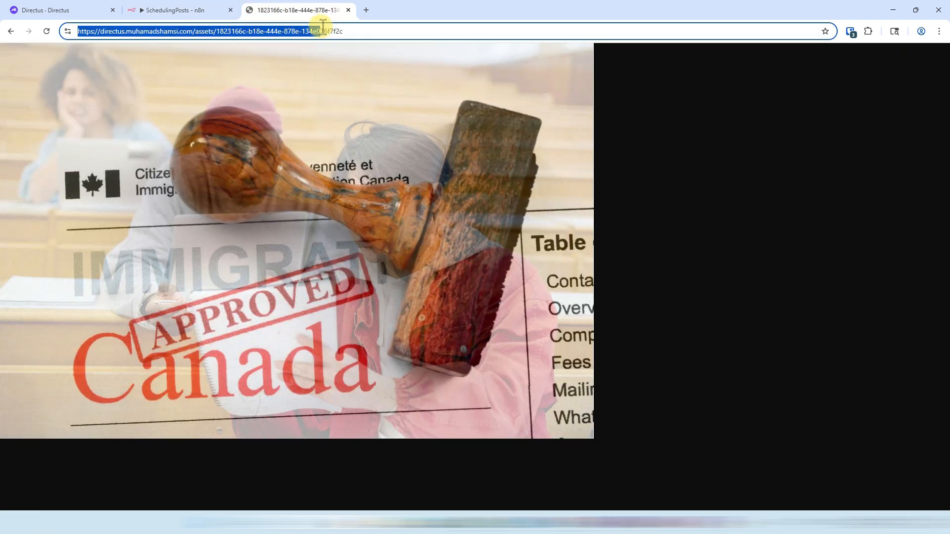
{"action": "type", "text": "wf."}
{"action": "key", "text": "Return"}
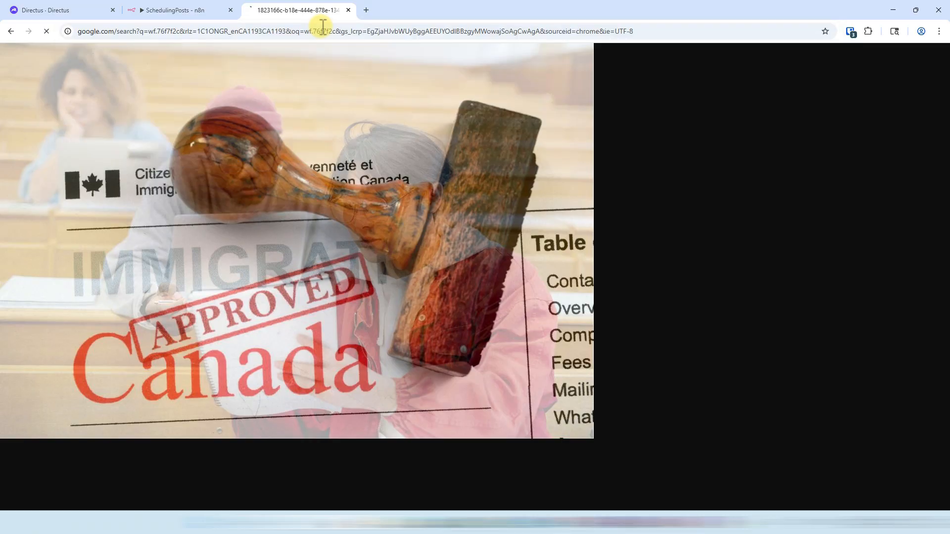
{"action": "left_click", "coordinate": [349, 10]}
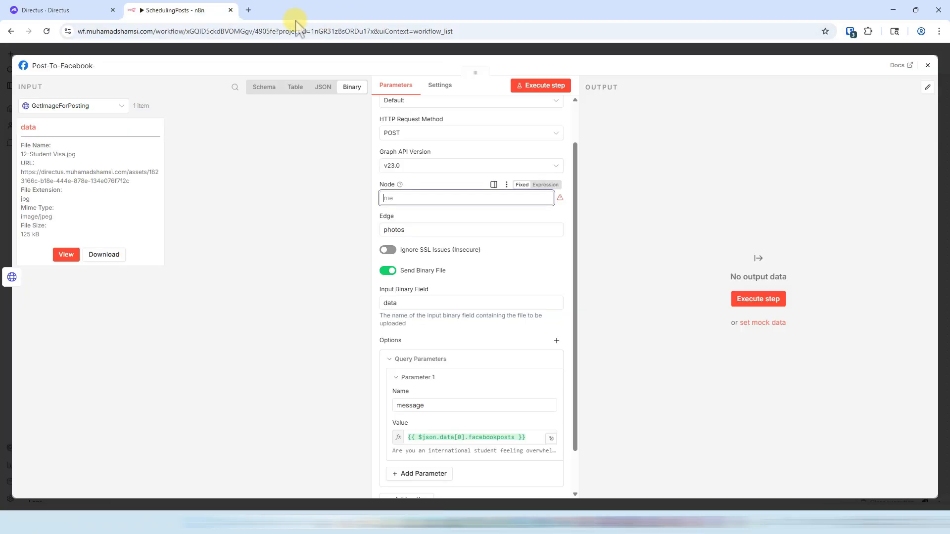
Open the Faacebooktest workflow in a new browser tab and copy the page ID from its Facebook Graph API node.
{"action": "left_click", "coordinate": [249, 10]}
{"action": "type", "text": "wf."}
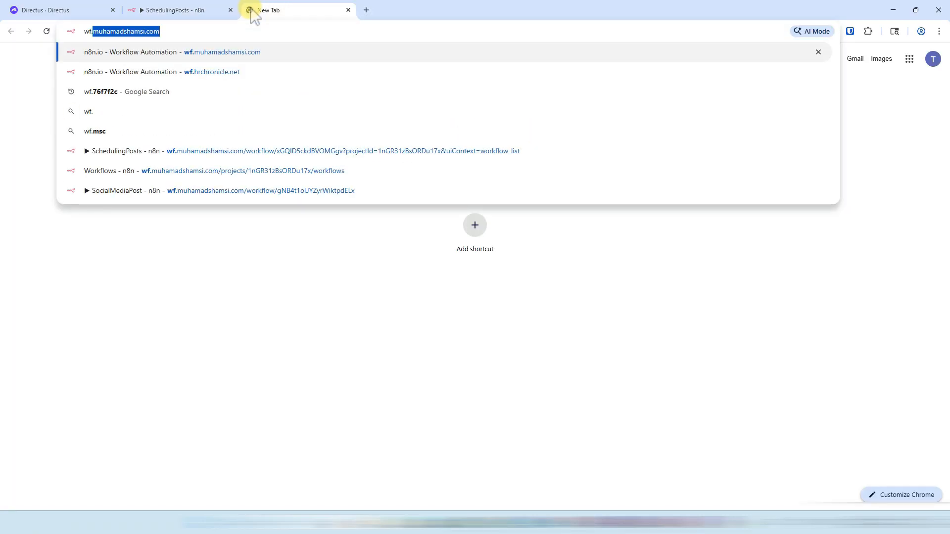
{"action": "key", "text": "Return"}
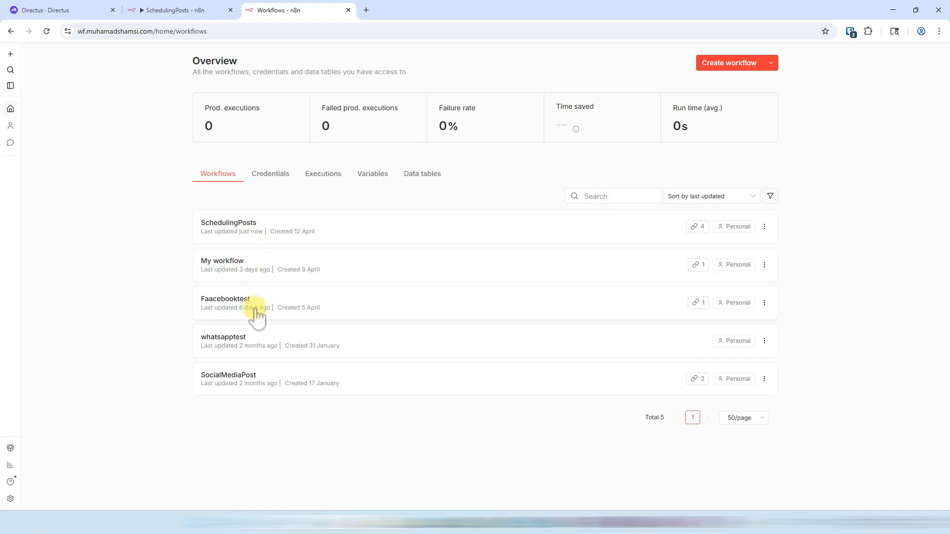
{"action": "left_click", "coordinate": [256, 317]}
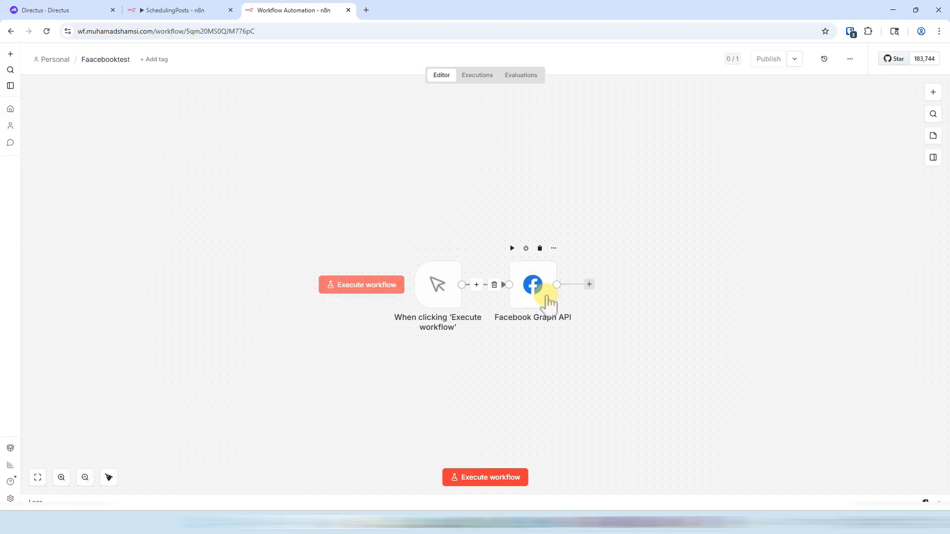
{"action": "double_click", "coordinate": [549, 303]}
{"action": "left_click", "coordinate": [470, 243]}
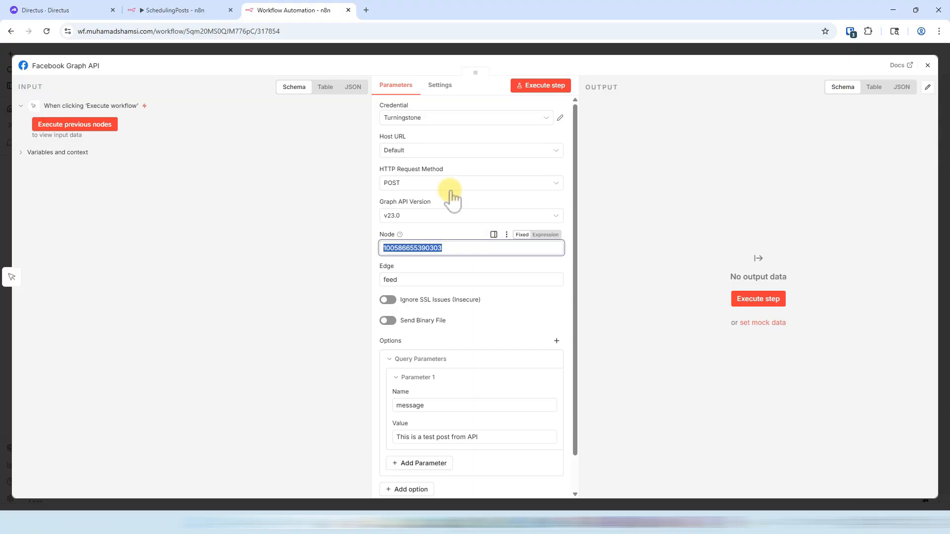
Paste the copied Facebook page ID as the Node value of Post-To-Facebook- in the SchedulingPosts workflow.
{"action": "left_click", "coordinate": [169, 9]}
{"action": "left_click", "coordinate": [416, 198]}
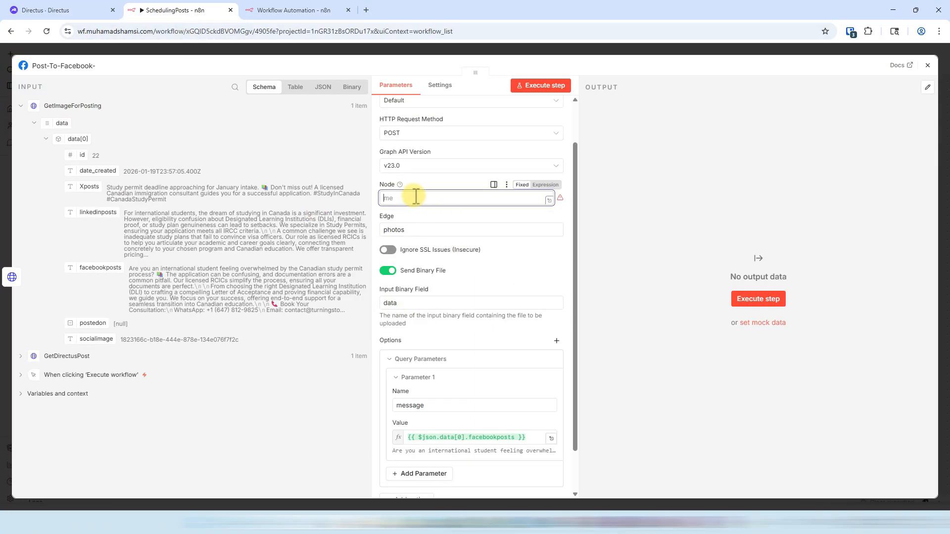
{"action": "scroll", "coordinate": [438, 317], "scroll_direction": "down", "scroll_amount": 1}
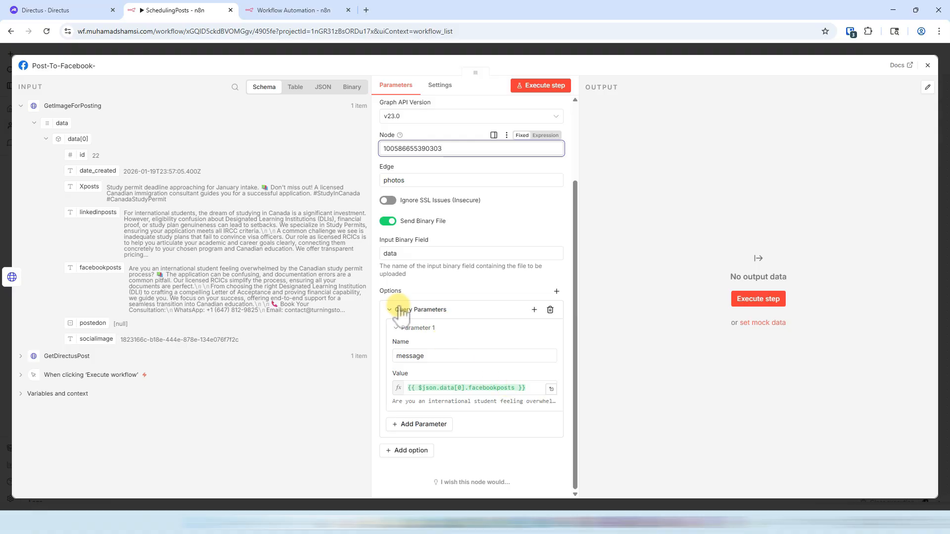
Examine the full result of the message expression and the Node and Edge values of Post-To-Facebook-, and close its settings.
{"action": "left_click", "coordinate": [476, 386]}
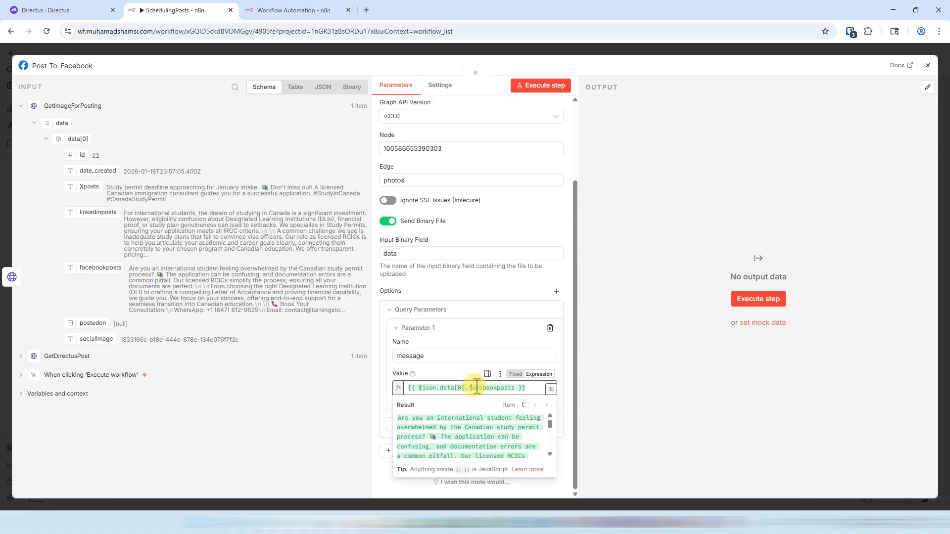
{"action": "left_click", "coordinate": [552, 389]}
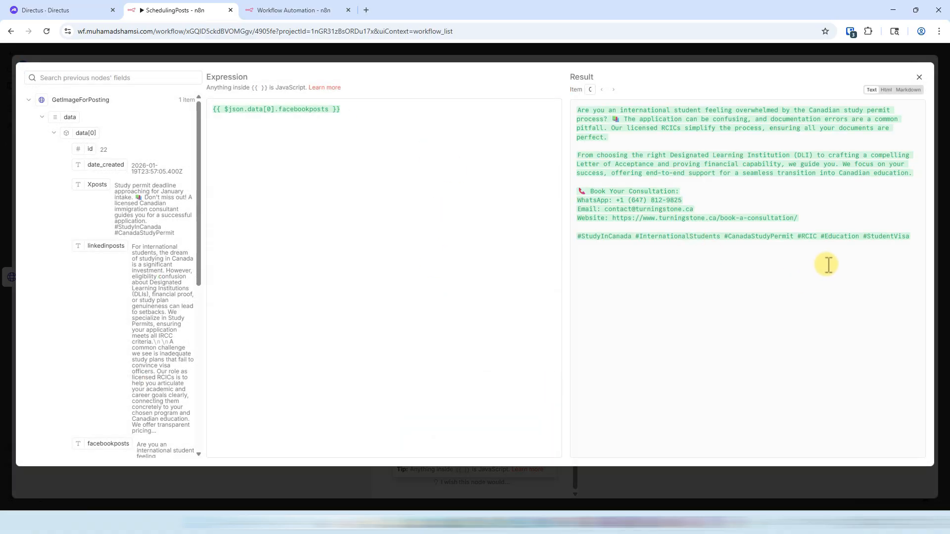
{"action": "left_click_drag", "start_coordinate": [916, 238], "coordinate": [574, 111]}
{"action": "left_click", "coordinate": [519, 47]}
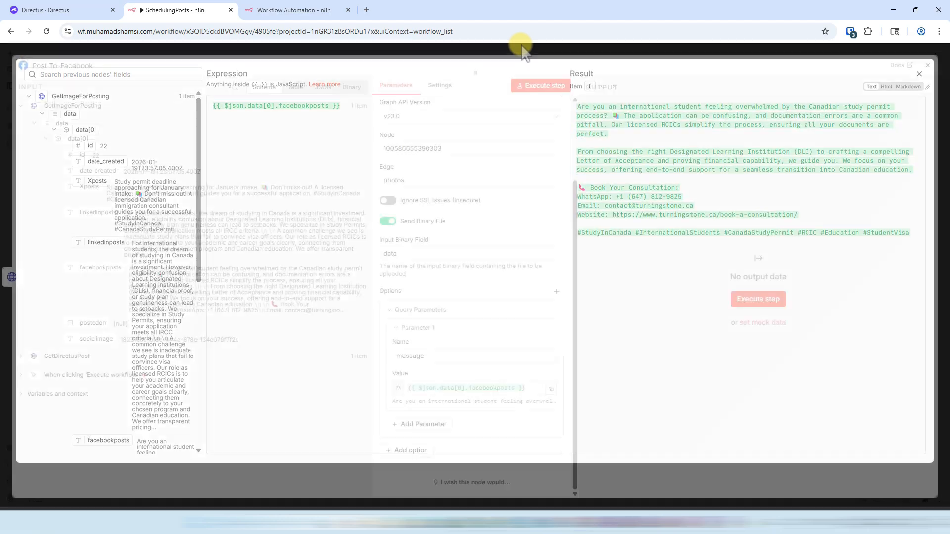
{"action": "left_click", "coordinate": [448, 148]}
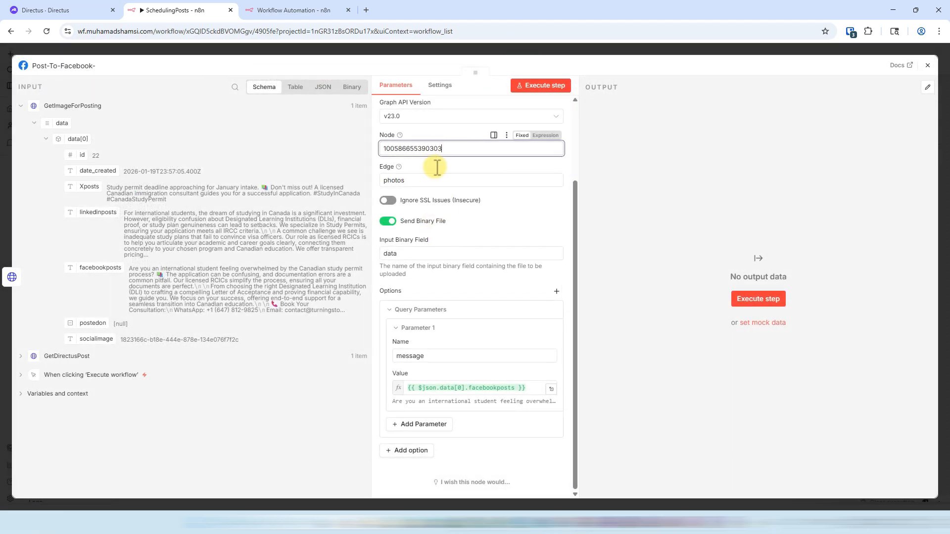
{"action": "scroll", "coordinate": [444, 187], "scroll_direction": "up", "scroll_amount": 1}
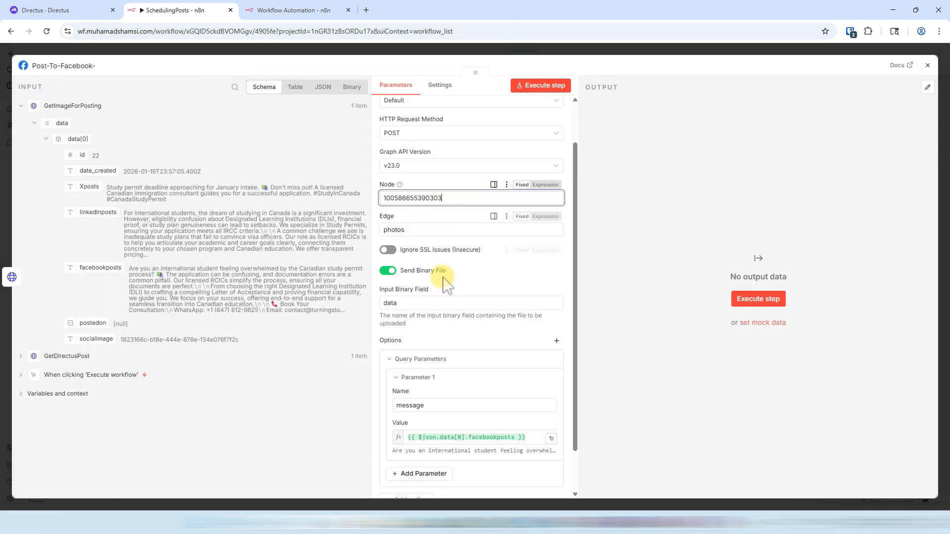
{"action": "double_click", "coordinate": [417, 231]}
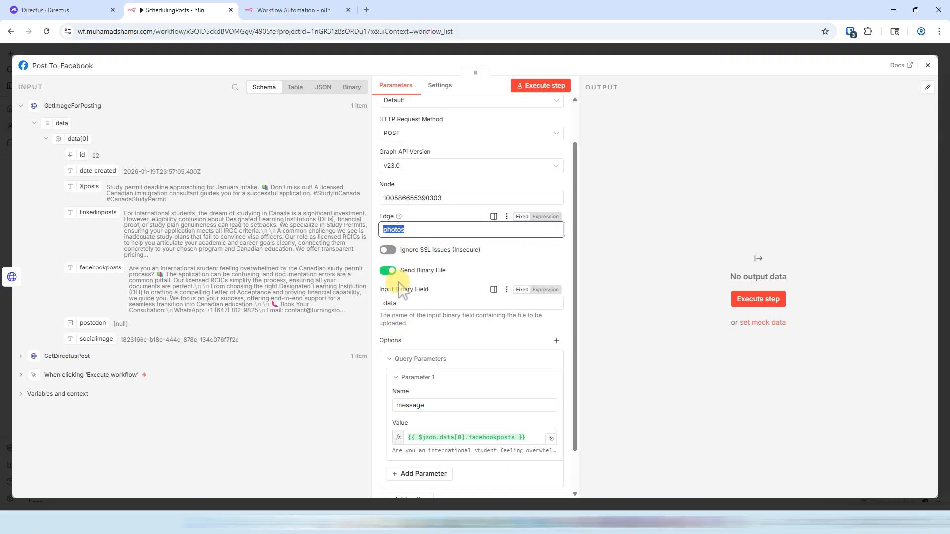
{"action": "scroll", "coordinate": [428, 346], "scroll_direction": "down", "scroll_amount": 1}
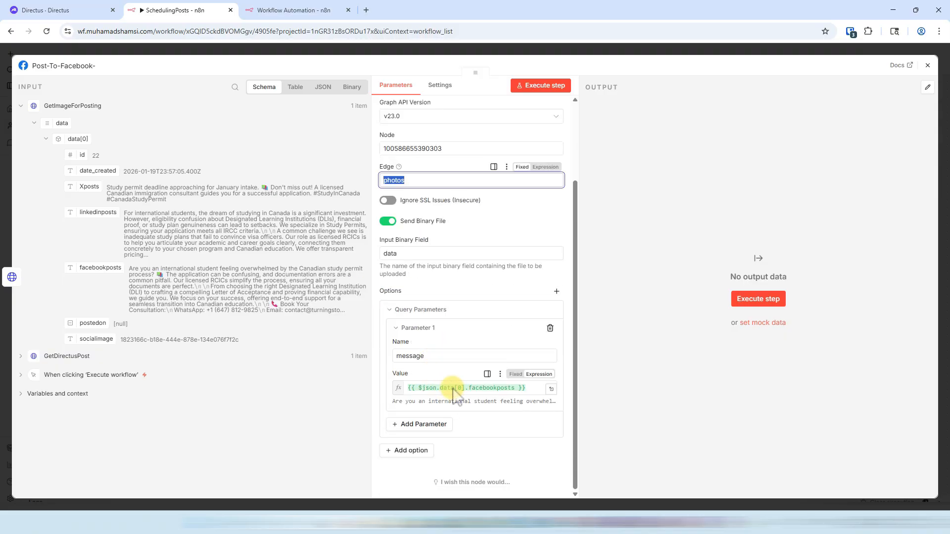
{"action": "scroll", "coordinate": [447, 388], "scroll_direction": "up", "scroll_amount": 2}
{"action": "left_click", "coordinate": [342, 50]}
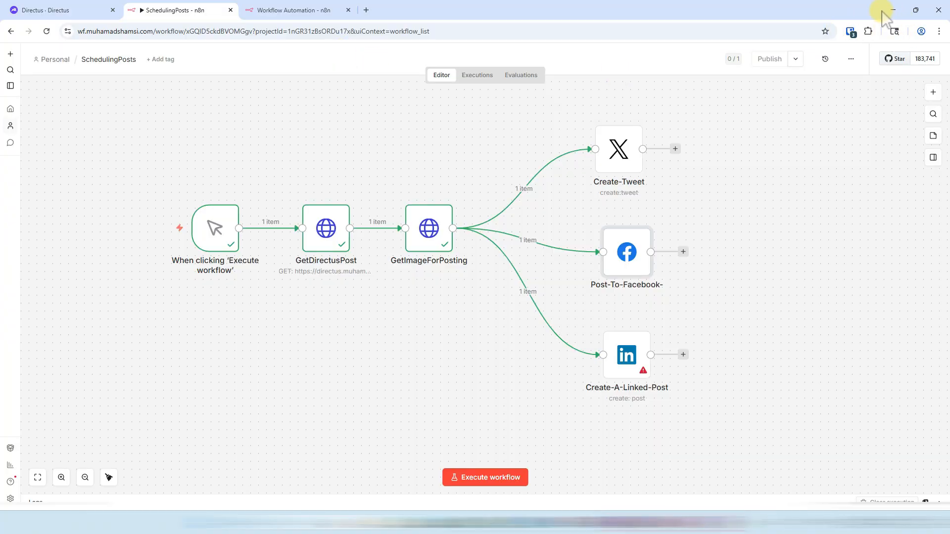
Open the TestLinkedin workflow in the other n8n tab and copy the Organization URN from its Create a post node.
{"action": "left_click", "coordinate": [268, 11]}
{"action": "left_click", "coordinate": [243, 49]}
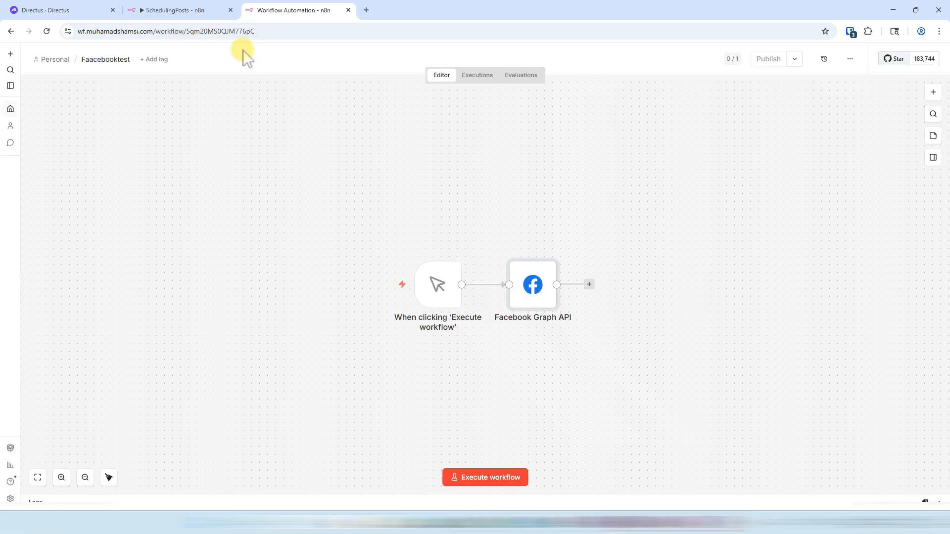
{"action": "left_click", "coordinate": [56, 60]}
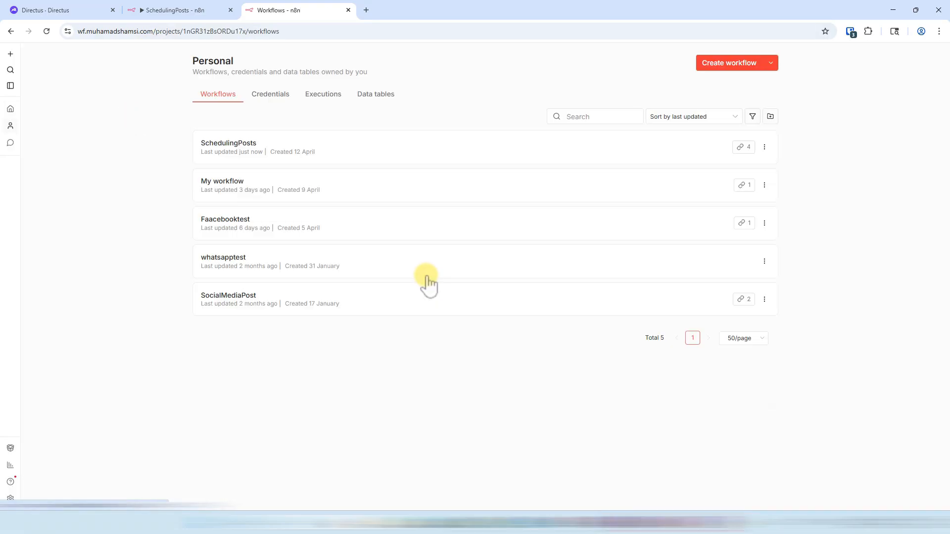
{"action": "left_click", "coordinate": [244, 221]}
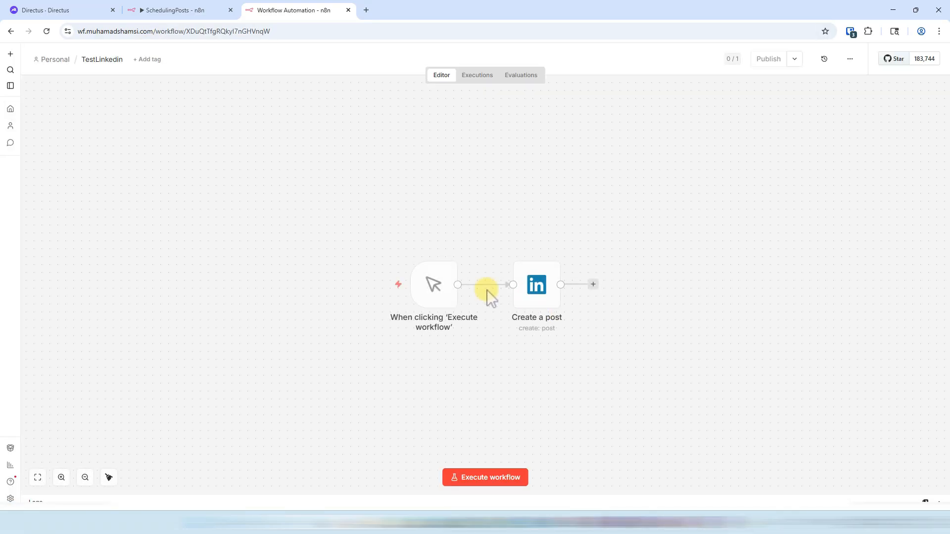
{"action": "triple_click", "coordinate": [547, 283]}
{"action": "triple_click", "coordinate": [427, 250]}
{"action": "key", "text": "ctrl+c"}
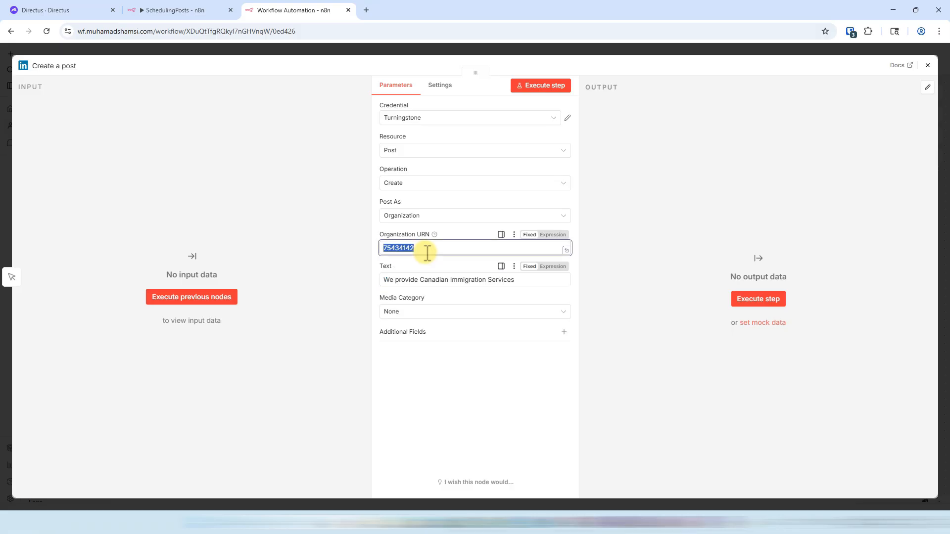
In the Create-A-Linked-Post node of SchedulingPosts, set Post As to Organization and paste the copied Organization URN.
{"action": "left_click", "coordinate": [165, 11]}
{"action": "double_click", "coordinate": [622, 354]}
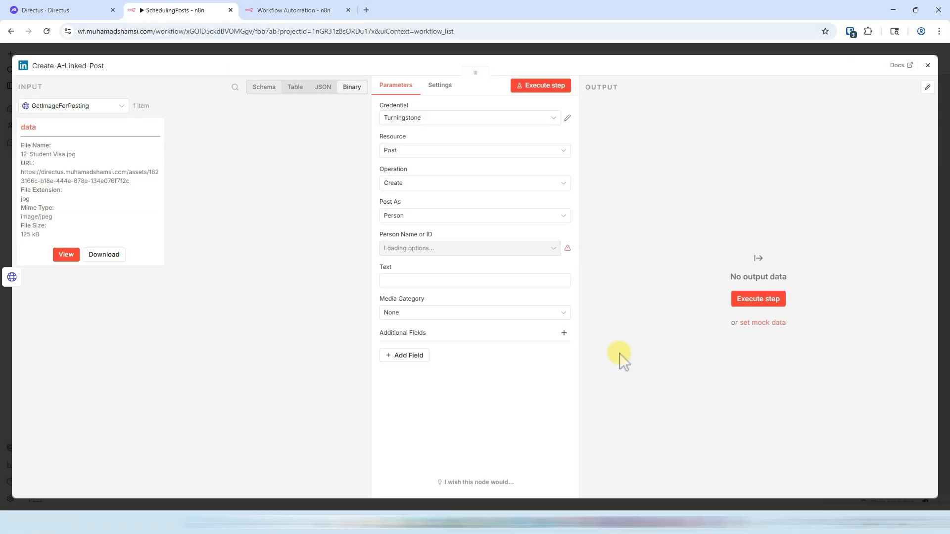
{"action": "left_click", "coordinate": [413, 217]}
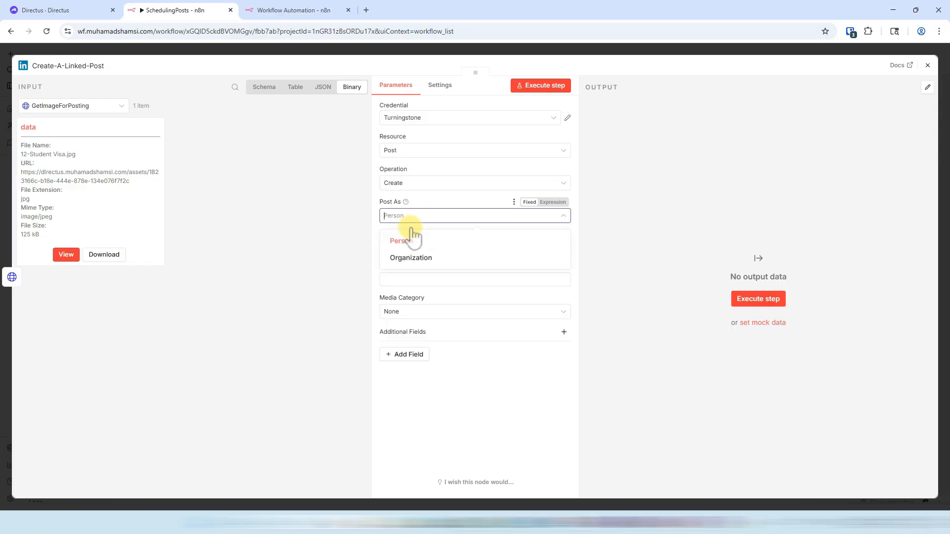
{"action": "left_click", "coordinate": [411, 257]}
{"action": "left_click", "coordinate": [406, 252]}
{"action": "key", "text": "ctrl+v"}
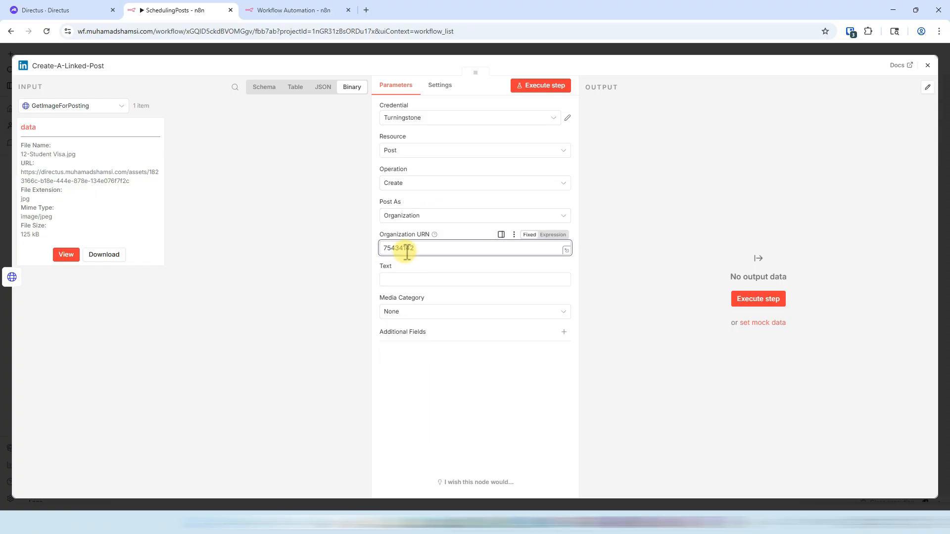
Map the linkedinposts field of the GetImageForPosting JSON input to the LinkedIn post's Text.
{"action": "left_click", "coordinate": [265, 88]}
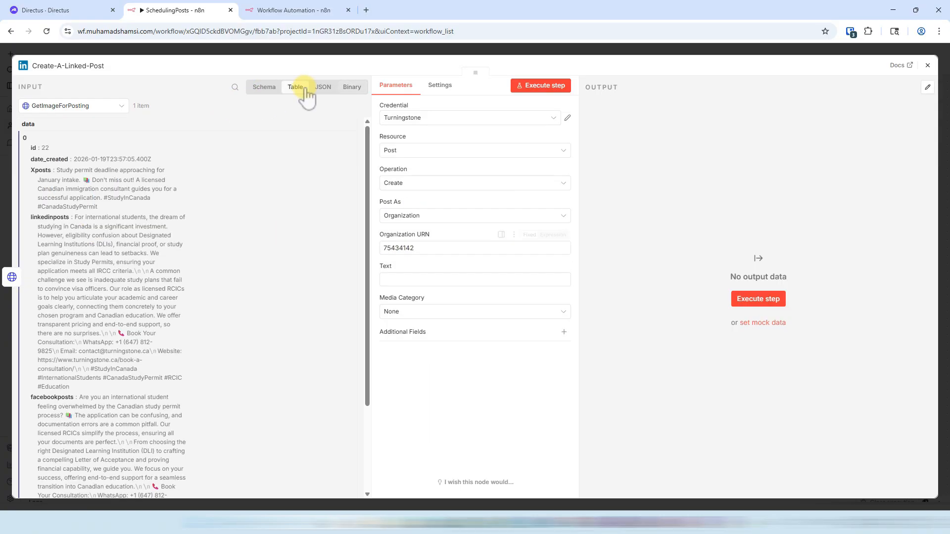
{"action": "left_click", "coordinate": [323, 88]}
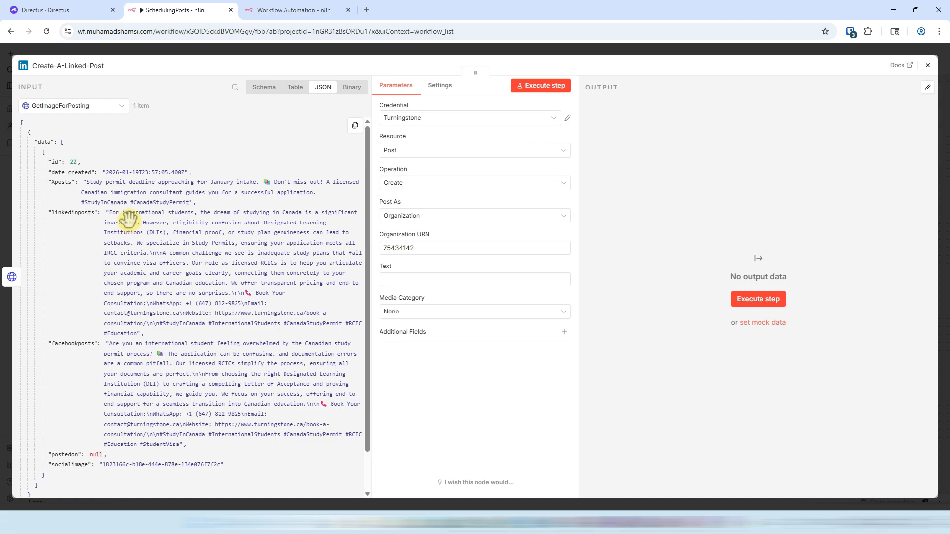
{"action": "left_click_drag", "start_coordinate": [130, 224], "coordinate": [405, 280]}
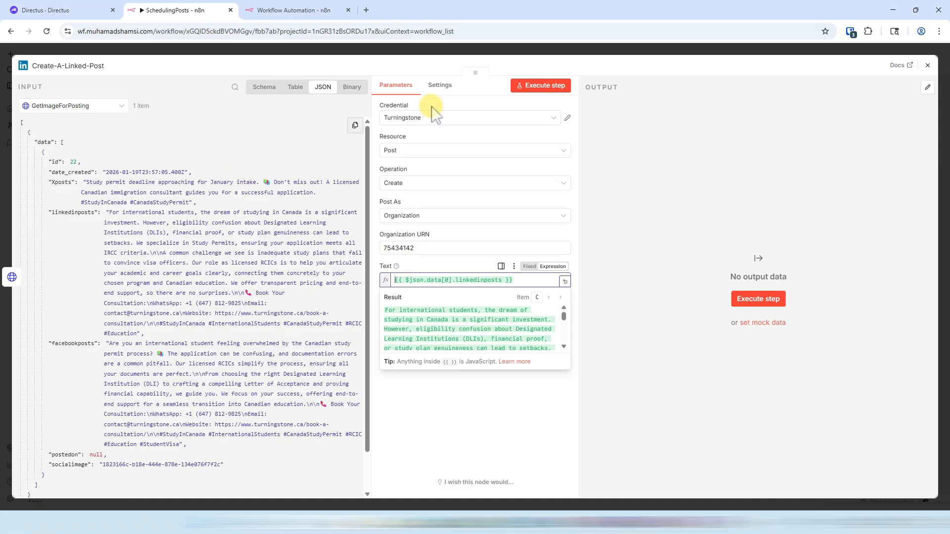
{"action": "left_click", "coordinate": [890, 10]}
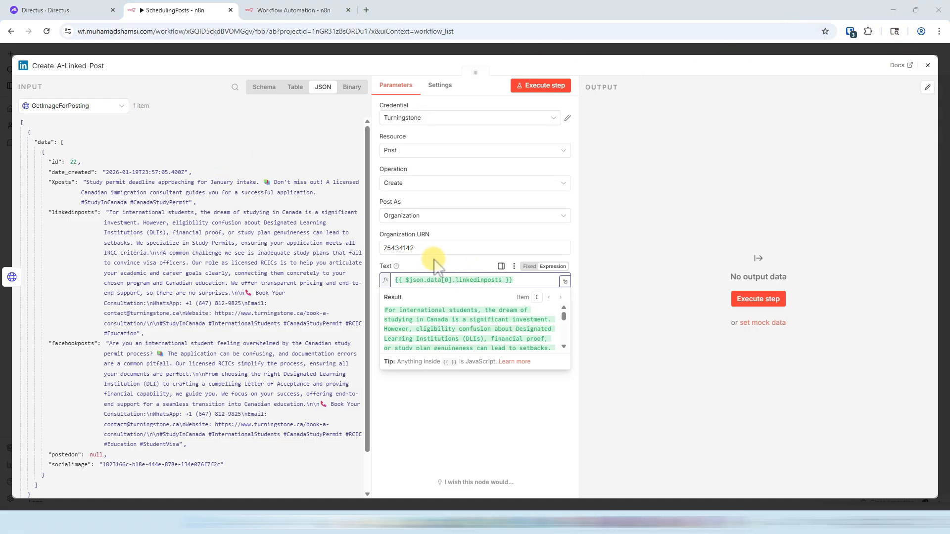
Set the LinkedIn post's Media Category to Image and check its Input Binary Field against the GetImageForPosting input.
{"action": "left_click", "coordinate": [416, 323]}
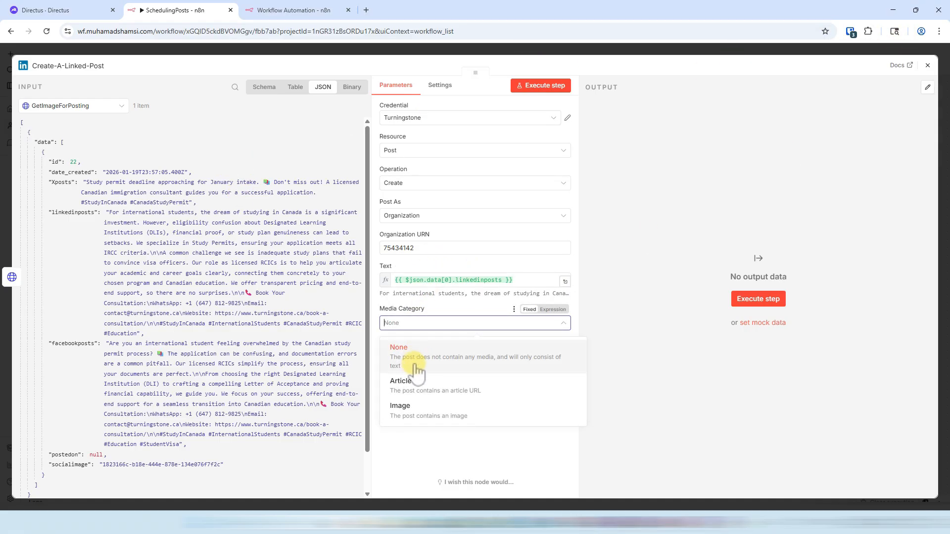
{"action": "left_click", "coordinate": [424, 416]}
{"action": "left_click", "coordinate": [407, 355]}
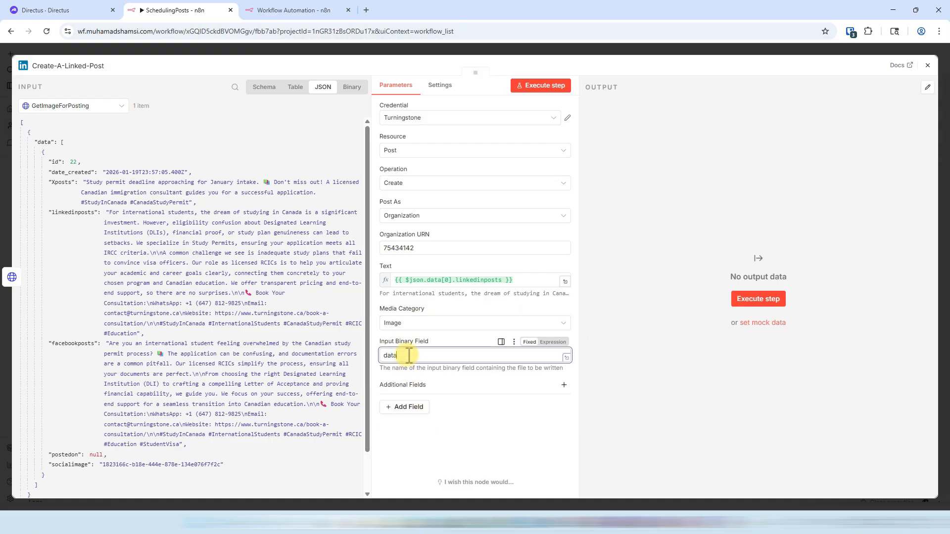
{"action": "left_click", "coordinate": [40, 105]}
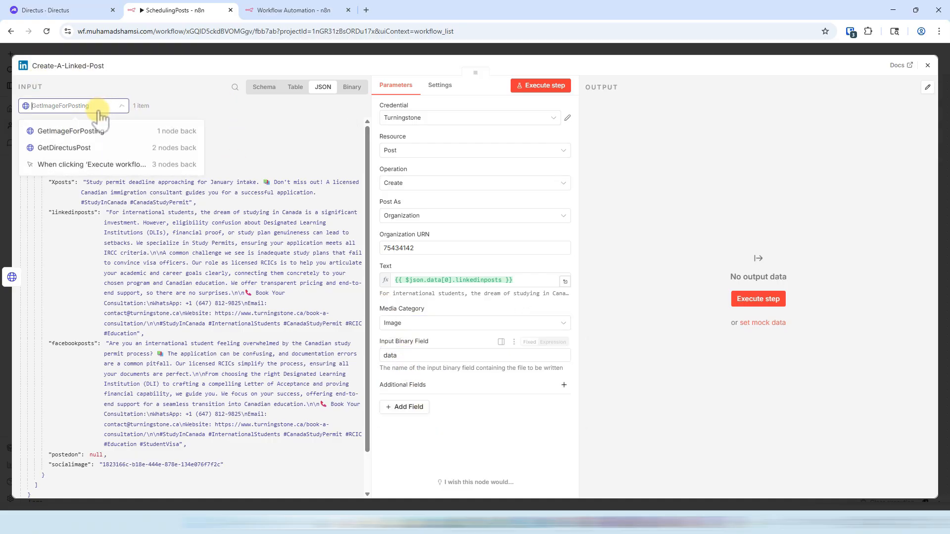
{"action": "left_click", "coordinate": [64, 132]}
{"action": "scroll", "coordinate": [69, 163], "scroll_direction": "down", "scroll_amount": 1}
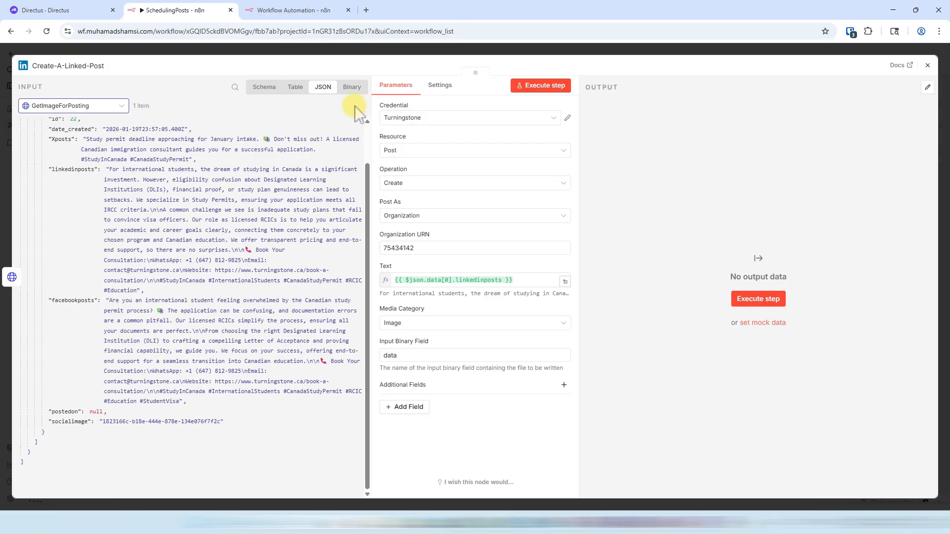
Examine the binary image data received by the Create-A-Linked-Post node and return to the workflow canvas.
{"action": "left_click", "coordinate": [352, 87]}
{"action": "double_click", "coordinate": [28, 130]}
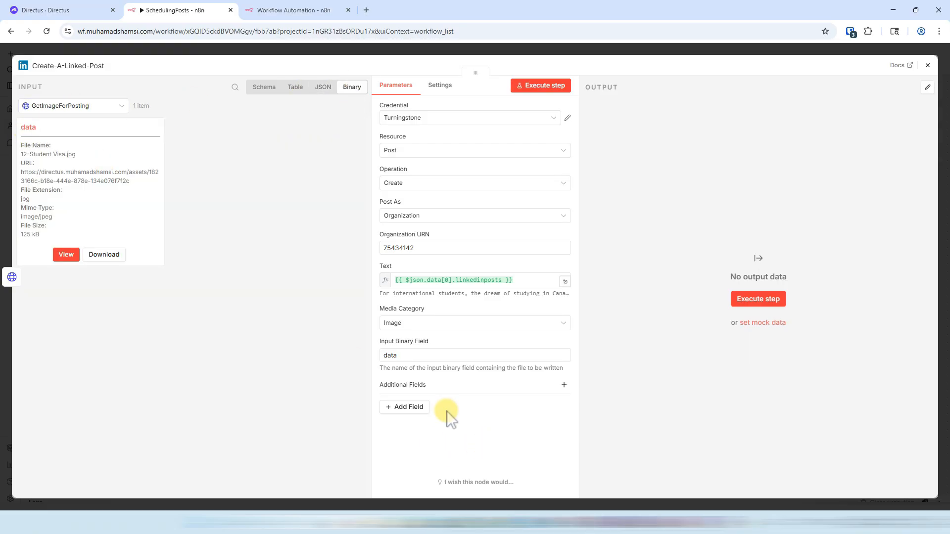
{"action": "left_click", "coordinate": [364, 51]}
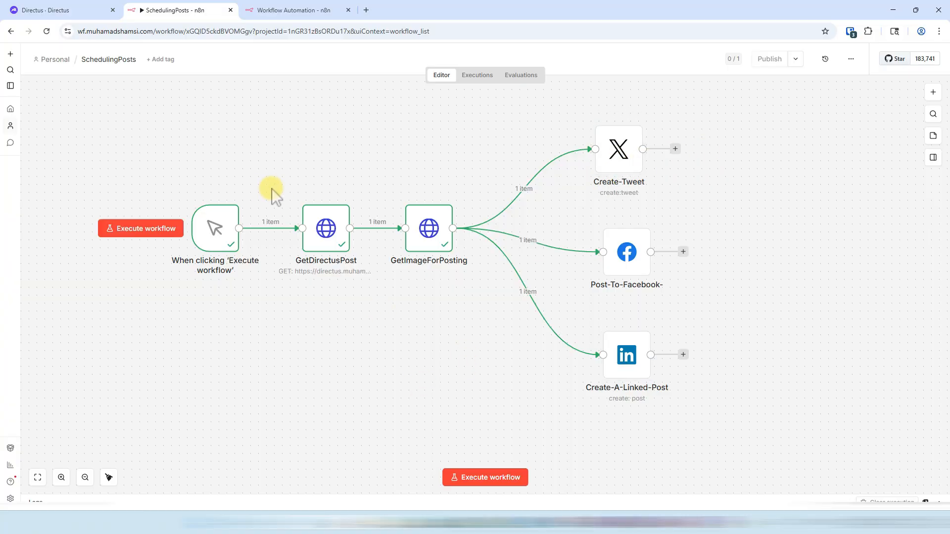
Execute only the GetDirectusPost node and inspect its output fields.
{"action": "mouse_move", "coordinate": [226, 248]}
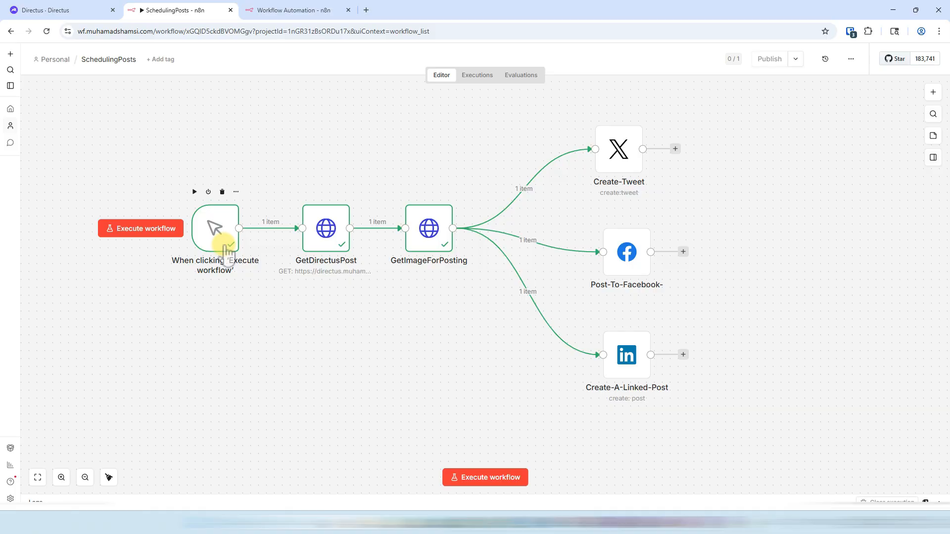
{"action": "left_click", "coordinate": [305, 192]}
{"action": "double_click", "coordinate": [338, 241]}
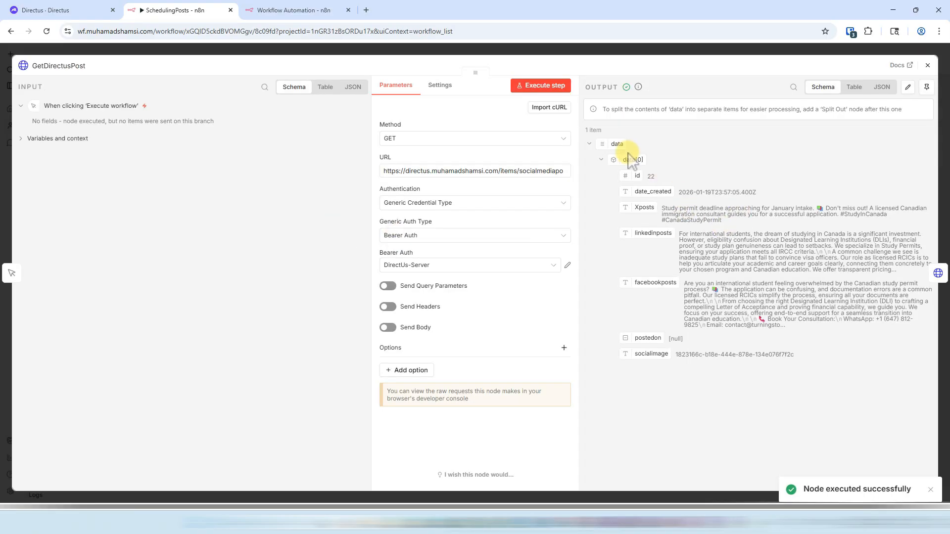
{"action": "left_click", "coordinate": [530, 45]}
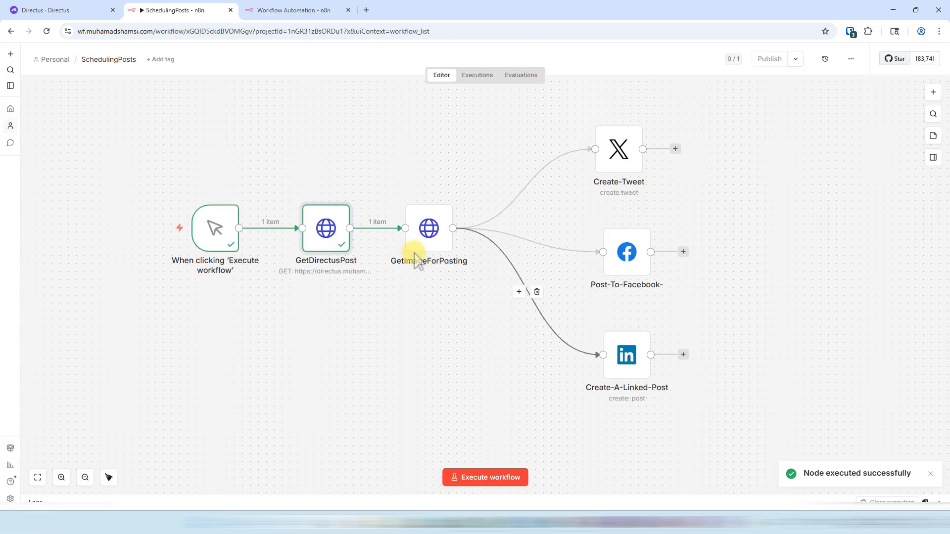
Compare the Xposts text received by the GetImageForPosting node with the Socialmediaposts entries in Directus.
{"action": "double_click", "coordinate": [429, 227]}
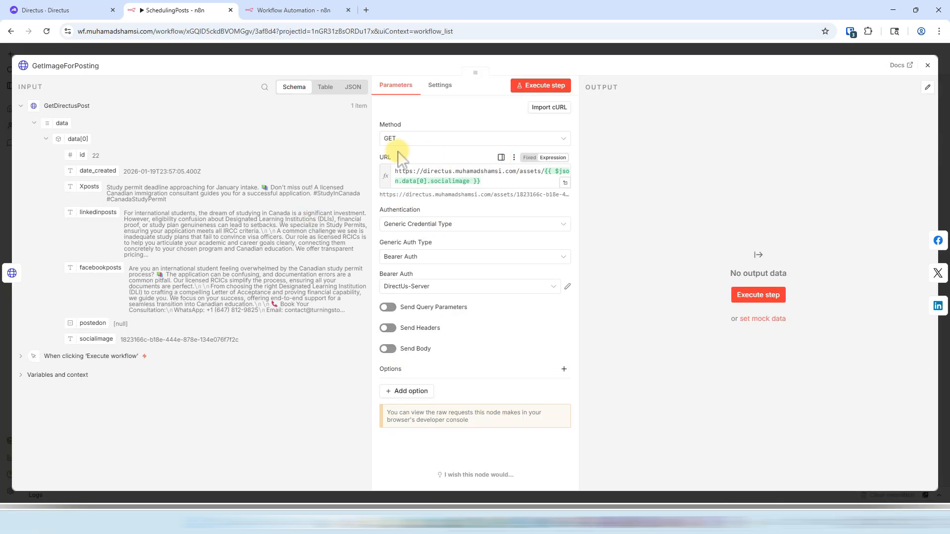
{"action": "left_click", "coordinate": [45, 10]}
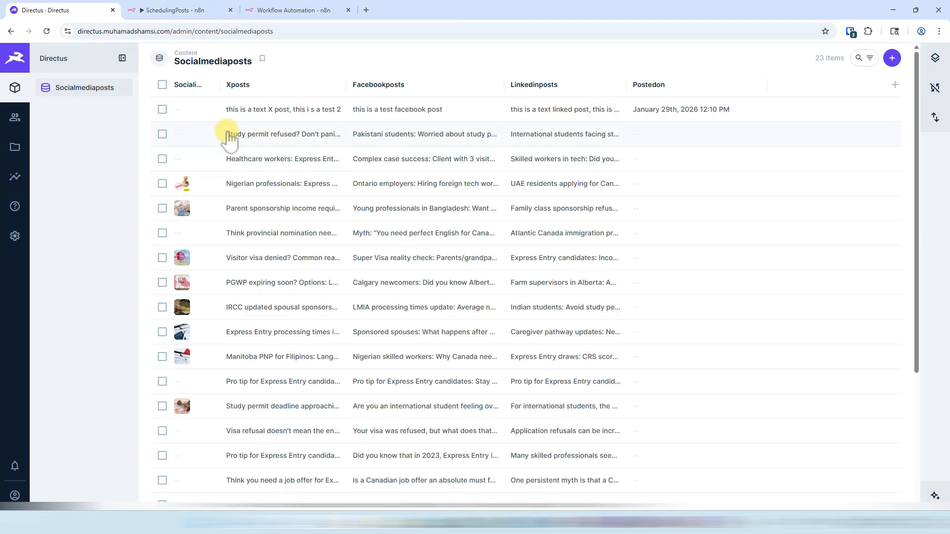
{"action": "left_click", "coordinate": [174, 10]}
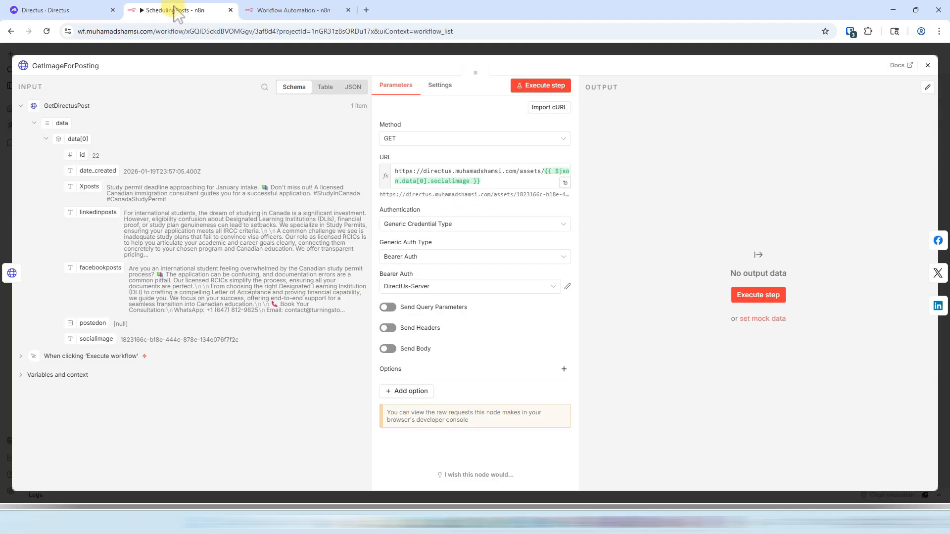
{"action": "left_click_drag", "start_coordinate": [108, 187], "coordinate": [202, 210]}
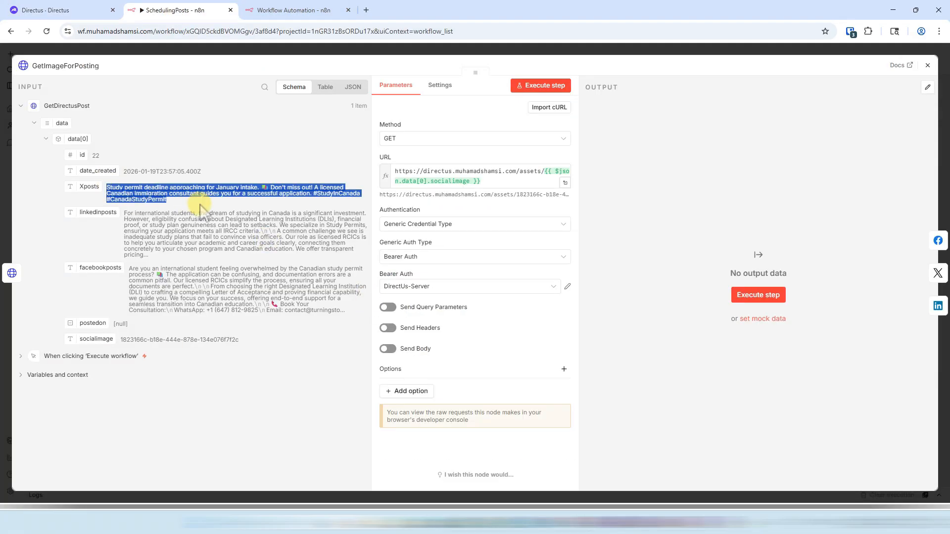
{"action": "left_click", "coordinate": [66, 9]}
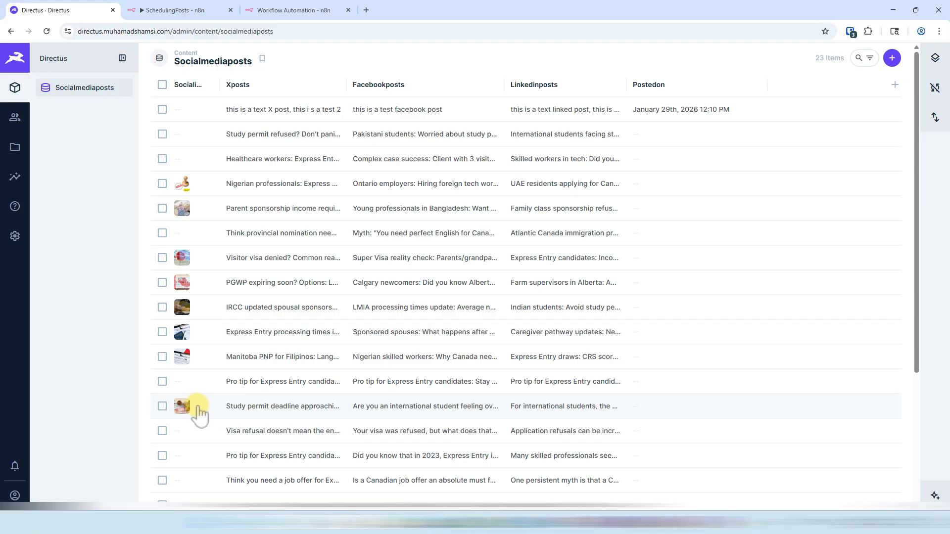
Try the sample text "jshgjsgfj sagfjds g" in the Xposts field of the empty Directus item, discarding it without saving.
{"action": "scroll", "coordinate": [213, 409], "scroll_direction": "down", "scroll_amount": 4}
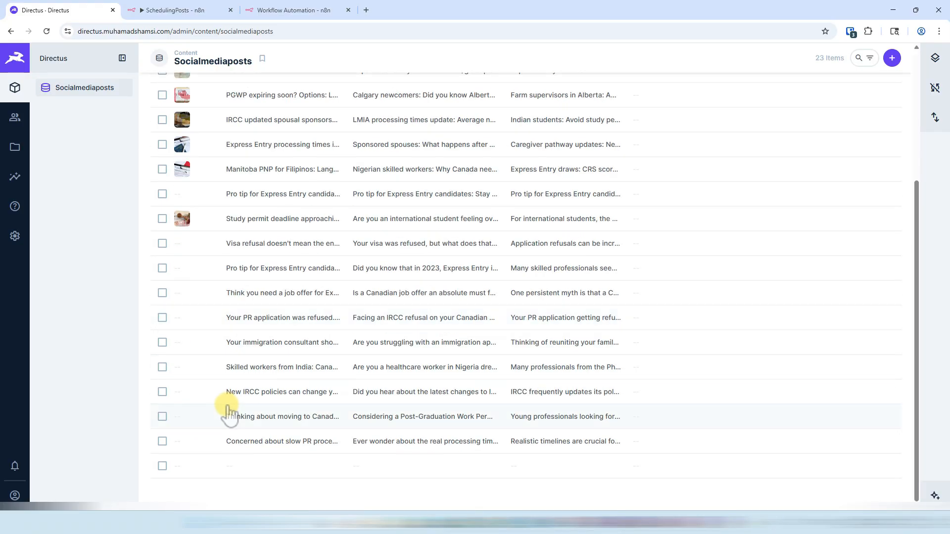
{"action": "left_click", "coordinate": [278, 470]}
{"action": "left_click", "coordinate": [212, 248]}
{"action": "type", "text": "jshgjsgfj sagfjds g"}
{"action": "key", "text": "Tab"}
{"action": "key", "text": "Return"}
{"action": "key", "text": "Escape"}
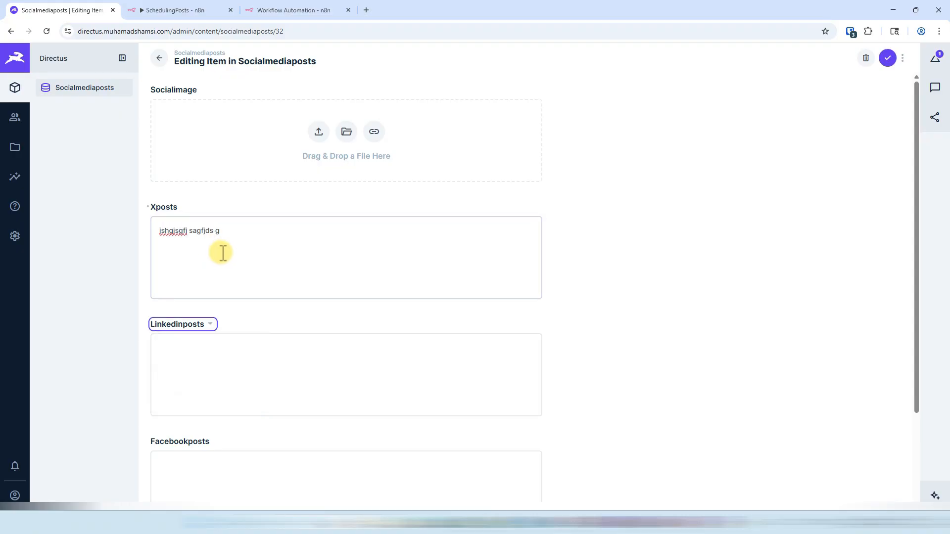
{"action": "left_click", "coordinate": [215, 260]}
{"action": "key", "text": "ctrl+a"}
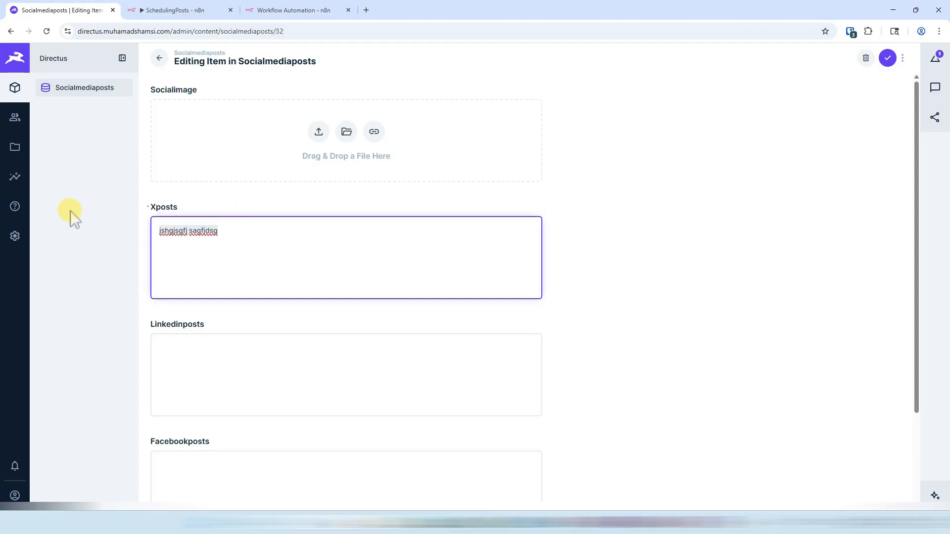
{"action": "key", "text": "BackSpace"}
{"action": "left_click", "coordinate": [159, 58]}
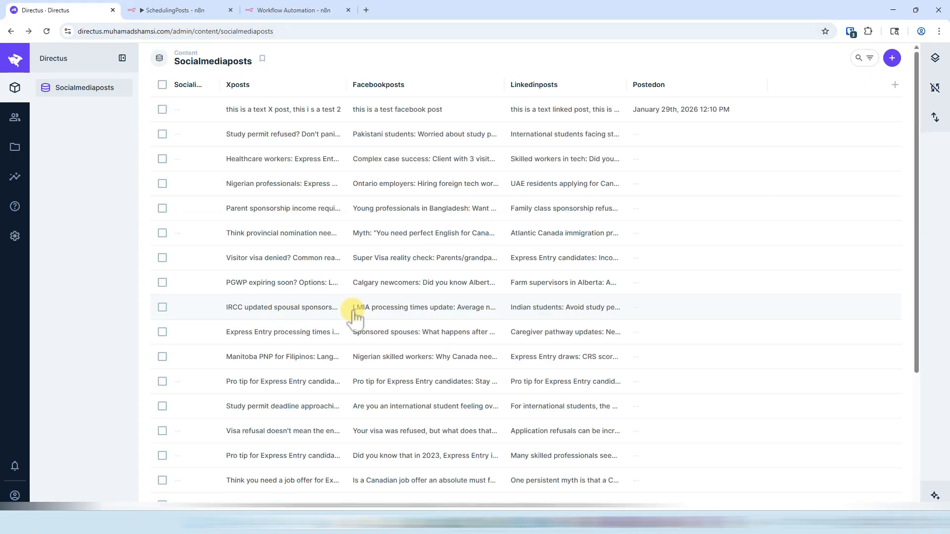
Check the Socialmediaposts list in Directus against the post retrieved in n8n, looking at which entries have an image and a Postedon date.
{"action": "scroll", "coordinate": [322, 408], "scroll_direction": "down", "scroll_amount": 4}
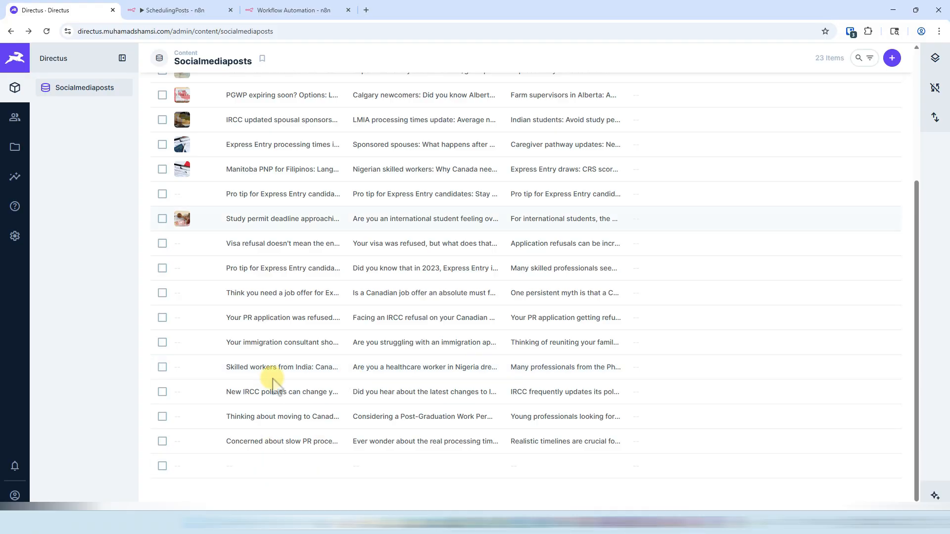
{"action": "left_click", "coordinate": [203, 11]}
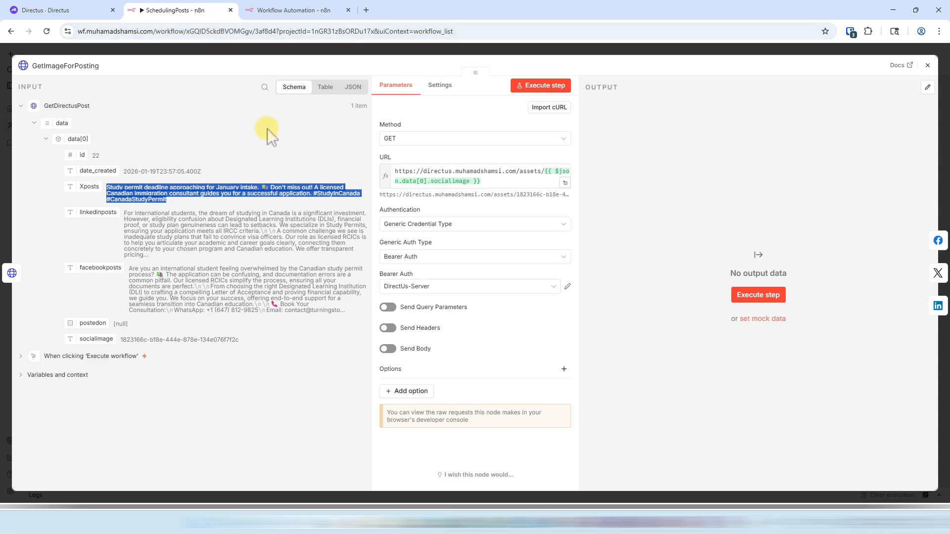
{"action": "left_click", "coordinate": [55, 10]}
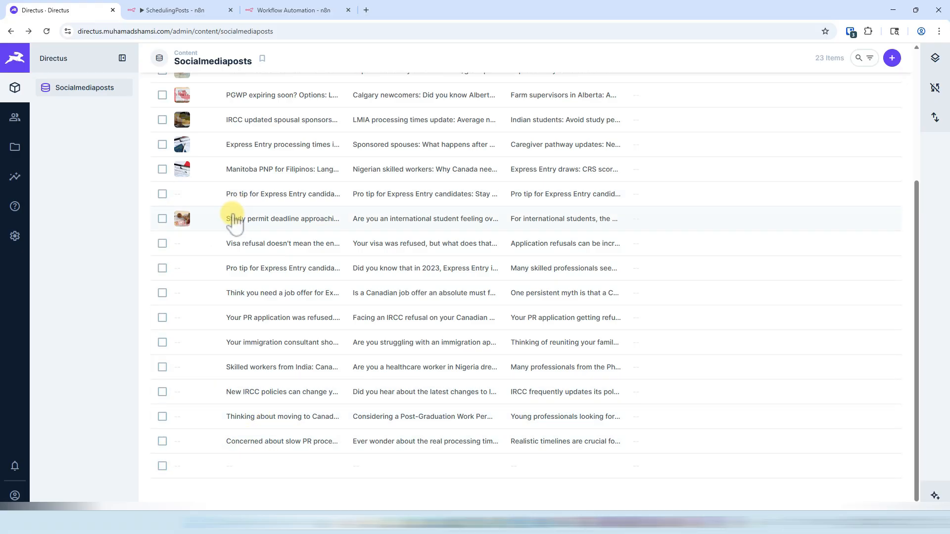
{"action": "scroll", "coordinate": [817, 280], "scroll_direction": "up", "scroll_amount": 4}
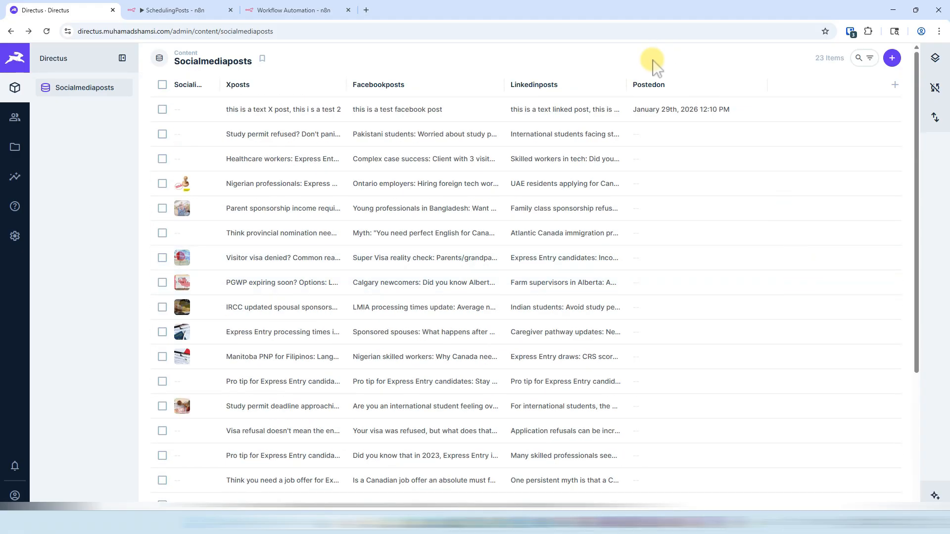
{"action": "scroll", "coordinate": [673, 121], "scroll_direction": "down", "scroll_amount": 2}
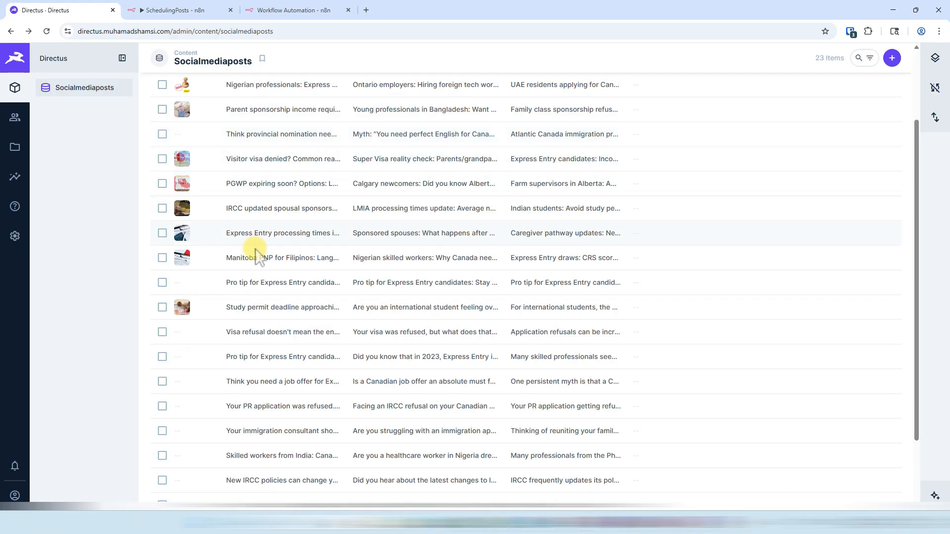
Switch to n8n and examine the asset URL expression of the GetImageForPosting node.
{"action": "left_click", "coordinate": [150, 12]}
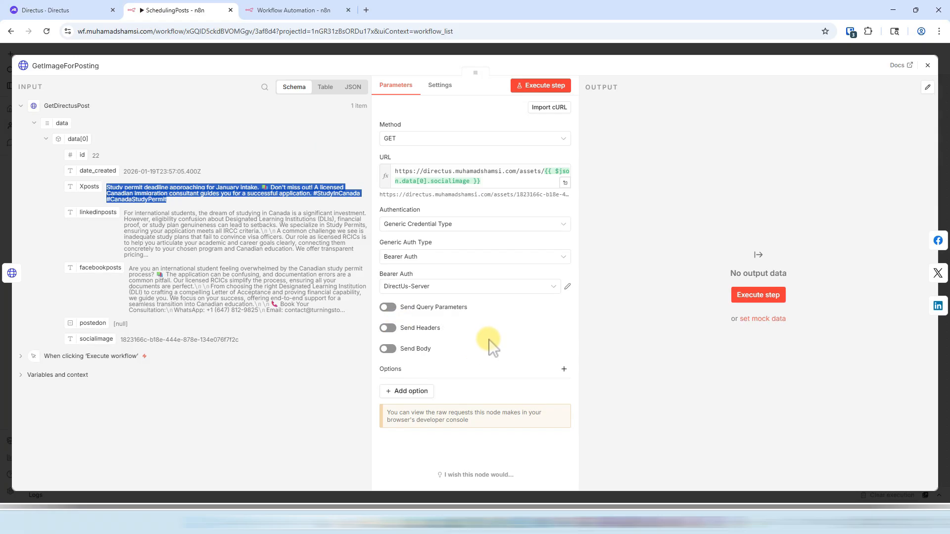
{"action": "left_click_drag", "start_coordinate": [505, 181], "coordinate": [396, 166]}
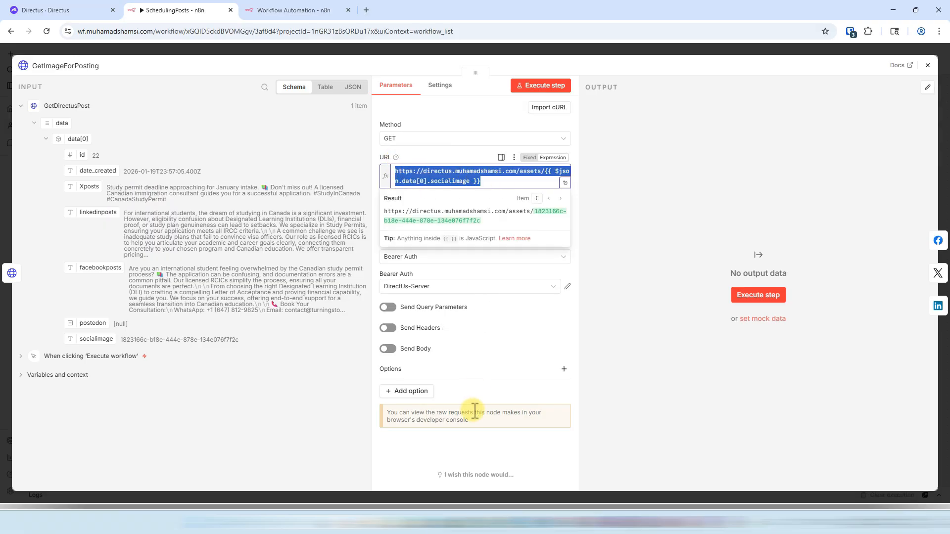
{"action": "left_click", "coordinate": [474, 331]}
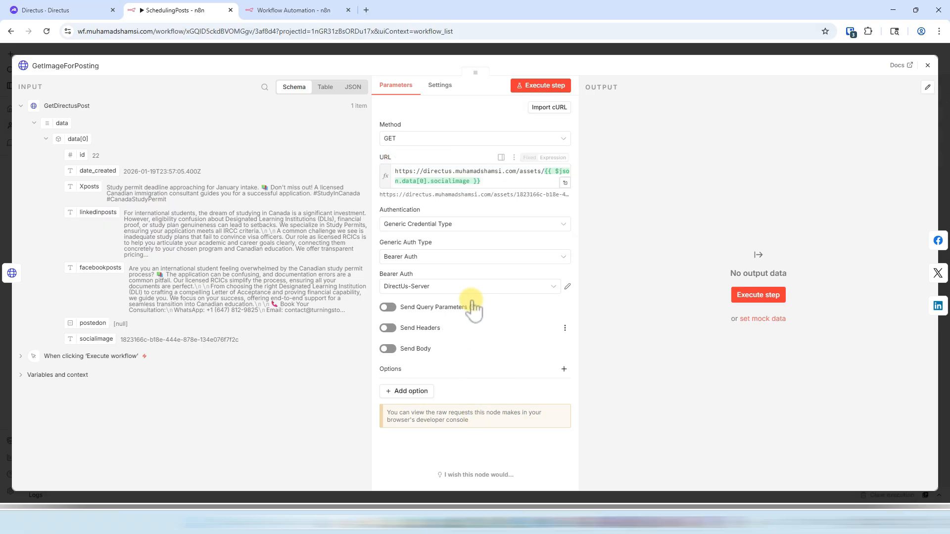
{"action": "left_click", "coordinate": [376, 60]}
{"action": "double_click", "coordinate": [428, 232]}
{"action": "left_click", "coordinate": [377, 53]}
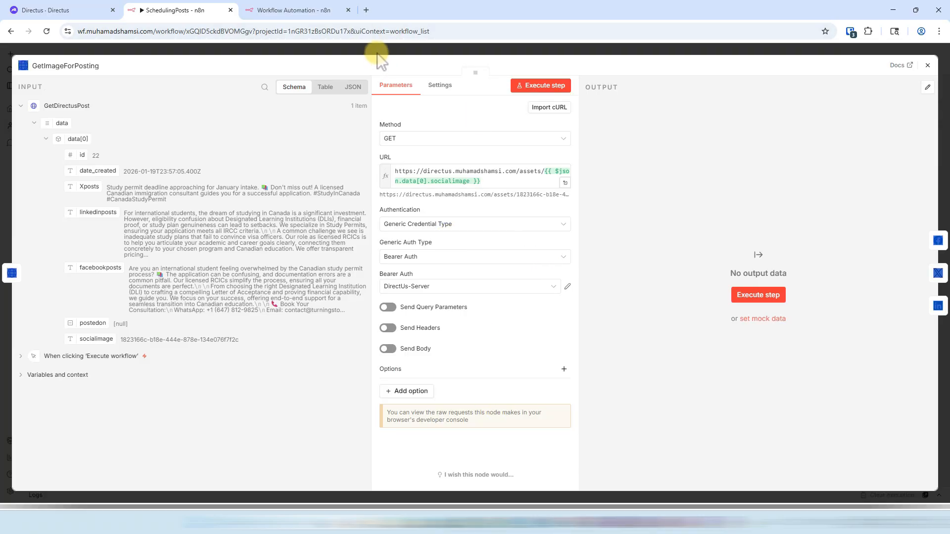
{"action": "left_click", "coordinate": [377, 57]}
Review the Create-Tweet node's text expression and the Post-To-Facebook- node's binary file and query parameter settings.
{"action": "double_click", "coordinate": [619, 149]}
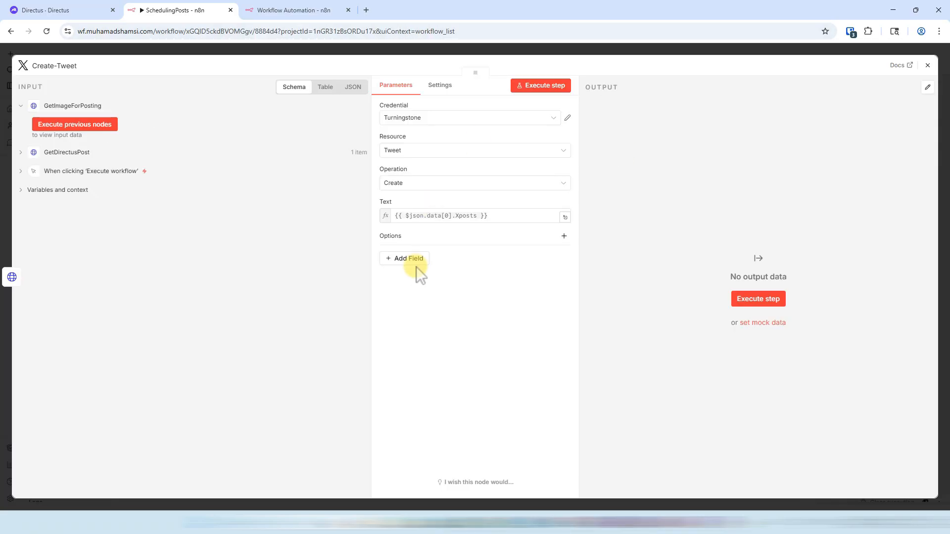
{"action": "left_click", "coordinate": [362, 53]}
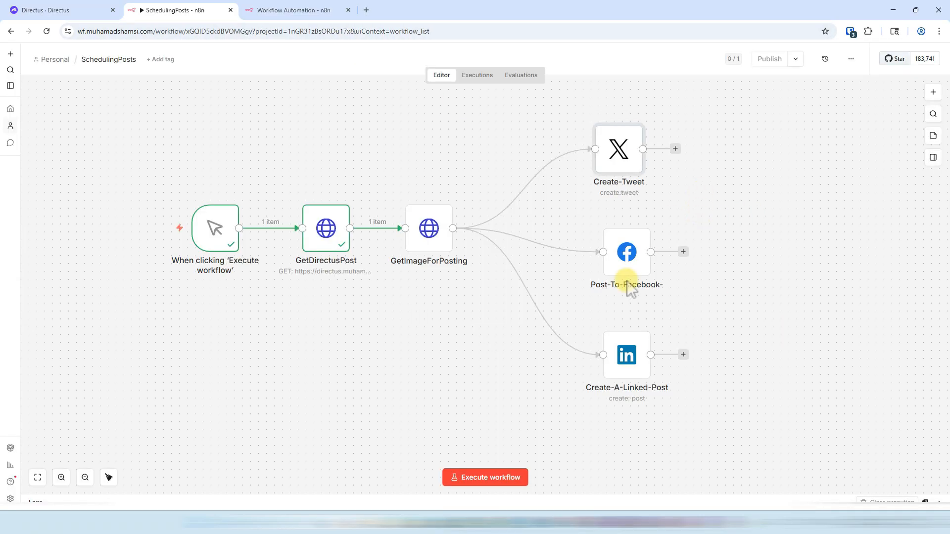
{"action": "double_click", "coordinate": [628, 259]}
{"action": "scroll", "coordinate": [440, 351], "scroll_direction": "down", "scroll_amount": 1}
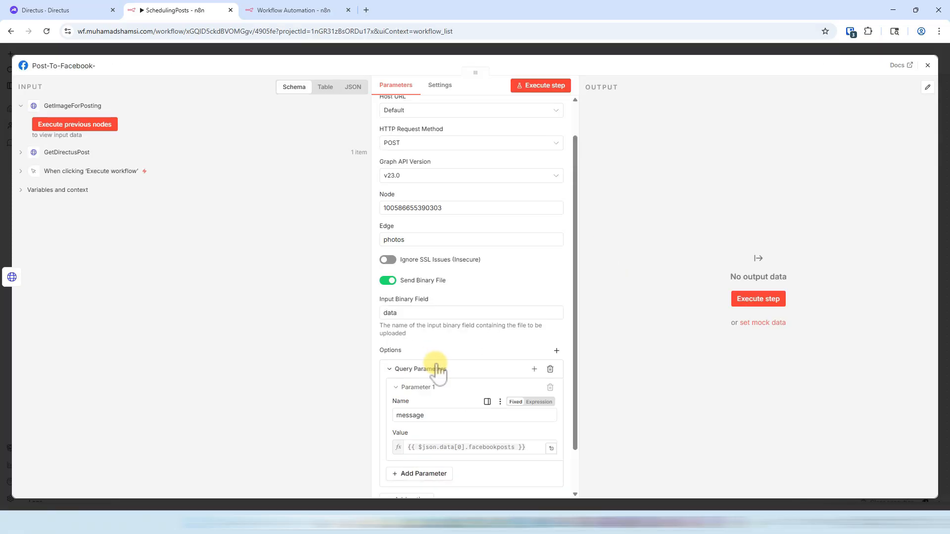
{"action": "scroll", "coordinate": [438, 372], "scroll_direction": "up", "scroll_amount": 1}
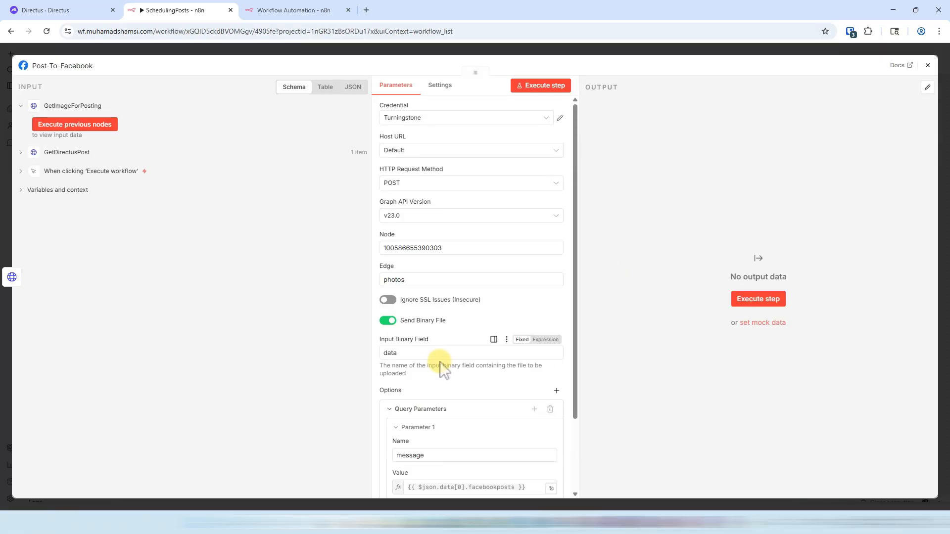
{"action": "left_click", "coordinate": [384, 52]}
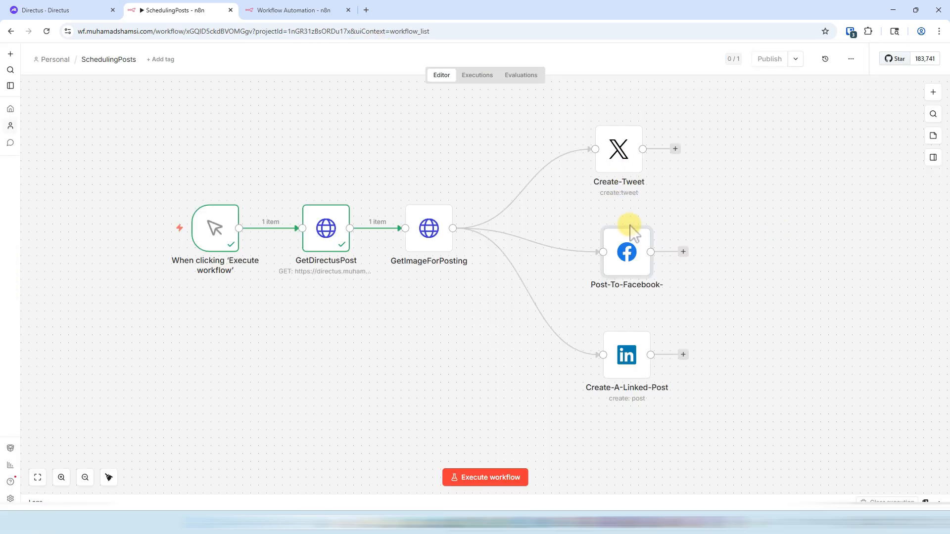
Check the Post-To-Facebook- node's HTTP request method and the Create-A-Linked-Post node's parameters.
{"action": "double_click", "coordinate": [628, 252]}
{"action": "left_click", "coordinate": [413, 183]}
{"action": "left_click", "coordinate": [413, 183]}
{"action": "left_click", "coordinate": [435, 47]}
{"action": "double_click", "coordinate": [622, 365]}
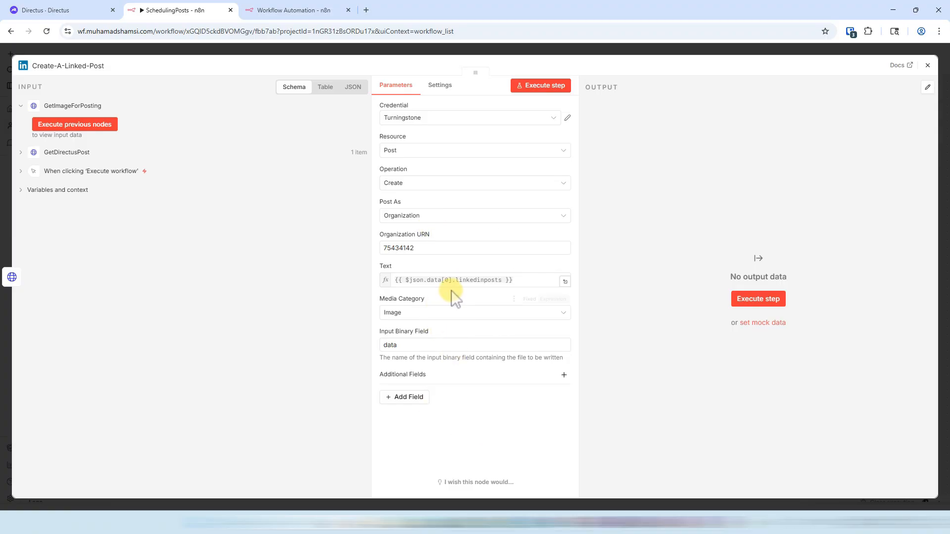
{"action": "left_click", "coordinate": [503, 53]}
{"action": "left_click", "coordinate": [286, 335]}
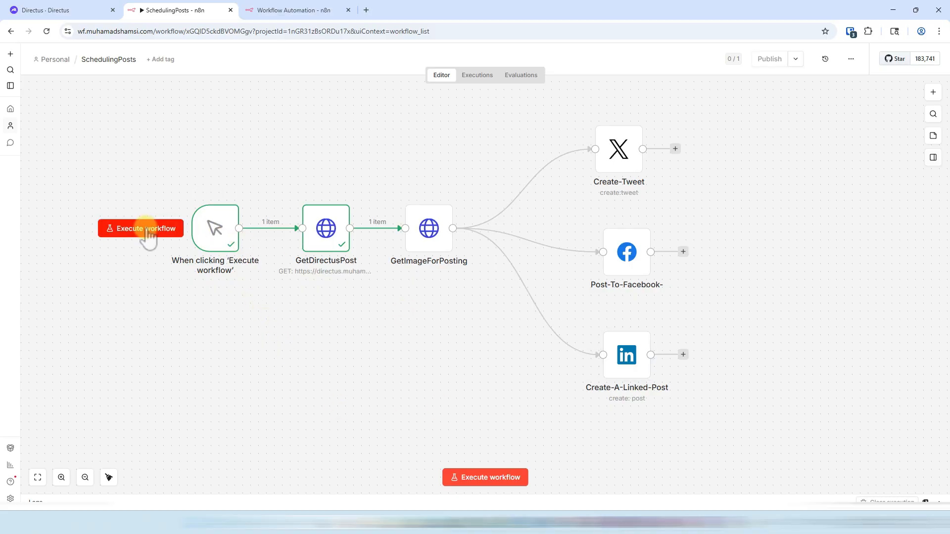
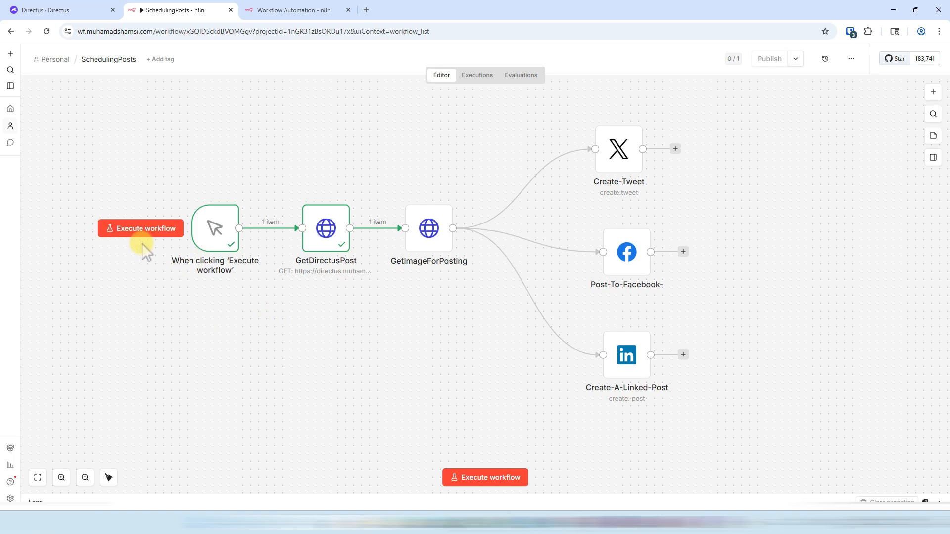
Execute the whole workflow to publish to X, Facebook and LinkedIn, and inspect the Create-Tweet node's output.
{"action": "left_click", "coordinate": [160, 231]}
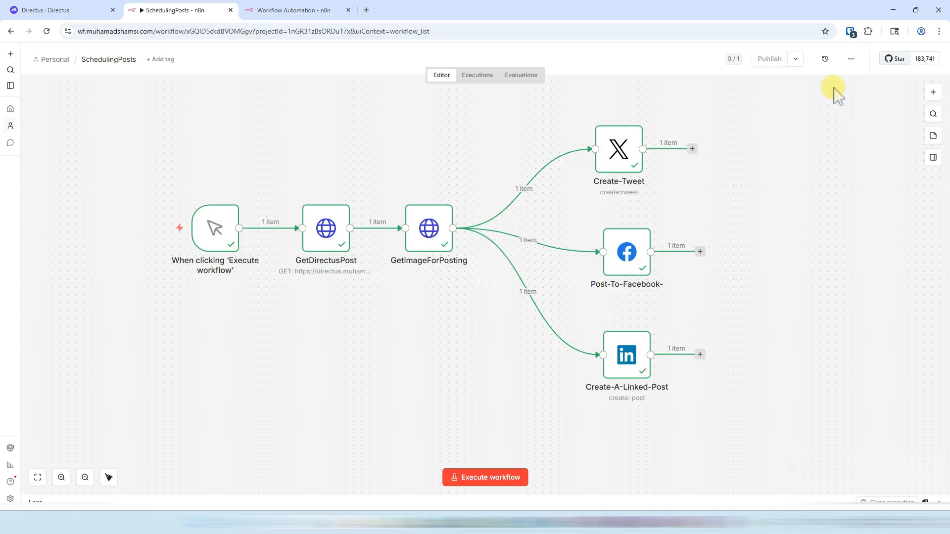
{"action": "double_click", "coordinate": [632, 156]}
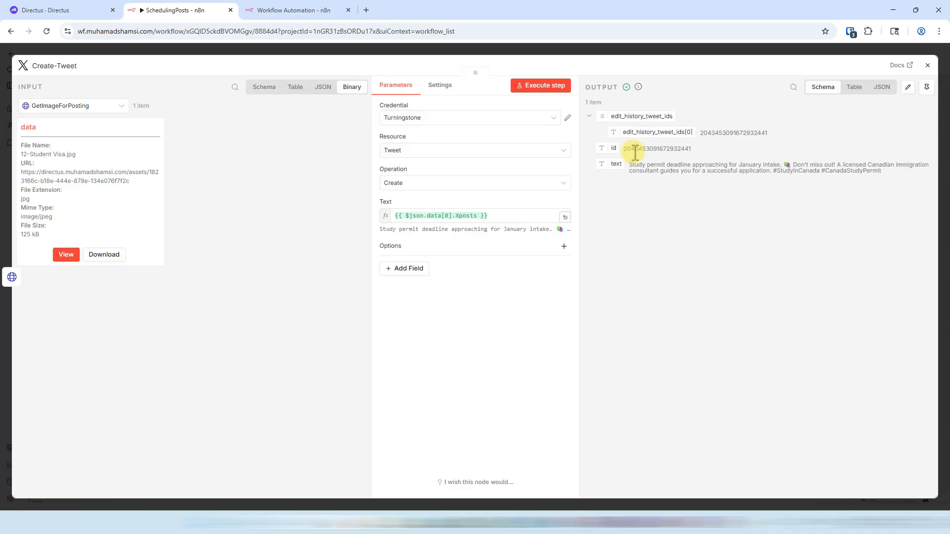
{"action": "left_click_drag", "start_coordinate": [608, 116], "coordinate": [868, 169]}
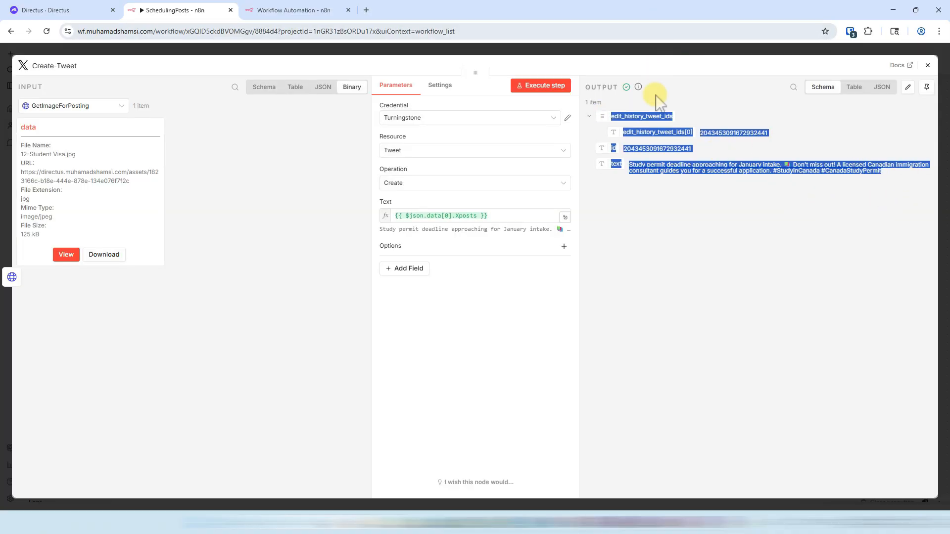
{"action": "left_click", "coordinate": [719, 223]}
{"action": "left_click", "coordinate": [652, 47]}
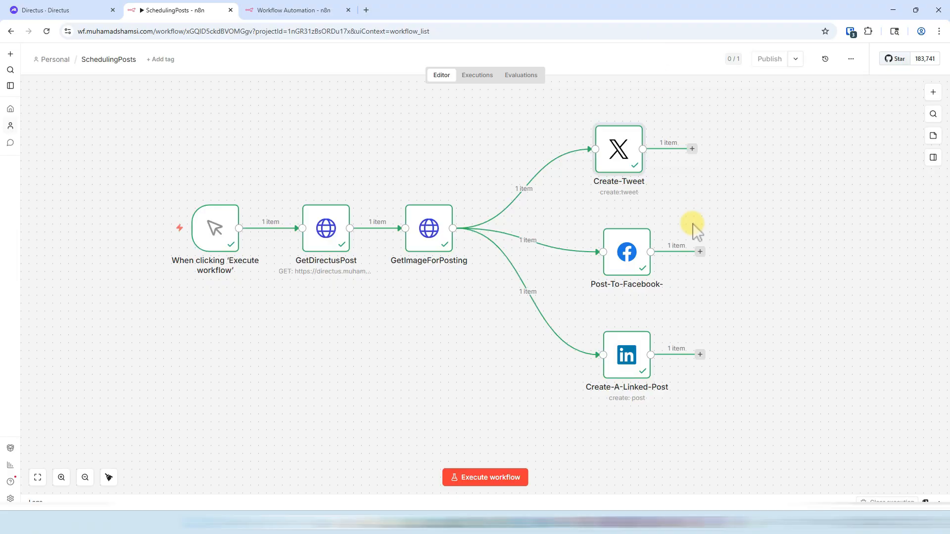
Inspect the execution outputs of the Post-To-Facebook- and Create-A-Linked-Post nodes.
{"action": "double_click", "coordinate": [642, 246]}
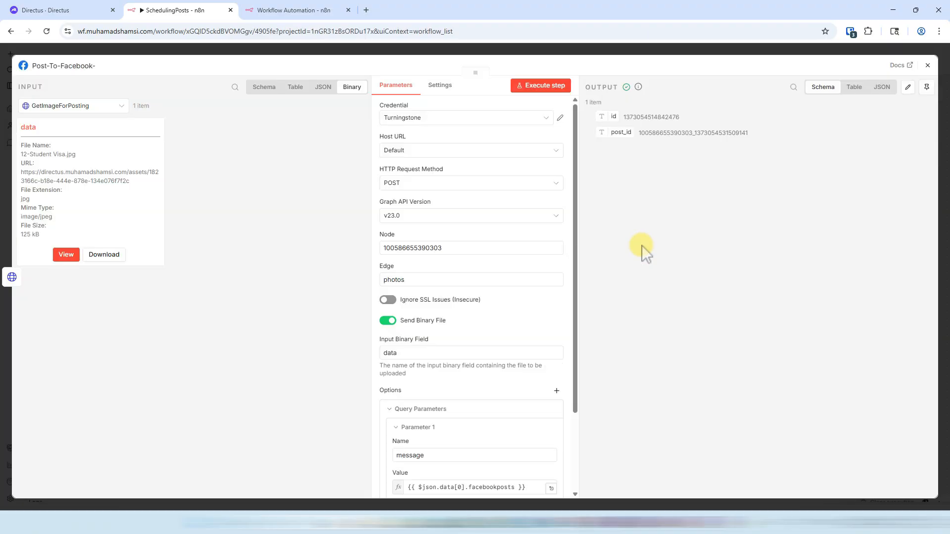
{"action": "left_click", "coordinate": [623, 50]}
{"action": "double_click", "coordinate": [633, 352]}
{"action": "left_click", "coordinate": [671, 47]}
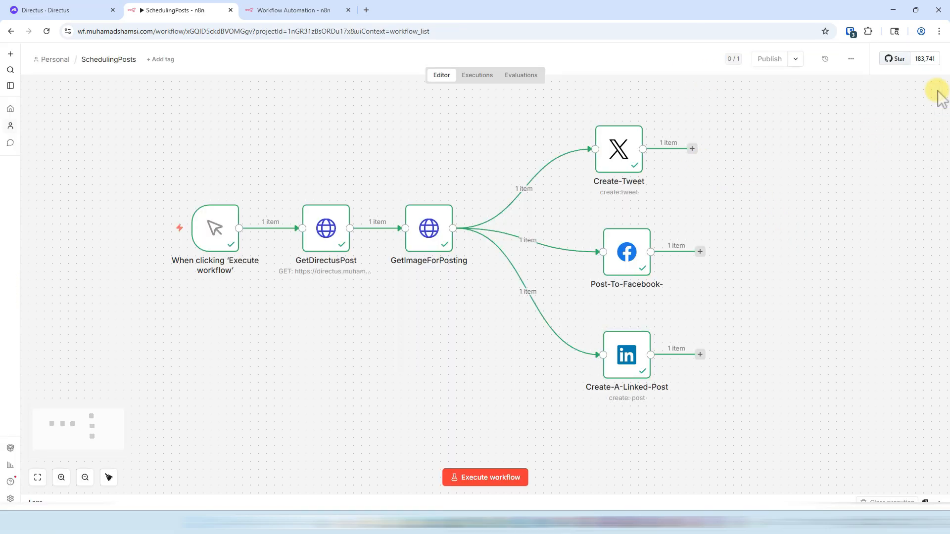
Add an HTTP Request node to the workflow and set its method to PATCH.
{"action": "left_click", "coordinate": [933, 92]}
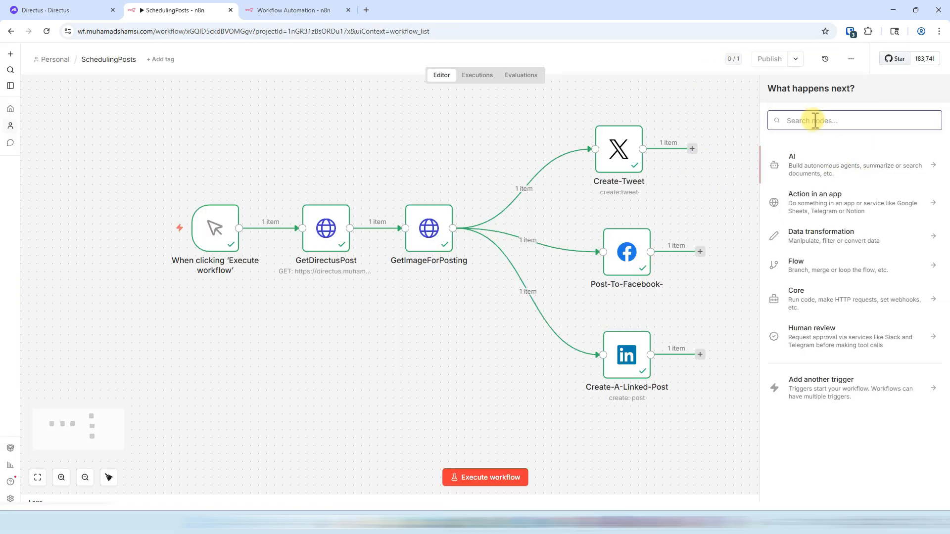
{"action": "type", "text": "https"}
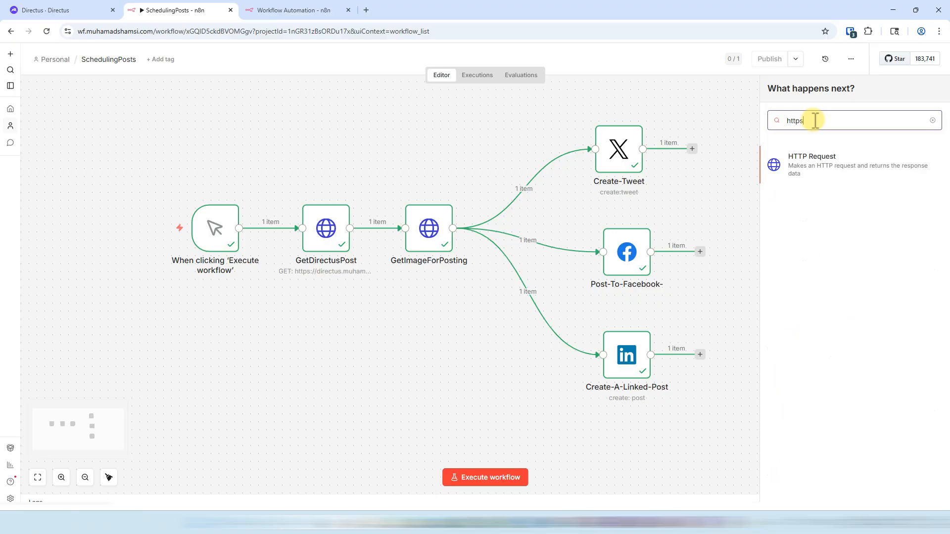
{"action": "left_click", "coordinate": [811, 168]}
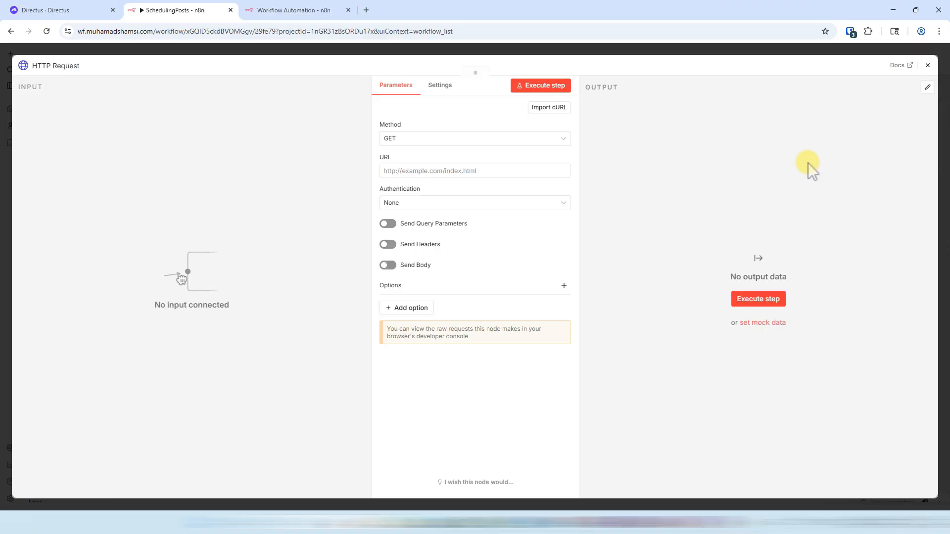
{"action": "left_click", "coordinate": [403, 138]}
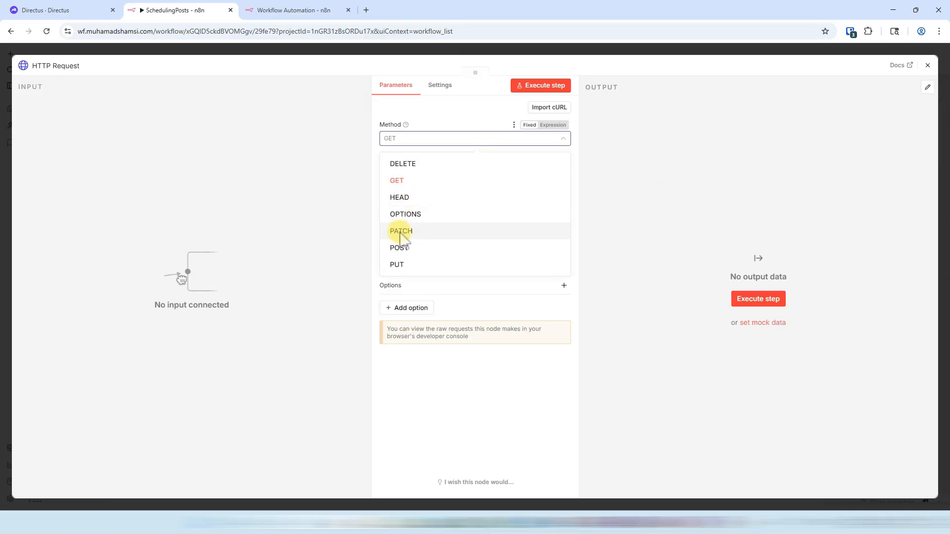
{"action": "left_click", "coordinate": [402, 231]}
Set the new request's URL to the Directus server's /items/socialmediaposts/ endpoint, ending with the slash, and close the node.
{"action": "left_click", "coordinate": [410, 174]}
{"action": "type", "text": "https://directus.muhamadshamsi.com/items/socialmediaposts/"}
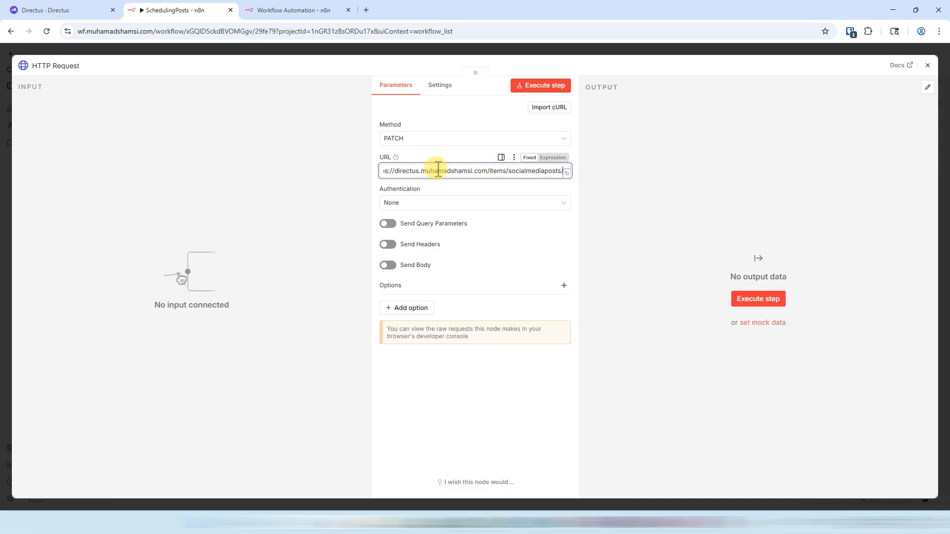
{"action": "double_click", "coordinate": [407, 171]}
{"action": "triple_click", "coordinate": [398, 171]}
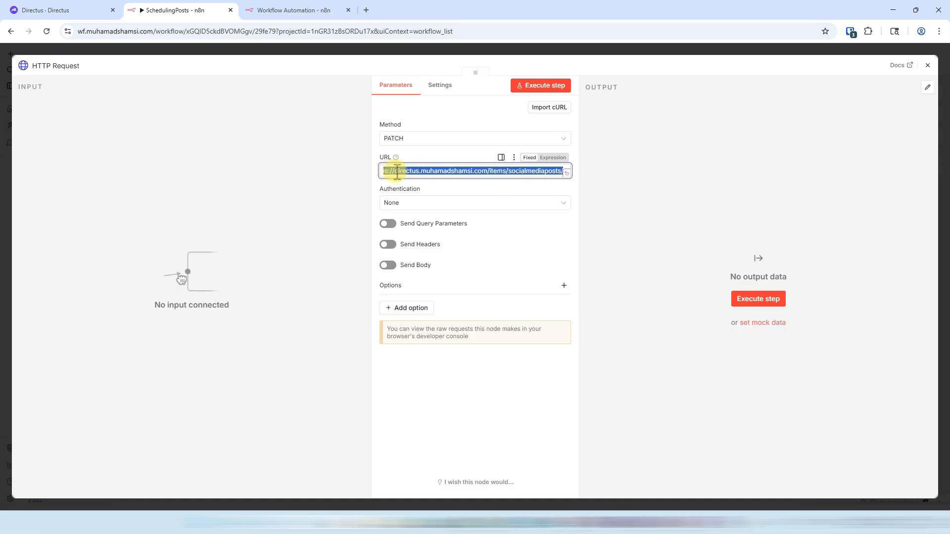
{"action": "left_click", "coordinate": [495, 171]}
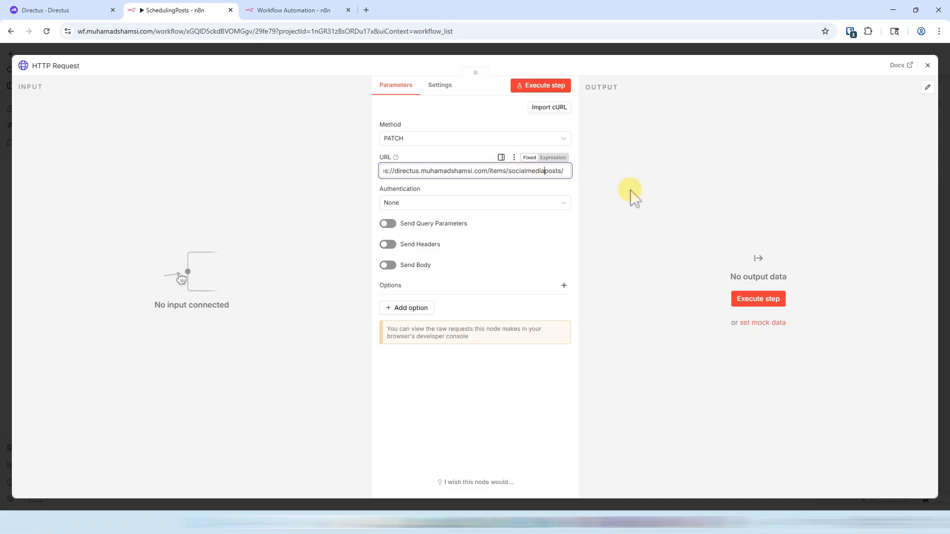
{"action": "key", "text": "Right"}
{"action": "key", "text": "Right"}
{"action": "key", "text": "Right"}
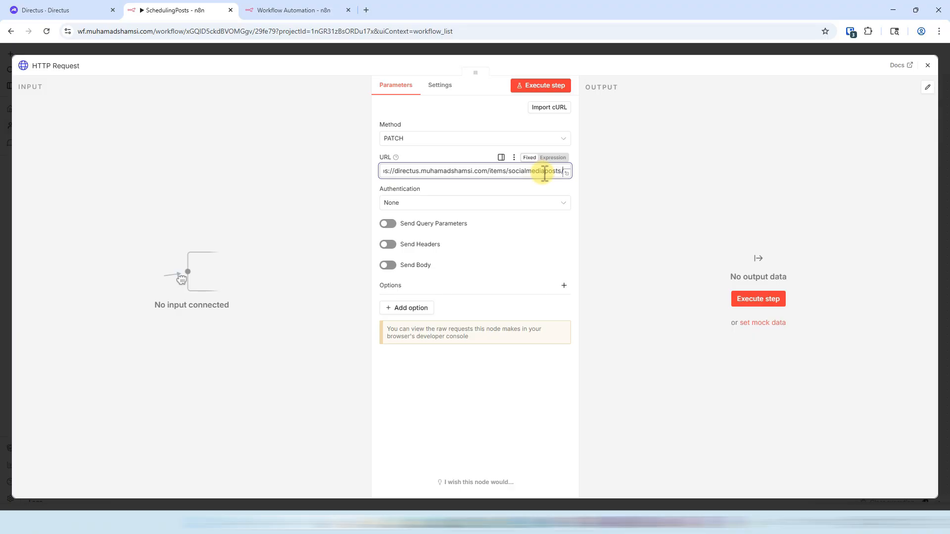
{"action": "left_click", "coordinate": [524, 54]}
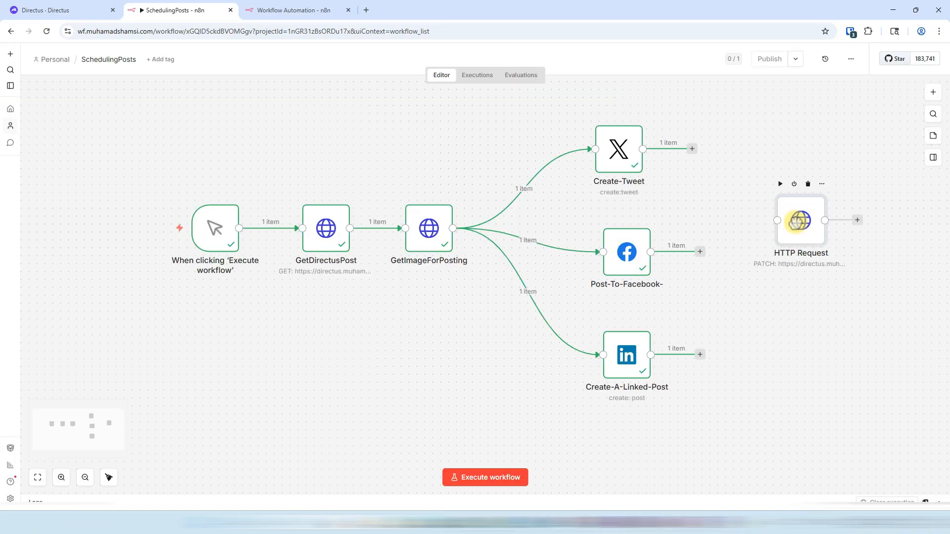
Reposition the HTTP Request node and connect the outputs of Create-Tweet, Post-To-Facebook- and Create-A-Linked-Post to it.
{"action": "left_click_drag", "start_coordinate": [797, 214], "coordinate": [805, 222]}
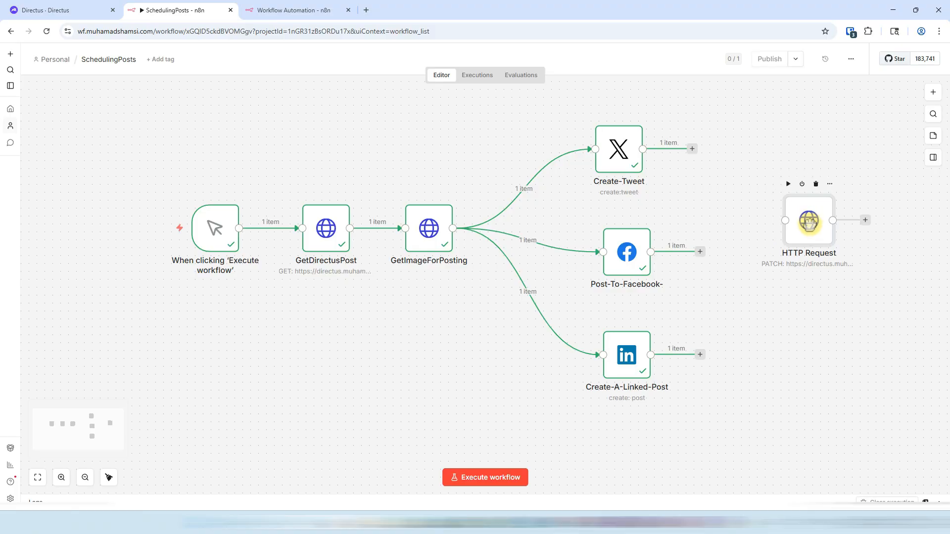
{"action": "left_click_drag", "start_coordinate": [693, 149], "coordinate": [776, 229]}
{"action": "left_click_drag", "start_coordinate": [699, 252], "coordinate": [775, 232]}
{"action": "left_click_drag", "start_coordinate": [700, 354], "coordinate": [784, 241]}
Append the id field from GetDirectusPost to the HTTP Request URL, directly after the slash without a space, and check the resolved URL.
{"action": "double_click", "coordinate": [807, 223]}
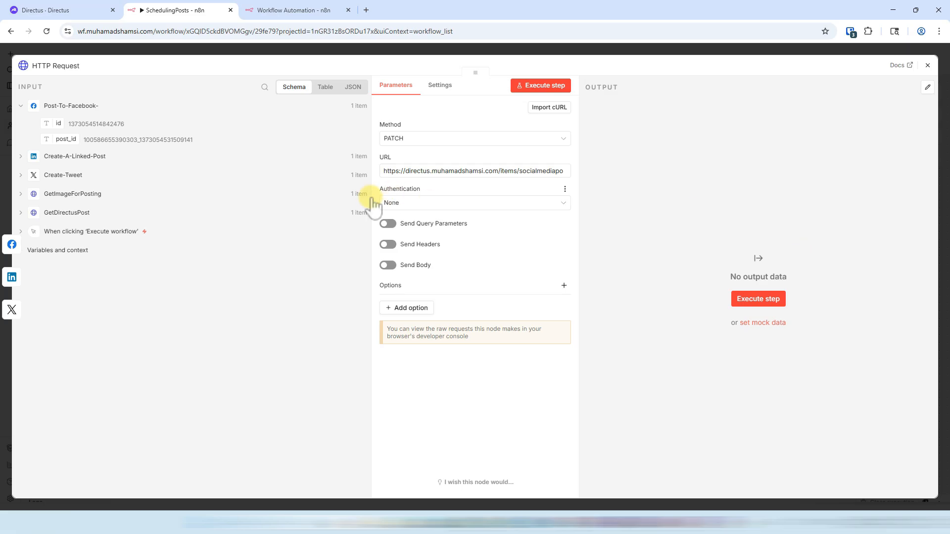
{"action": "left_click", "coordinate": [22, 213]}
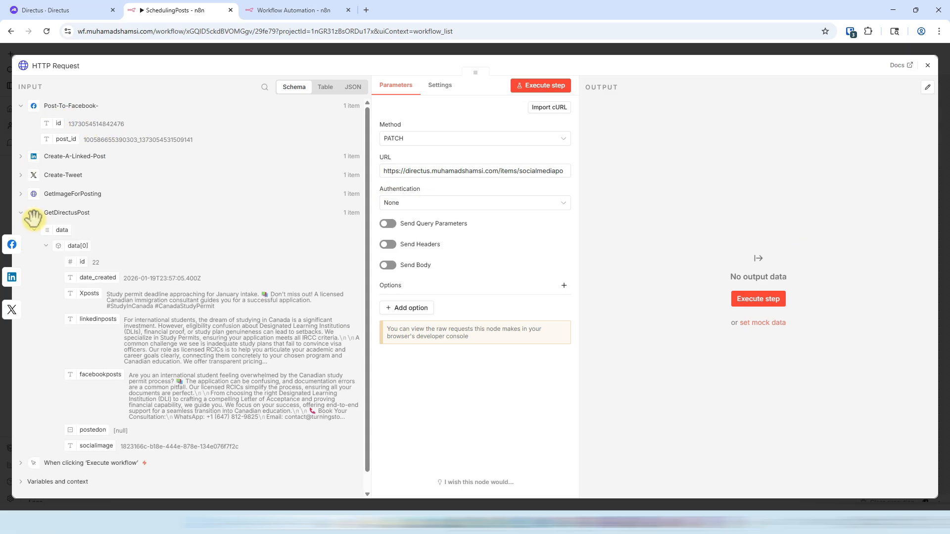
{"action": "scroll", "coordinate": [144, 300], "scroll_direction": "down", "scroll_amount": 1}
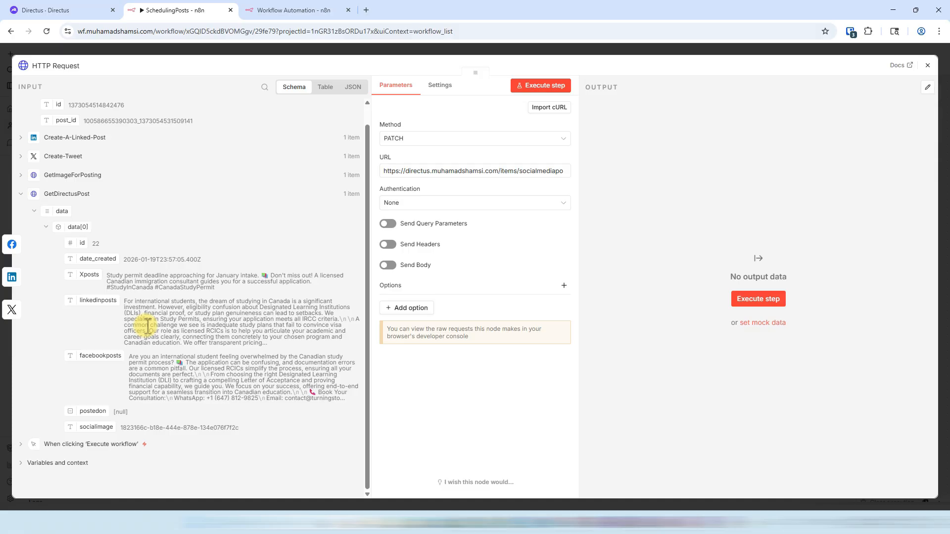
{"action": "left_click_drag", "start_coordinate": [81, 242], "coordinate": [561, 173]}
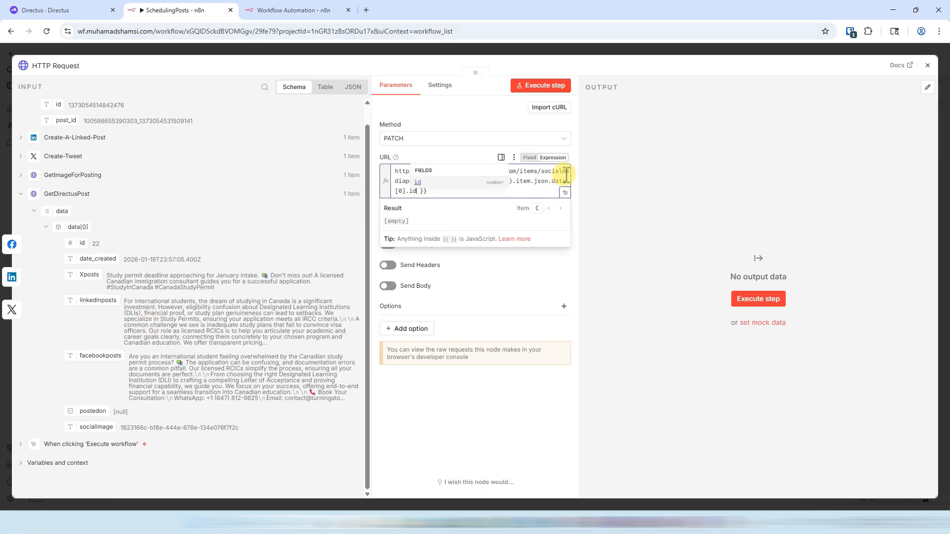
{"action": "left_click", "coordinate": [564, 192]}
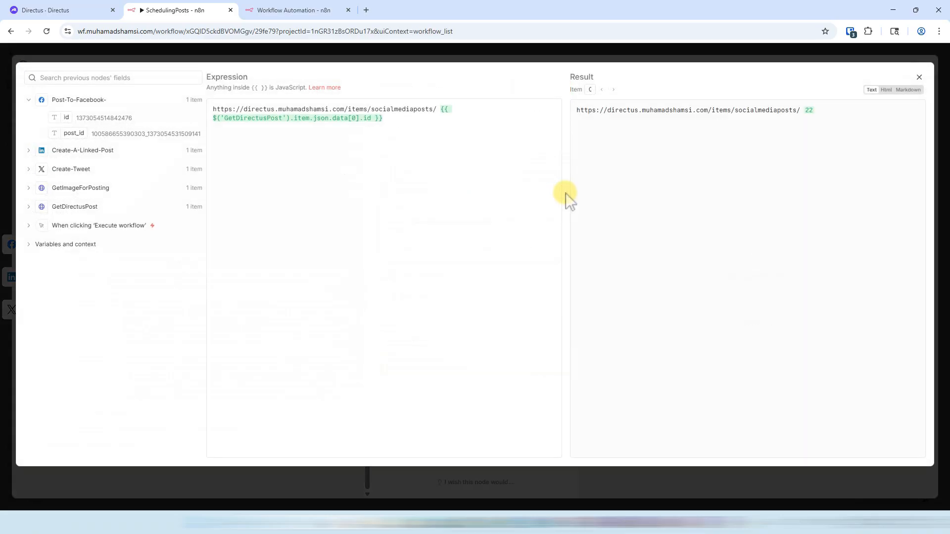
{"action": "left_click", "coordinate": [441, 109]}
{"action": "key", "text": "BackSpace"}
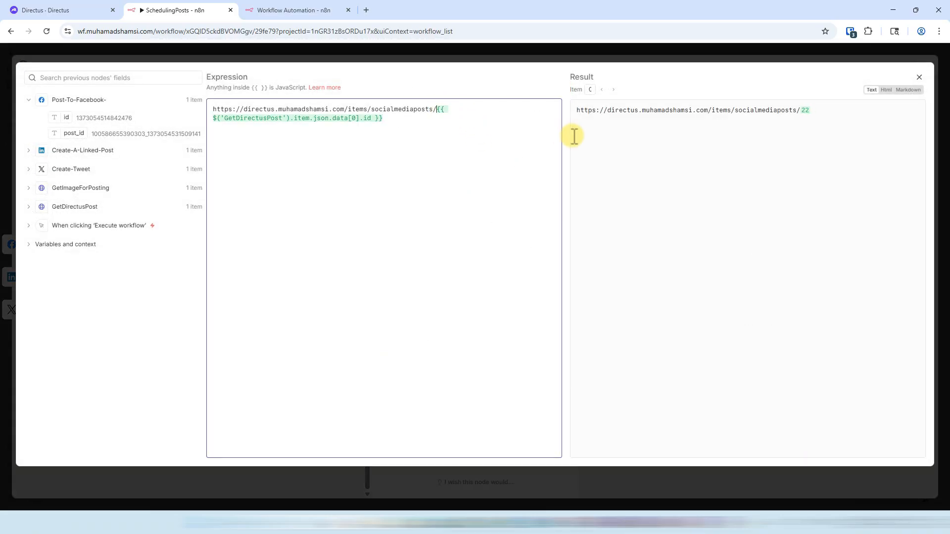
{"action": "left_click", "coordinate": [811, 109]}
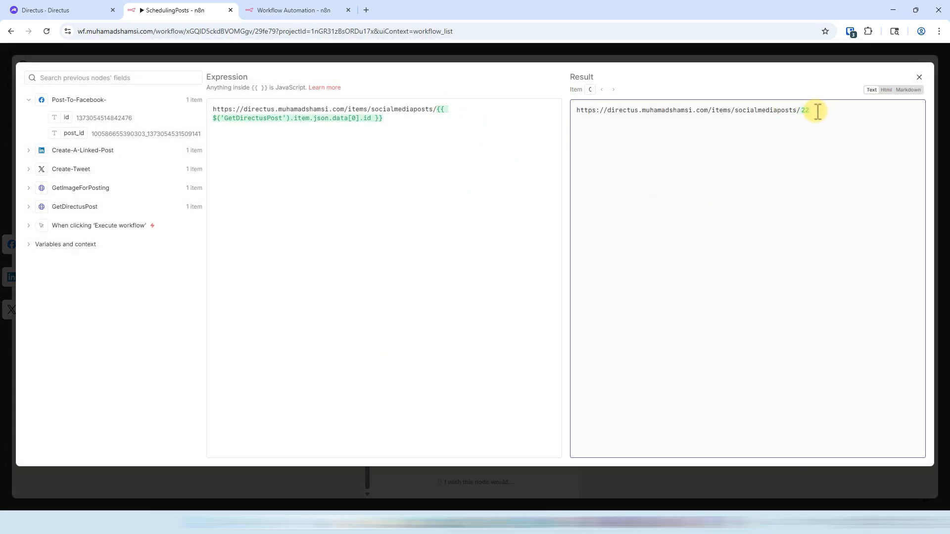
{"action": "double_click", "coordinate": [806, 110]}
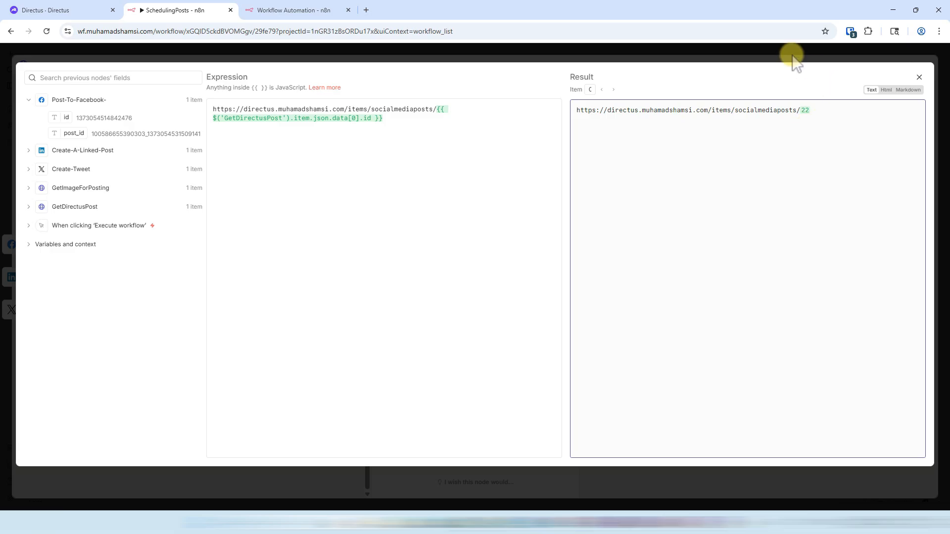
{"action": "left_click", "coordinate": [721, 54]}
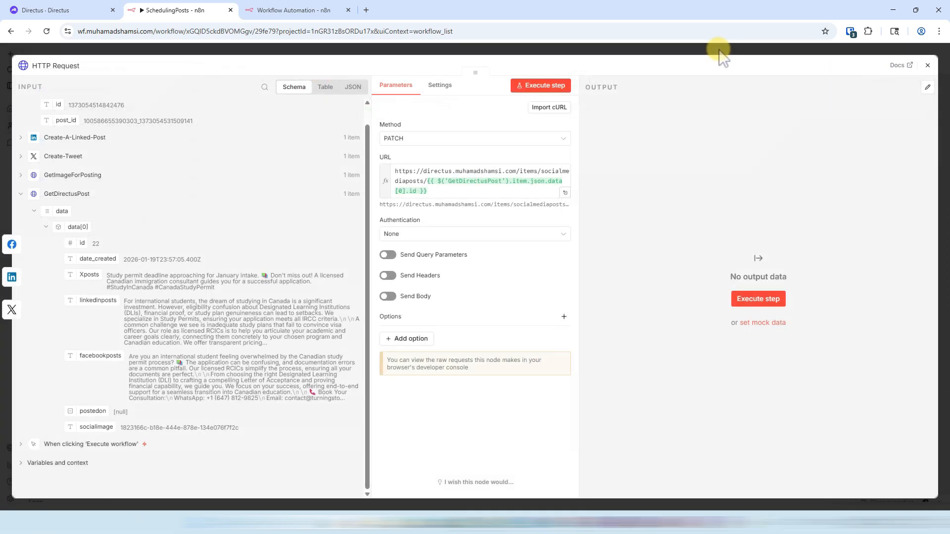
Check a post's Postedon field in Directus, and return to n8n to review the request's URL expression.
{"action": "left_click", "coordinate": [91, 10]}
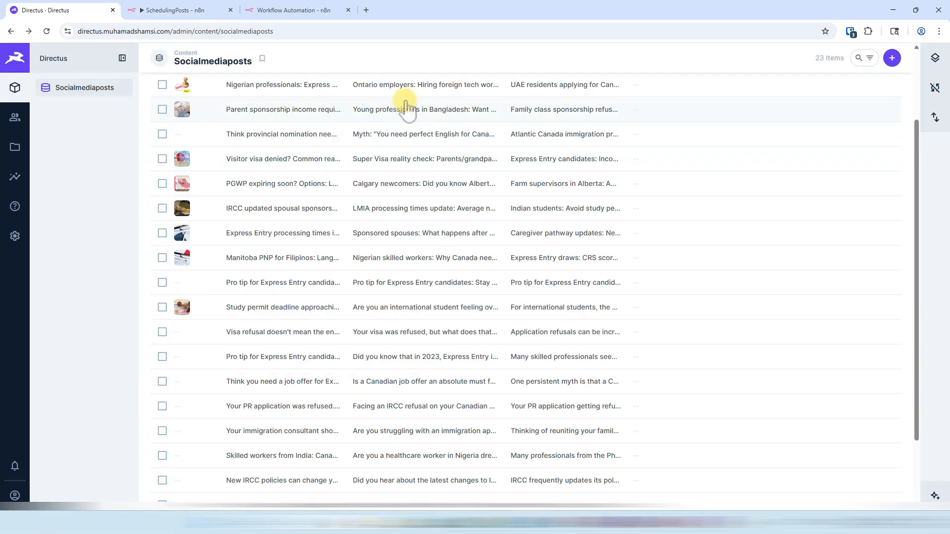
{"action": "left_click", "coordinate": [363, 174]}
{"action": "scroll", "coordinate": [360, 364], "scroll_direction": "down", "scroll_amount": 3}
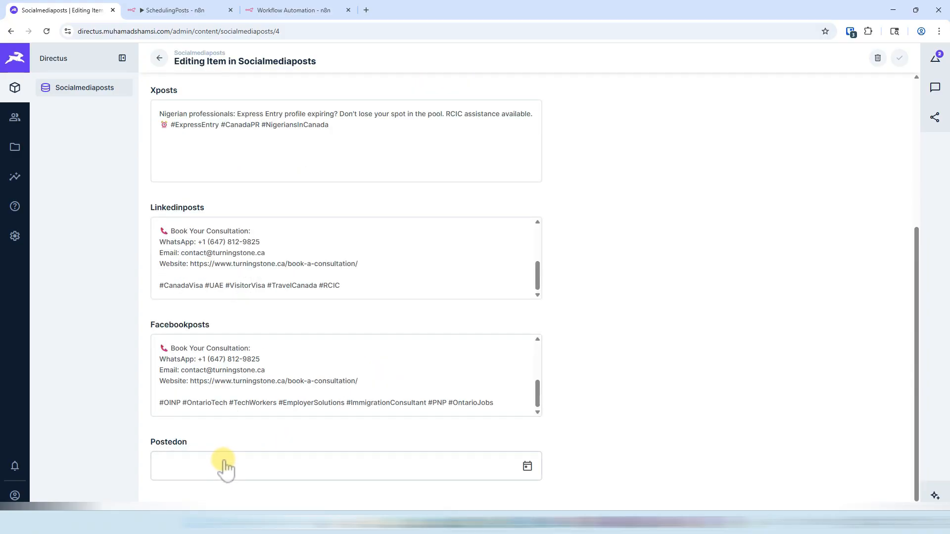
{"action": "left_click", "coordinate": [197, 10]}
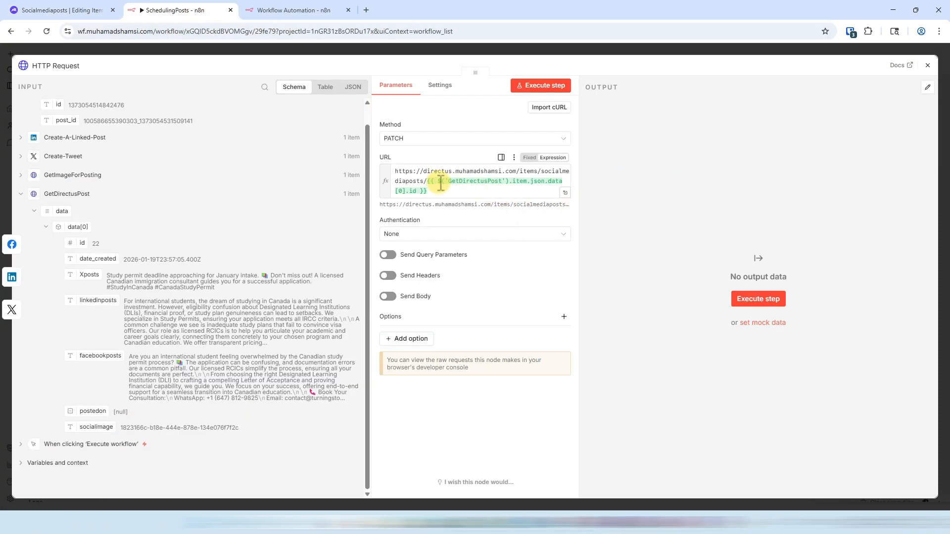
{"action": "left_click", "coordinate": [427, 191]}
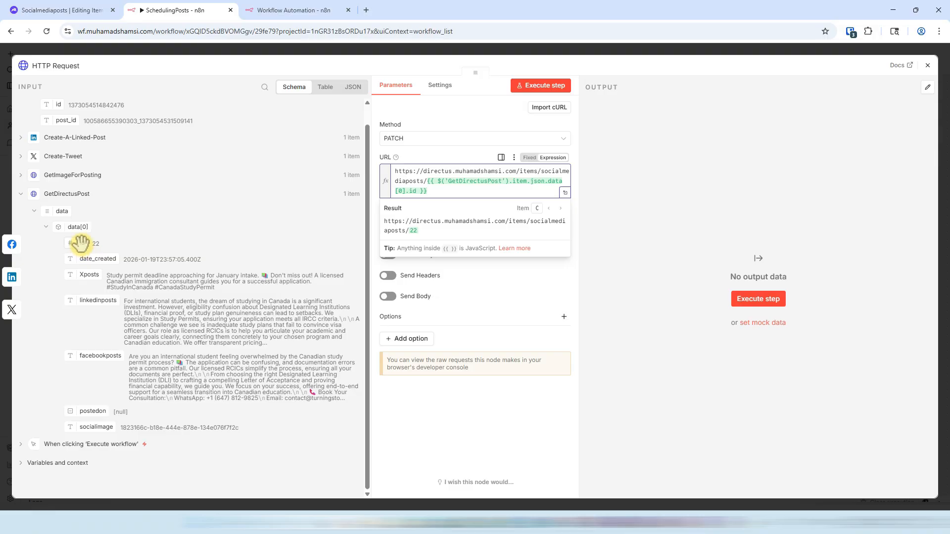
{"action": "left_click", "coordinate": [437, 432]}
Authenticate the request with Generic Credential Type, Bearer Auth and the DirectUs-Server credential, and enable sending a body.
{"action": "left_click", "coordinate": [422, 237]}
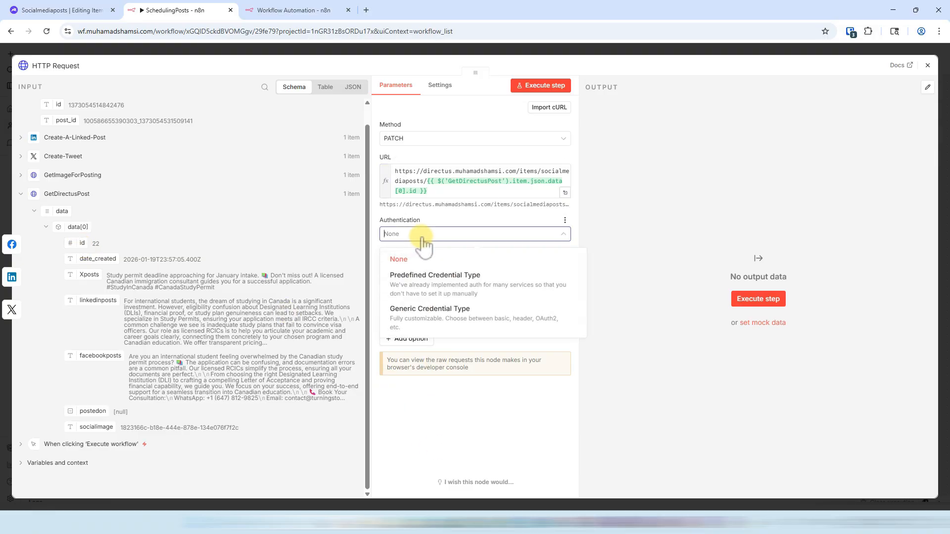
{"action": "left_click", "coordinate": [411, 312]}
{"action": "left_click", "coordinate": [420, 266]}
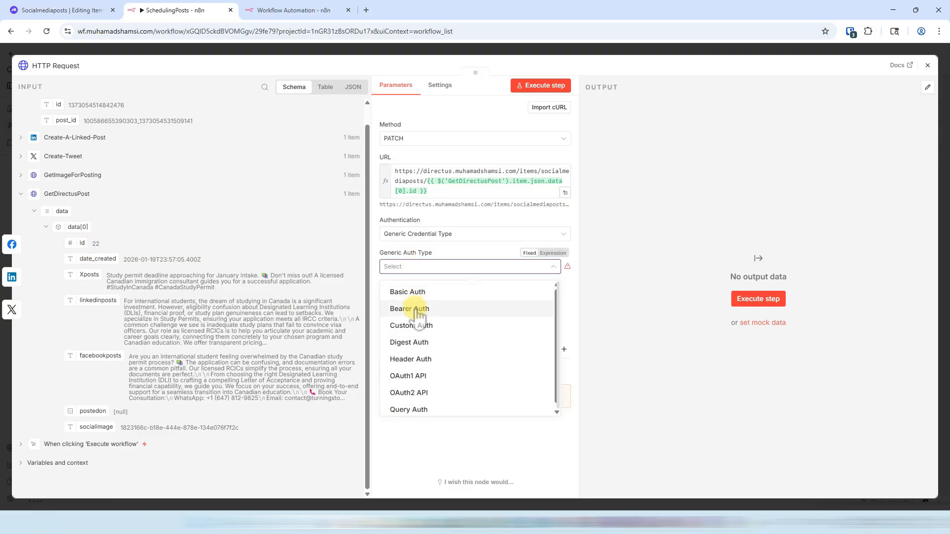
{"action": "left_click", "coordinate": [415, 309]}
{"action": "left_click", "coordinate": [419, 297]}
{"action": "left_click", "coordinate": [419, 319]}
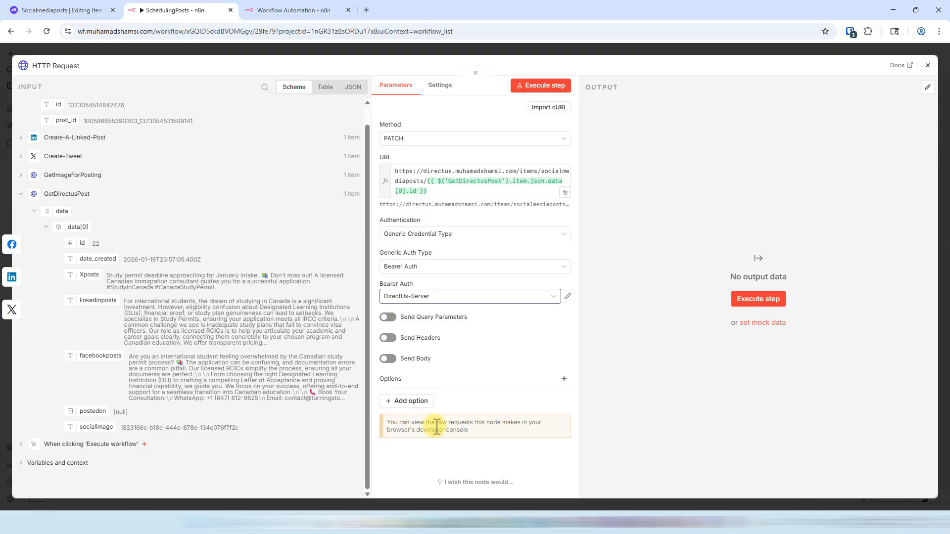
{"action": "left_click", "coordinate": [388, 358]}
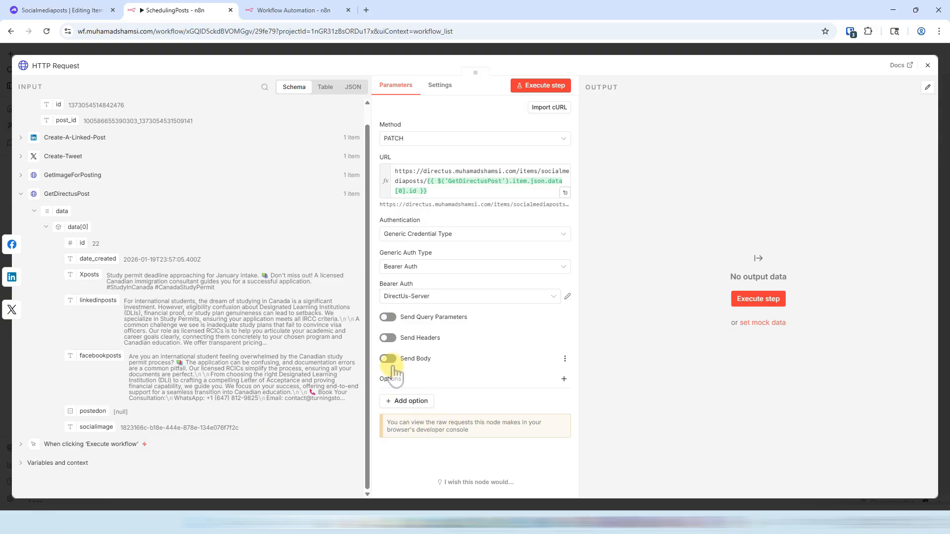
{"action": "scroll", "coordinate": [500, 383], "scroll_direction": "down", "scroll_amount": 3}
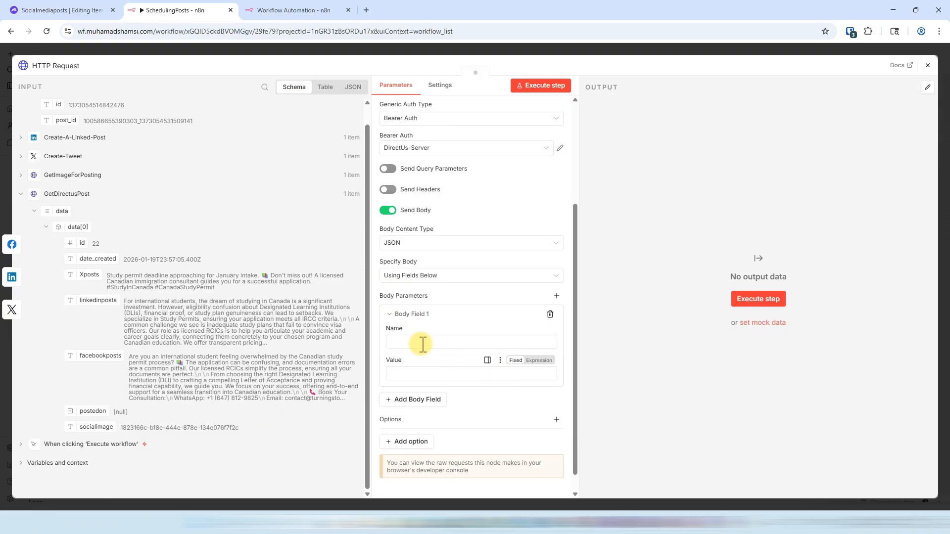
{"action": "left_click", "coordinate": [416, 245]}
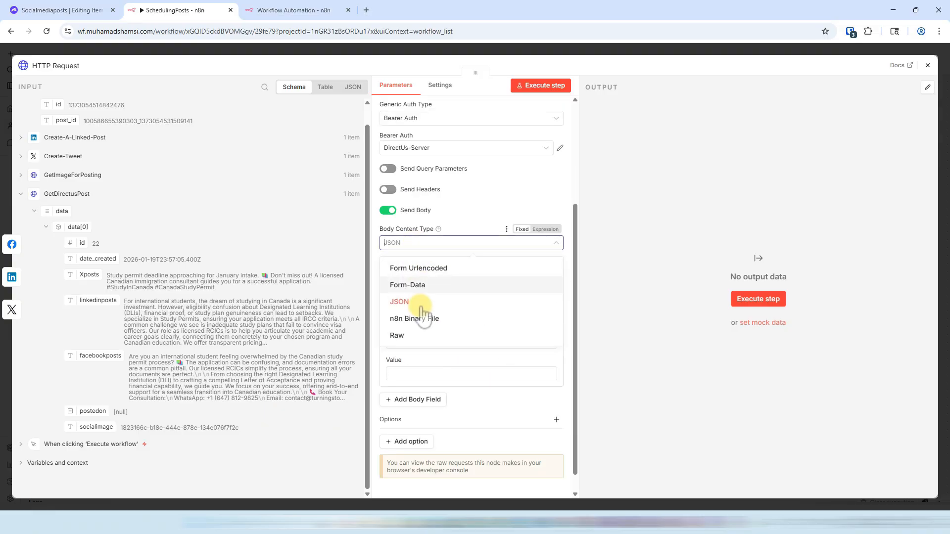
{"action": "left_click", "coordinate": [412, 340]}
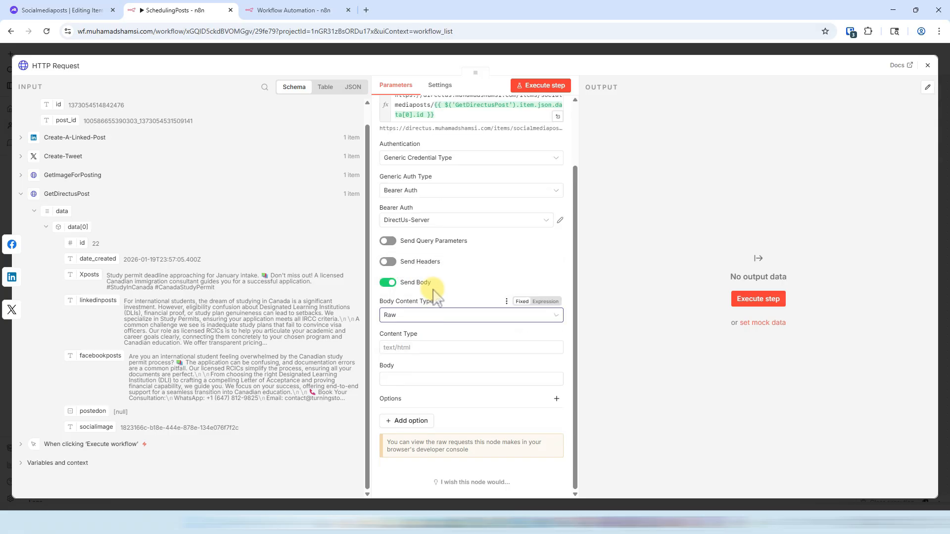
{"action": "left_click", "coordinate": [415, 319]}
{"action": "left_click", "coordinate": [464, 272]}
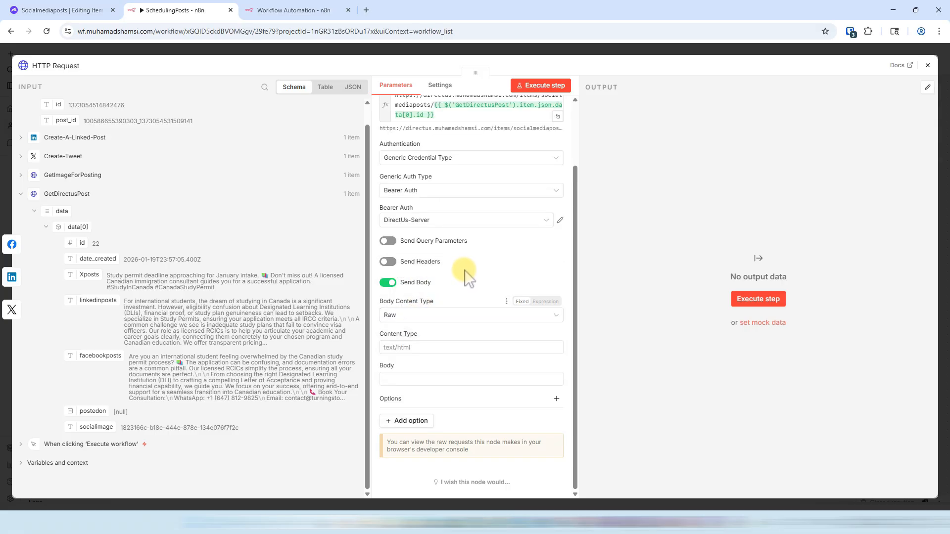
{"action": "left_click", "coordinate": [425, 317]}
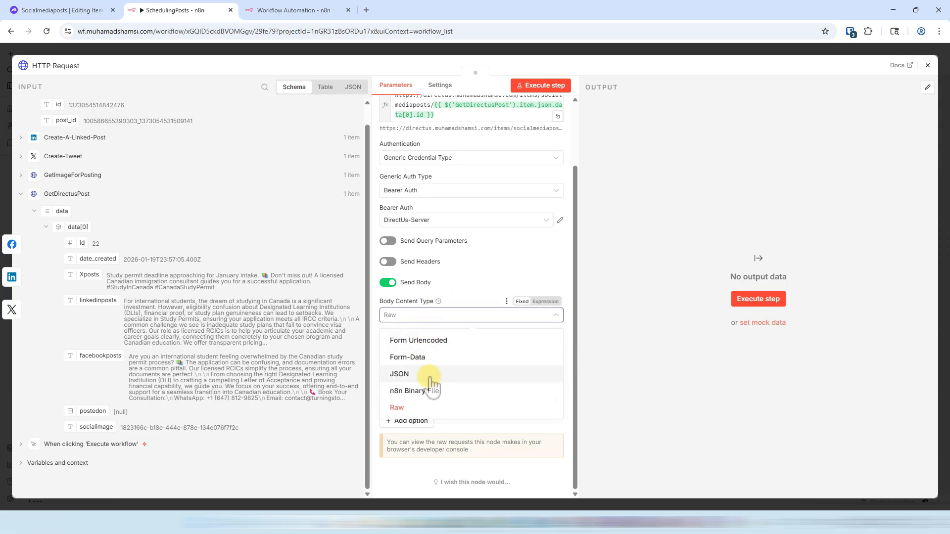
{"action": "left_click", "coordinate": [406, 374]}
{"action": "scroll", "coordinate": [475, 395], "scroll_direction": "down", "scroll_amount": 2}
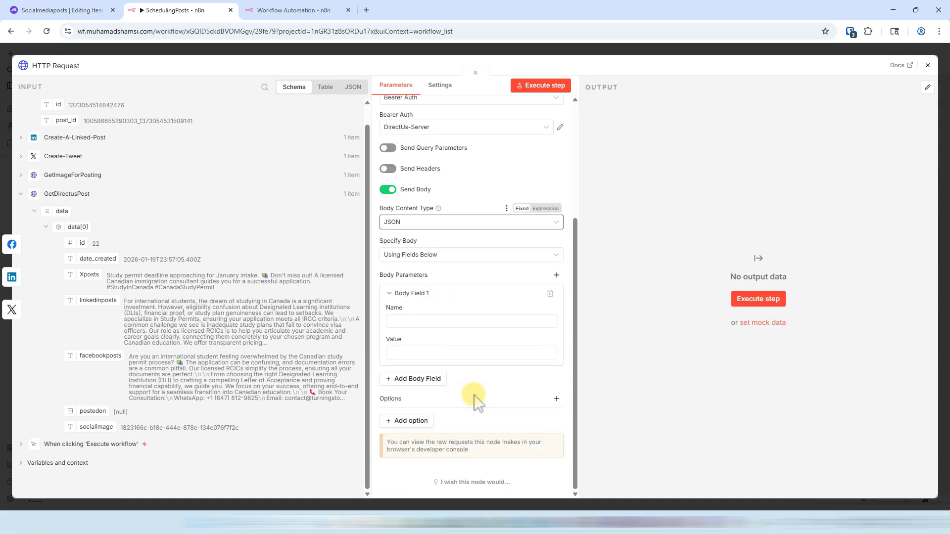
Specify the request body using JSON and write an object whose "postedon" key has the value "{{$now.toISO()}}".
{"action": "left_click", "coordinate": [449, 257]}
{"action": "left_click", "coordinate": [427, 299]}
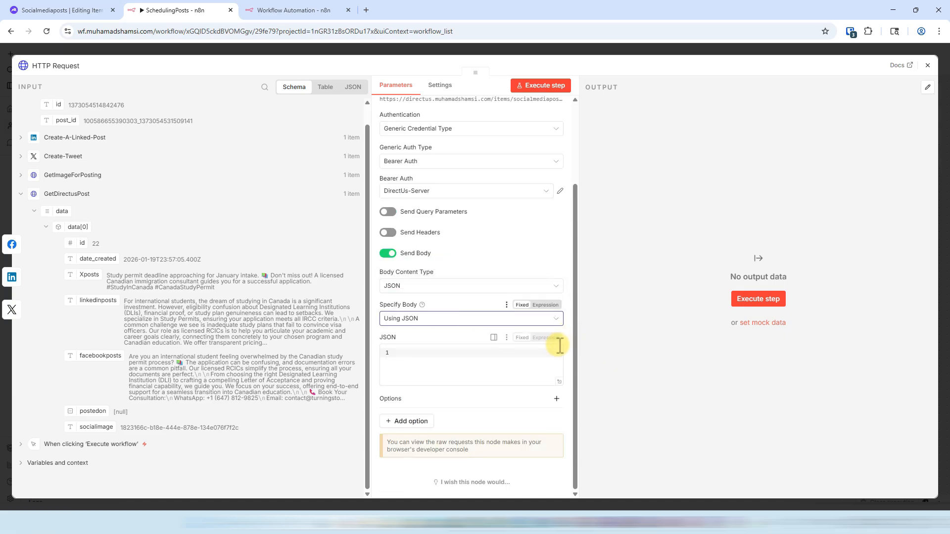
{"action": "left_click", "coordinate": [560, 383]}
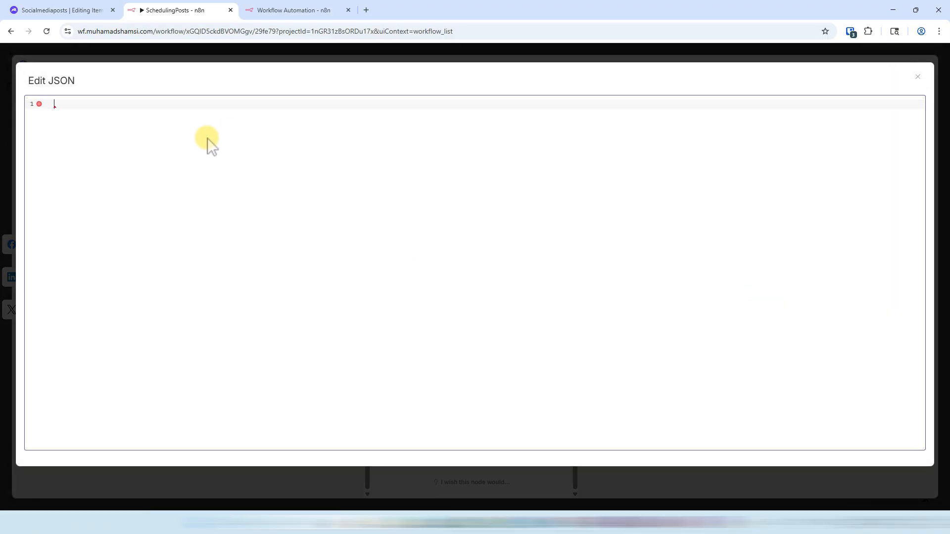
{"action": "type", "text": "{}"}
{"action": "key", "text": "Return"}
{"action": "type", "text": "posted"}
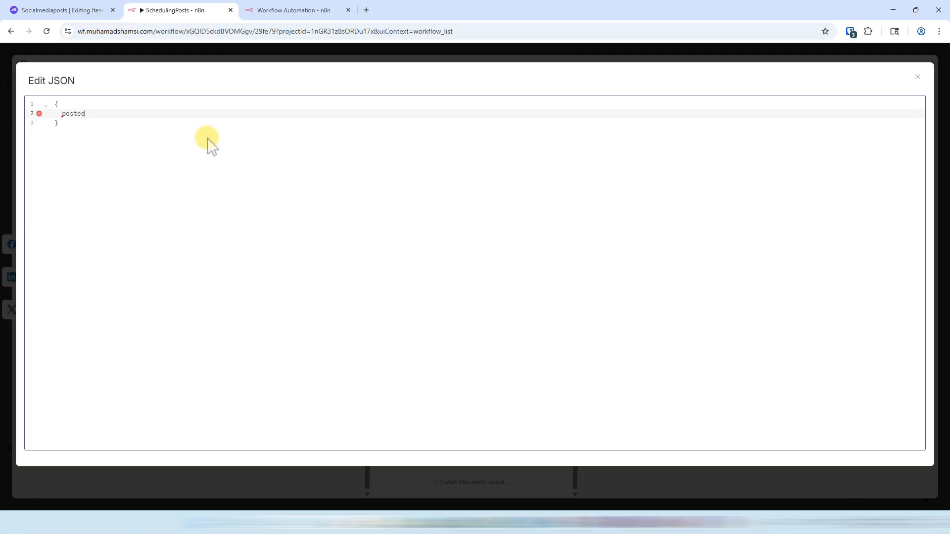
{"action": "type", "text": "on\":"}
{"action": "type", "text": "\""}
{"action": "key", "text": "Up"}
{"action": "key", "text": "Down"}
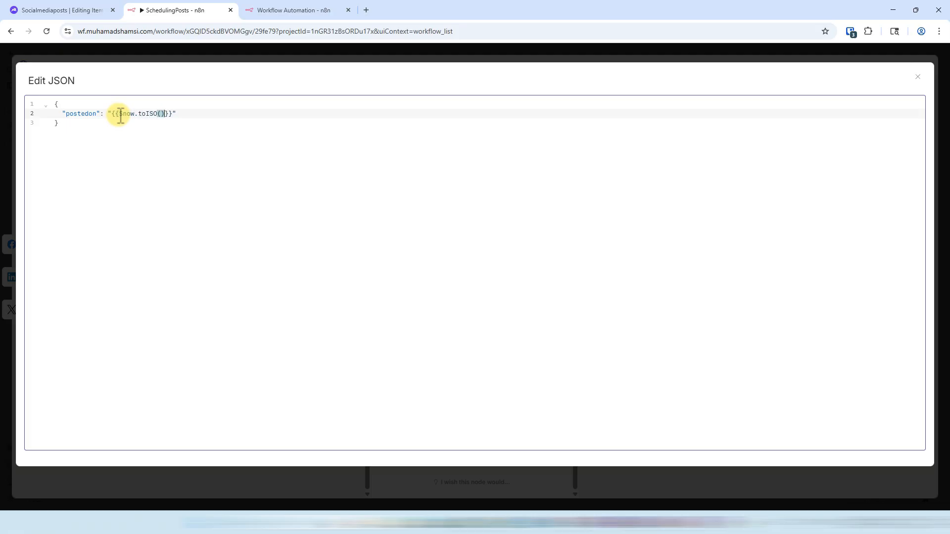
Switch the JSON body to an expression and check the resolved postedon date in the expanded expression editor.
{"action": "left_click", "coordinate": [183, 59]}
{"action": "left_click", "coordinate": [521, 367]}
{"action": "left_click", "coordinate": [542, 338]}
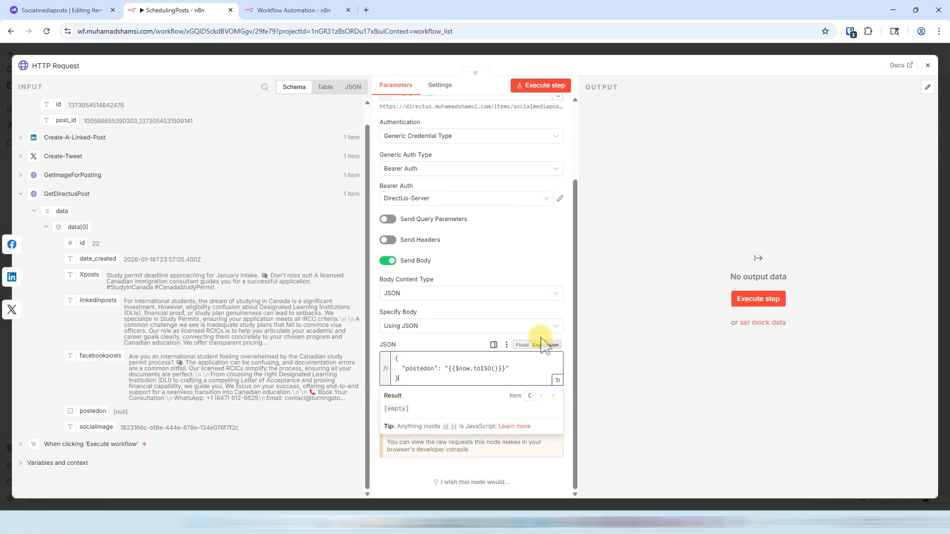
{"action": "left_click", "coordinate": [532, 371]}
{"action": "left_click", "coordinate": [557, 380]}
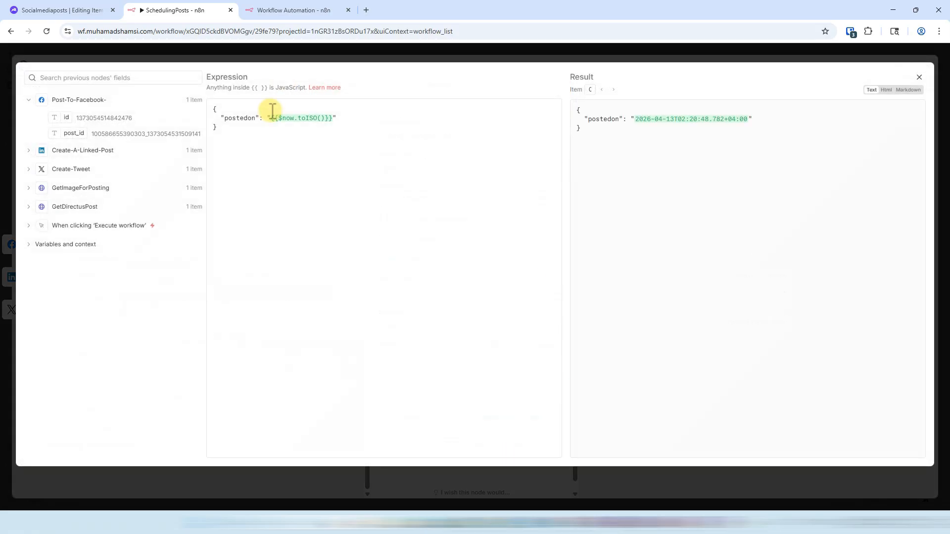
Check the postedon field in the socialmediaposts data model in Directus, and return to n8n to close the HTTP Request node.
{"action": "left_click", "coordinate": [66, 12]}
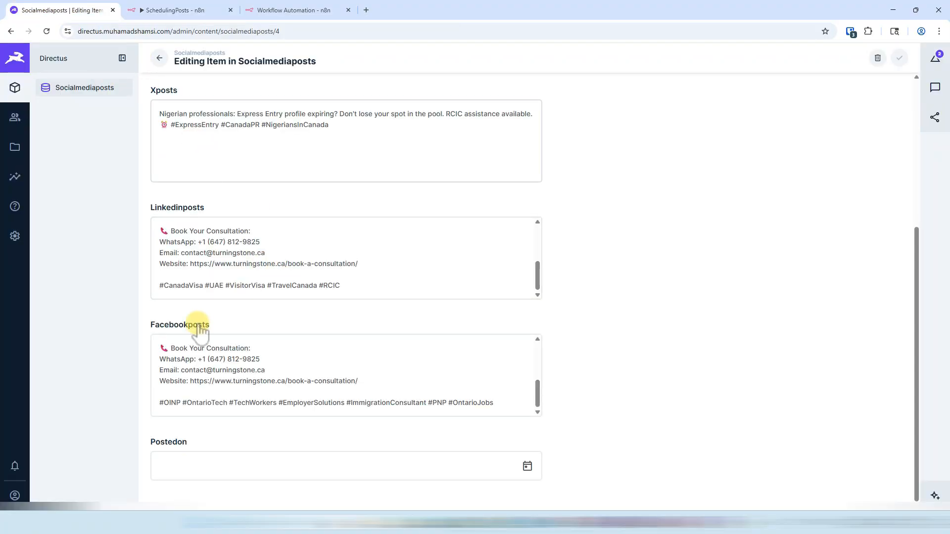
{"action": "left_click", "coordinate": [15, 236]}
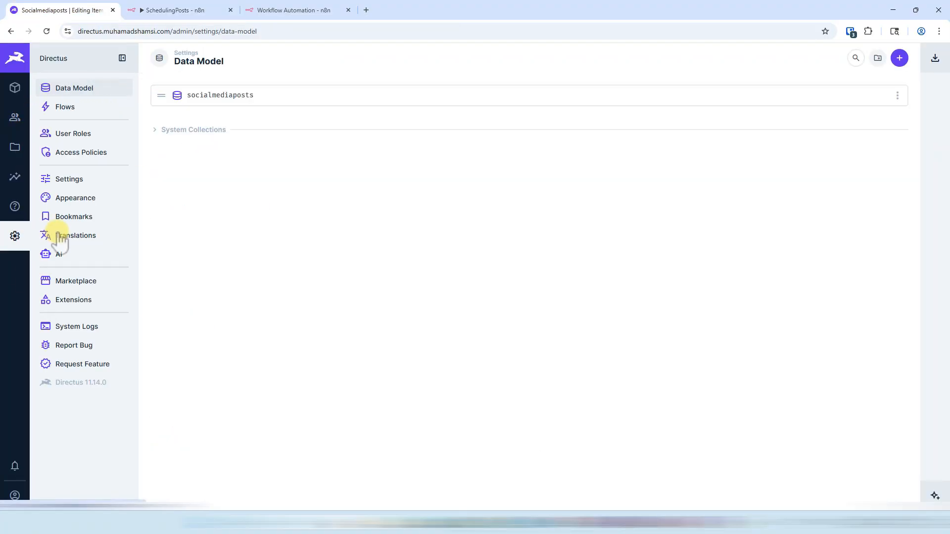
{"action": "left_click", "coordinate": [193, 97]}
{"action": "scroll", "coordinate": [229, 284], "scroll_direction": "down", "scroll_amount": 3}
{"action": "scroll", "coordinate": [247, 289], "scroll_direction": "up", "scroll_amount": 3}
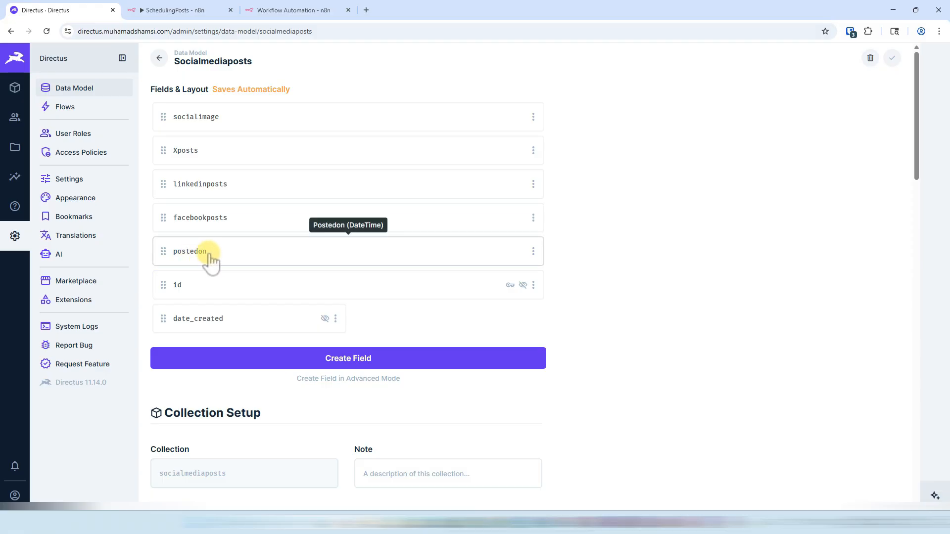
{"action": "left_click", "coordinate": [195, 9]}
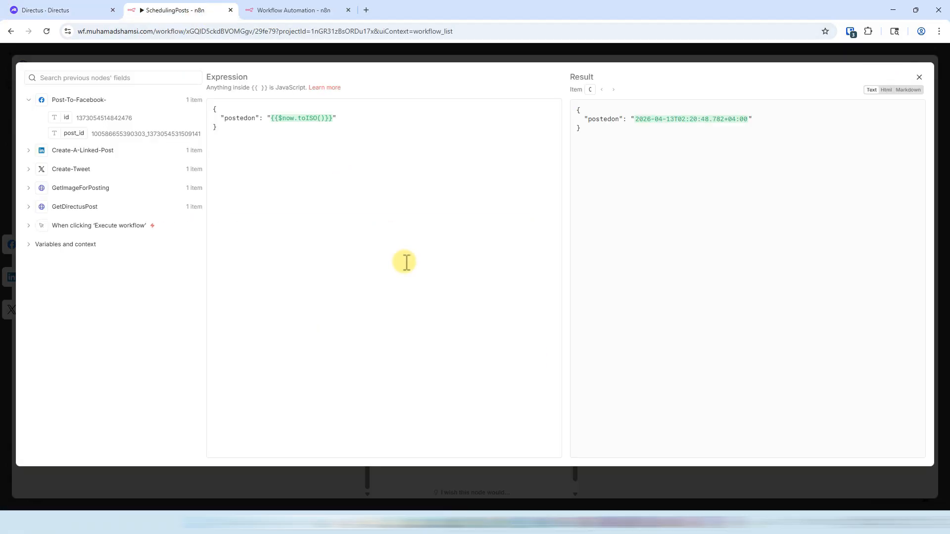
{"action": "left_click", "coordinate": [240, 129]}
{"action": "left_click", "coordinate": [290, 50]}
{"action": "left_click", "coordinate": [290, 50]}
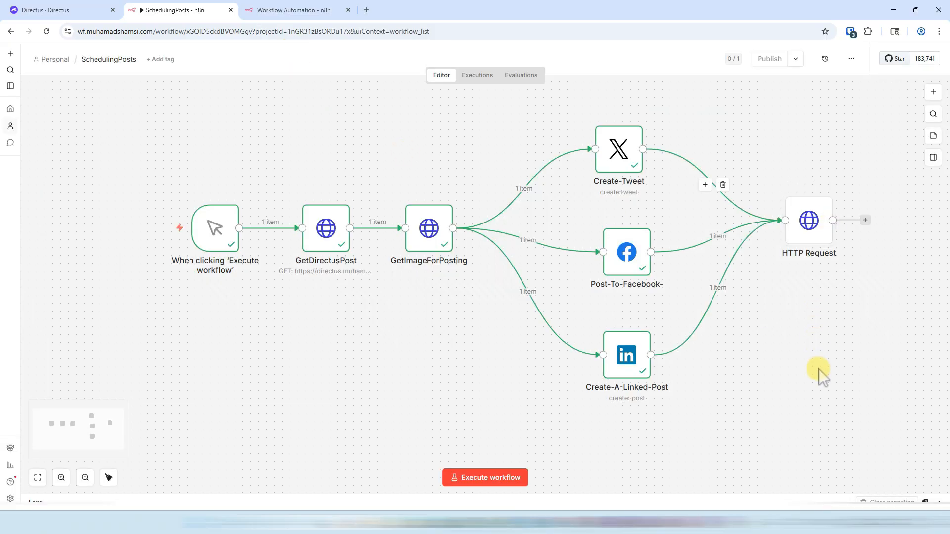
Rename the HTTP Request node as Add Post Status to Directus.
{"action": "left_click", "coordinate": [808, 230]}
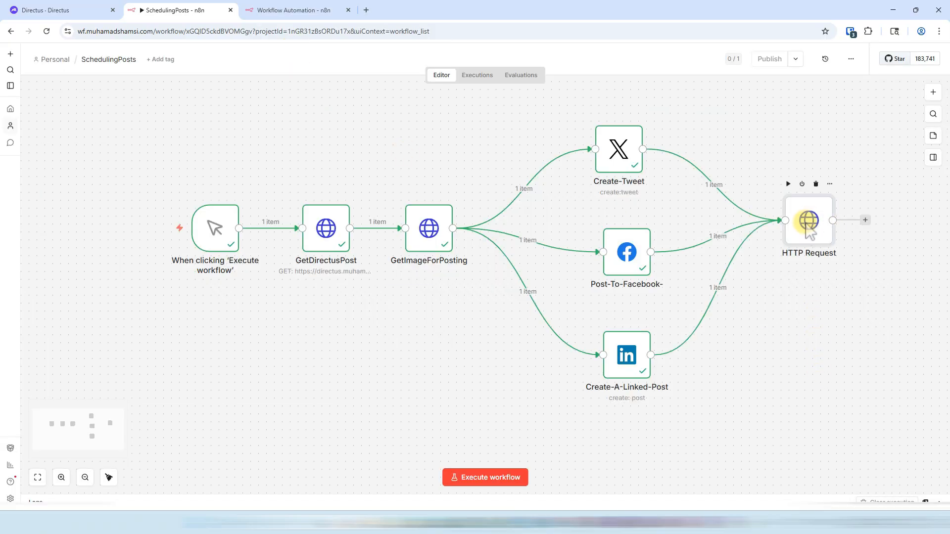
{"action": "key", "text": "F2"}
{"action": "type", "text": "Add Post Status to Directus"}
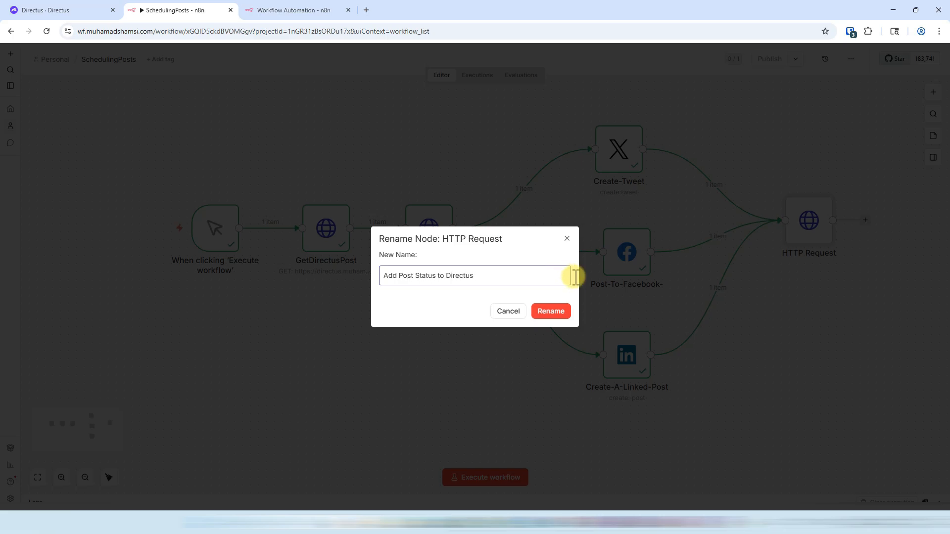
{"action": "left_click", "coordinate": [553, 312]}
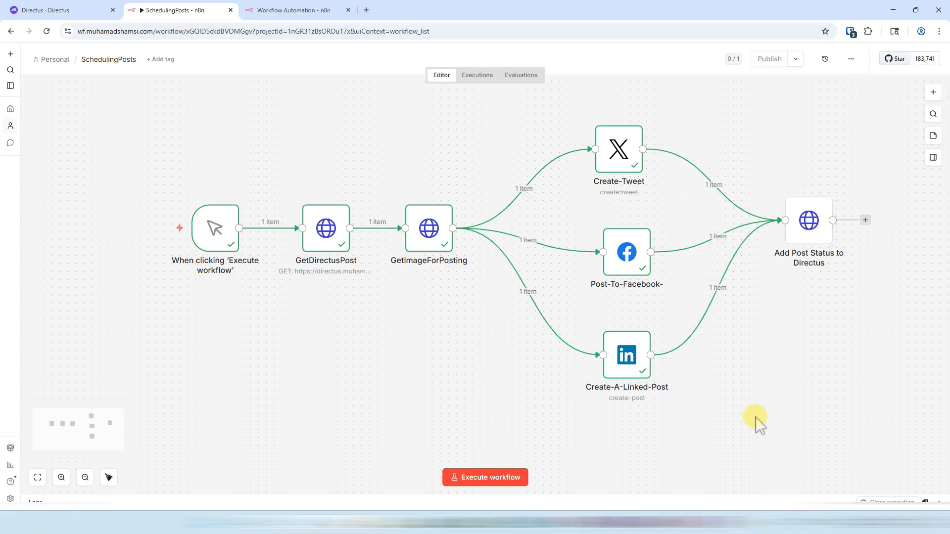
Execute only the Add Post Status to Directus node and open it to examine its output.
{"action": "mouse_move", "coordinate": [719, 191]}
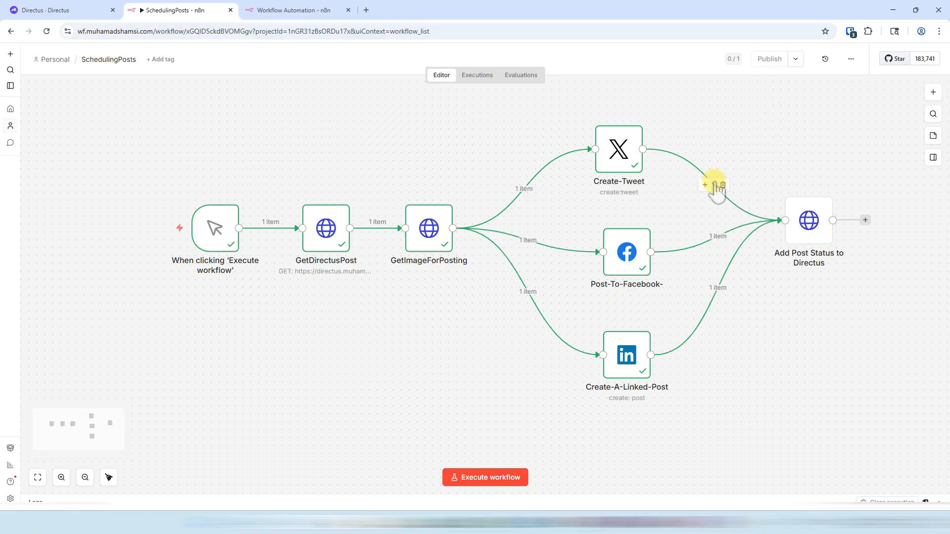
{"action": "mouse_move", "coordinate": [797, 208]}
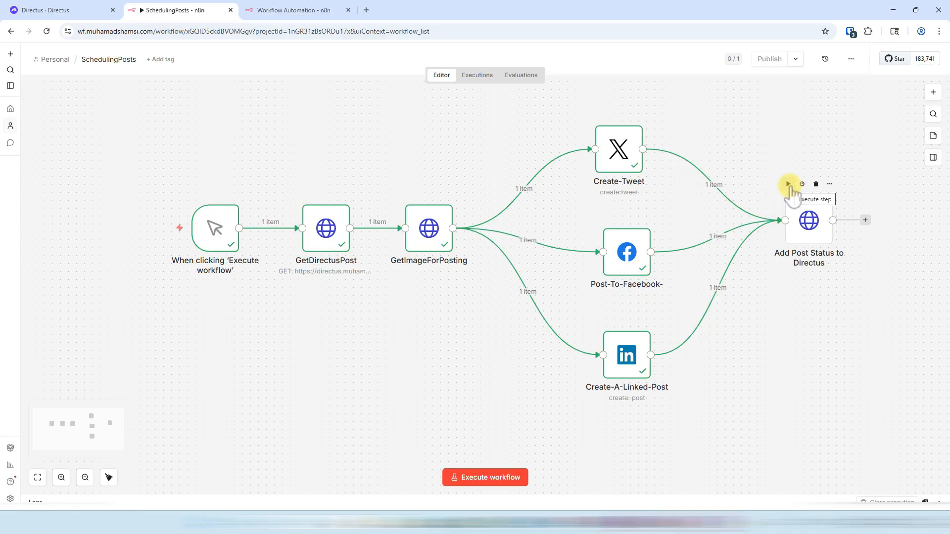
{"action": "left_click", "coordinate": [788, 184]}
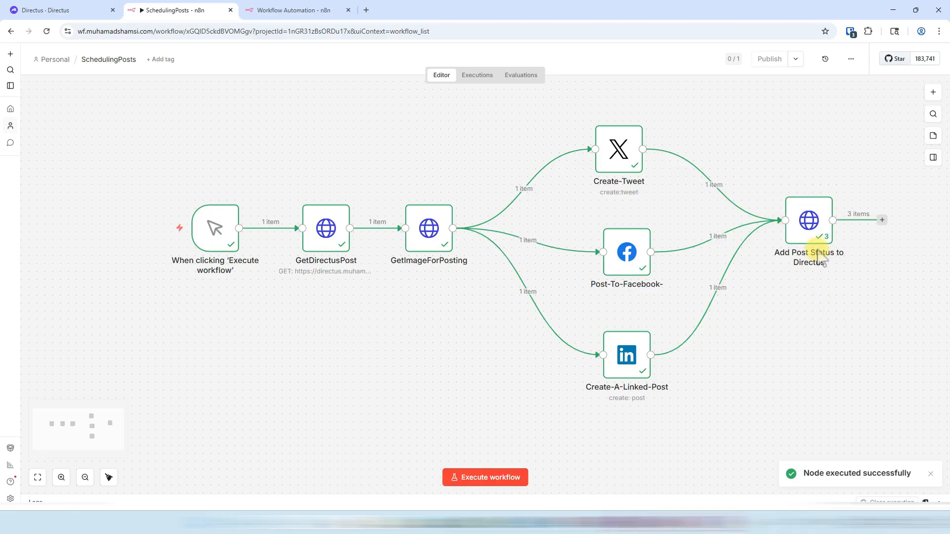
{"action": "double_click", "coordinate": [814, 240]}
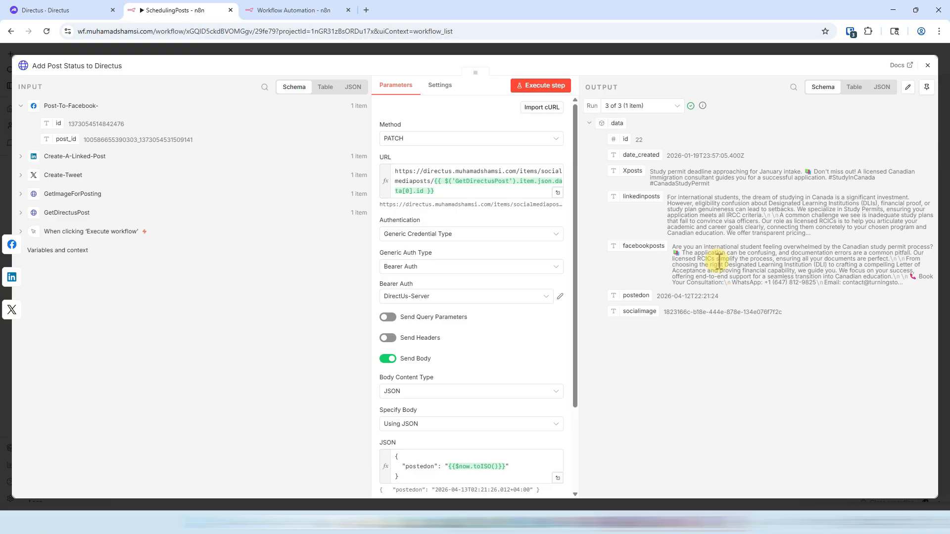
Switch to Directus, open the study permit deadline post and check its Postedon field and revision history.
{"action": "left_click", "coordinate": [56, 11]}
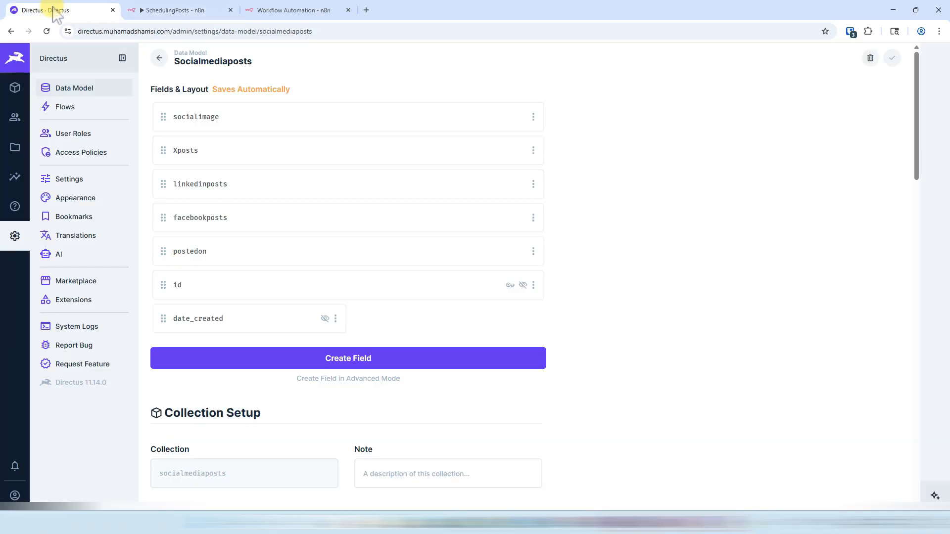
{"action": "left_click", "coordinate": [15, 88]}
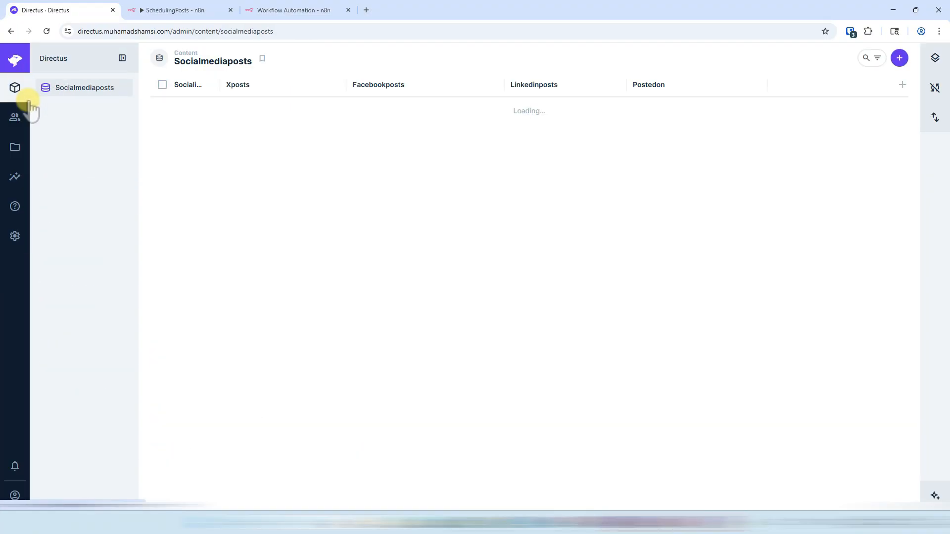
{"action": "scroll", "coordinate": [329, 361], "scroll_direction": "down", "scroll_amount": 2}
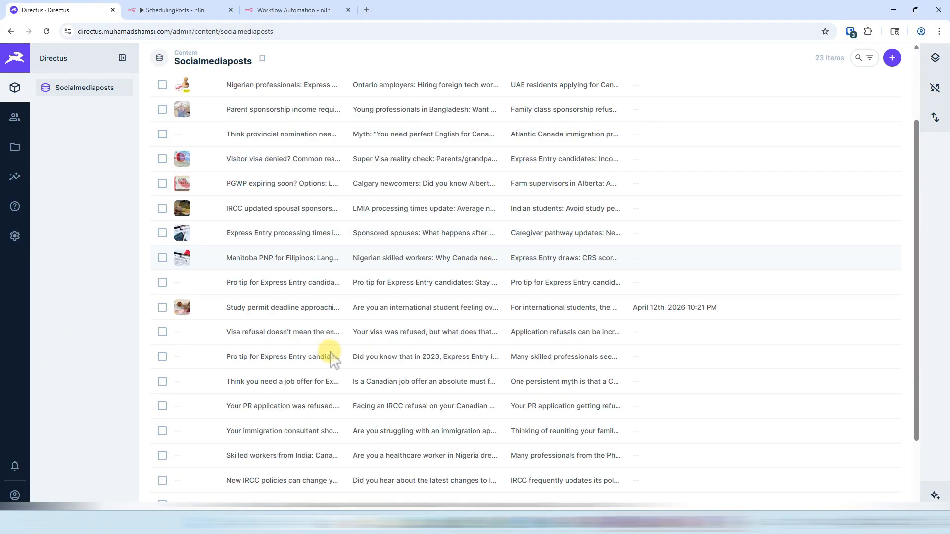
{"action": "left_click", "coordinate": [509, 312]}
{"action": "scroll", "coordinate": [509, 314], "scroll_direction": "down", "scroll_amount": 5}
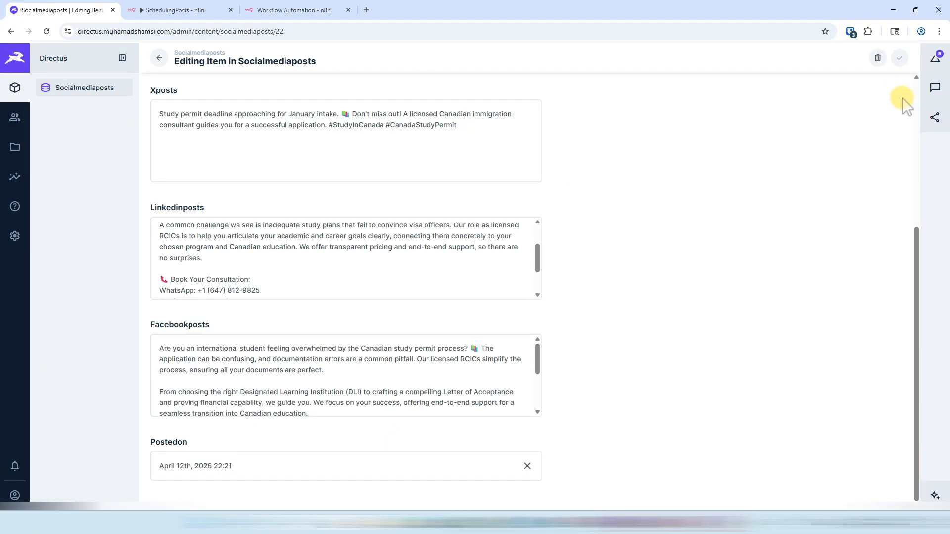
{"action": "left_click", "coordinate": [935, 58]}
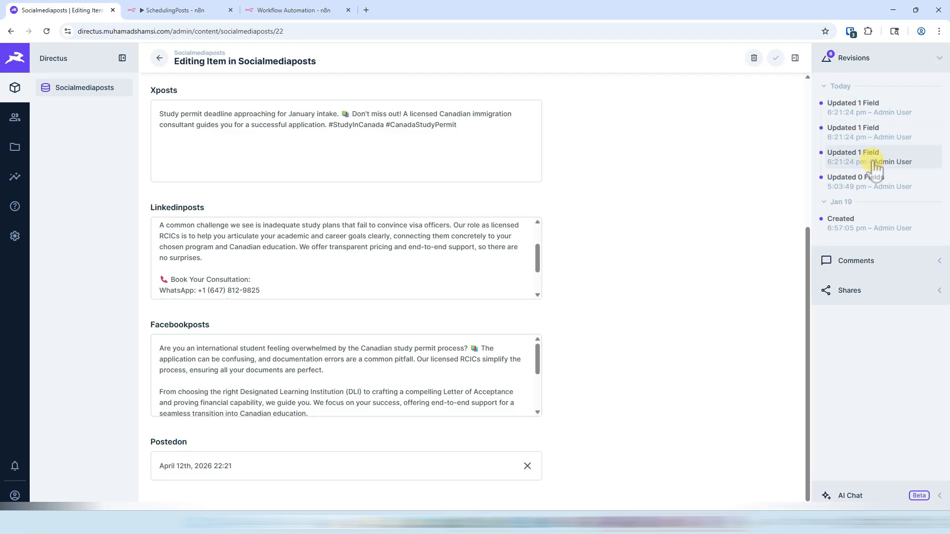
{"action": "mouse_move", "coordinate": [863, 126]}
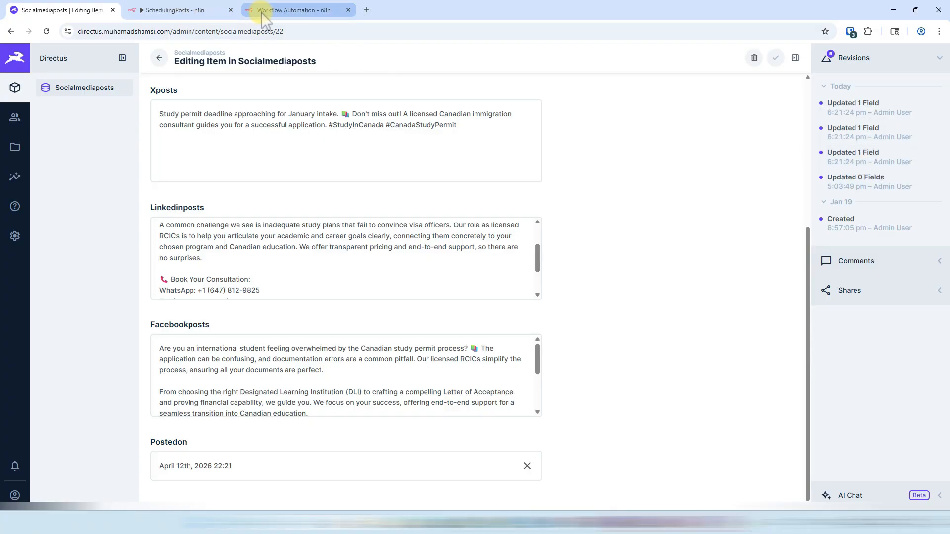
Back in n8n, remove the connections into Add Post Status to Directus and add a Merge node after Create-Tweet.
{"action": "left_click", "coordinate": [188, 10]}
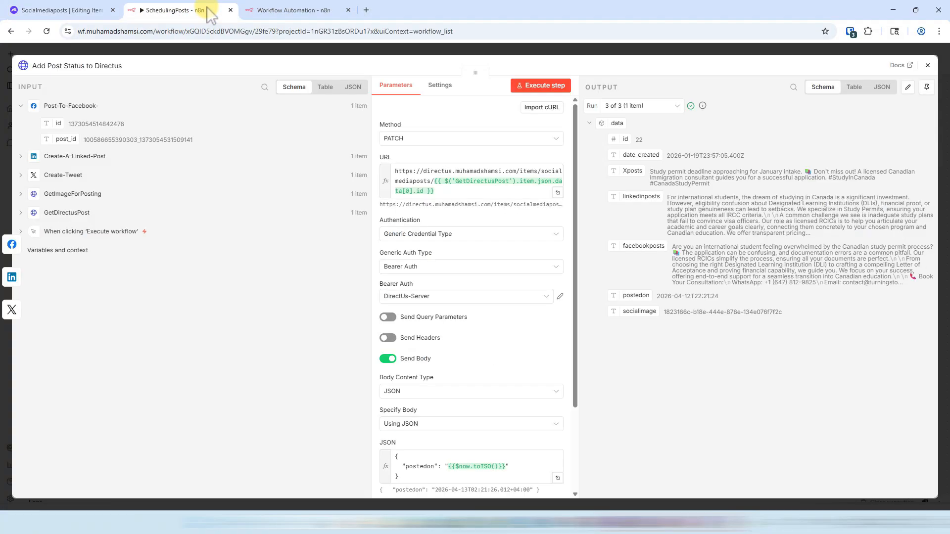
{"action": "left_click", "coordinate": [614, 49]}
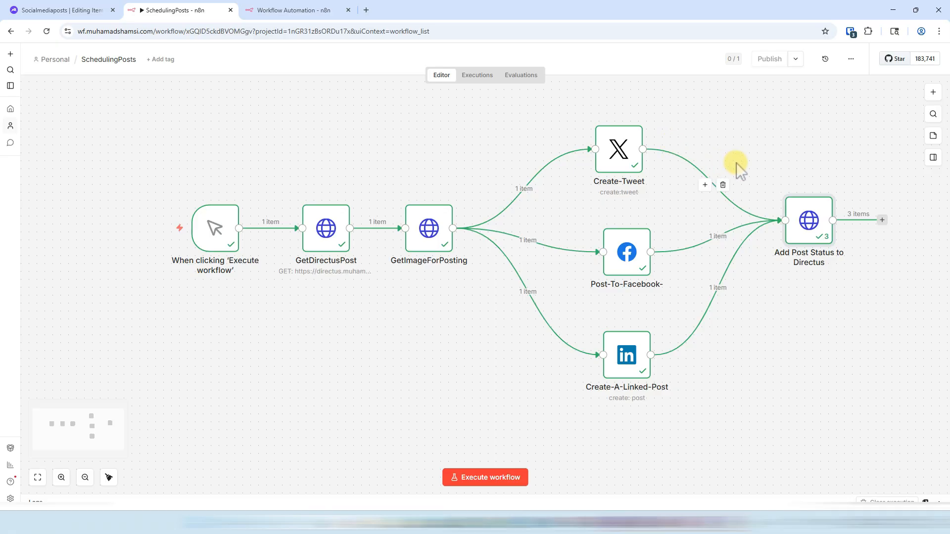
{"action": "left_click_drag", "start_coordinate": [810, 219], "coordinate": [835, 221]}
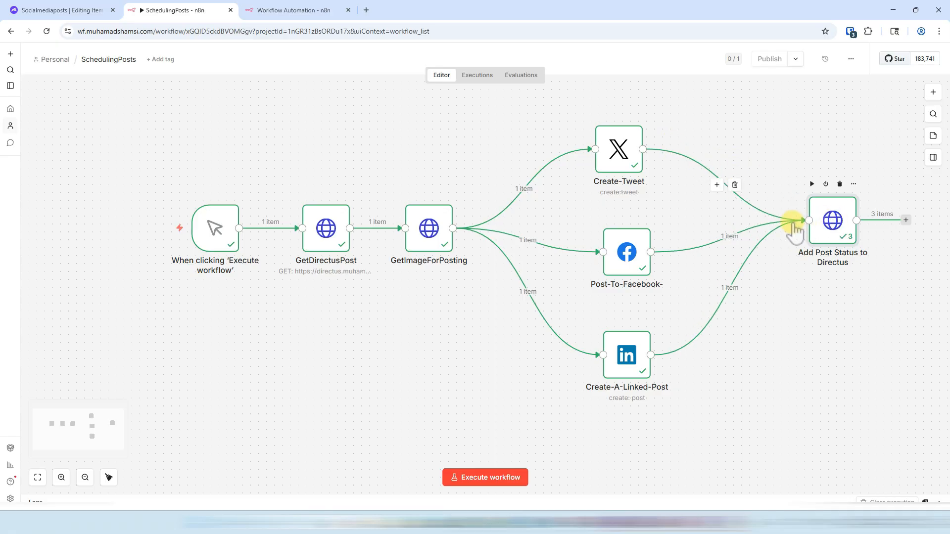
{"action": "left_click", "coordinate": [737, 187]}
{"action": "type", "text": "merge"}
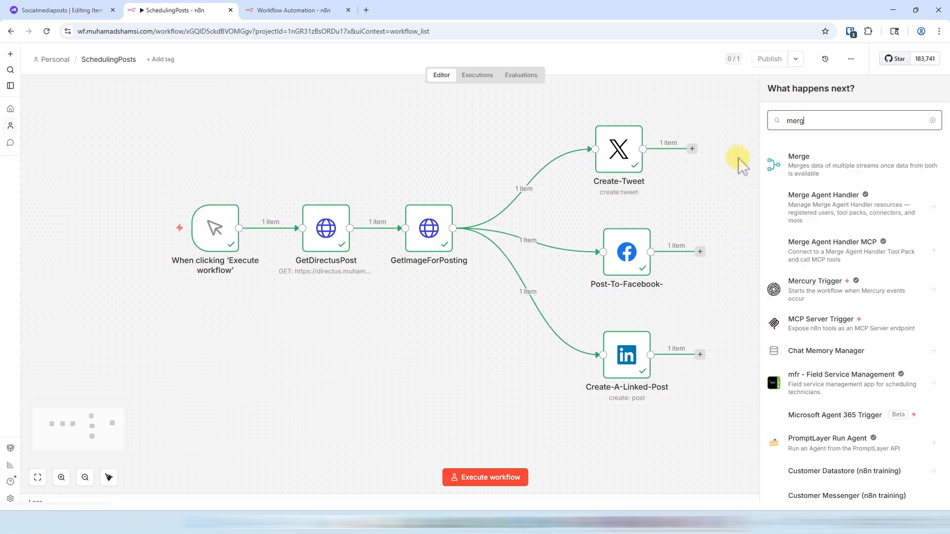
{"action": "left_click", "coordinate": [798, 166]}
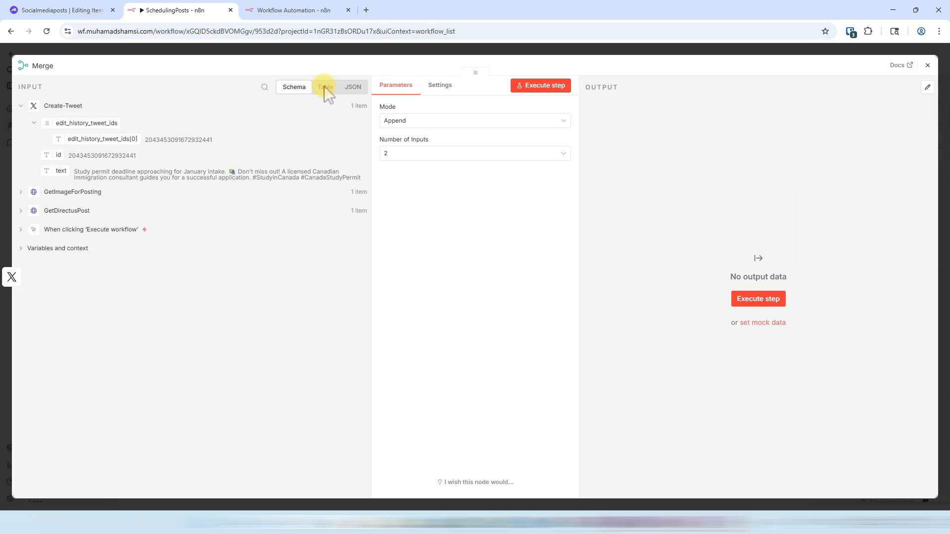
Set the Merge node's mode to Choose Branch with 3 inputs, and check which input's data it uses.
{"action": "left_click", "coordinate": [448, 121]}
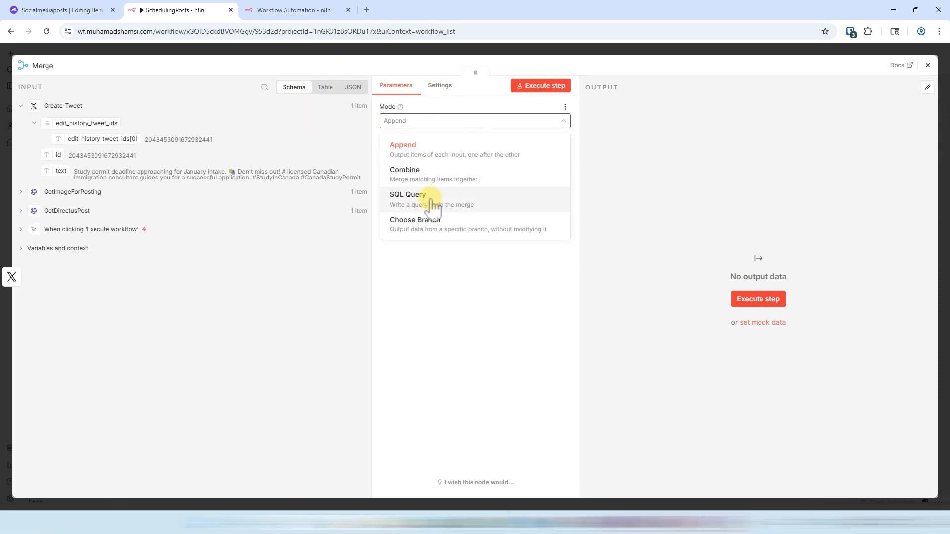
{"action": "left_click", "coordinate": [431, 225]}
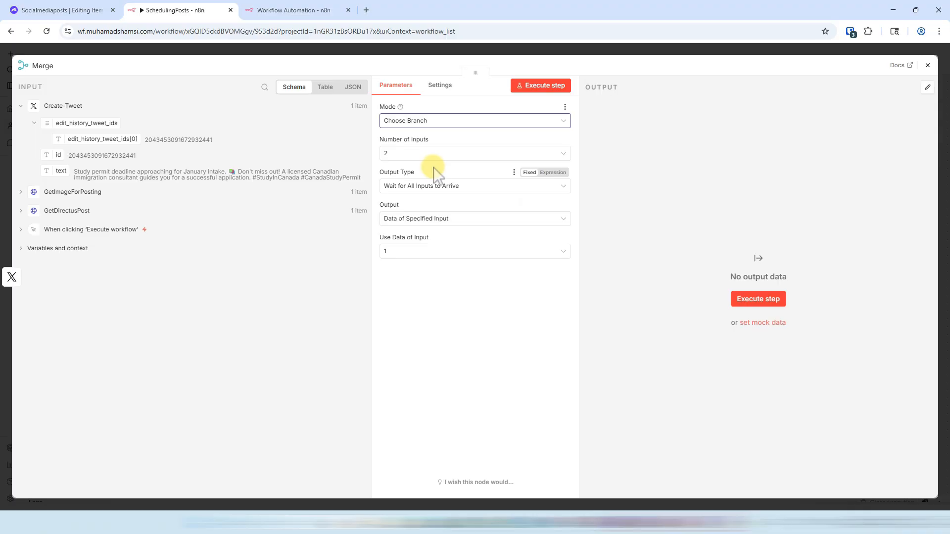
{"action": "left_click", "coordinate": [422, 154]}
{"action": "left_click", "coordinate": [420, 196]}
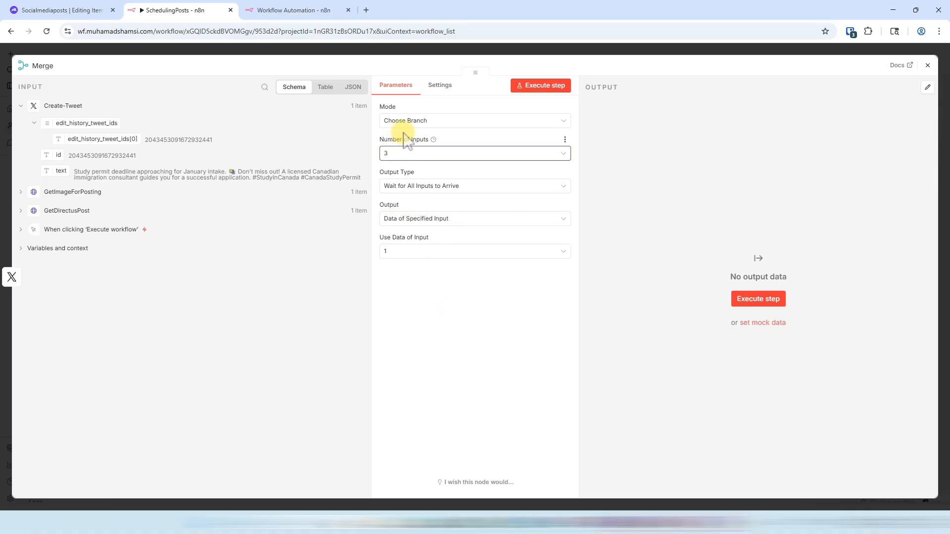
{"action": "left_click", "coordinate": [420, 124]}
{"action": "left_click", "coordinate": [420, 124]}
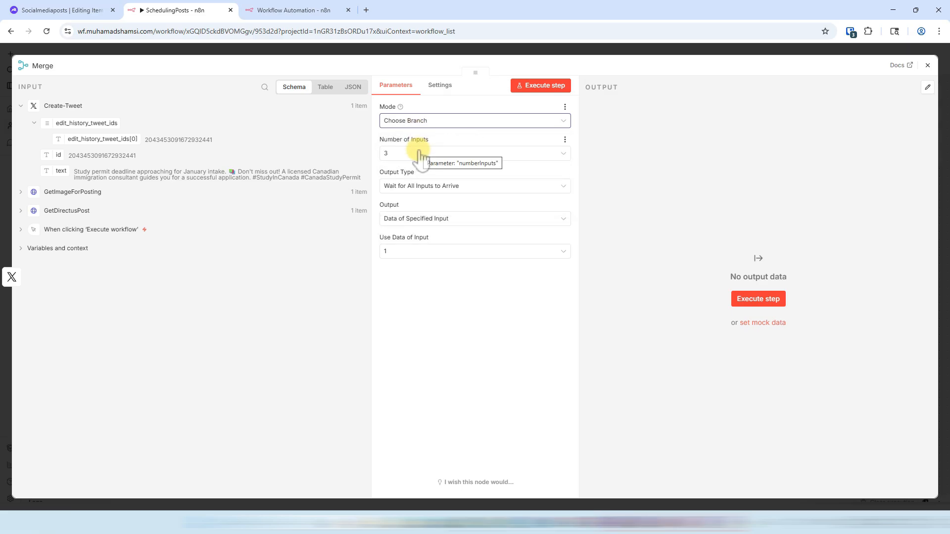
{"action": "left_click", "coordinate": [424, 252]}
{"action": "left_click", "coordinate": [424, 252]}
{"action": "left_click", "coordinate": [471, 53]}
Position Merge and Add Post Status to Directus with space between them, and connect Post-To-Facebook- to Merge Input 2 and Create-A-Linked-Post to Input 3.
{"action": "left_click_drag", "start_coordinate": [721, 166], "coordinate": [770, 253]}
{"action": "left_click_drag", "start_coordinate": [844, 222], "coordinate": [880, 219]}
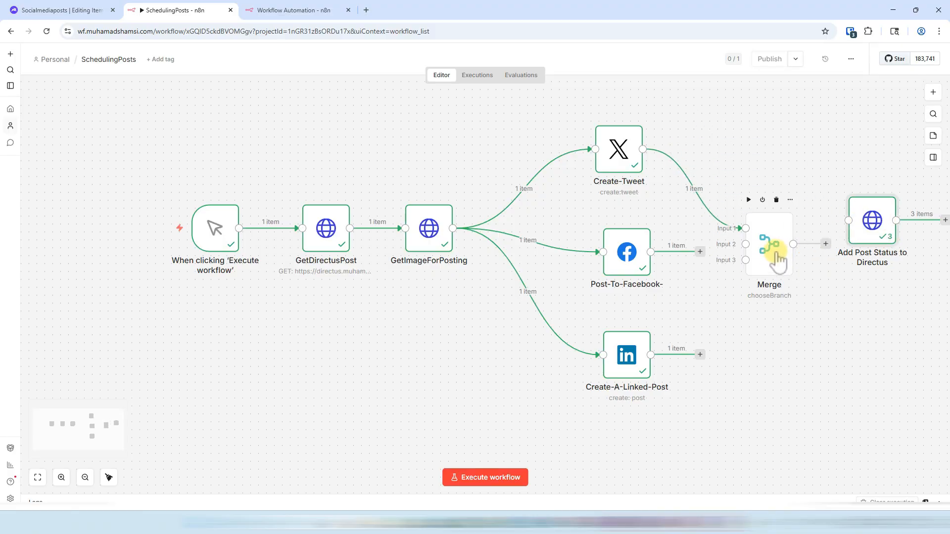
{"action": "left_click_drag", "start_coordinate": [781, 254], "coordinate": [788, 255]}
{"action": "left_click_drag", "start_coordinate": [700, 251], "coordinate": [754, 243]}
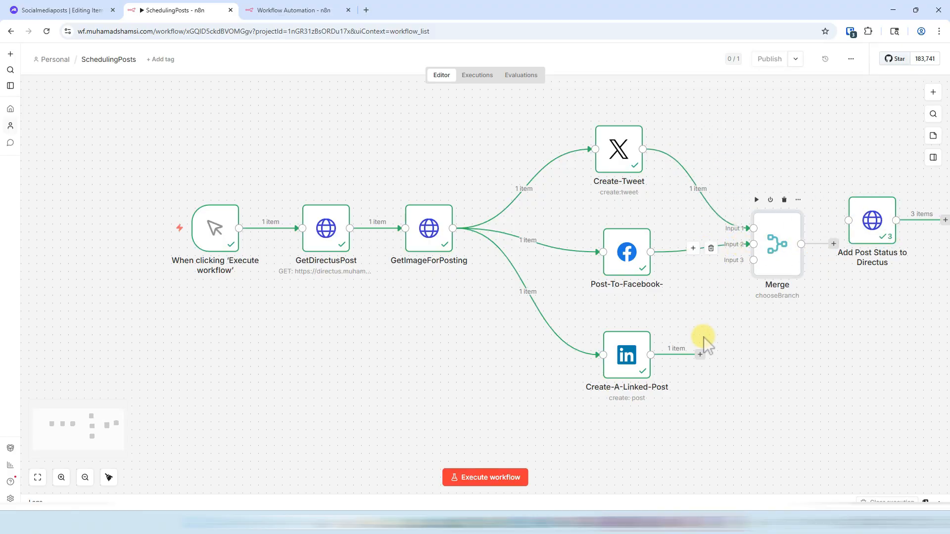
{"action": "left_click_drag", "start_coordinate": [700, 354], "coordinate": [753, 260]}
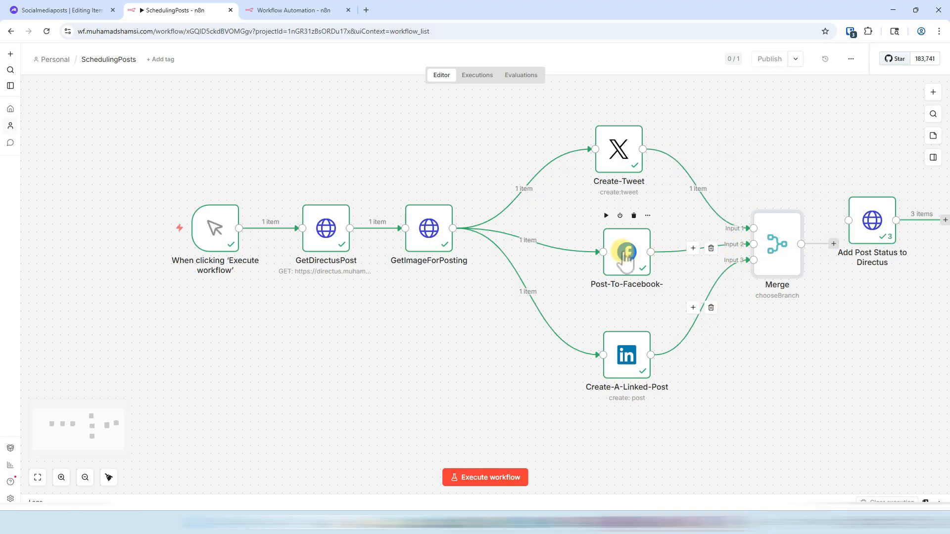
Review the Merge node's mode, number of inputs, output type and which input's data it uses.
{"action": "double_click", "coordinate": [764, 229]}
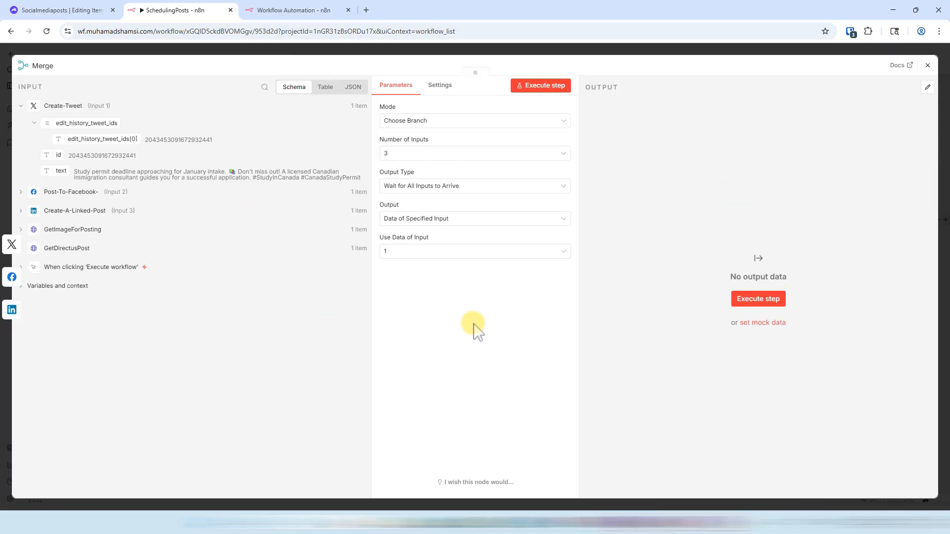
{"action": "left_click", "coordinate": [419, 126]}
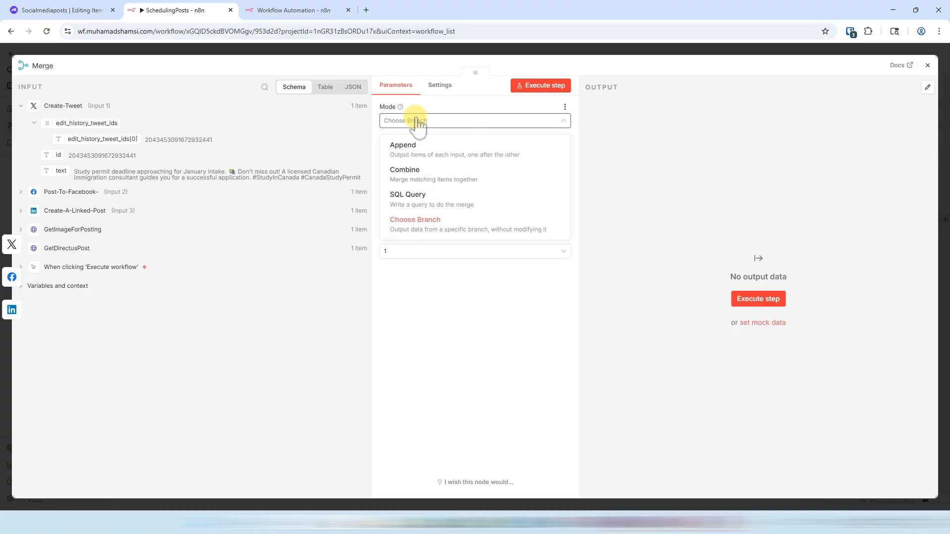
{"action": "left_click", "coordinate": [418, 124]}
{"action": "left_click", "coordinate": [426, 158]}
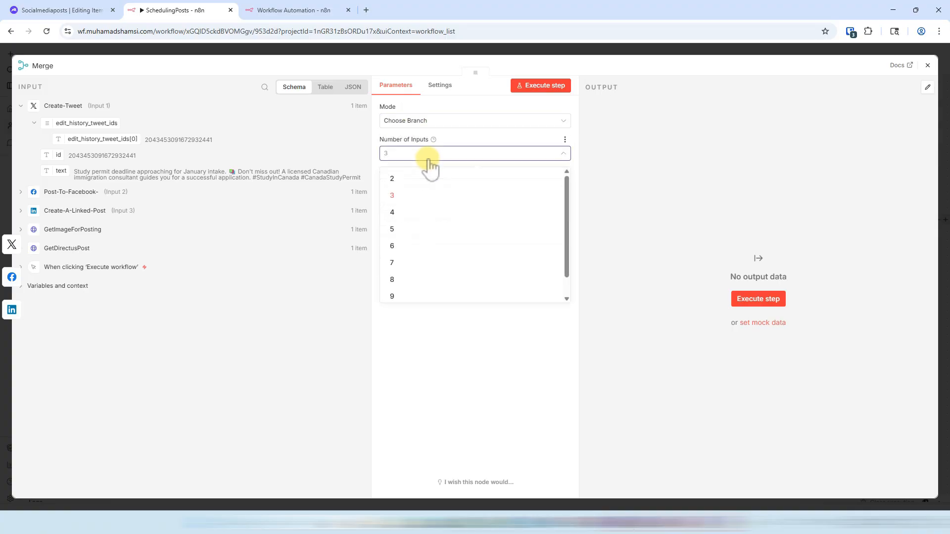
{"action": "left_click", "coordinate": [429, 156]}
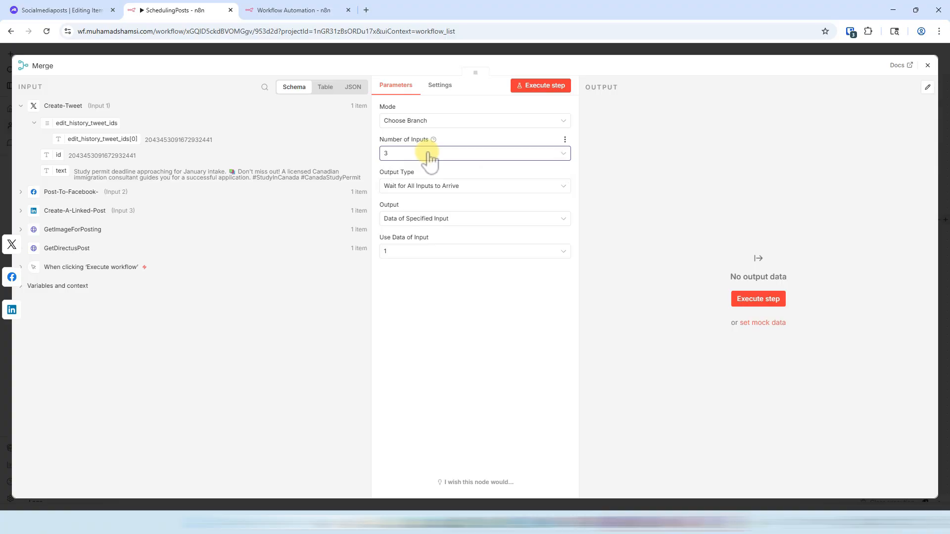
{"action": "left_click", "coordinate": [428, 188]}
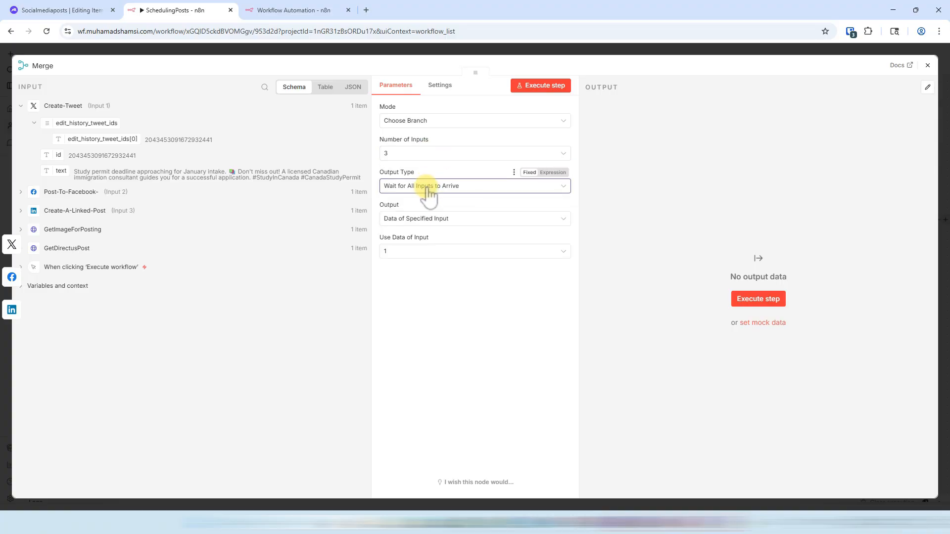
{"action": "left_click", "coordinate": [422, 254]}
{"action": "left_click", "coordinate": [422, 253]}
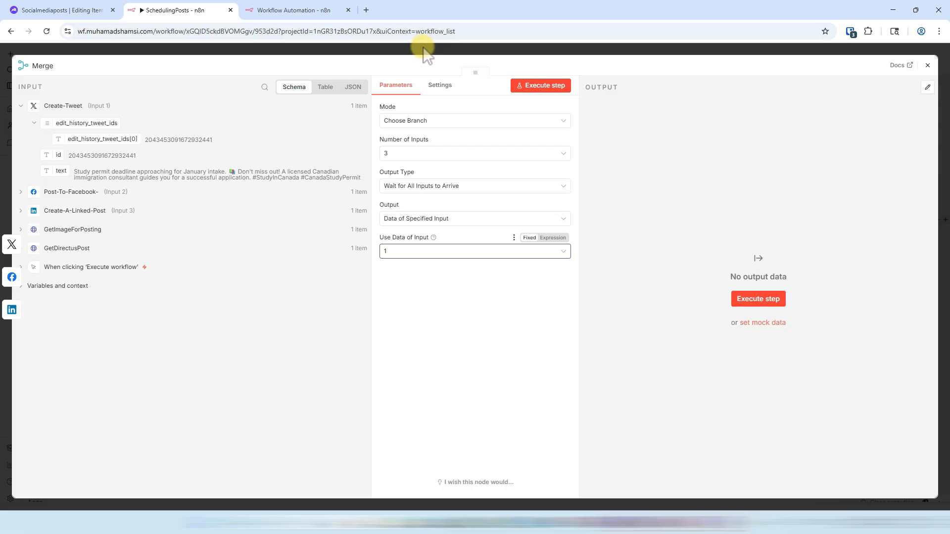
{"action": "left_click", "coordinate": [467, 50]}
Connect Merge to Add Post Status to Directus and execute each of the two nodes, checking the PATCH URL expression.
{"action": "left_click_drag", "start_coordinate": [835, 244], "coordinate": [868, 246]}
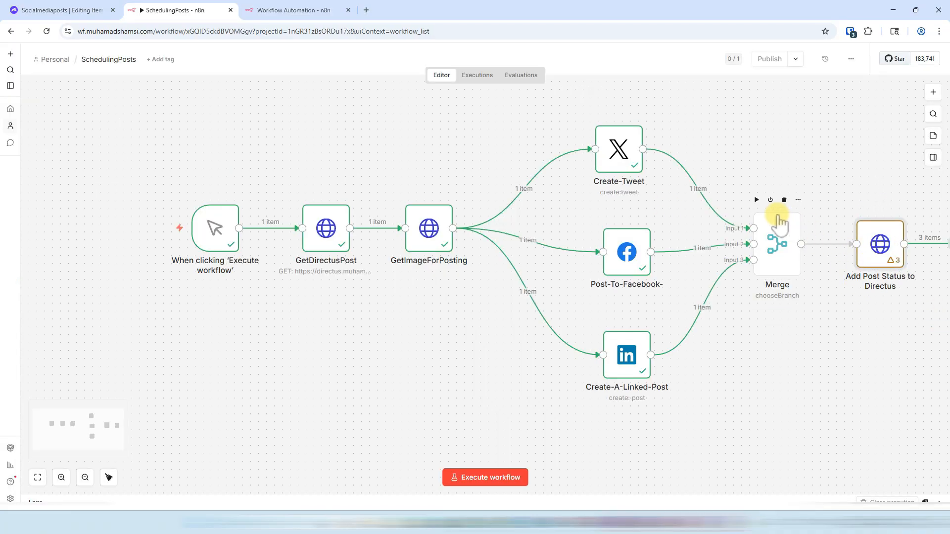
{"action": "left_click", "coordinate": [757, 201]}
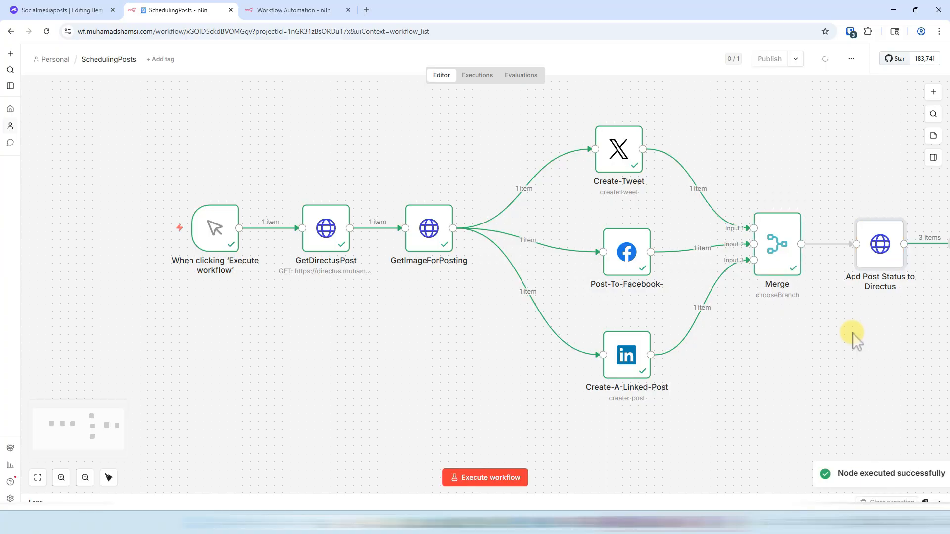
{"action": "double_click", "coordinate": [876, 250]}
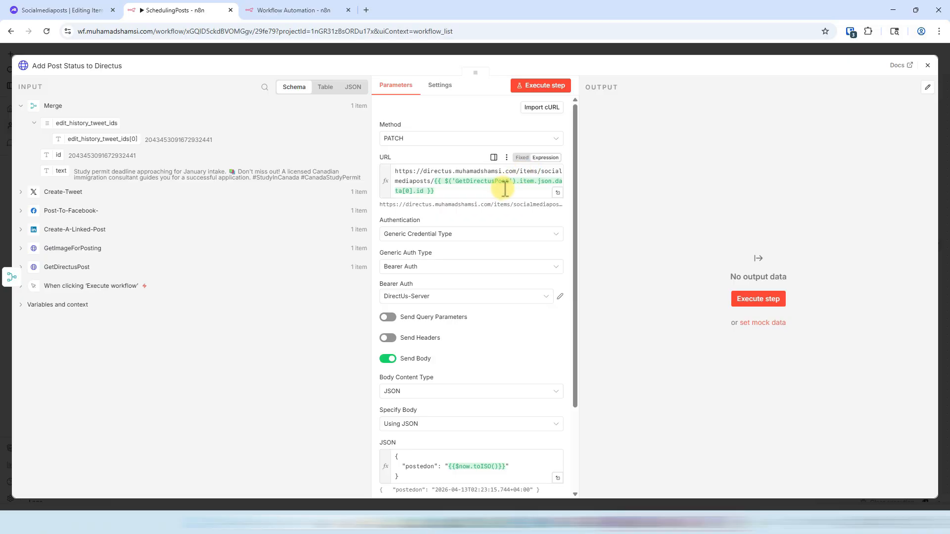
{"action": "left_click", "coordinate": [466, 183]}
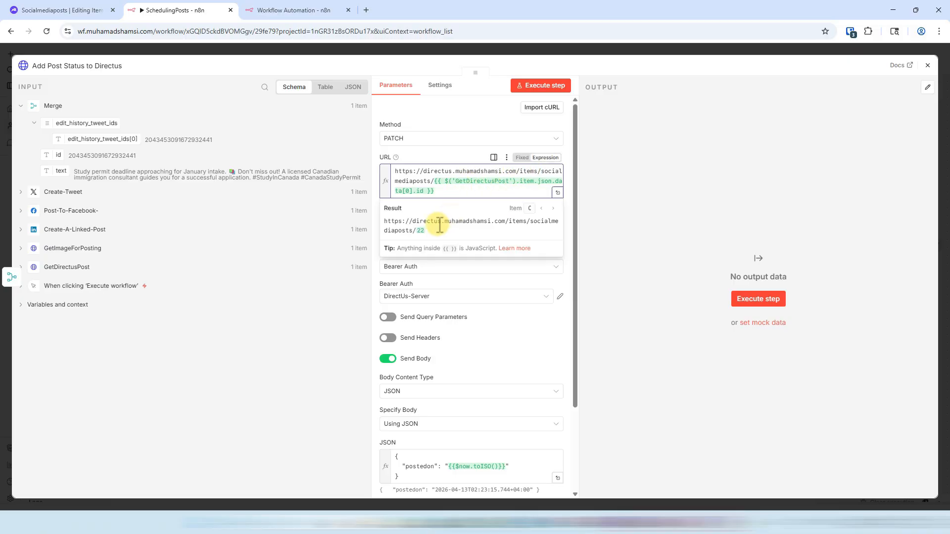
{"action": "left_click", "coordinate": [758, 299]}
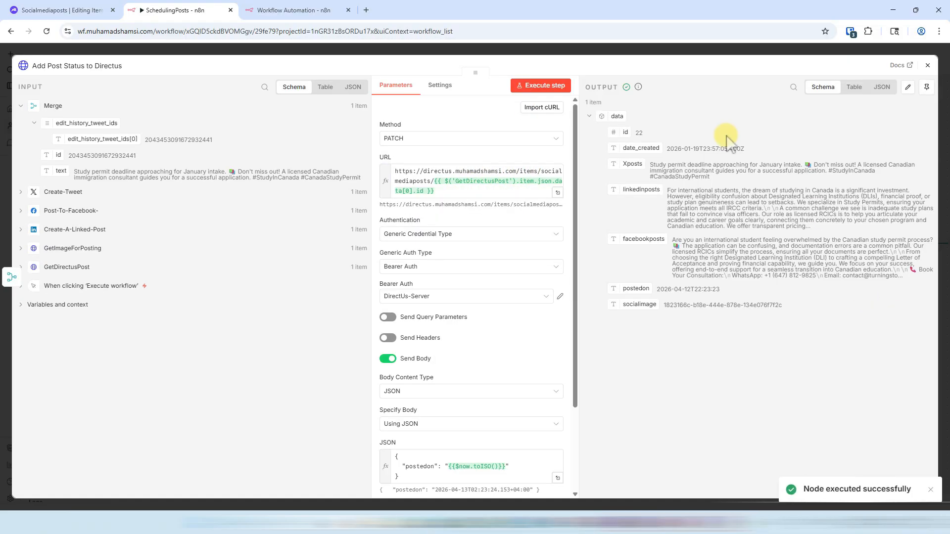
{"action": "left_click", "coordinate": [660, 53]}
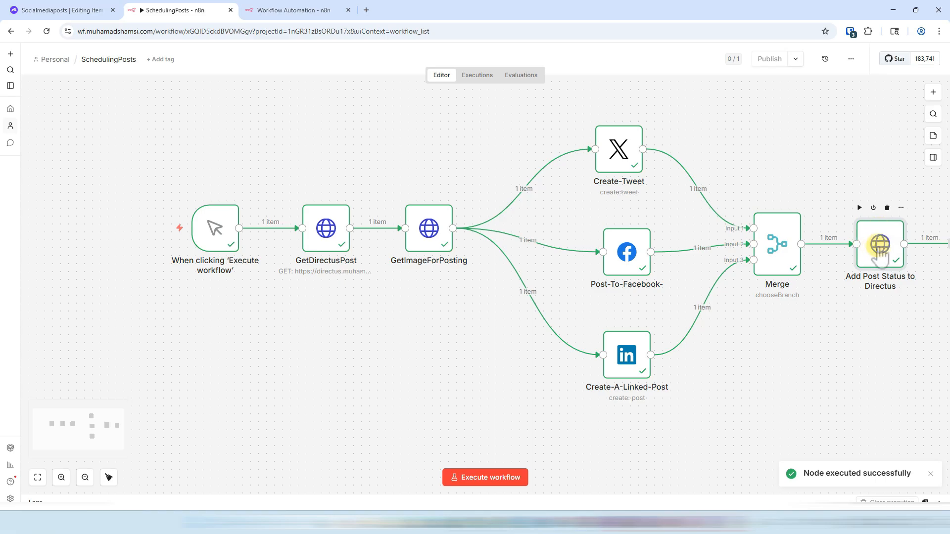
Tidy the canvas by stacking the three social media nodes closer together and aligning Merge and Add Post Status to Directus with the Facebook node.
{"action": "left_click_drag", "start_coordinate": [785, 242], "coordinate": [768, 242]}
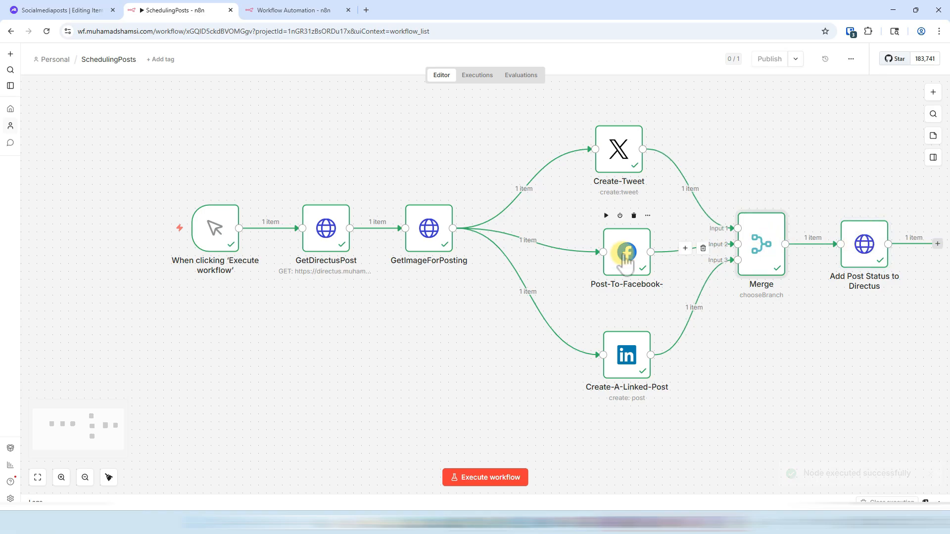
{"action": "left_click_drag", "start_coordinate": [626, 248], "coordinate": [617, 247]}
{"action": "left_click_drag", "start_coordinate": [616, 151], "coordinate": [600, 151]}
{"action": "left_click_drag", "start_coordinate": [616, 250], "coordinate": [592, 250]}
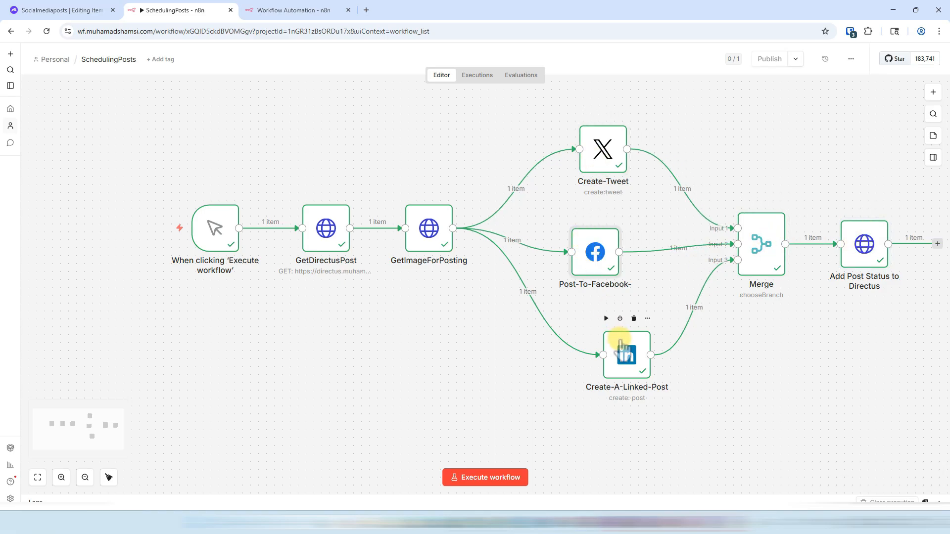
{"action": "left_click_drag", "start_coordinate": [626, 355], "coordinate": [586, 355]}
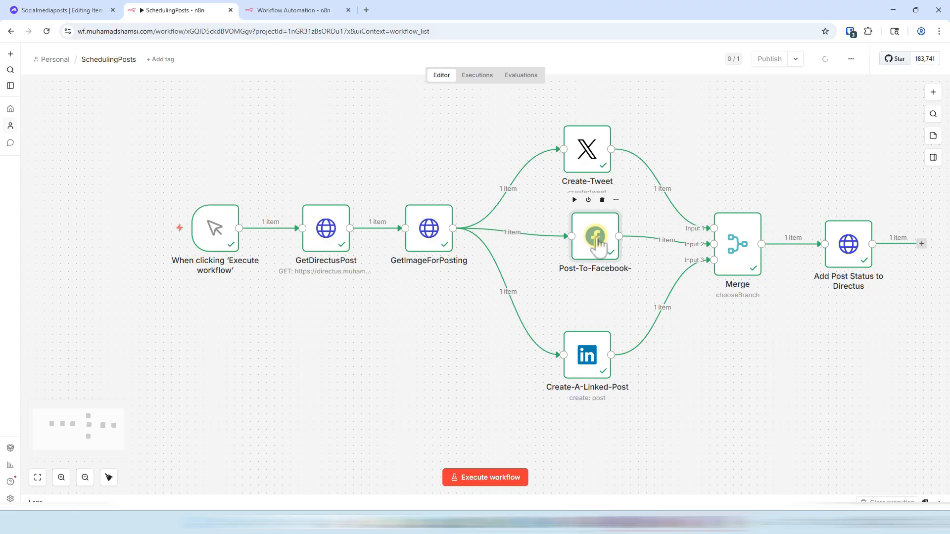
{"action": "left_click_drag", "start_coordinate": [591, 159], "coordinate": [586, 145]}
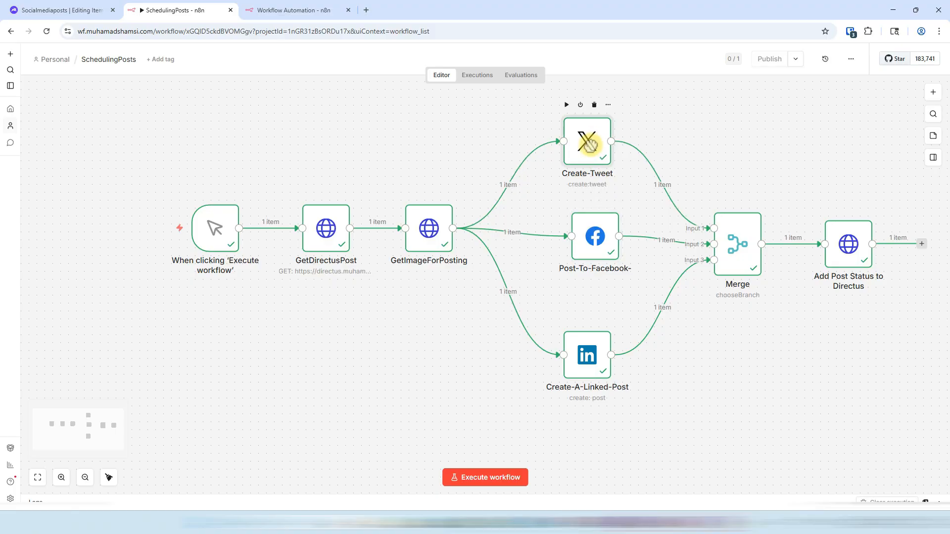
{"action": "left_click_drag", "start_coordinate": [596, 236], "coordinate": [588, 220]}
{"action": "left_click_drag", "start_coordinate": [725, 242], "coordinate": [702, 219]}
{"action": "left_click_drag", "start_coordinate": [608, 352], "coordinate": [615, 320]}
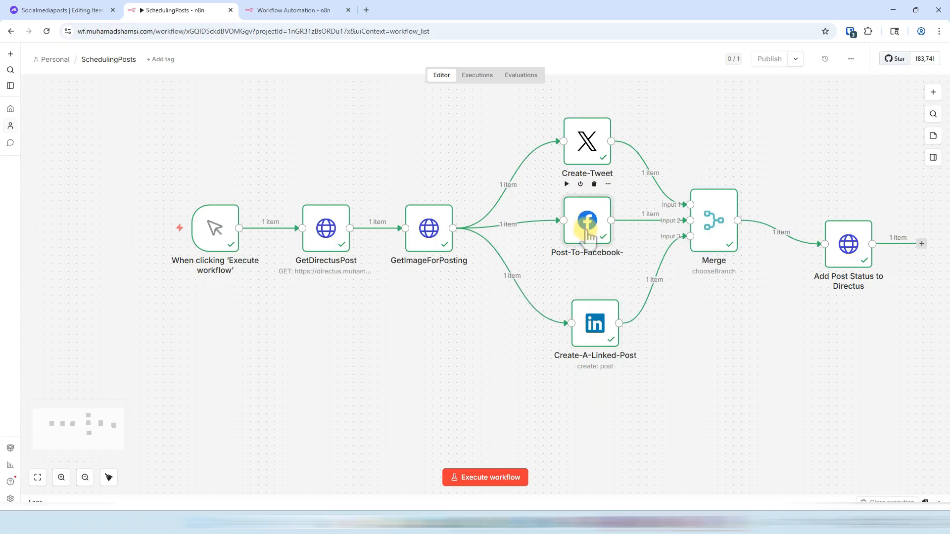
{"action": "left_click_drag", "start_coordinate": [589, 235], "coordinate": [589, 243]}
{"action": "left_click_drag", "start_coordinate": [721, 225], "coordinate": [721, 232]}
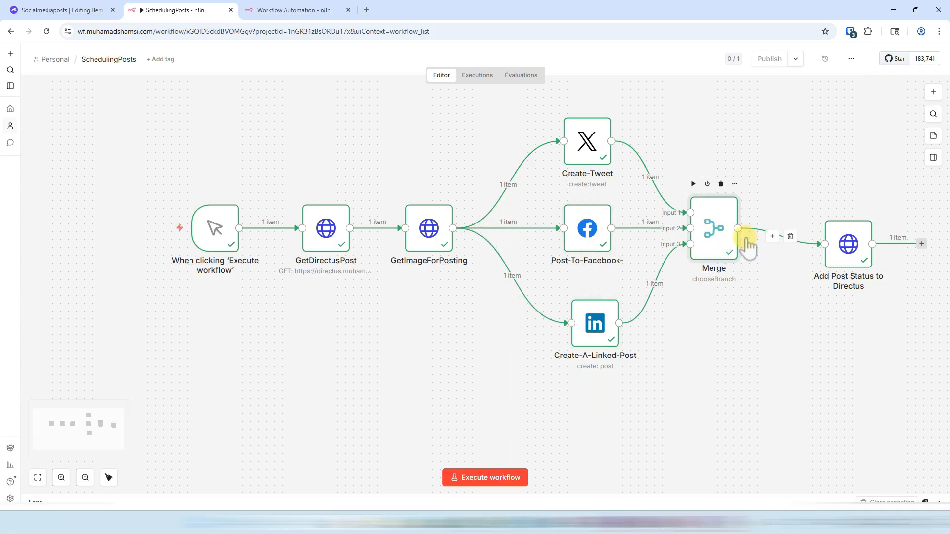
{"action": "left_click_drag", "start_coordinate": [842, 240], "coordinate": [818, 224]}
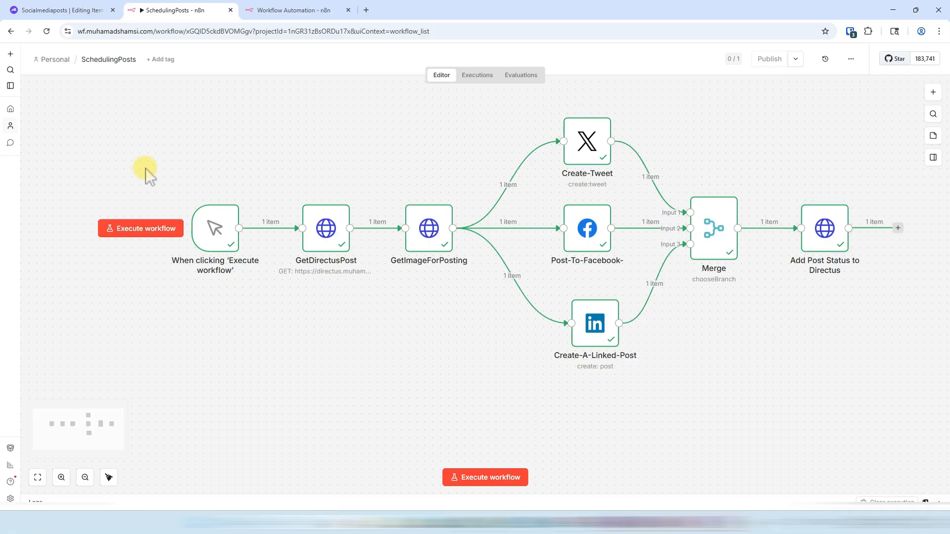
Open x.com in a new browser tab and check the newest study permit post on the Turningstone Immigration Consulting profile.
{"action": "left_click", "coordinate": [367, 10]}
{"action": "type", "text": "x.com"}
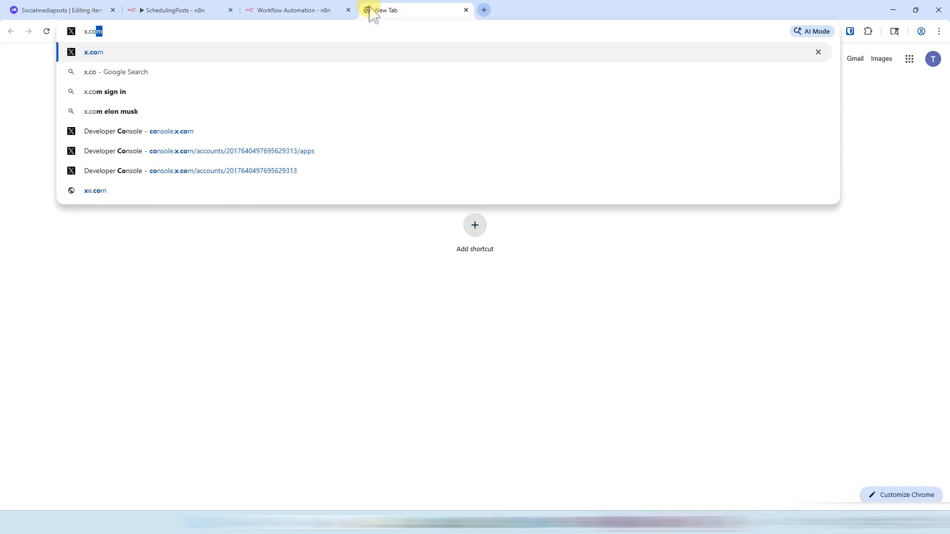
{"action": "left_click", "coordinate": [121, 52]}
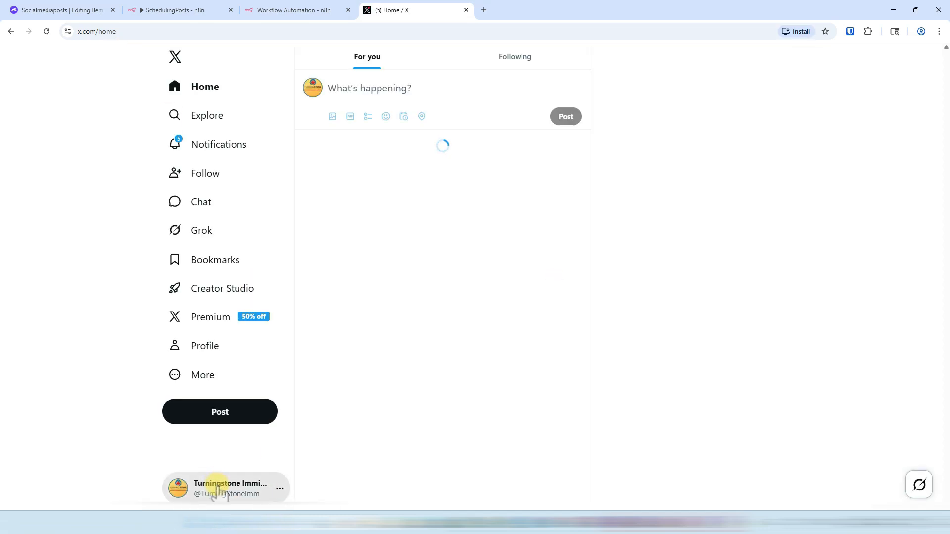
{"action": "left_click", "coordinate": [321, 101]}
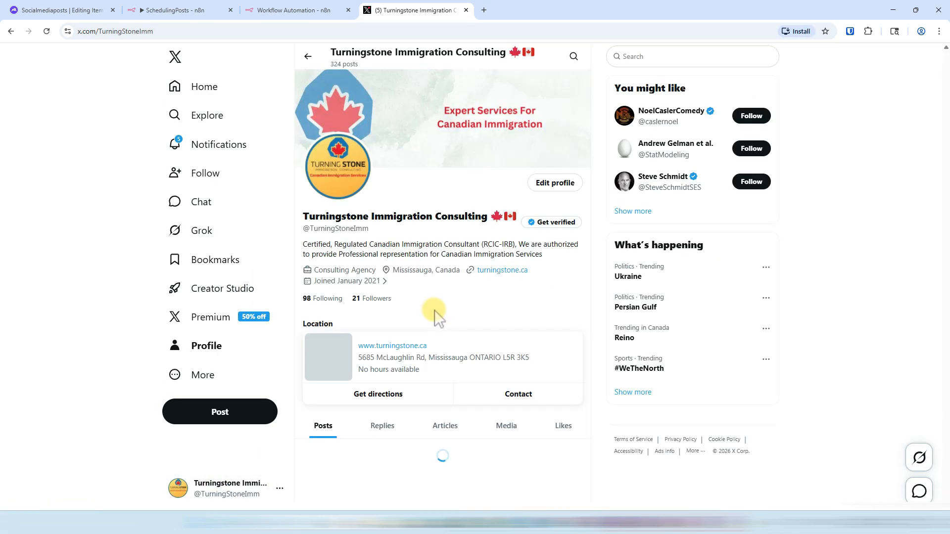
{"action": "scroll", "coordinate": [450, 310], "scroll_direction": "down", "scroll_amount": 5}
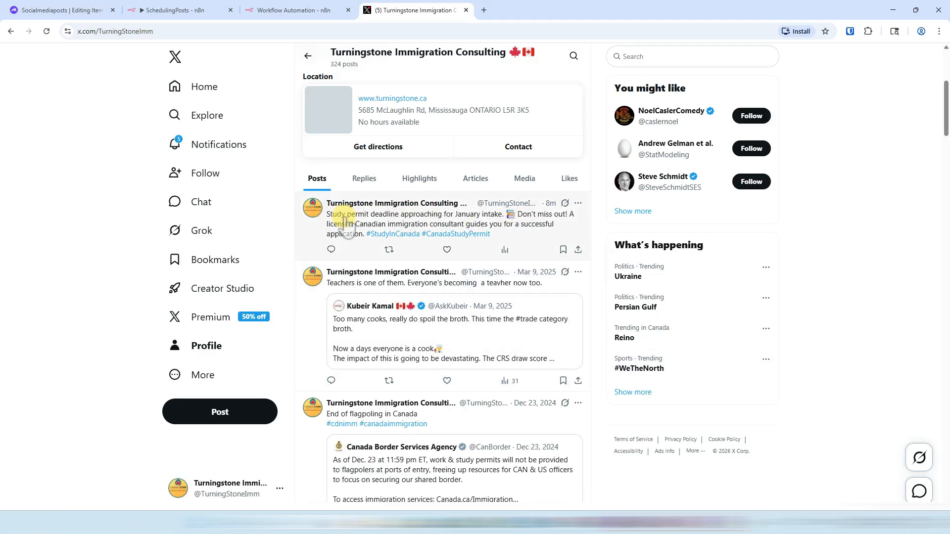
{"action": "left_click_drag", "start_coordinate": [328, 214], "coordinate": [520, 248]}
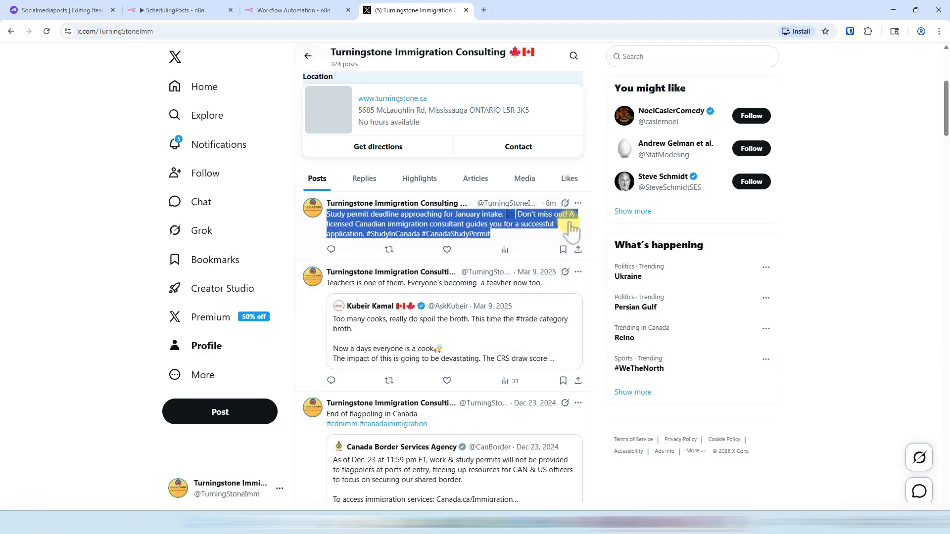
Back in n8n, open the Create-Tweet node and compare its output text with the post published on X.
{"action": "left_click", "coordinate": [189, 12]}
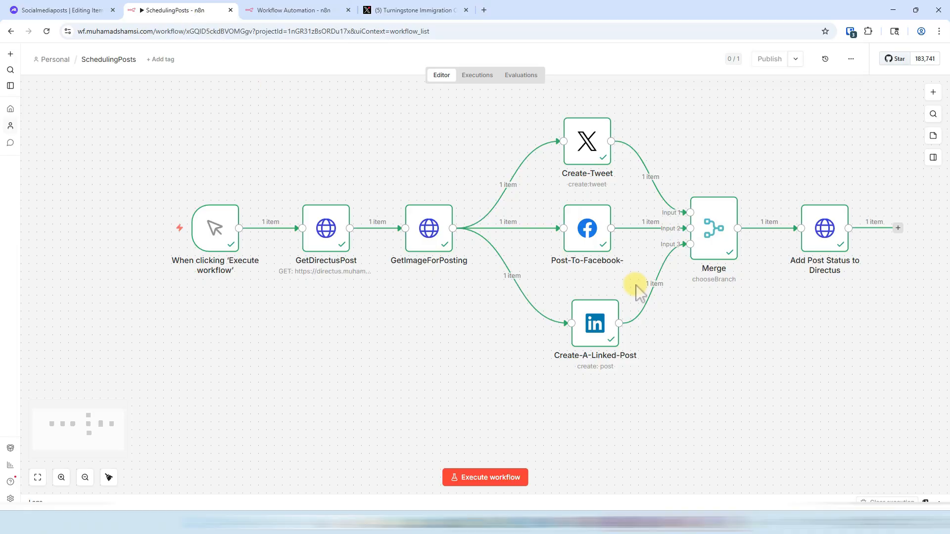
{"action": "double_click", "coordinate": [600, 147]}
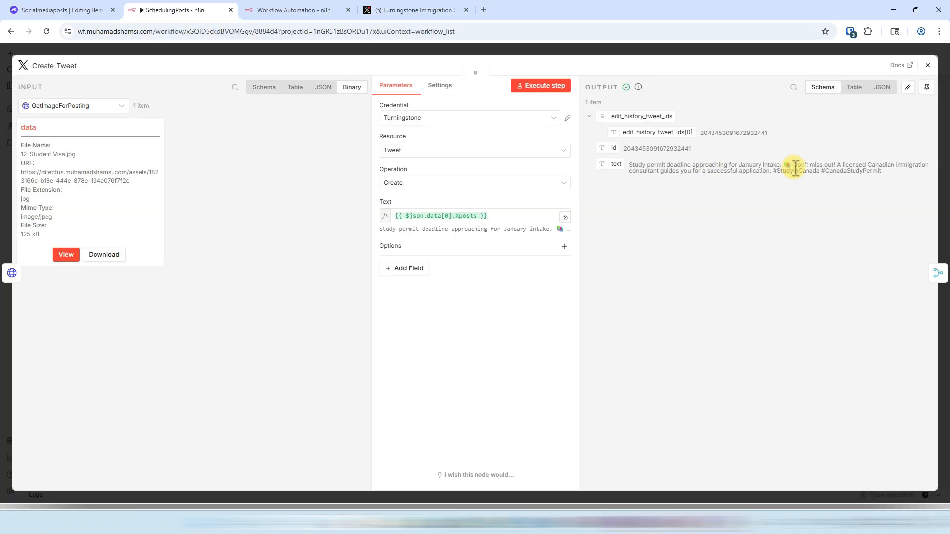
{"action": "triple_click", "coordinate": [689, 166]}
{"action": "left_click", "coordinate": [424, 19]}
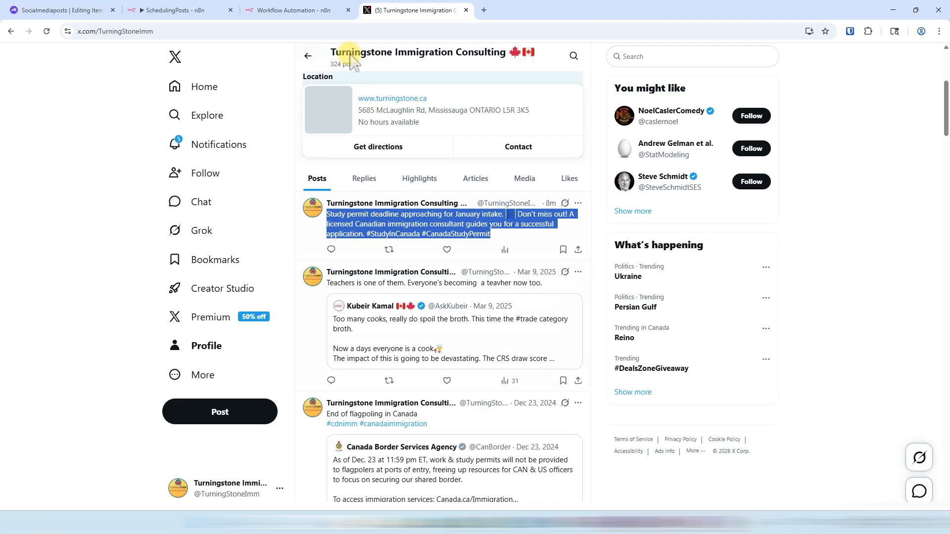
{"action": "left_click", "coordinate": [181, 11]}
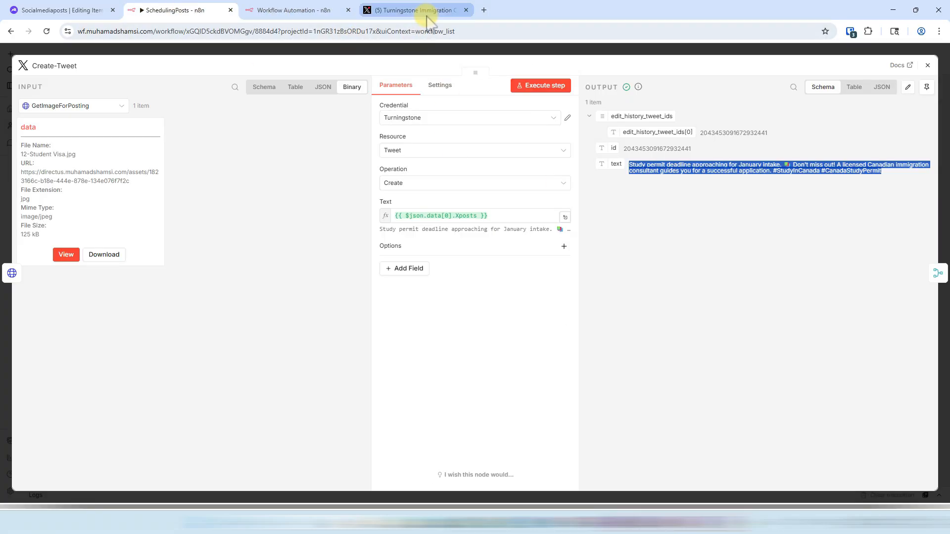
Open facebook.com/turningstoneimmigration in a new browser tab and read the full text of the page's newest post.
{"action": "left_click", "coordinate": [484, 10]}
{"action": "type", "text": "facebook.com/turningstoneimmigration"}
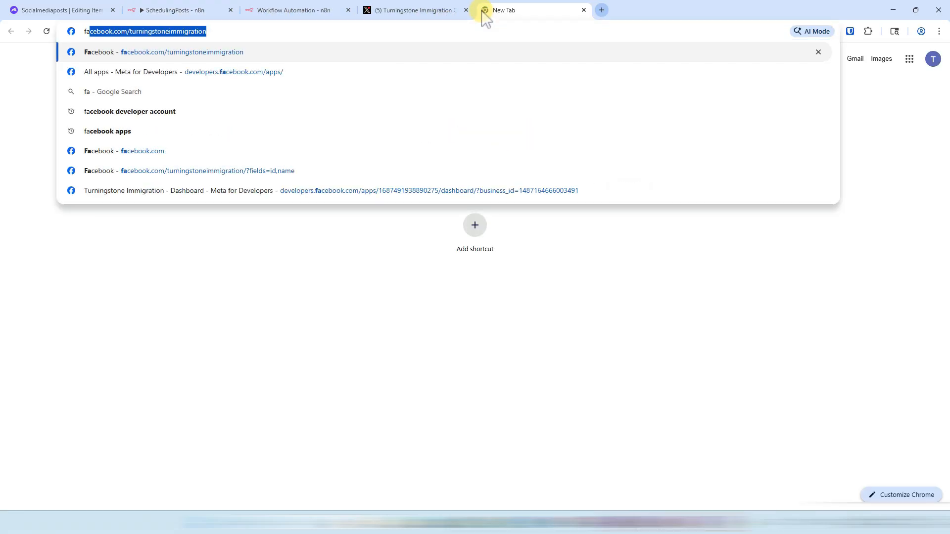
{"action": "key", "text": "Return"}
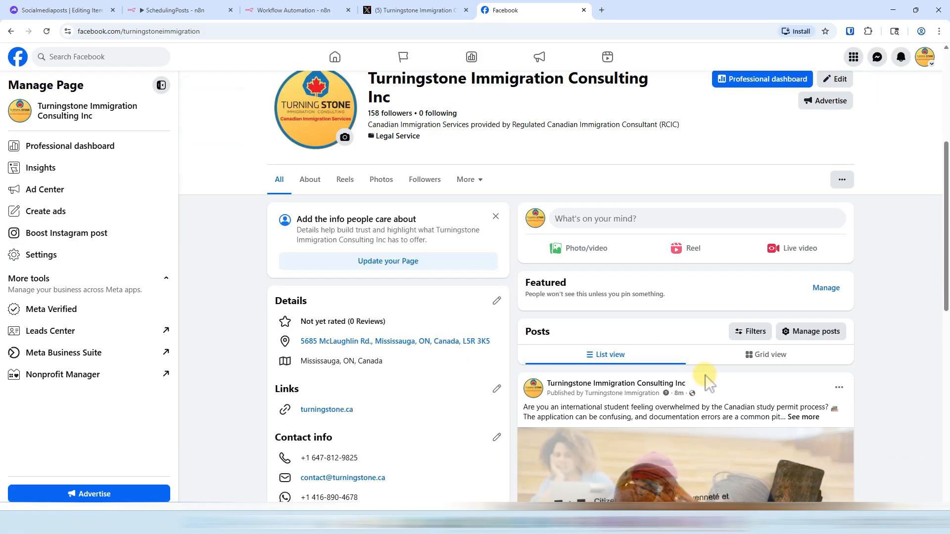
{"action": "scroll", "coordinate": [705, 378], "scroll_direction": "down", "scroll_amount": 4}
{"action": "left_click", "coordinate": [803, 220]}
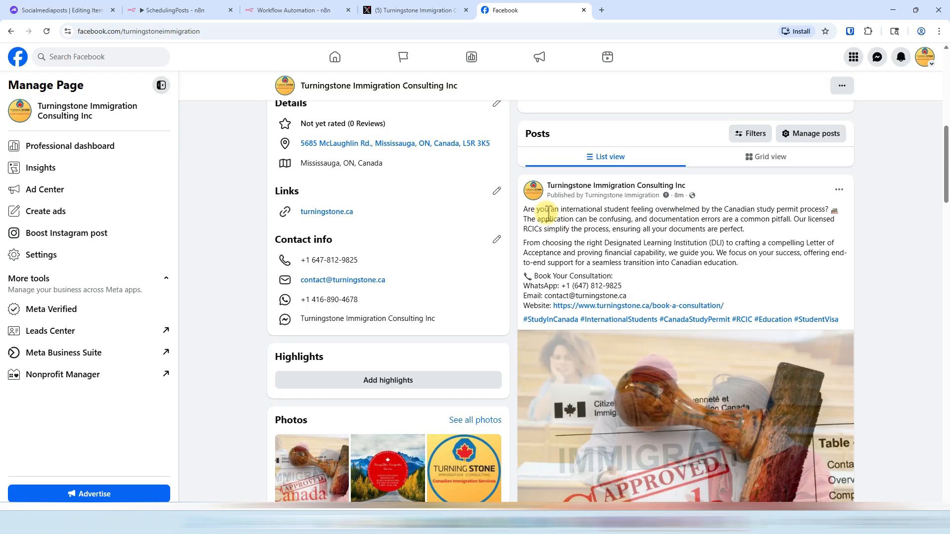
{"action": "left_click_drag", "start_coordinate": [526, 209], "coordinate": [841, 327]}
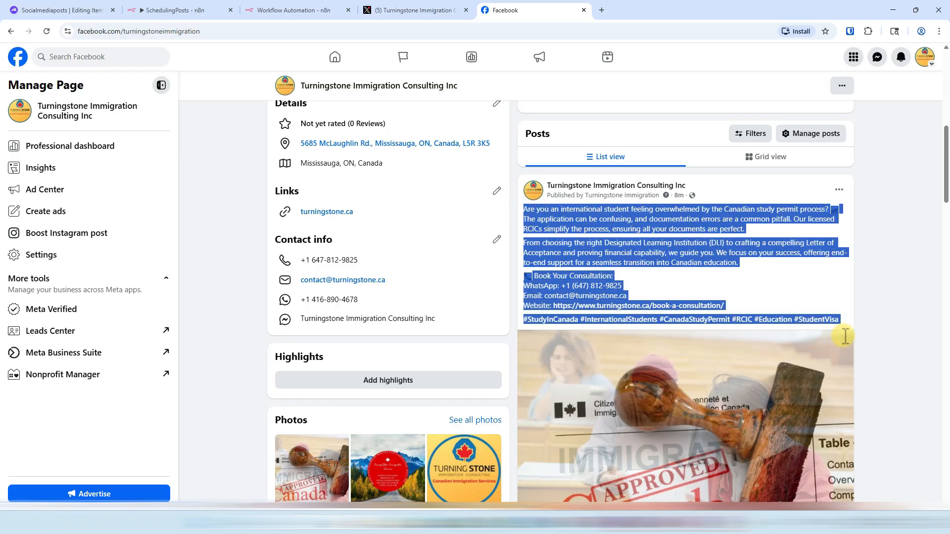
Switch back to n8n, open the Post-To-Facebook- node and review its message query parameter and output.
{"action": "scroll", "coordinate": [759, 312], "scroll_direction": "down", "scroll_amount": 4}
{"action": "scroll", "coordinate": [707, 317], "scroll_direction": "up", "scroll_amount": 4}
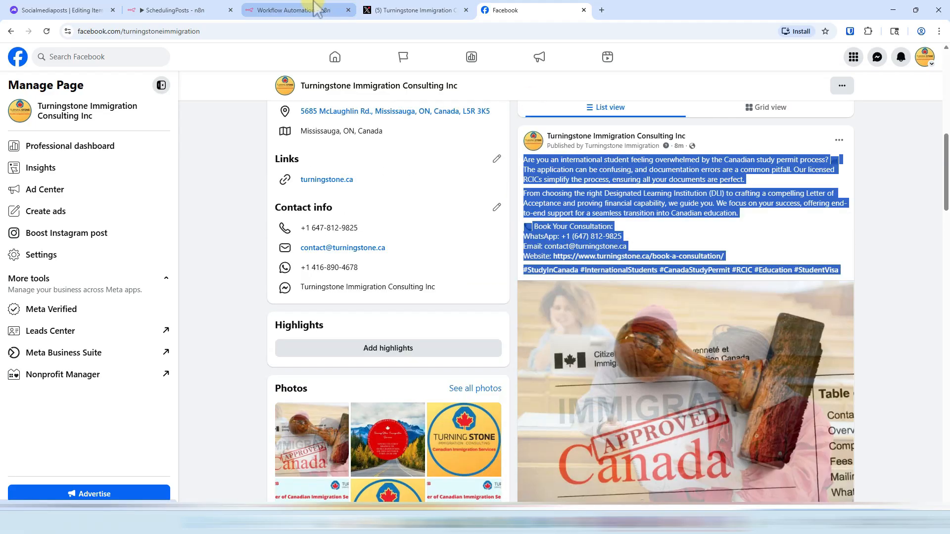
{"action": "left_click", "coordinate": [178, 10]}
{"action": "left_click", "coordinate": [396, 52]}
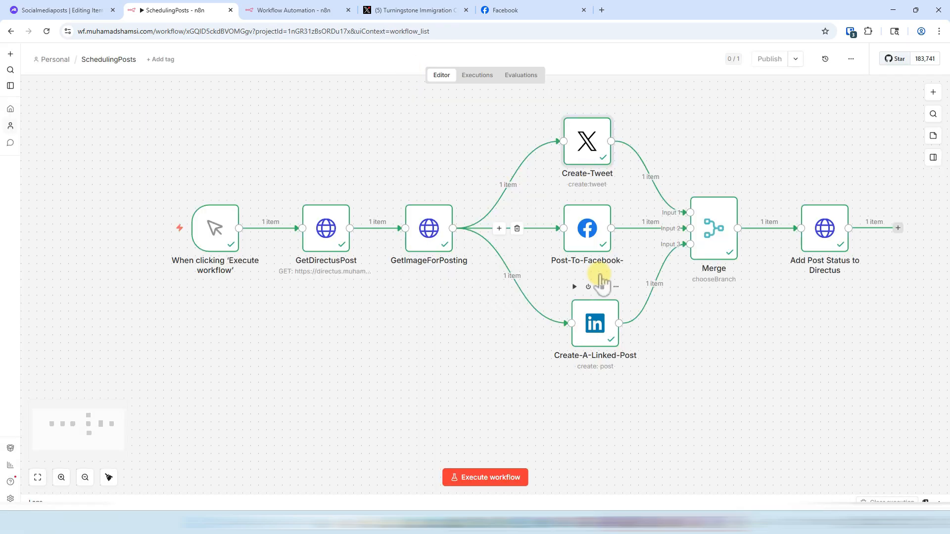
{"action": "double_click", "coordinate": [588, 224]}
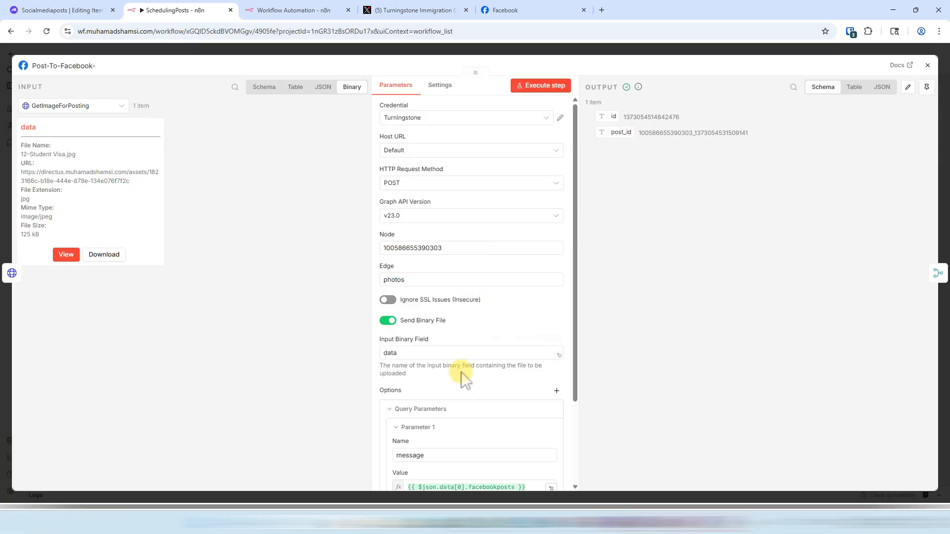
{"action": "scroll", "coordinate": [461, 372], "scroll_direction": "down", "scroll_amount": 2}
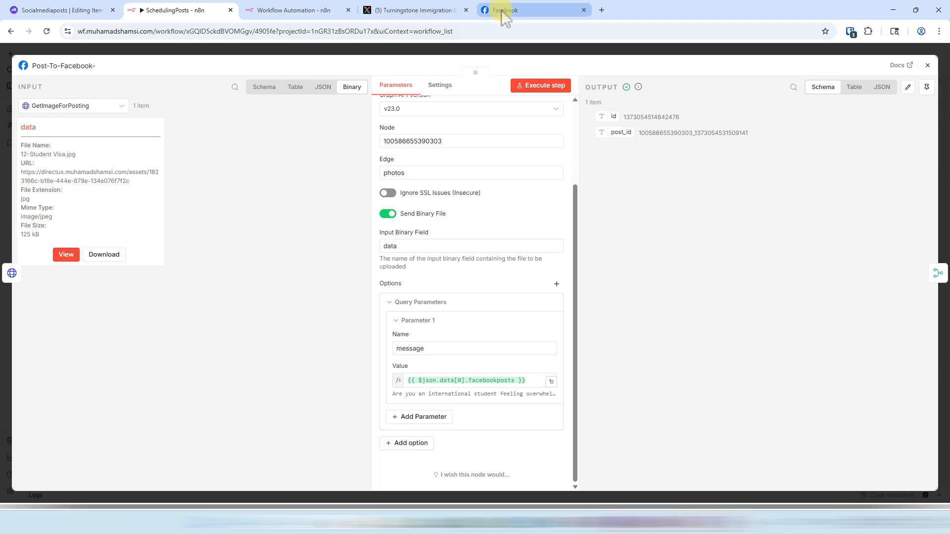
Compare the newest post's text and image on the Facebook page with the Post-To-Facebook- node, finishing back on the n8n canvas.
{"action": "left_click", "coordinate": [515, 11]}
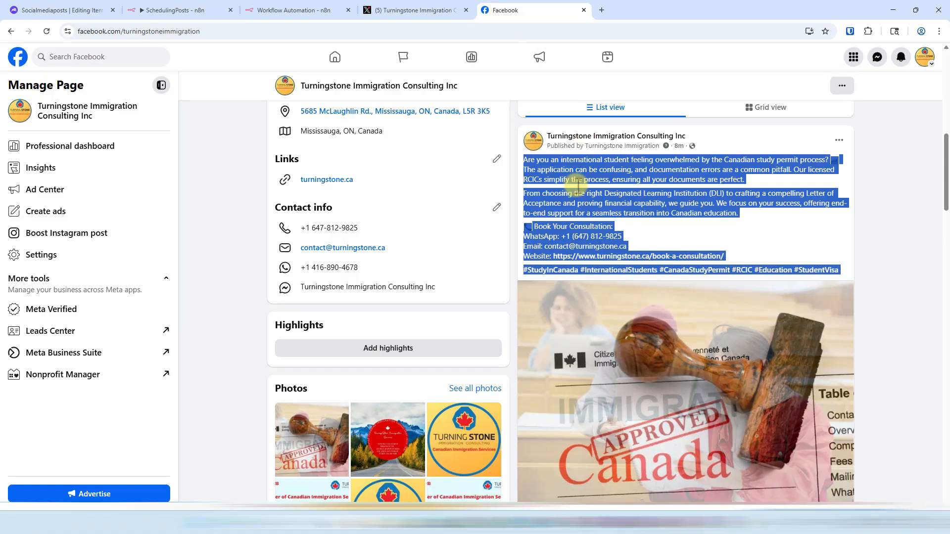
{"action": "double_click", "coordinate": [557, 169]}
{"action": "scroll", "coordinate": [668, 376], "scroll_direction": "down", "scroll_amount": 3}
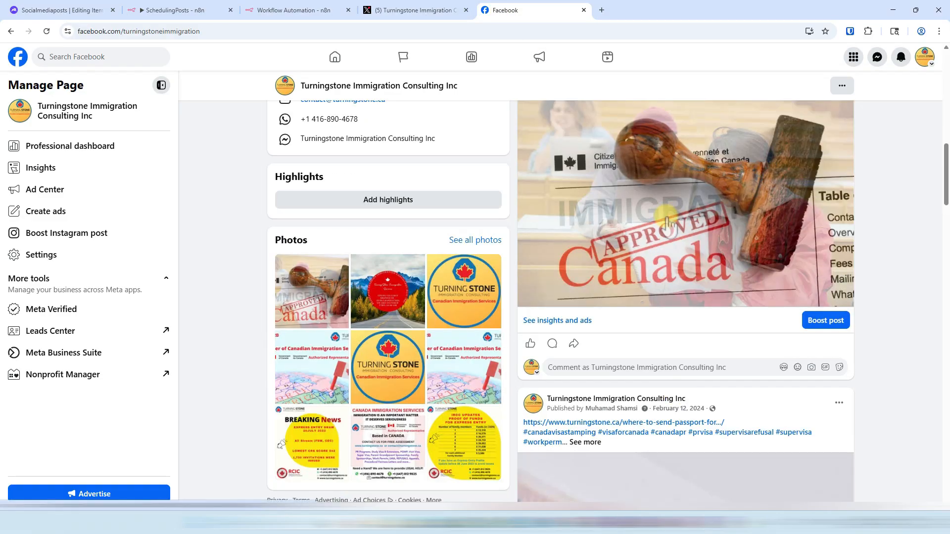
{"action": "scroll", "coordinate": [668, 297], "scroll_direction": "up", "scroll_amount": 10}
{"action": "left_click", "coordinate": [181, 13]}
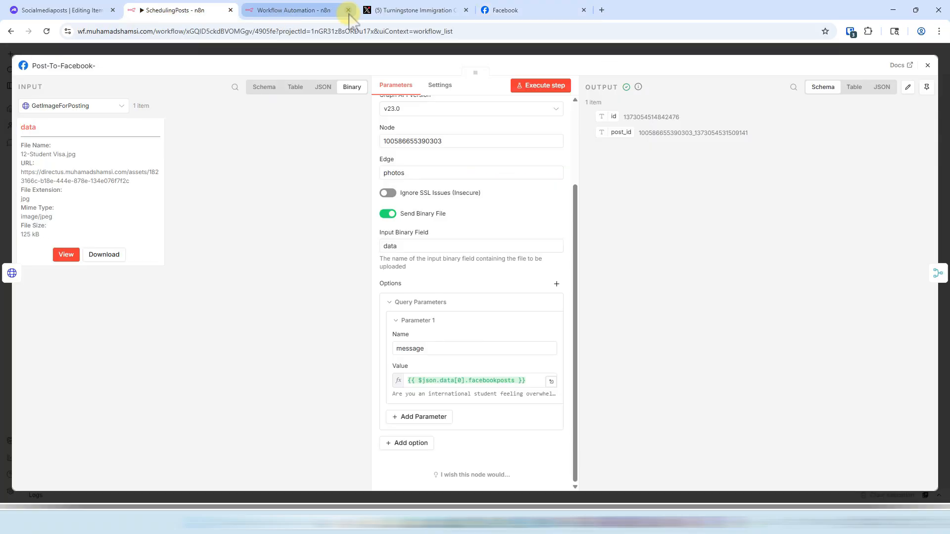
{"action": "left_click", "coordinate": [452, 55]}
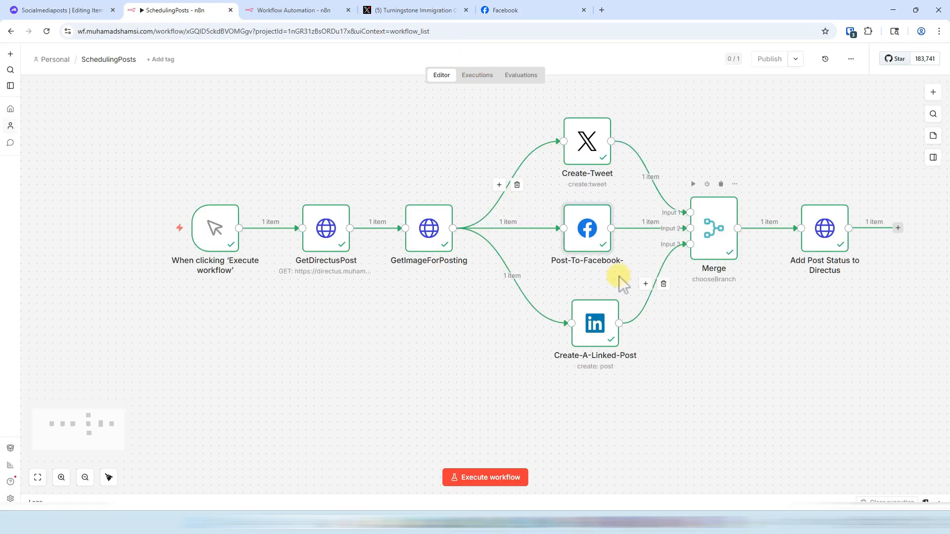
Review the Create-A-Linked-Post node, then open linkedin.com in a new browser tab and go to the Turningstone Immigration Consulting page's dashboard.
{"action": "double_click", "coordinate": [585, 340]}
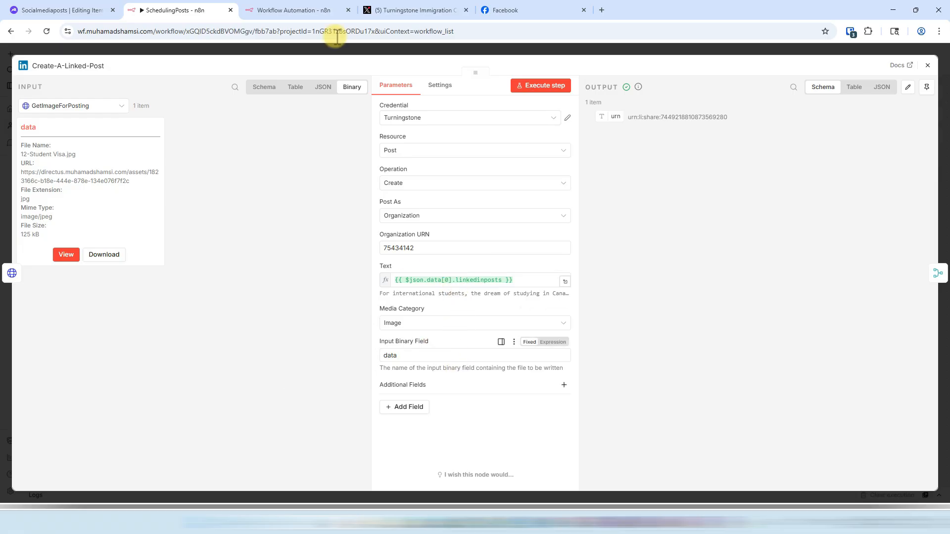
{"action": "left_click", "coordinate": [602, 10]}
{"action": "type", "text": "linkedin.com"}
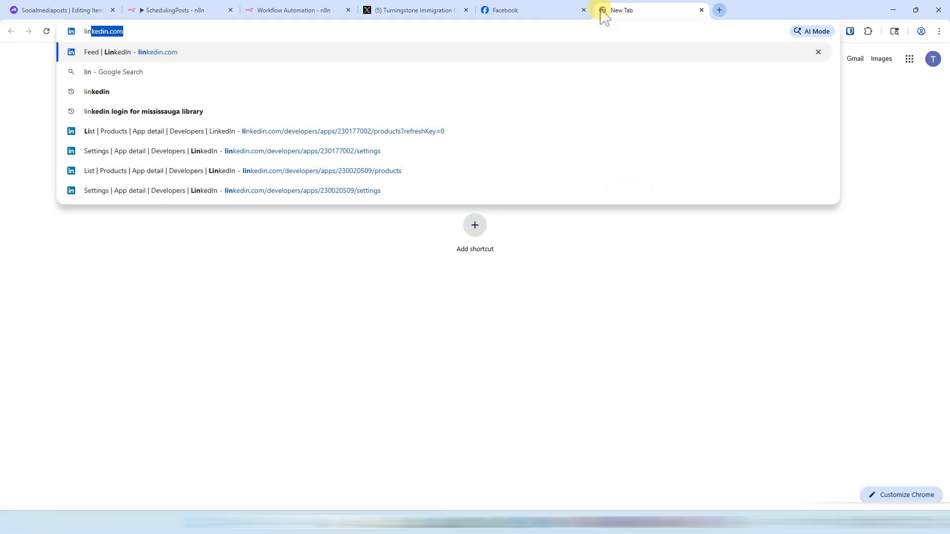
{"action": "key", "text": "Return"}
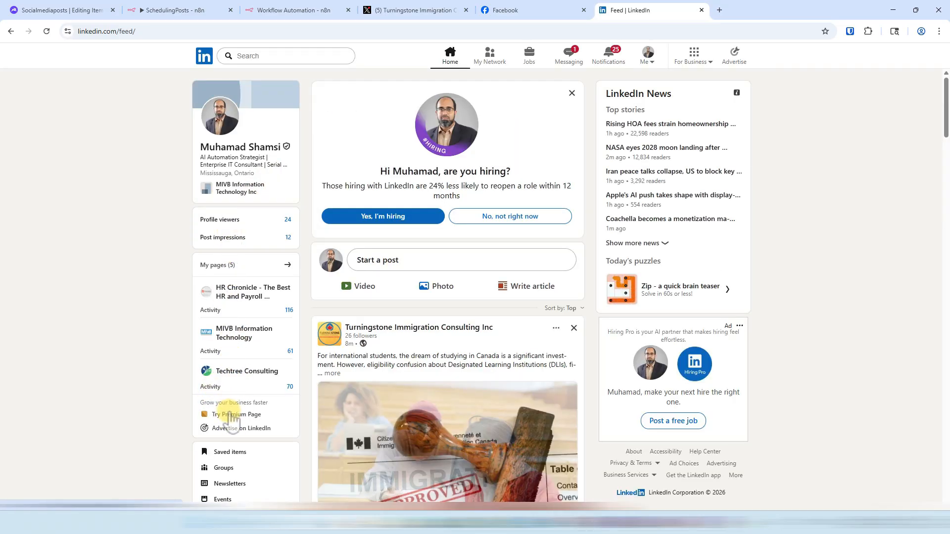
{"action": "scroll", "coordinate": [257, 319], "scroll_direction": "down", "scroll_amount": 6}
{"action": "scroll", "coordinate": [367, 346], "scroll_direction": "down", "scroll_amount": 1}
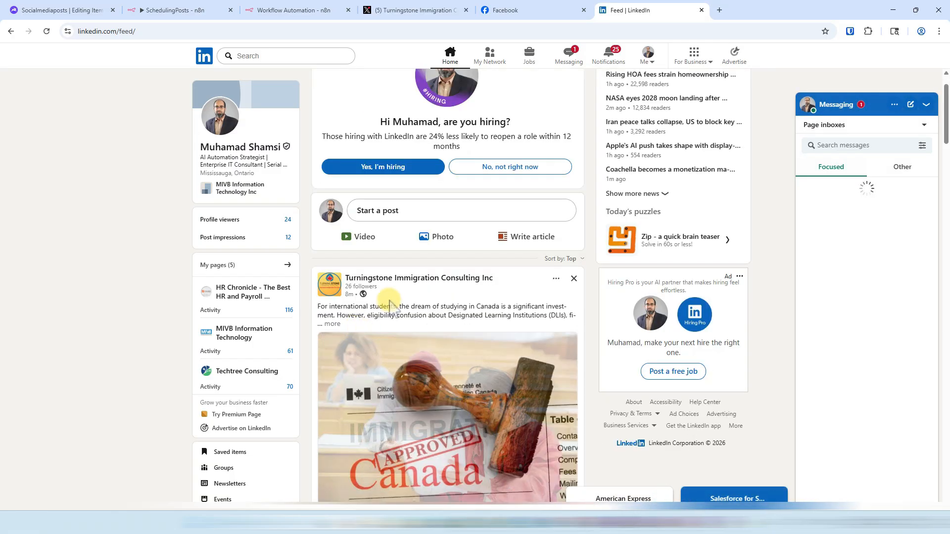
{"action": "left_click", "coordinate": [375, 283]}
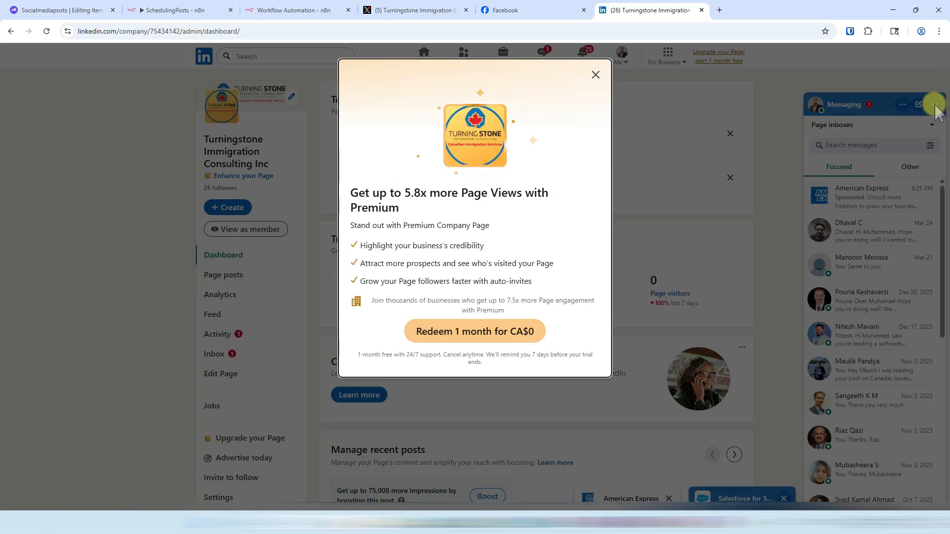
{"action": "left_click", "coordinate": [596, 74]}
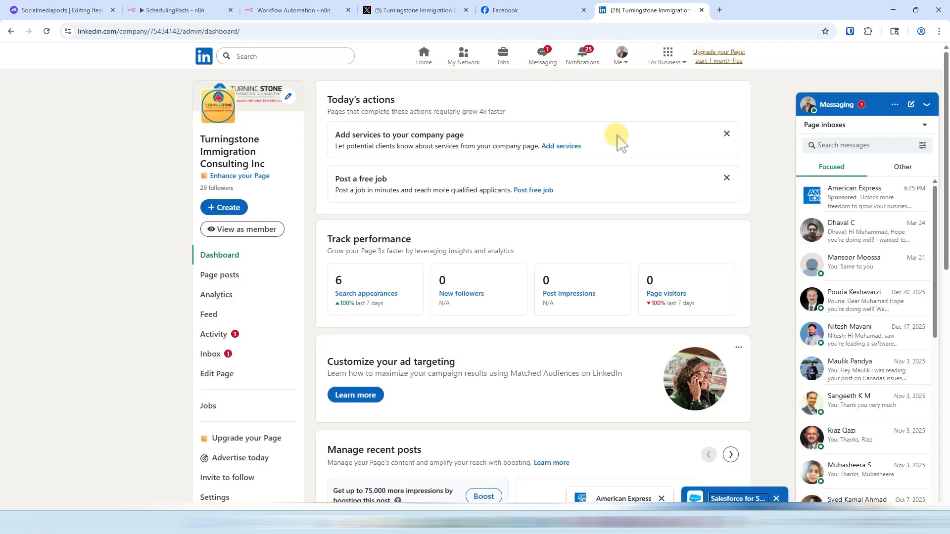
Open the LinkedIn page's published posts and expand the newest study permit post to read its full text.
{"action": "scroll", "coordinate": [379, 374], "scroll_direction": "down", "scroll_amount": 5}
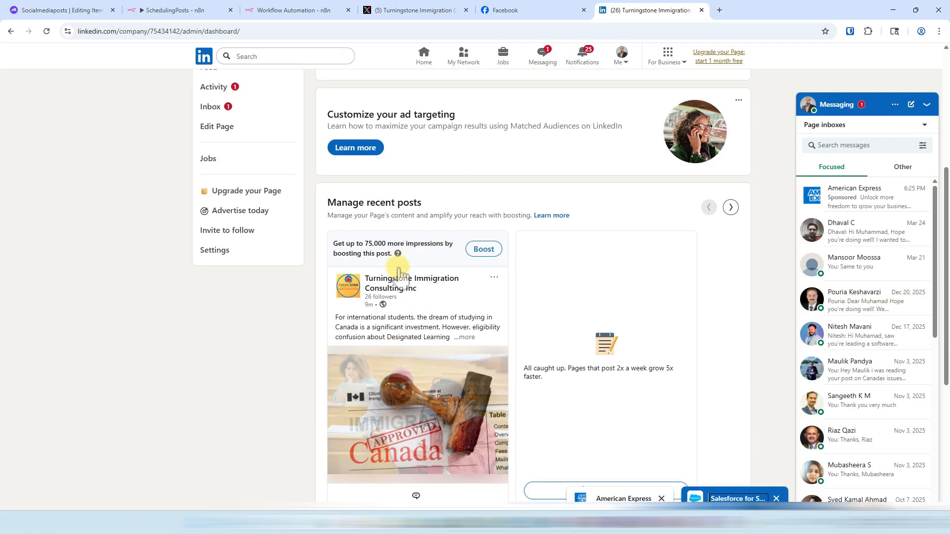
{"action": "scroll", "coordinate": [342, 233], "scroll_direction": "up", "scroll_amount": 3}
{"action": "left_click", "coordinate": [219, 176]}
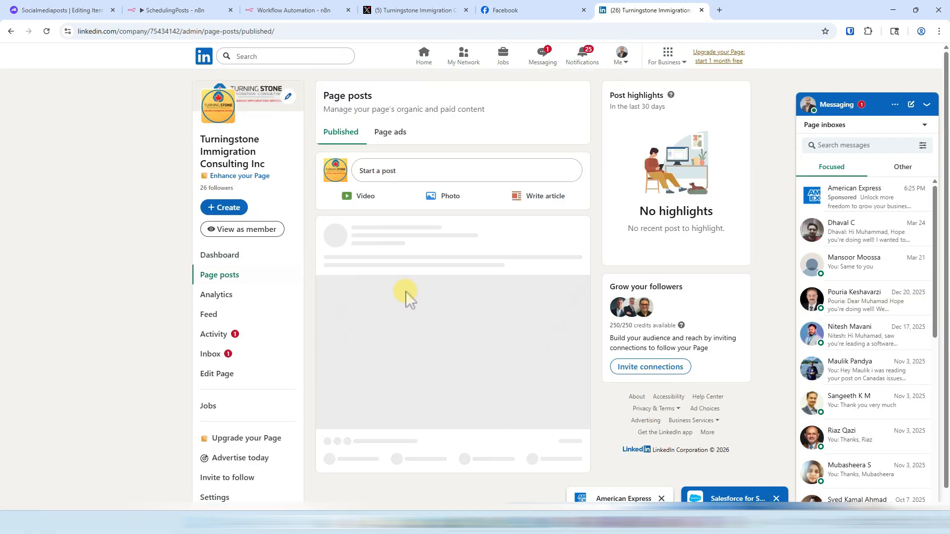
{"action": "scroll", "coordinate": [448, 341], "scroll_direction": "down", "scroll_amount": 5}
{"action": "scroll", "coordinate": [459, 361], "scroll_direction": "up", "scroll_amount": 3}
{"action": "scroll", "coordinate": [459, 361], "scroll_direction": "down", "scroll_amount": 2}
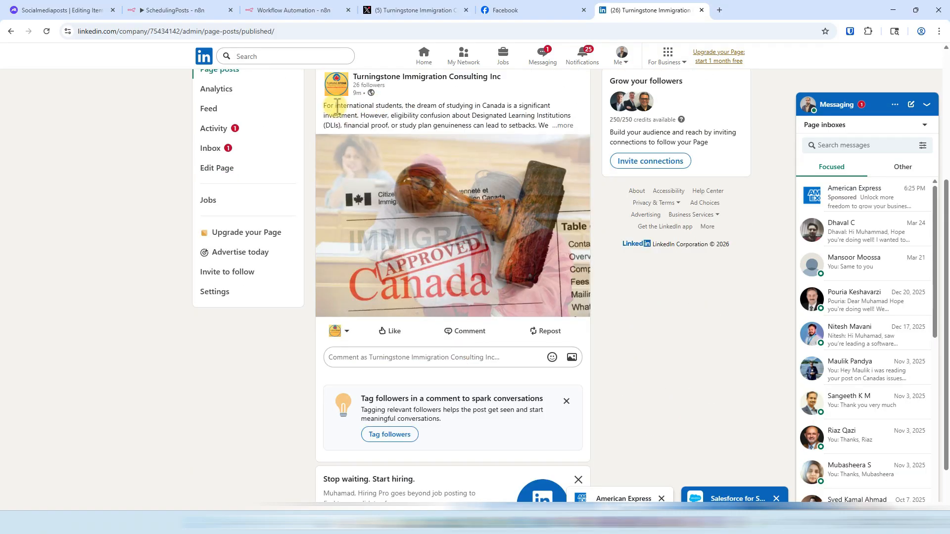
{"action": "left_click", "coordinate": [564, 126]}
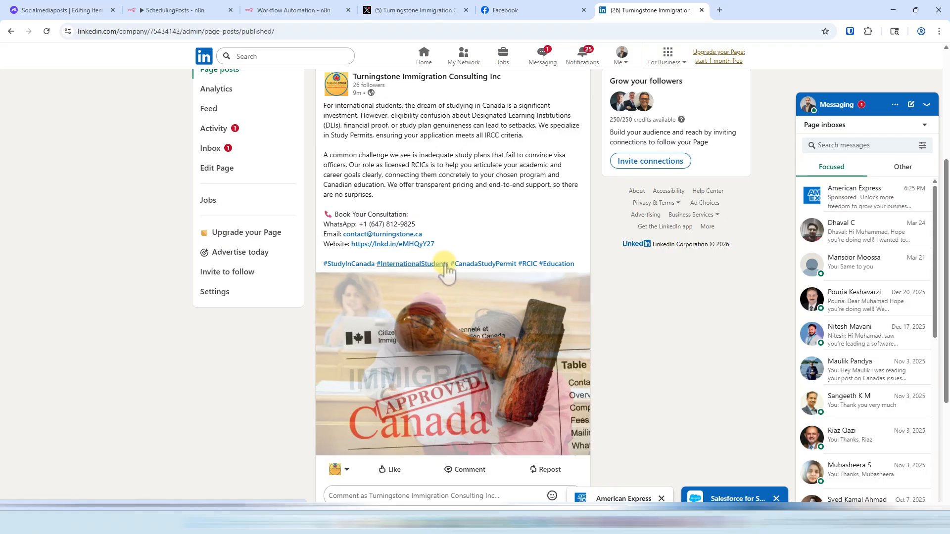
Back on the n8n canvas, detach the manual trigger from GetDirectusPost, move it below the flow, and add a Schedule Trigger.
{"action": "left_click", "coordinate": [185, 10]}
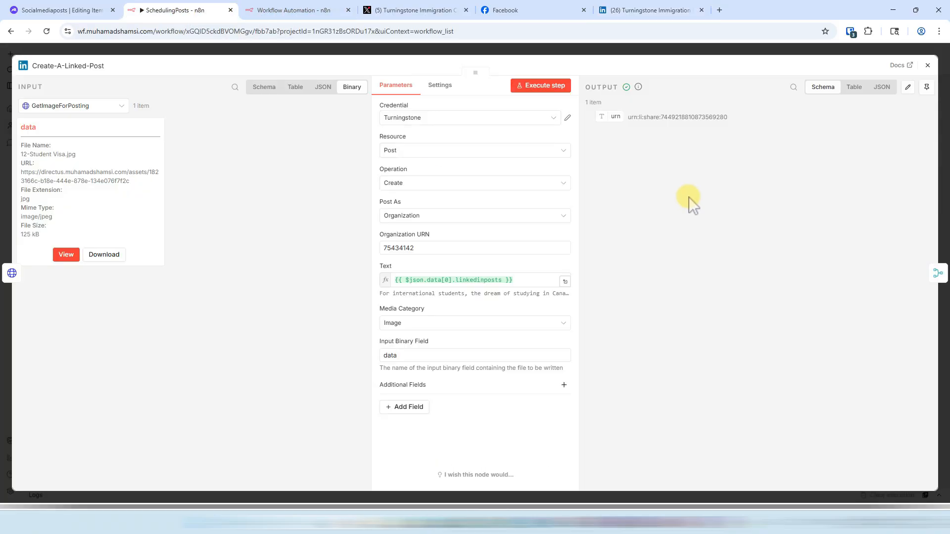
{"action": "left_click", "coordinate": [616, 48]}
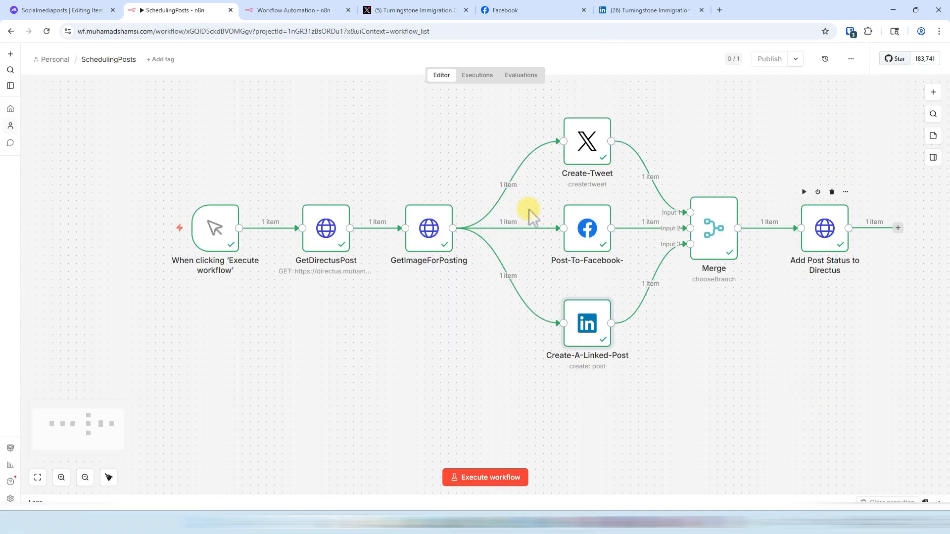
{"action": "left_click_drag", "start_coordinate": [206, 231], "coordinate": [223, 365]}
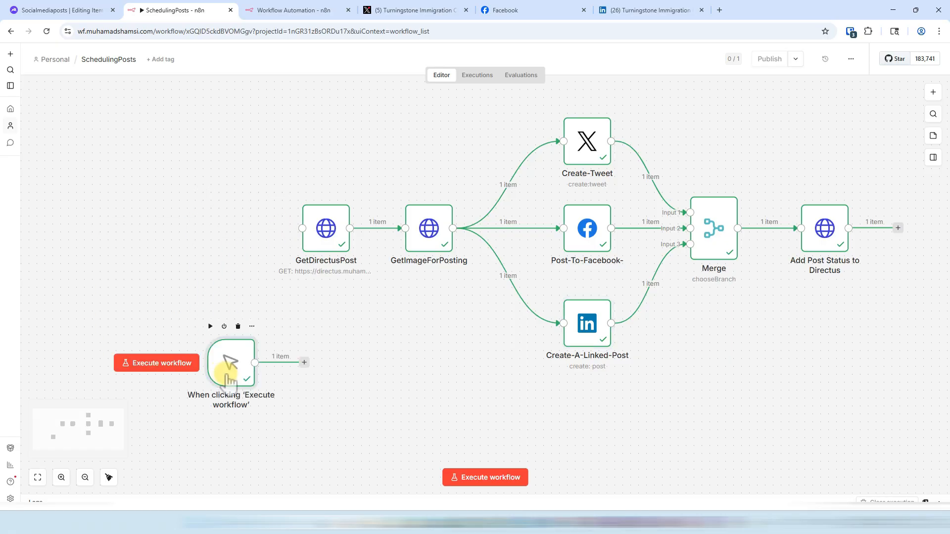
{"action": "left_click", "coordinate": [932, 93]}
{"action": "type", "text": "sc"}
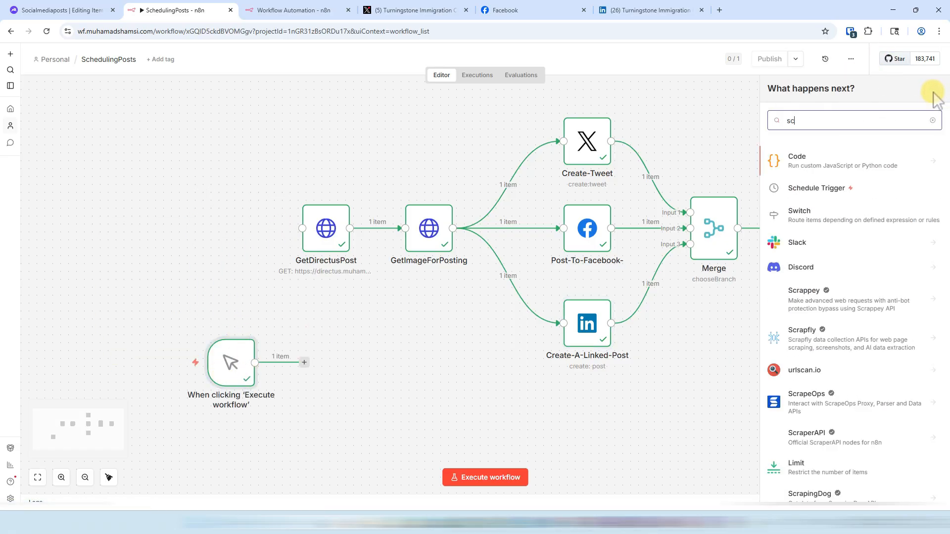
{"action": "left_click", "coordinate": [842, 189]}
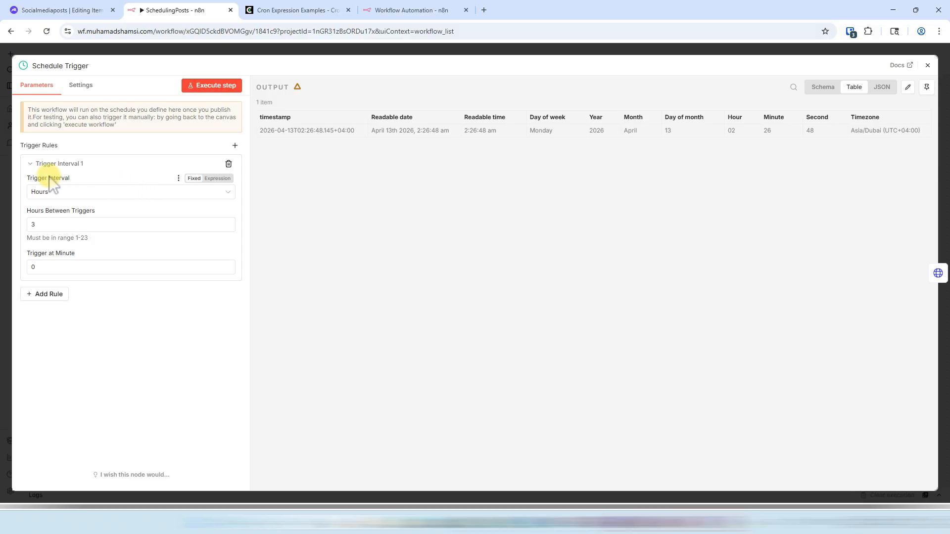
Set the Schedule Trigger's interval to Custom (Cron) with the expression "0 9,14,18 ***".
{"action": "left_click", "coordinate": [37, 192]}
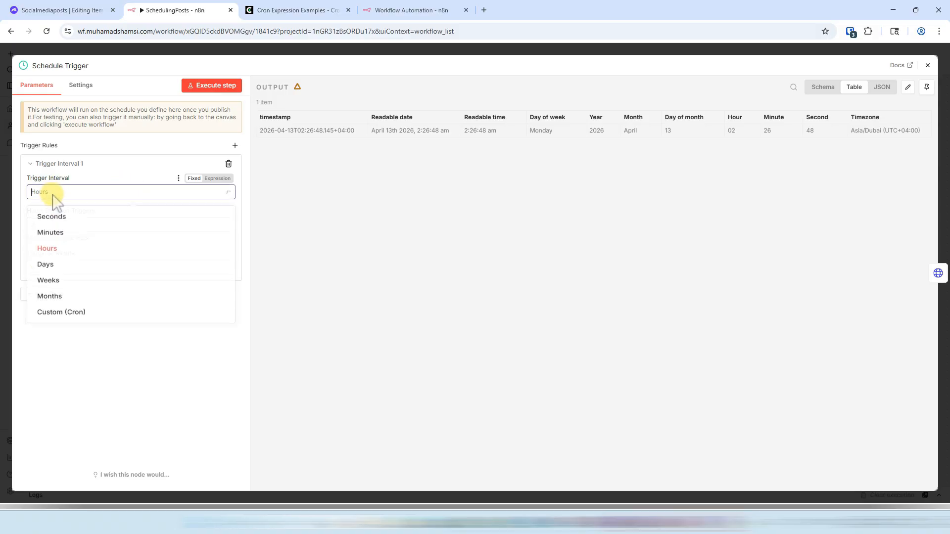
{"action": "left_click", "coordinate": [71, 319]}
{"action": "left_click", "coordinate": [75, 247]}
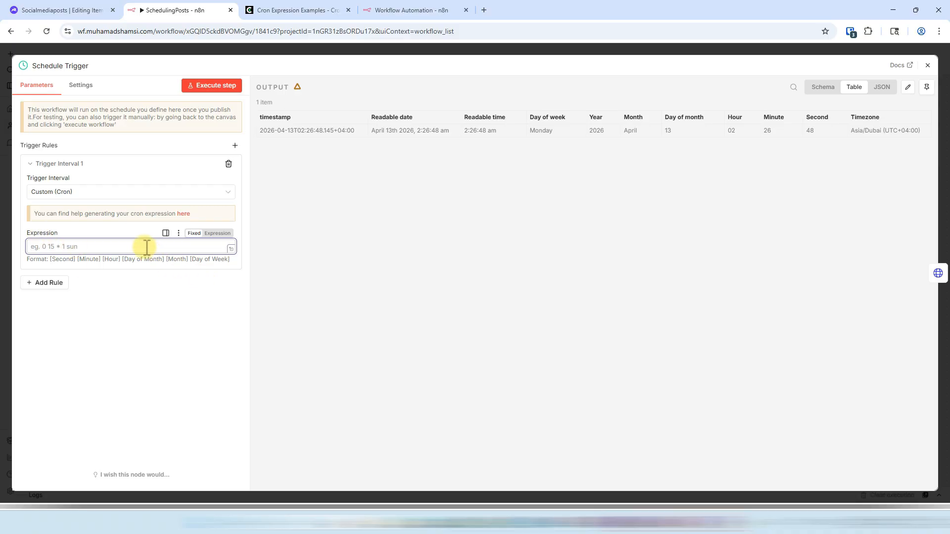
{"action": "left_click", "coordinate": [230, 248]}
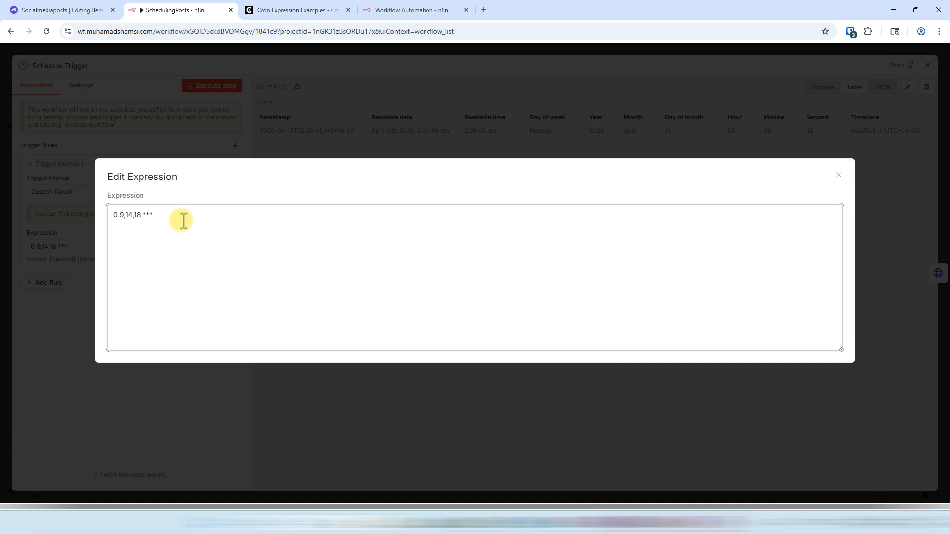
Copy the cron expression and search google.com in a new browser tab for "check this cron expressions 0 9,14,18 ***".
{"action": "left_click_drag", "start_coordinate": [182, 220], "coordinate": [94, 205]}
{"action": "right_click", "coordinate": [132, 218]}
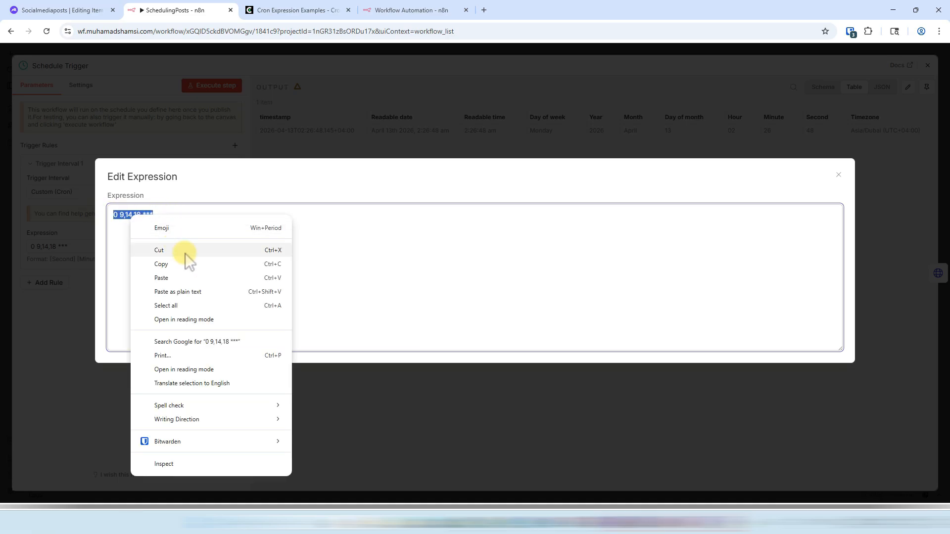
{"action": "left_click", "coordinate": [180, 266]}
{"action": "left_click", "coordinate": [484, 10]}
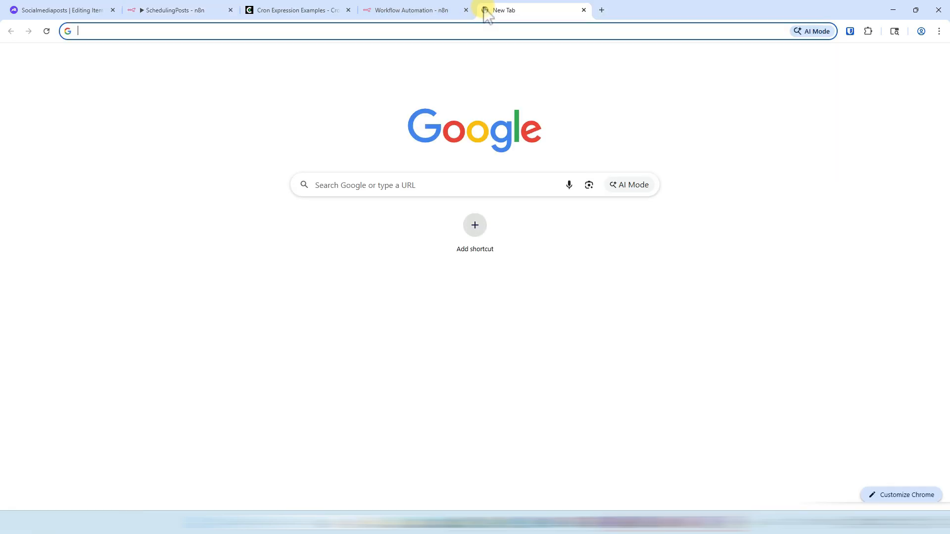
{"action": "type", "text": "google"}
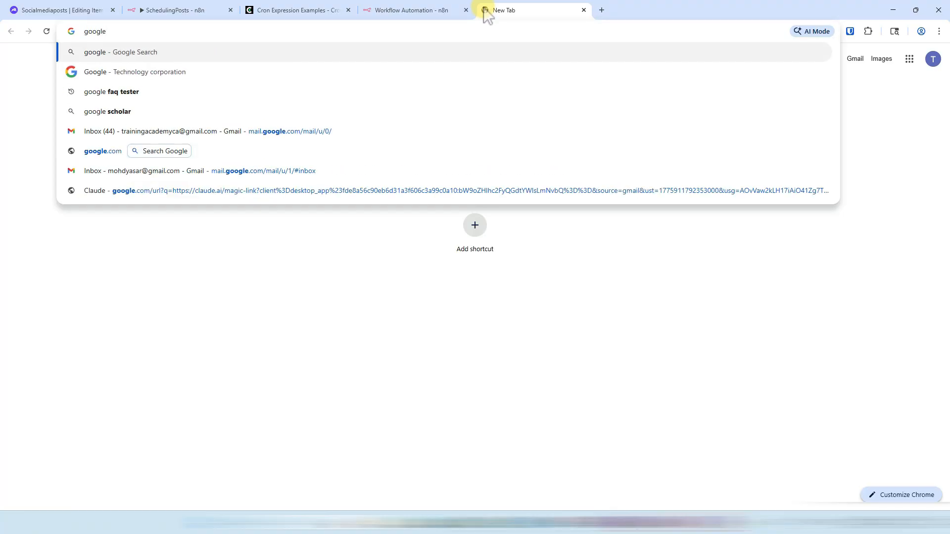
{"action": "type", "text": ".com"}
{"action": "key", "text": "Return"}
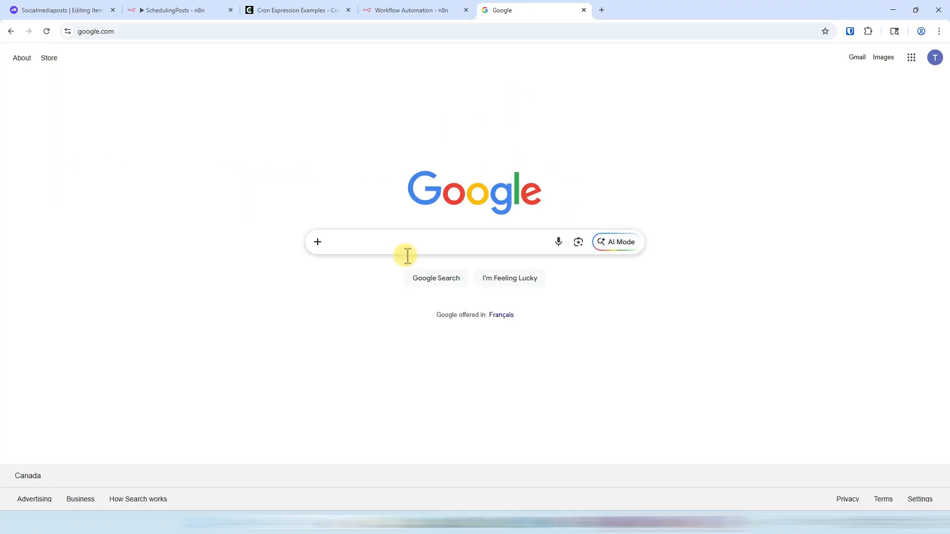
{"action": "type", "text": "check t"}
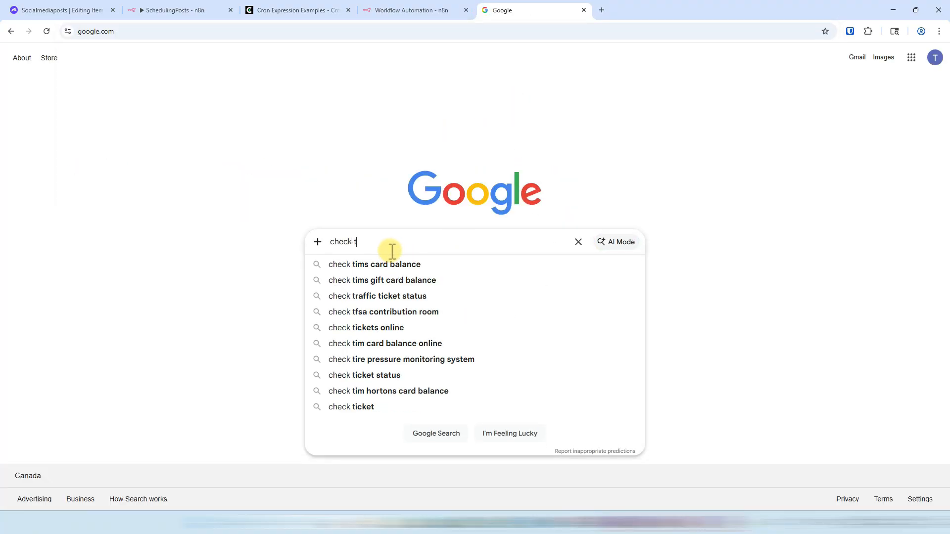
{"action": "type", "text": "his cron expressions 0 9,14,18 ***"}
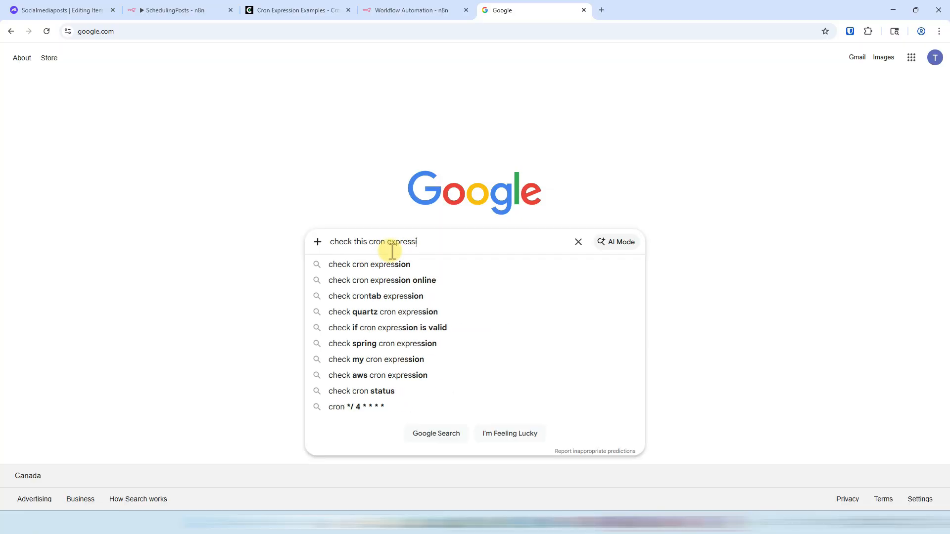
{"action": "key", "text": "Return"}
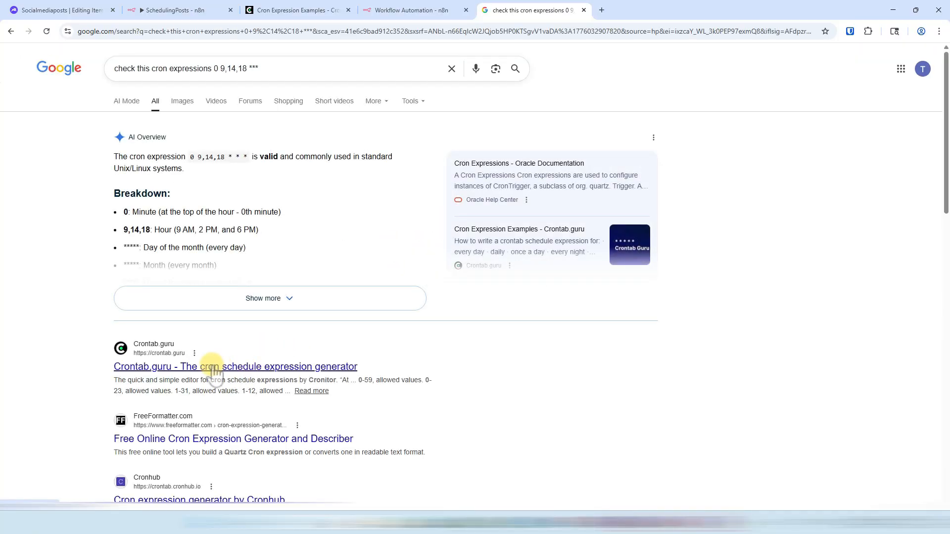
Open Crontab.guru from the search results and replace its sample expression with "0 9,14,18 ***" to check it.
{"action": "left_click", "coordinate": [239, 367]}
{"action": "left_click_drag", "start_coordinate": [515, 233], "coordinate": [418, 220]}
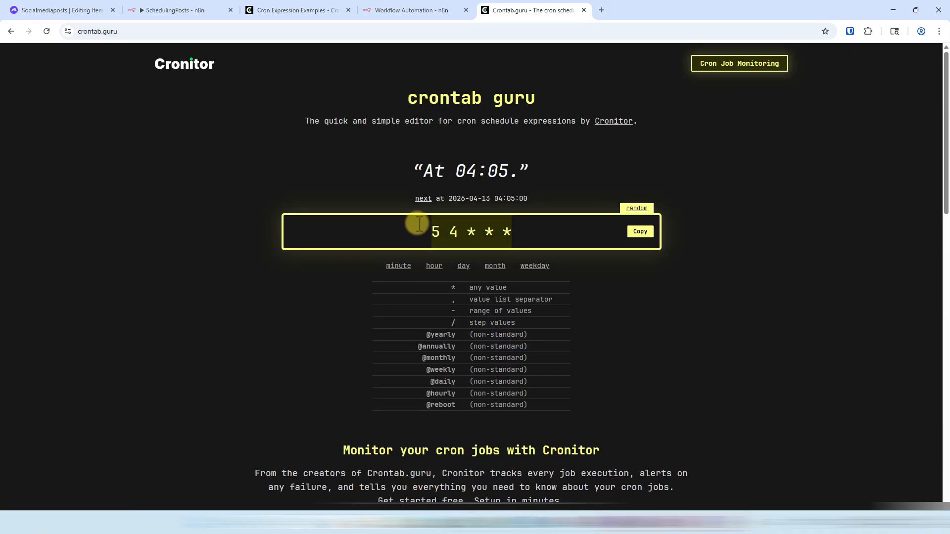
{"action": "right_click", "coordinate": [586, 229]}
{"action": "left_click", "coordinate": [616, 309]}
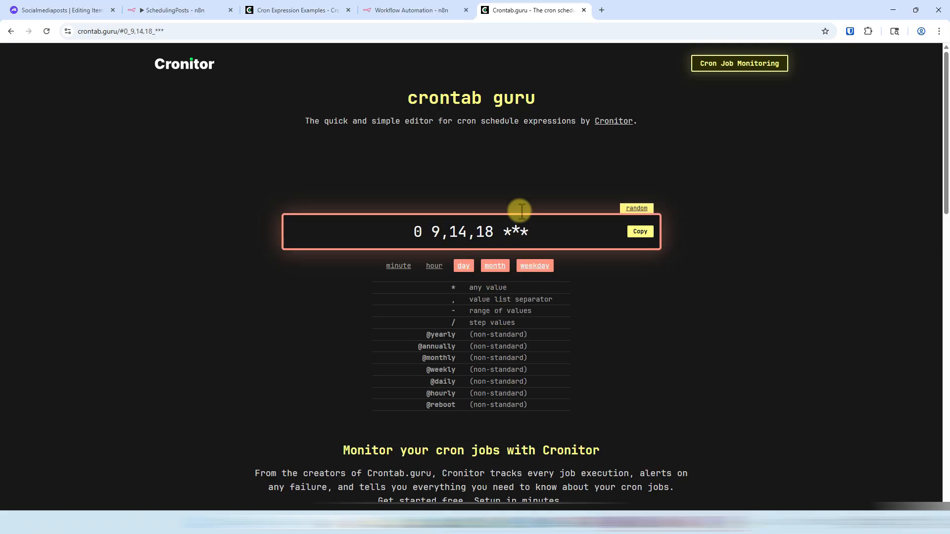
Separate the asterisks with spaces so the cron expression reads "0 9,14,18 * * *", and check the hours in its description.
{"action": "left_click", "coordinate": [514, 230]}
{"action": "key", "text": "Right"}
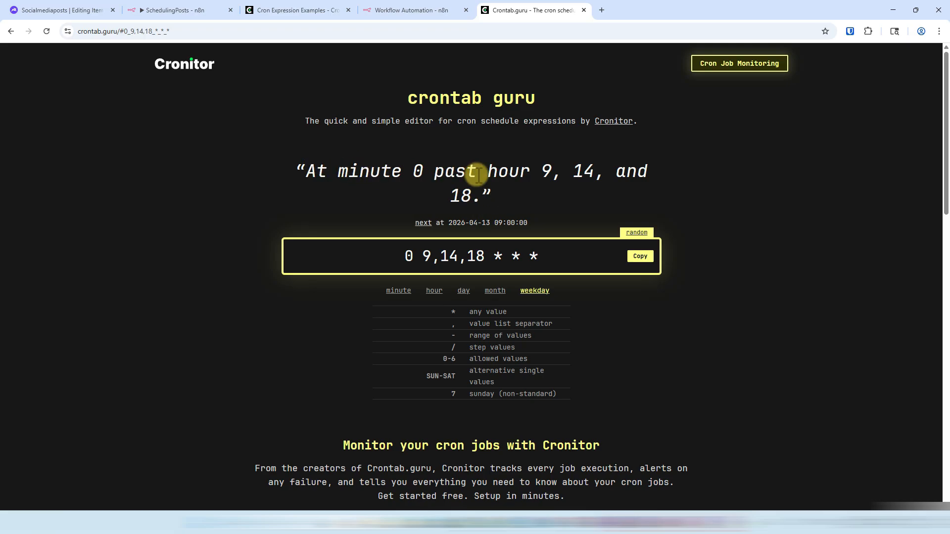
{"action": "left_click", "coordinate": [544, 170]}
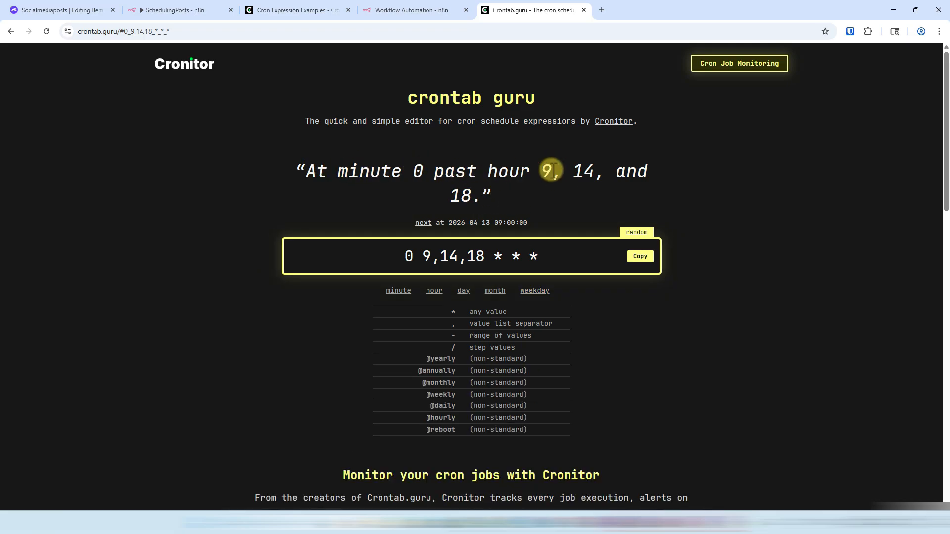
{"action": "double_click", "coordinate": [583, 171]}
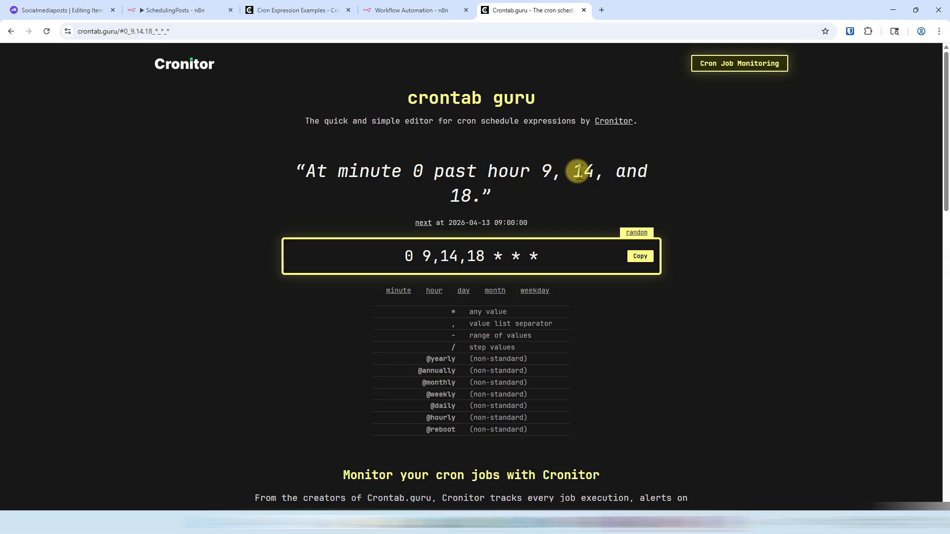
{"action": "double_click", "coordinate": [465, 195]}
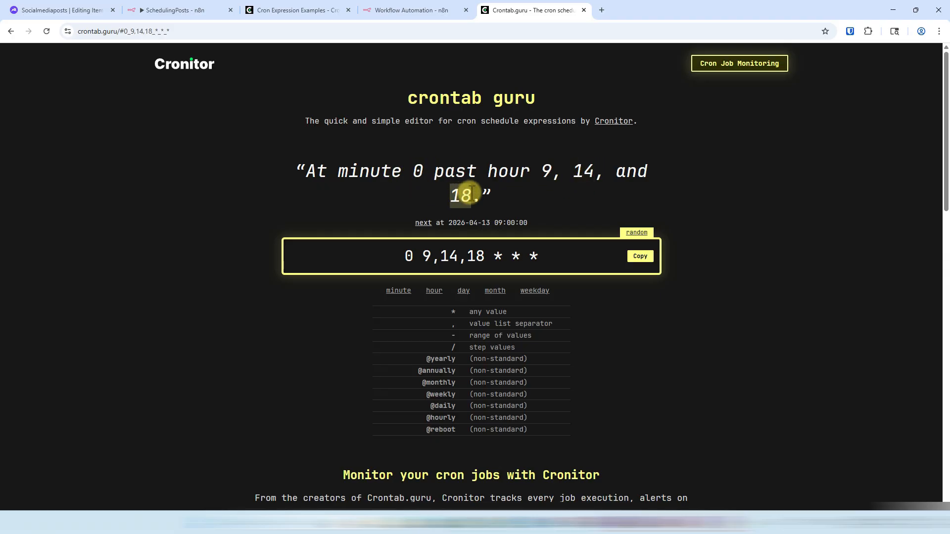
Try 30 as the minute value in the cron expression and restore it to 0.
{"action": "left_click", "coordinate": [403, 255]}
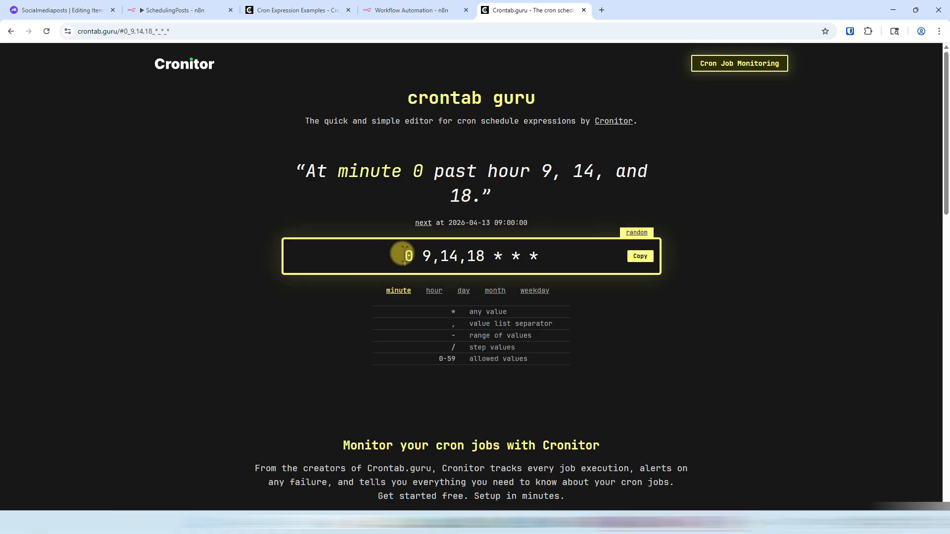
{"action": "key", "text": "BackSpace"}
{"action": "type", "text": "30"}
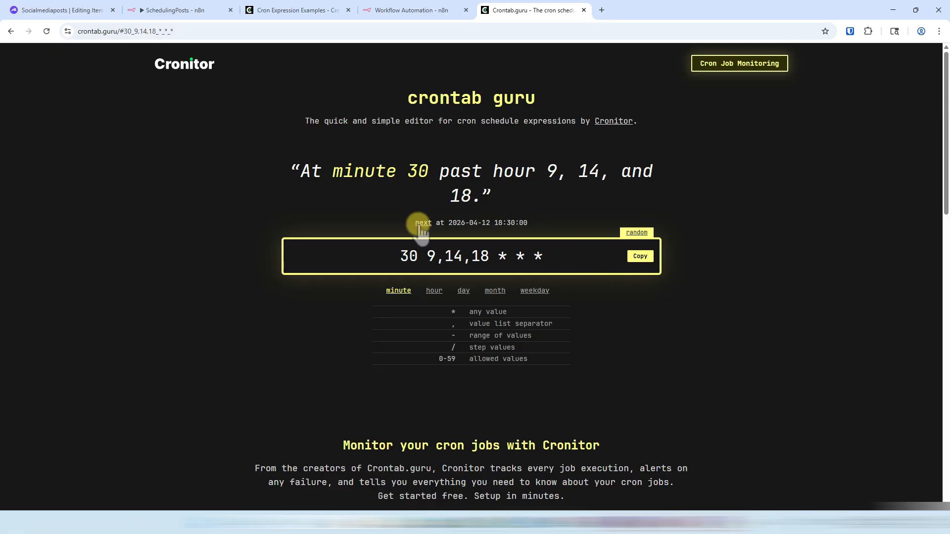
{"action": "key", "text": "BackSpace"}
{"action": "key", "text": "BackSpace"}
{"action": "type", "text": "0"}
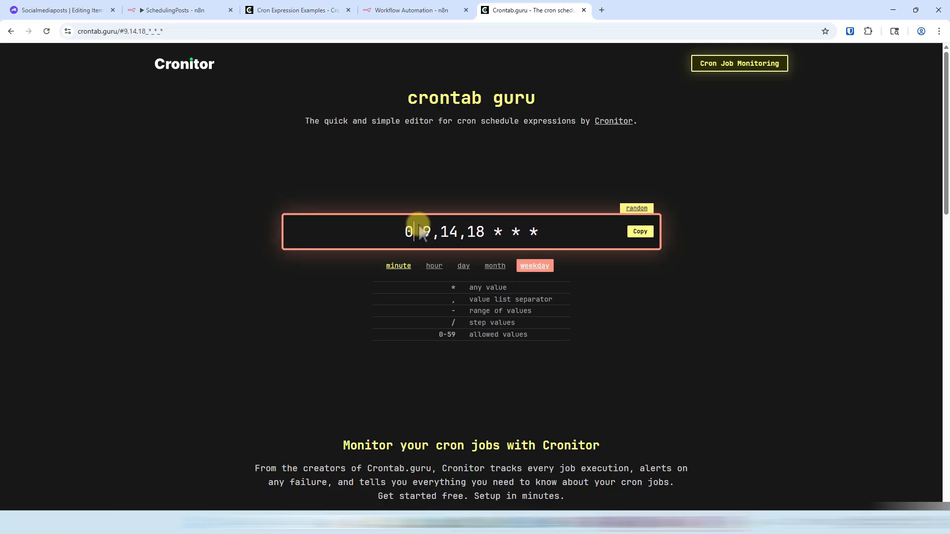
Copy the corrected expression "0 9,14,18 * * *" into the Schedule Trigger's expression in n8n and return to the canvas.
{"action": "left_click", "coordinate": [640, 256]}
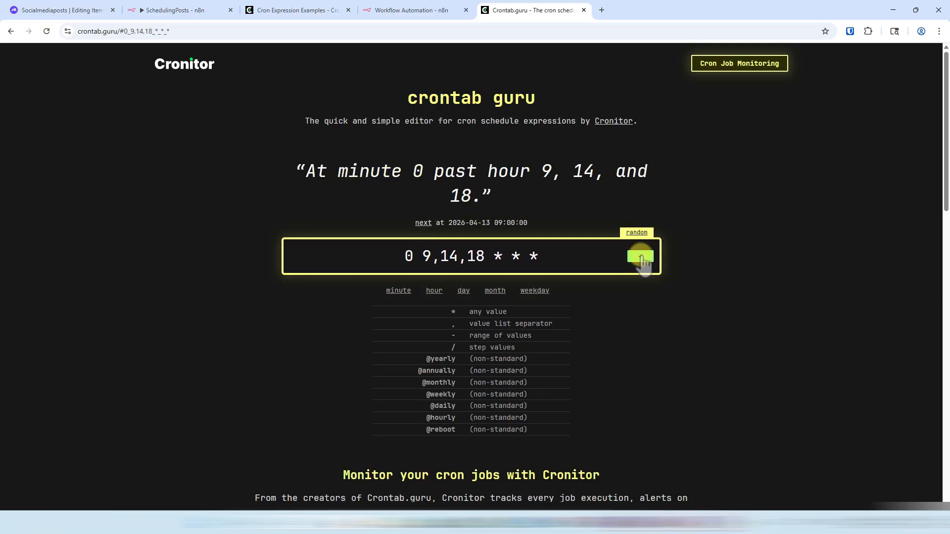
{"action": "left_click", "coordinate": [159, 11]}
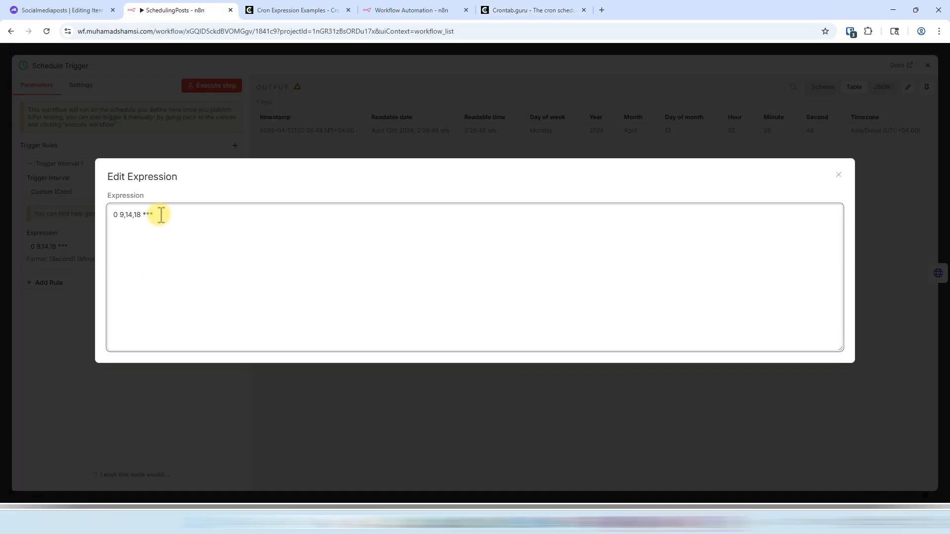
{"action": "left_click_drag", "start_coordinate": [159, 213], "coordinate": [92, 205]}
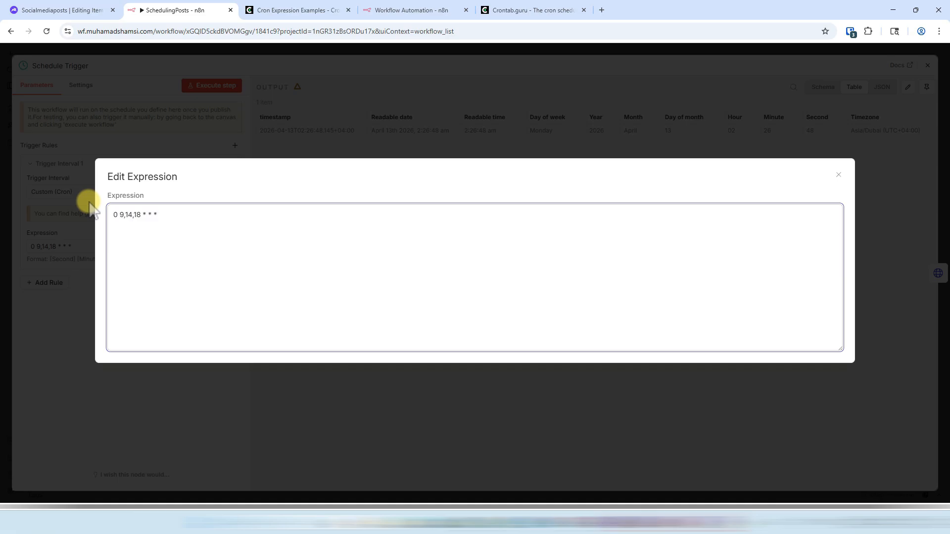
{"action": "left_click", "coordinate": [245, 136]}
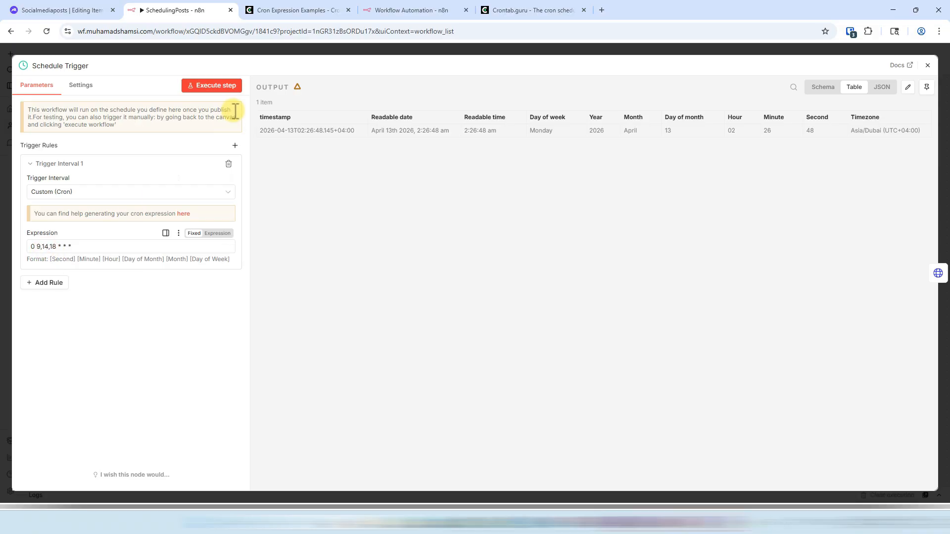
{"action": "left_click", "coordinate": [236, 48]}
Rename the Schedule Trigger node to "0900AM 2PM 6PM".
{"action": "mouse_move", "coordinate": [225, 237]}
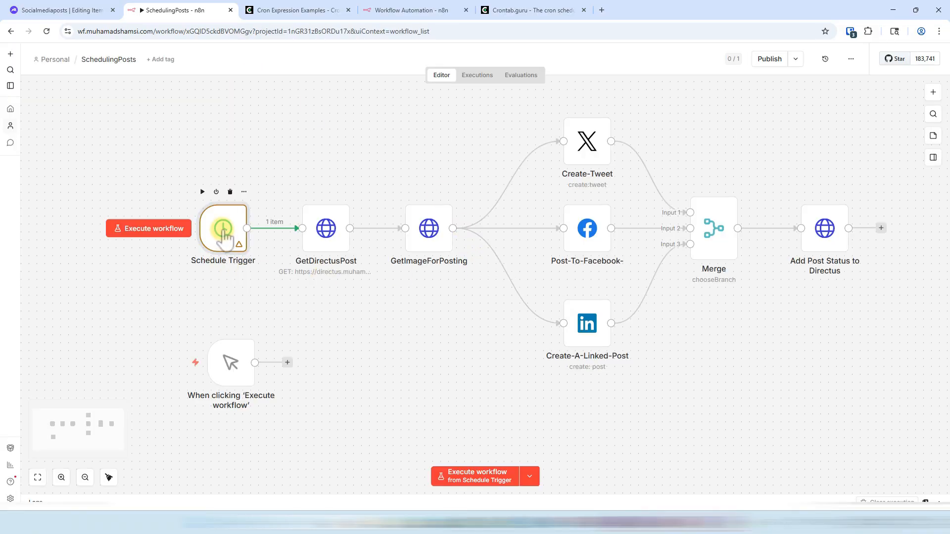
{"action": "key", "text": "F2"}
{"action": "type", "text": "0900AM 2P"}
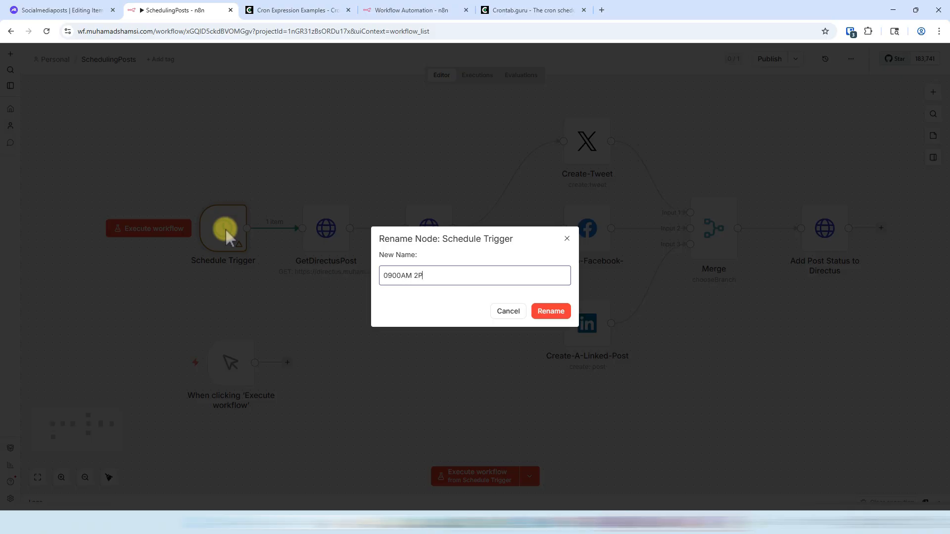
{"action": "type", "text": "M 6PM"}
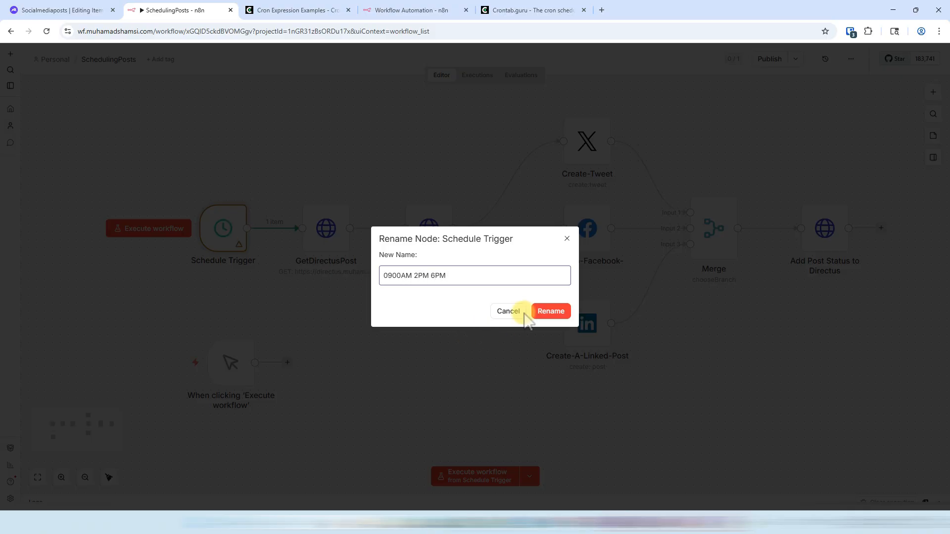
{"action": "left_click", "coordinate": [551, 311]}
Add a sticky note to the canvas and place it directly above the 0900AM 2PM 6PM trigger.
{"action": "right_click", "coordinate": [156, 138]}
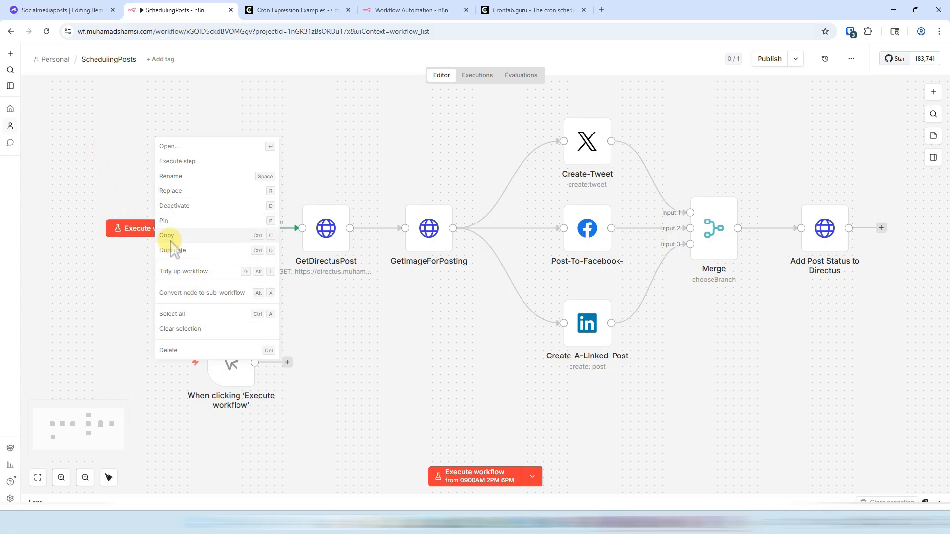
{"action": "left_click", "coordinate": [117, 130]}
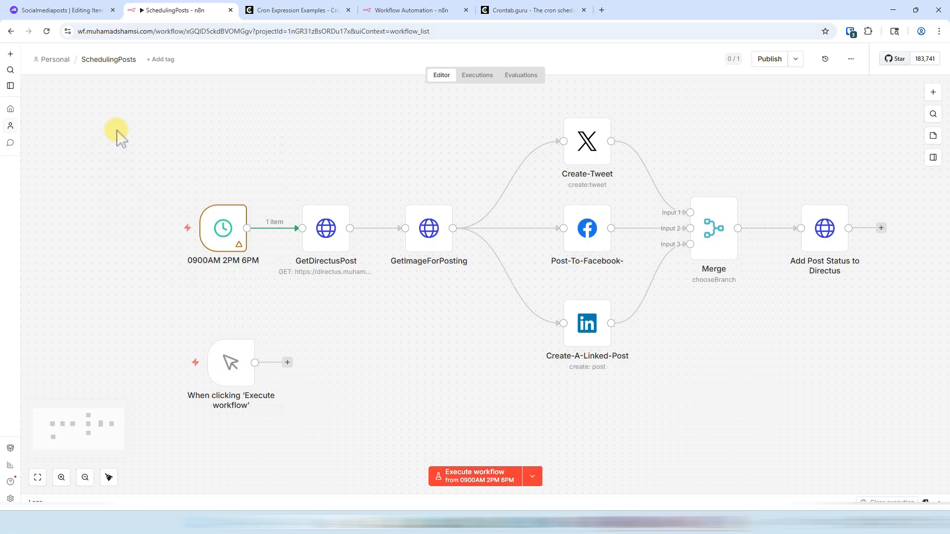
{"action": "right_click", "coordinate": [117, 130]}
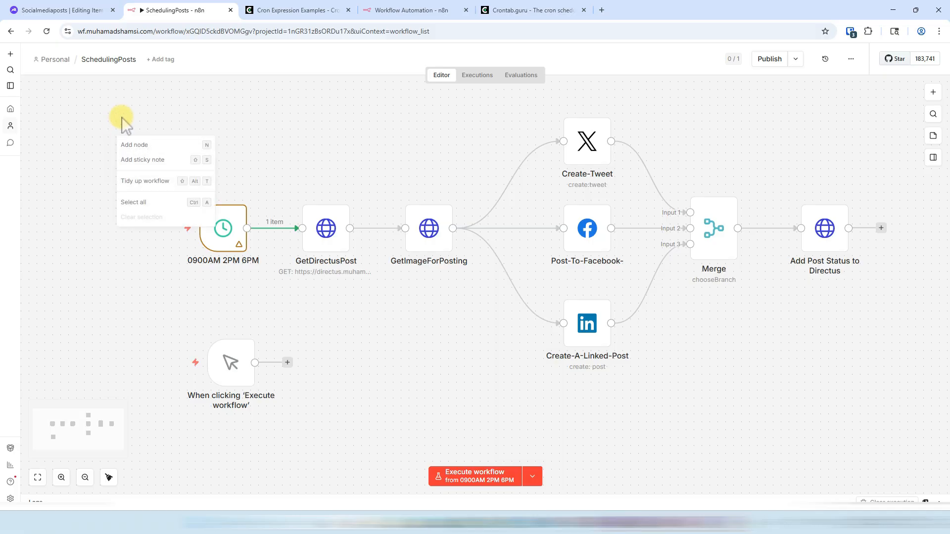
{"action": "left_click", "coordinate": [142, 158]}
{"action": "left_click_drag", "start_coordinate": [202, 153], "coordinate": [255, 136]}
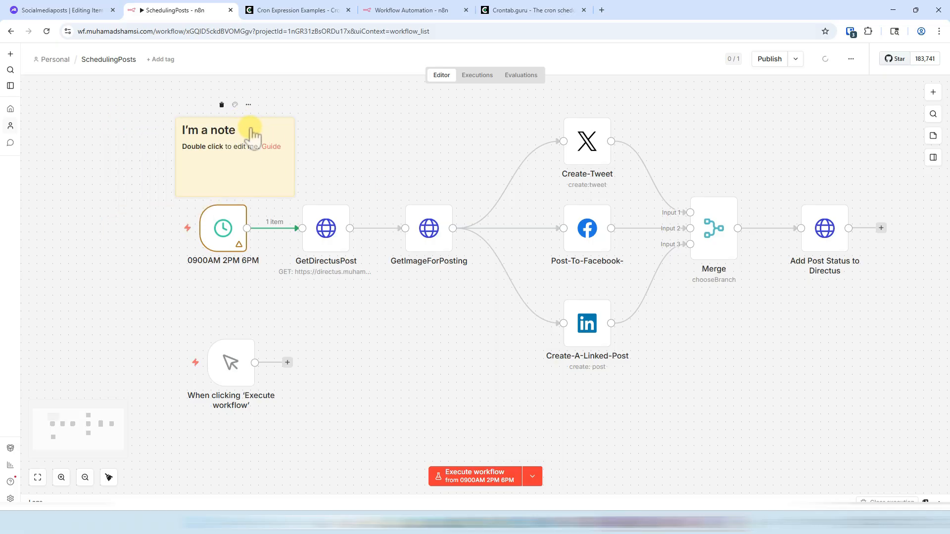
Replace the sticky note's sample heading with "Social Media Poster".
{"action": "double_click", "coordinate": [237, 132]}
{"action": "left_click_drag", "start_coordinate": [198, 131], "coordinate": [235, 131]}
{"action": "type", "text": "Social Post"}
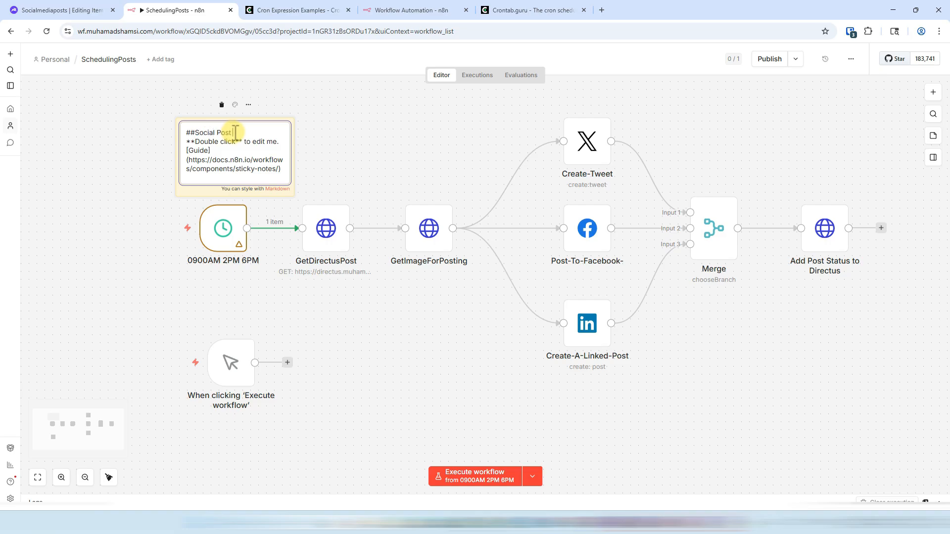
{"action": "type", "text": " Ge"}
{"action": "type", "text": "r"}
{"action": "left_click", "coordinate": [316, 143]}
Remove the sticky note's placeholder text, close its title with "##", and widen the note to reach past GetDirectusPost.
{"action": "double_click", "coordinate": [224, 147]}
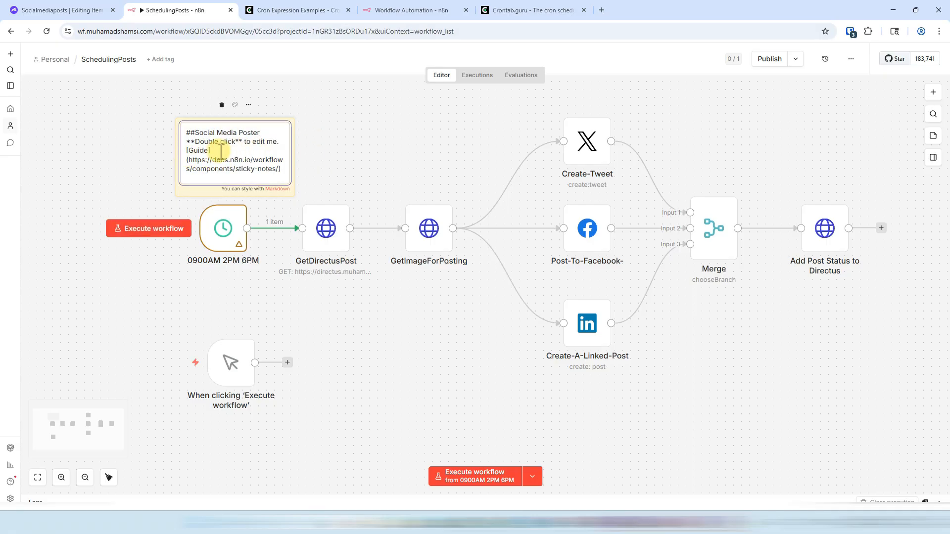
{"action": "left_click_drag", "start_coordinate": [195, 142], "coordinate": [291, 182]}
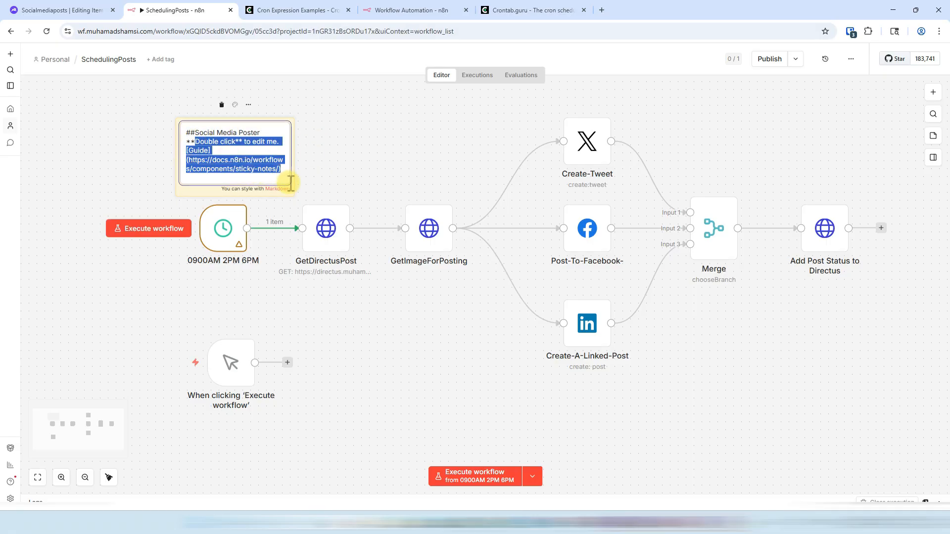
{"action": "key", "text": "BackSpace"}
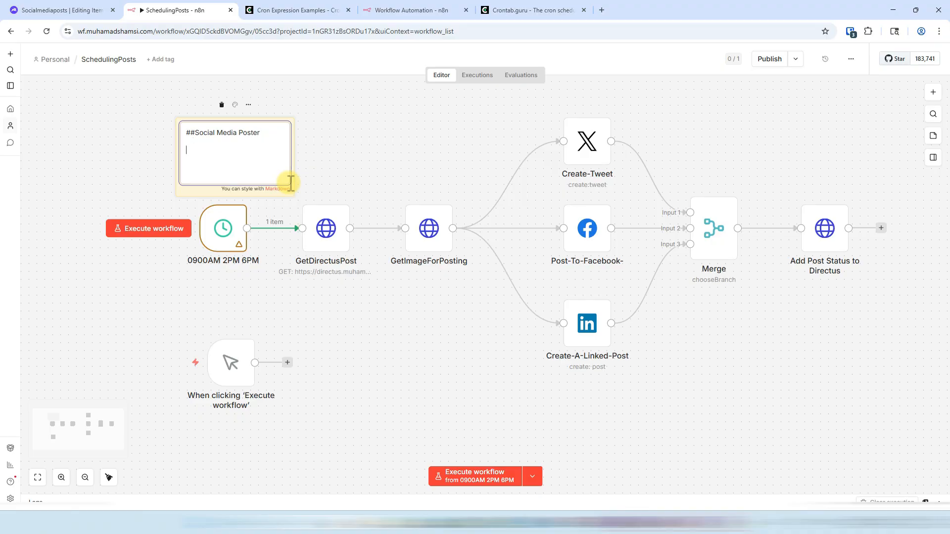
{"action": "type", "text": "##"}
{"action": "left_click_drag", "start_coordinate": [301, 140], "coordinate": [357, 144]}
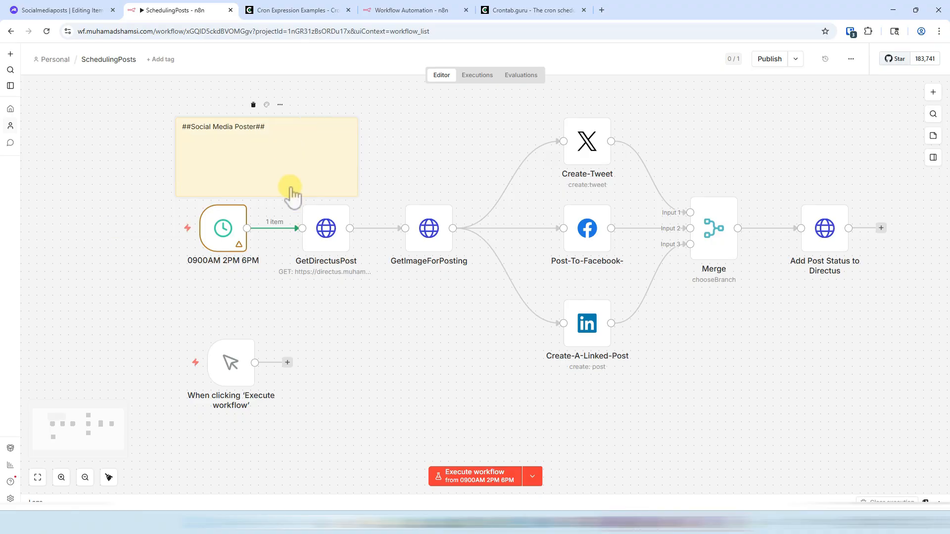
Fix the note's heading to "## Social Media Poster ##" and add the line "** Runs at 0900AM 2PM 6PM **" below it.
{"action": "scroll", "coordinate": [407, 158], "scroll_direction": "up", "scroll_amount": 4}
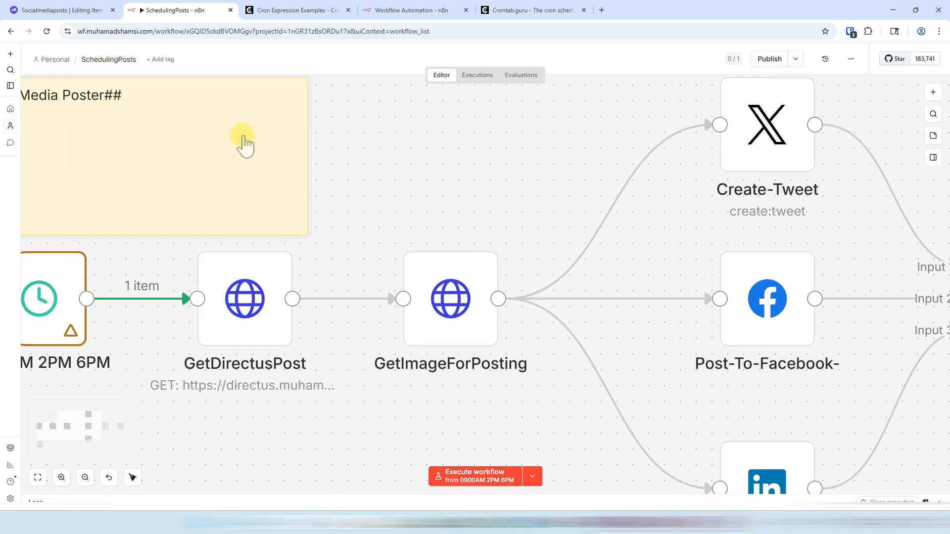
{"action": "scroll", "coordinate": [220, 159], "scroll_direction": "down", "scroll_amount": 4}
{"action": "double_click", "coordinate": [166, 123]}
{"action": "left_click", "coordinate": [174, 133]}
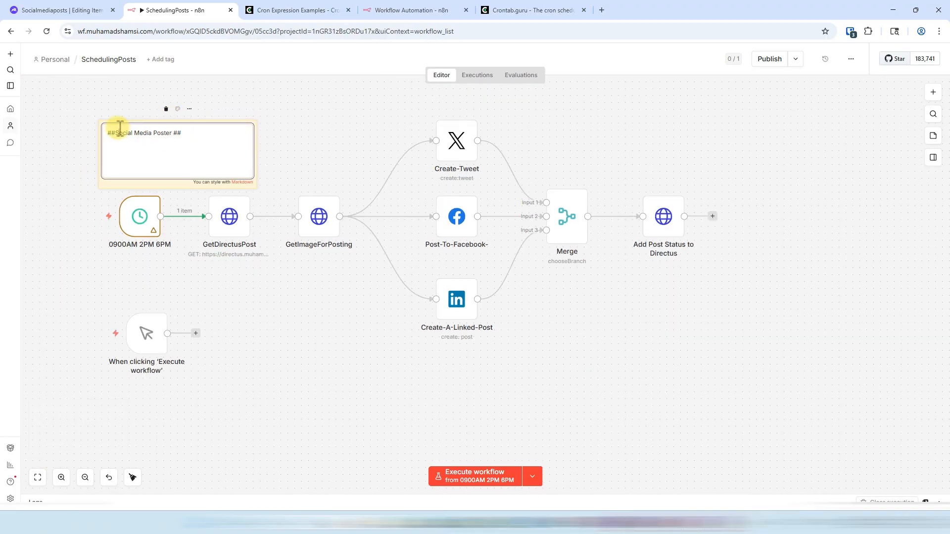
{"action": "left_click", "coordinate": [311, 150]}
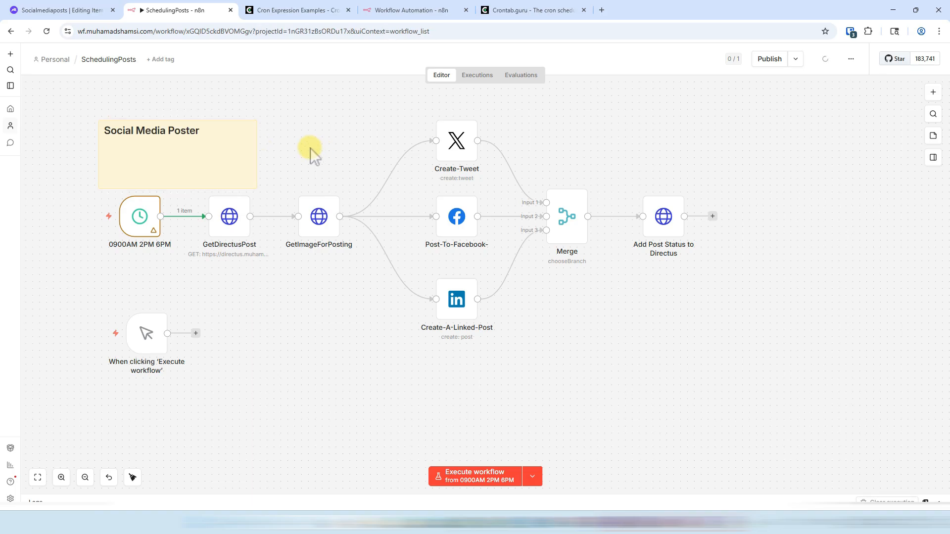
{"action": "double_click", "coordinate": [178, 148]}
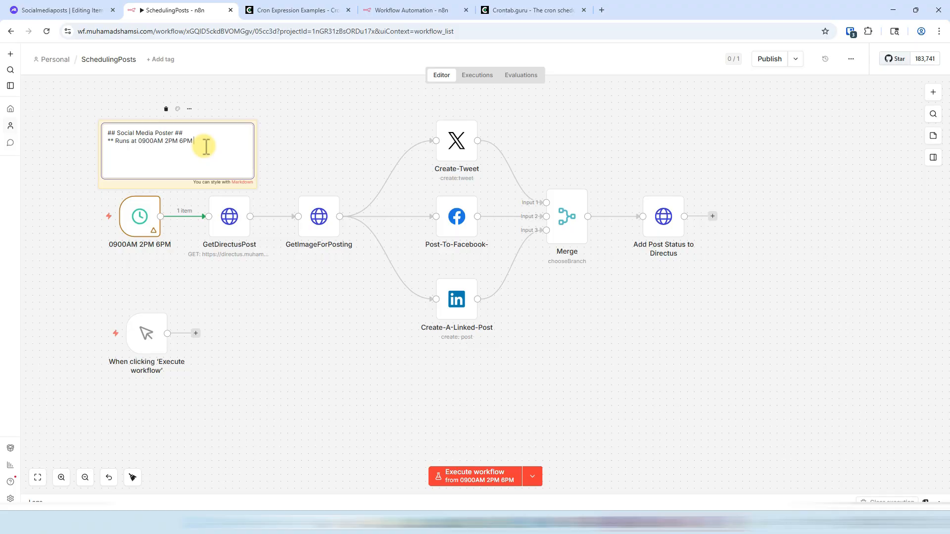
{"action": "left_click", "coordinate": [349, 157]}
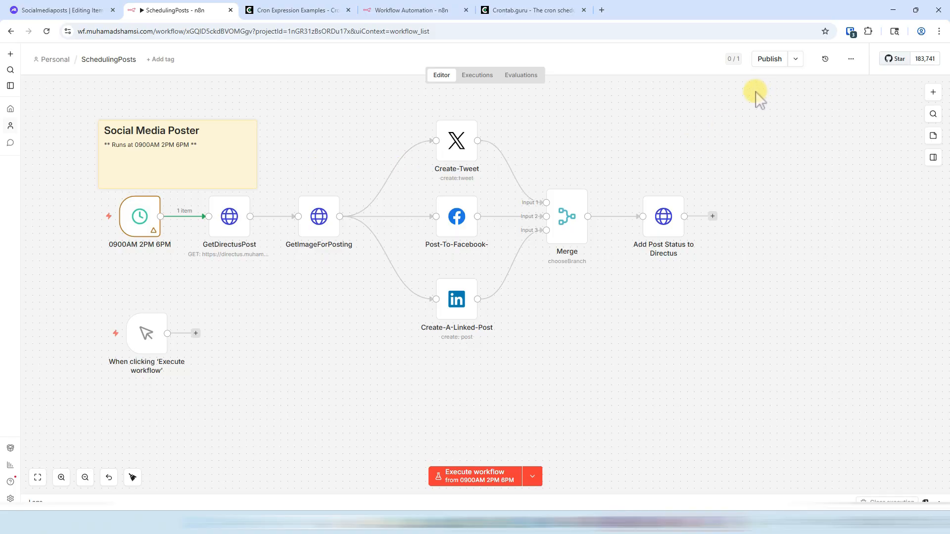
Move the 0900AM 2PM 6PM trigger slightly farther away from the GetDirectusPost node.
{"action": "mouse_move", "coordinate": [88, 242]}
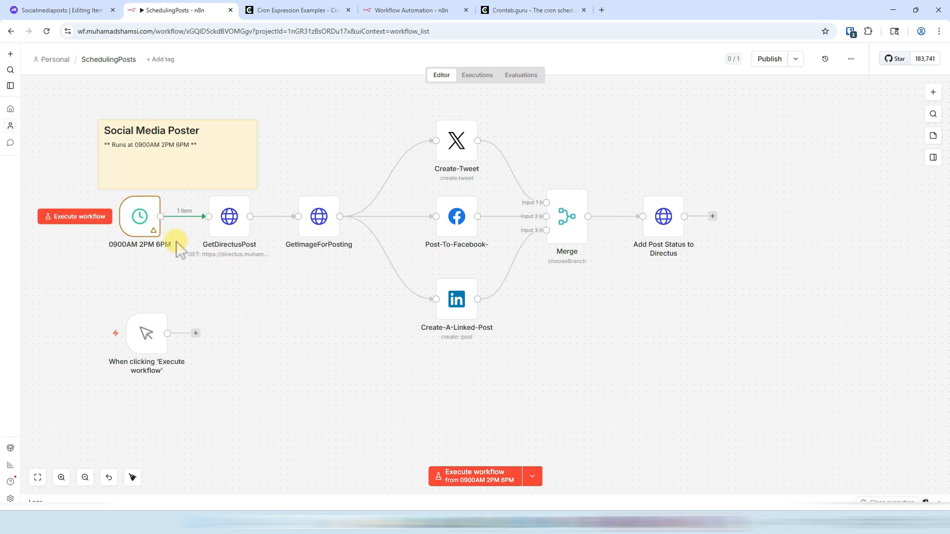
{"action": "left_click_drag", "start_coordinate": [150, 216], "coordinate": [130, 216]}
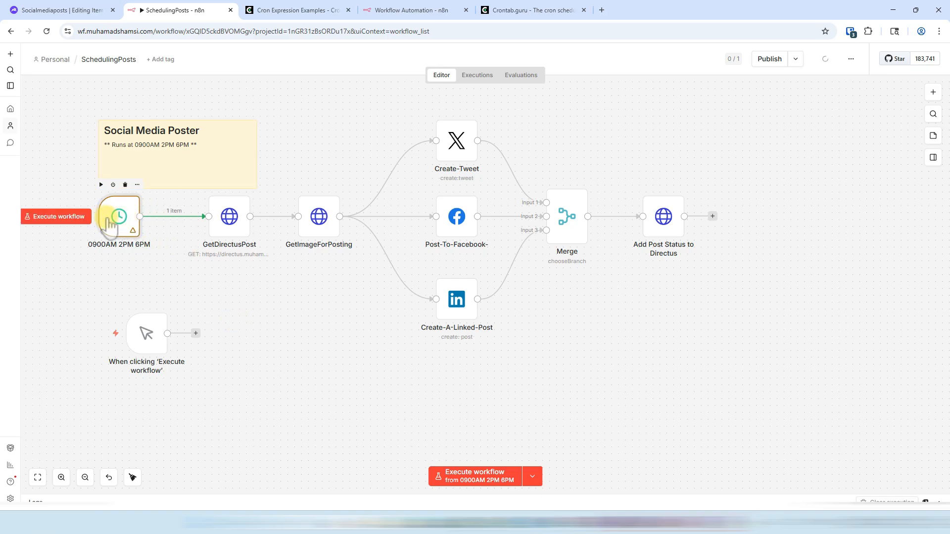
Try adding a second trigger rule to the 0900AM 2PM 6PM node, delete it, and return to the canvas.
{"action": "double_click", "coordinate": [119, 218]}
{"action": "left_click", "coordinate": [47, 283]}
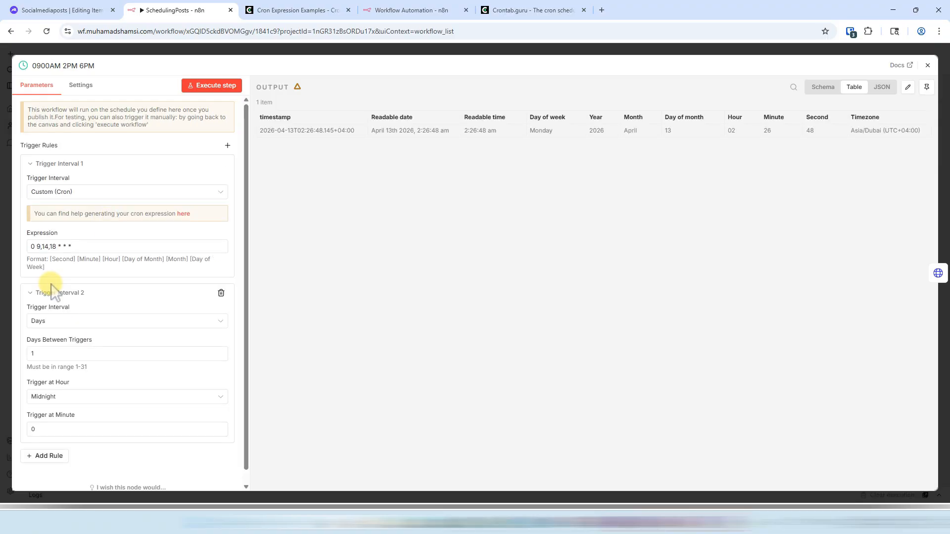
{"action": "left_click", "coordinate": [220, 293]}
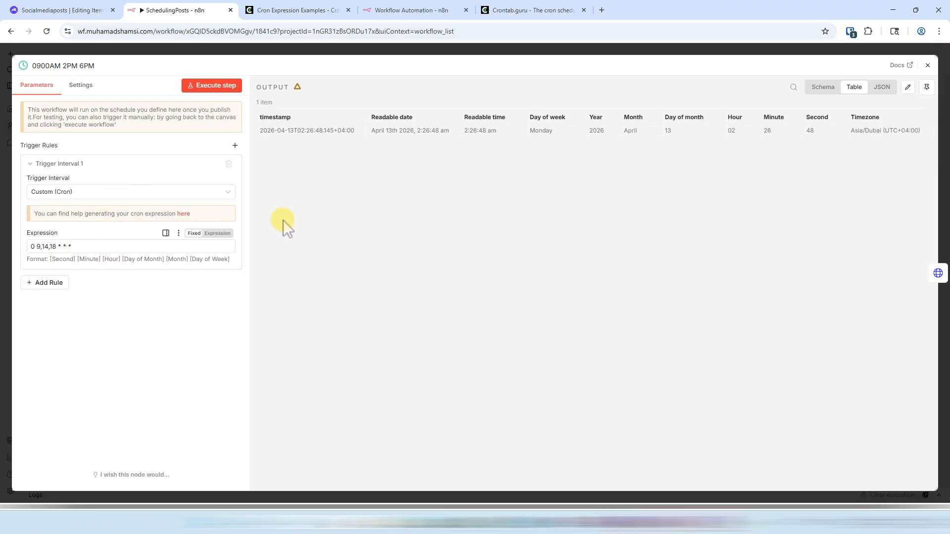
{"action": "left_click", "coordinate": [229, 48]}
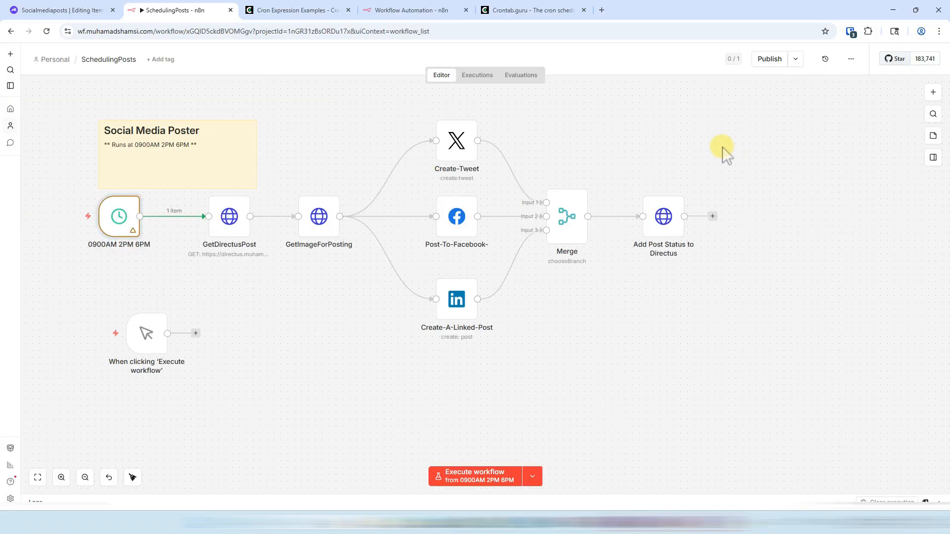
Publish the workflow with the version name "V1 090am 2pm 6pm" and acknowledge the publication notice.
{"action": "left_click", "coordinate": [772, 60]}
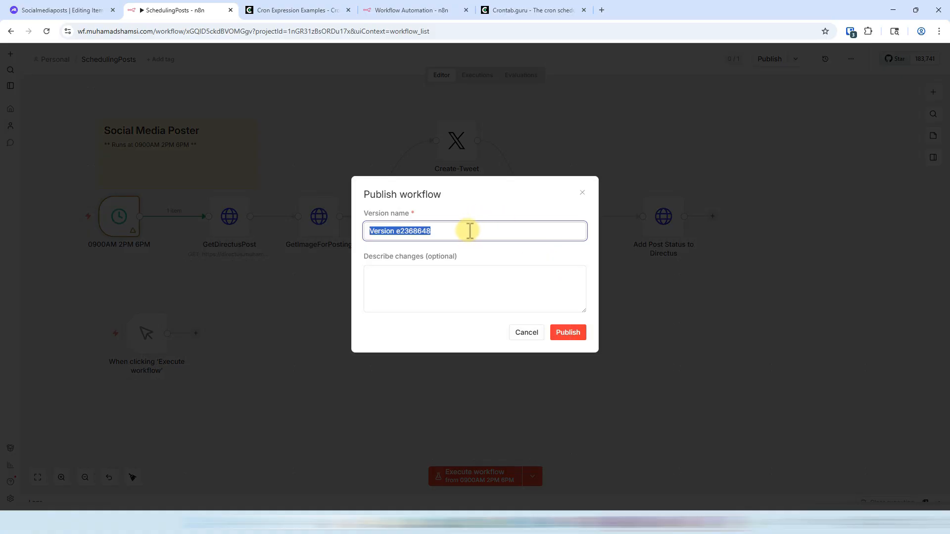
{"action": "type", "text": "V1 090am 2pm 6pm"}
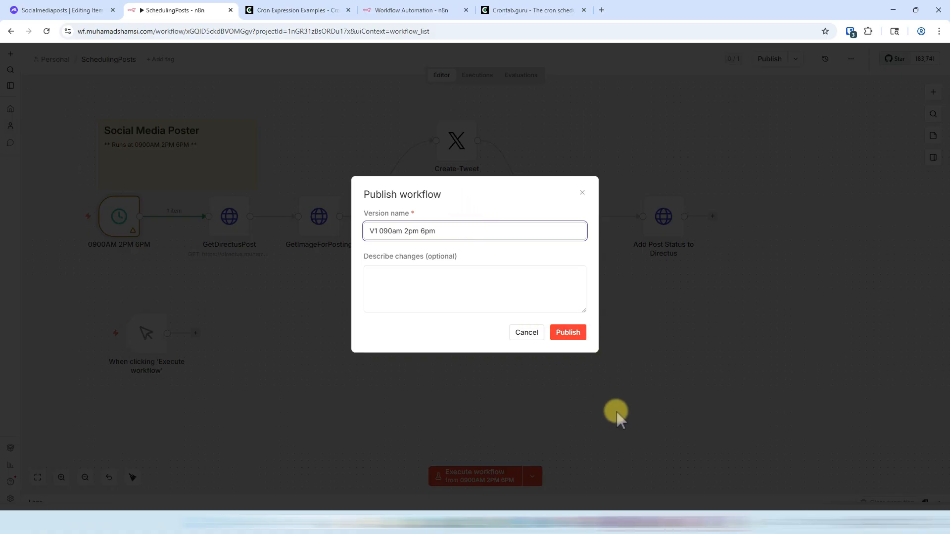
{"action": "left_click", "coordinate": [567, 332]}
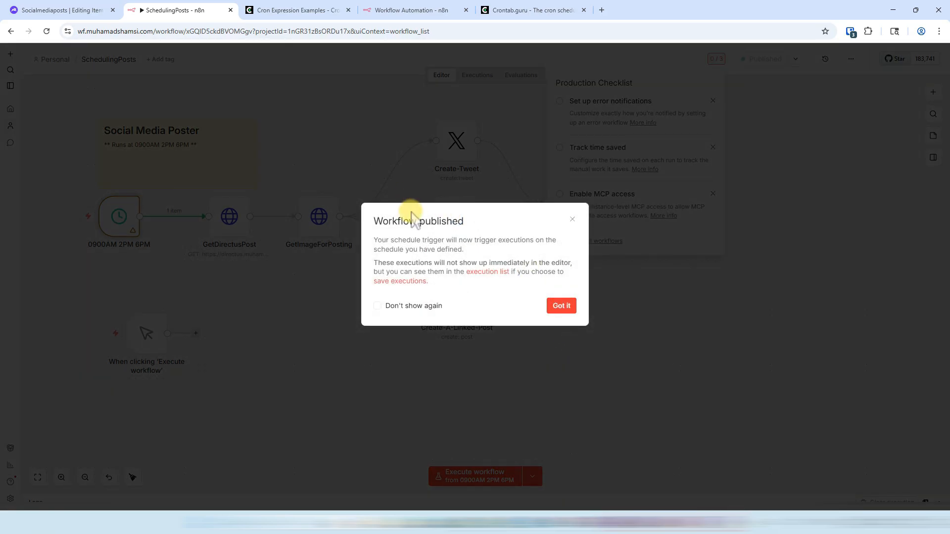
{"action": "left_click", "coordinate": [567, 308]}
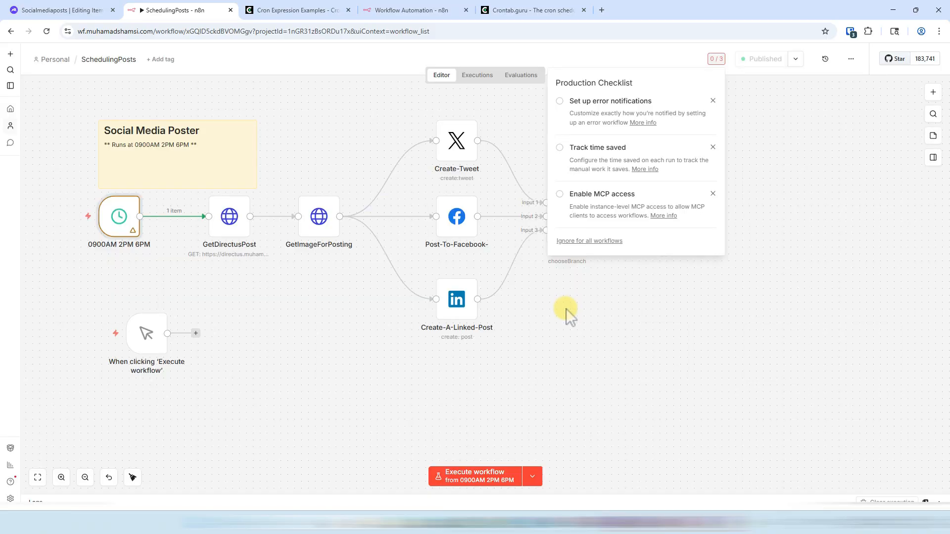
Dismiss the Production Checklist suggestions for error notifications, time saved tracking and MCP access.
{"action": "scroll", "coordinate": [752, 304], "scroll_direction": "up", "scroll_amount": 2}
{"action": "left_click", "coordinate": [713, 100]}
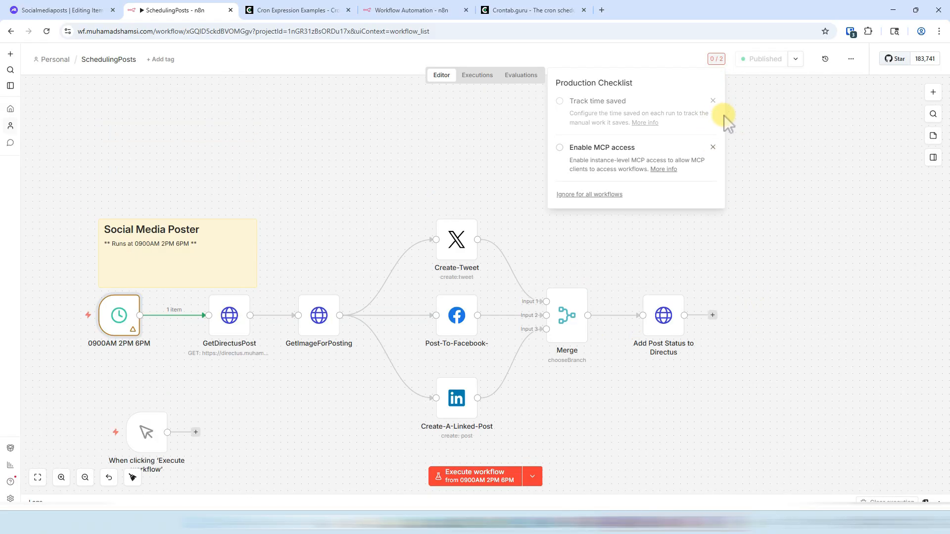
{"action": "left_click", "coordinate": [713, 100]}
{"action": "left_click", "coordinate": [713, 101]}
{"action": "scroll", "coordinate": [471, 244], "scroll_direction": "down", "scroll_amount": 1}
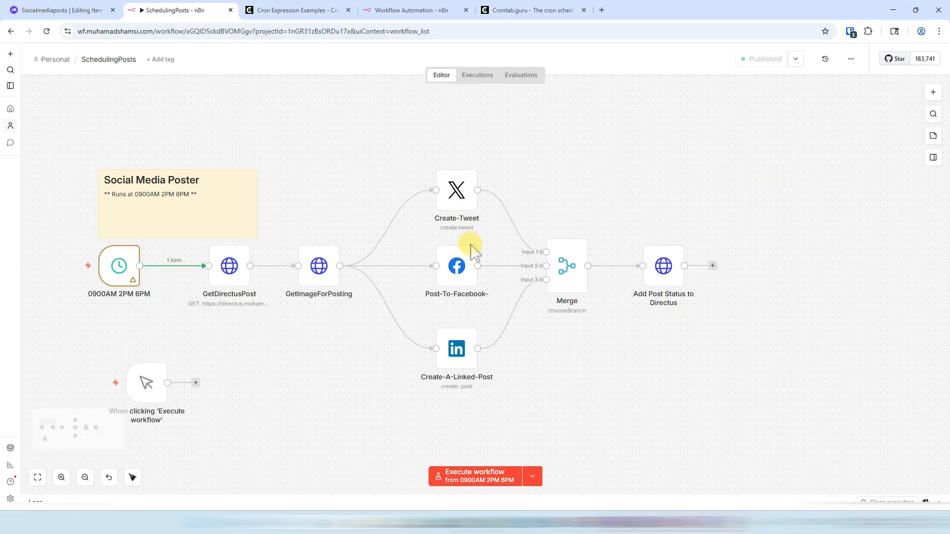
{"action": "scroll", "coordinate": [470, 244], "scroll_direction": "down", "scroll_amount": 1}
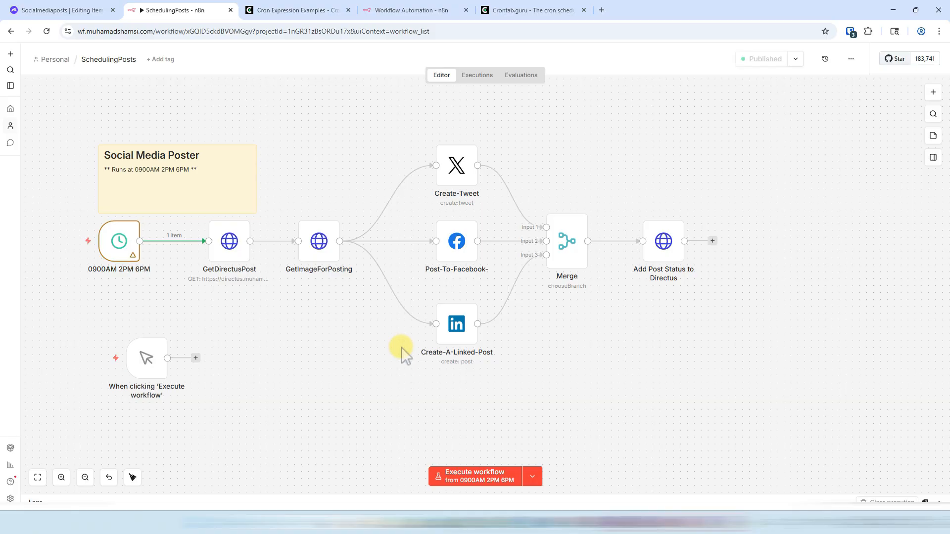
Execute the workflow from the 0900AM 2PM 6PM trigger and inspect the Xposts text in the Add Post Status to Directus output.
{"action": "left_click", "coordinate": [485, 474]}
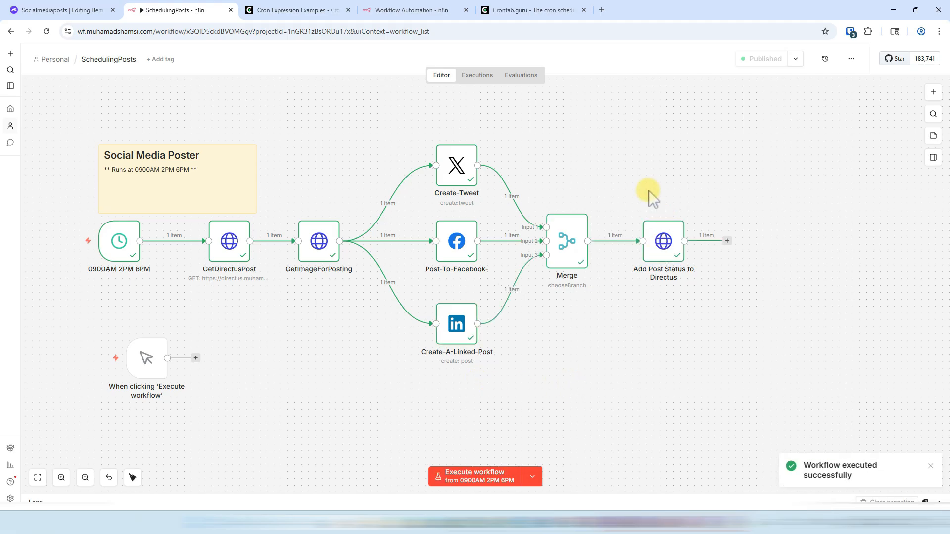
{"action": "double_click", "coordinate": [665, 258]}
{"action": "left_click_drag", "start_coordinate": [616, 153], "coordinate": [742, 187]}
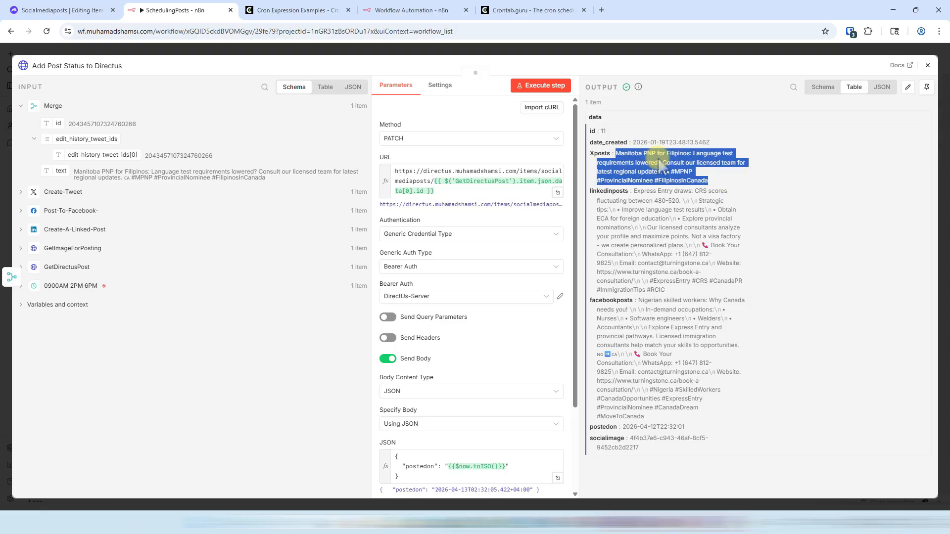
Switch to Directus and look through the Socialmediaposts collection for the posted date of the item just published.
{"action": "left_click", "coordinate": [75, 10]}
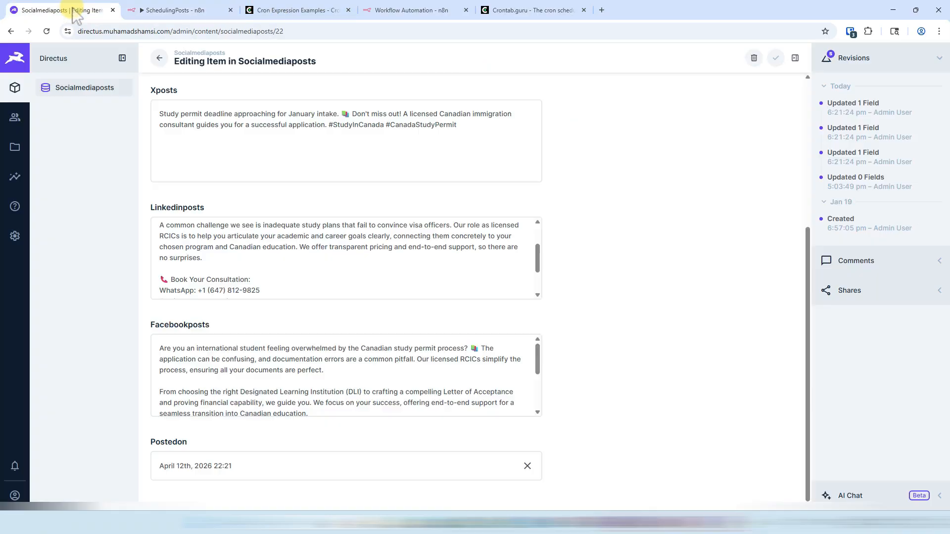
{"action": "left_click", "coordinate": [159, 58]}
{"action": "scroll", "coordinate": [327, 307], "scroll_direction": "down", "scroll_amount": 2}
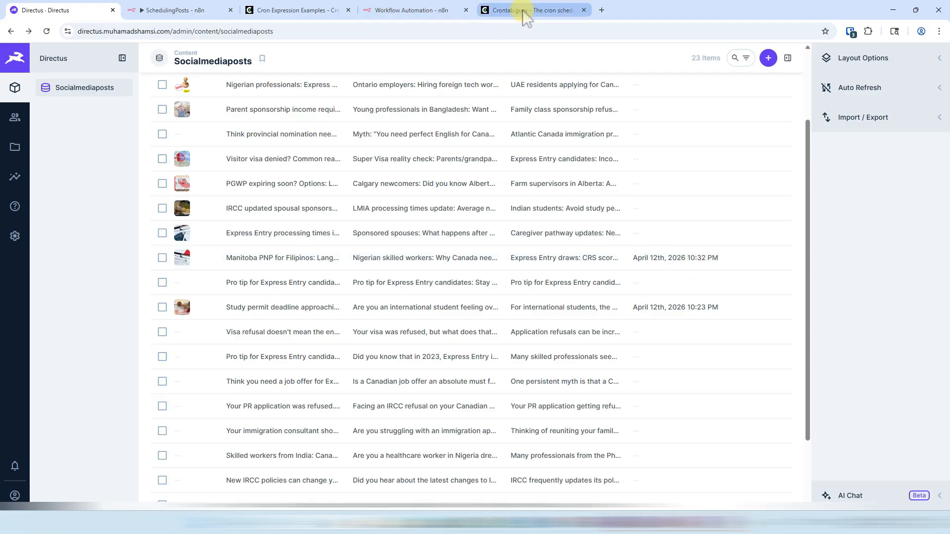
Open the x.com/TurningStoneImm profile in place of the cron examples page and check its latest post.
{"action": "left_click", "coordinate": [301, 10]}
{"action": "left_click", "coordinate": [299, 30]}
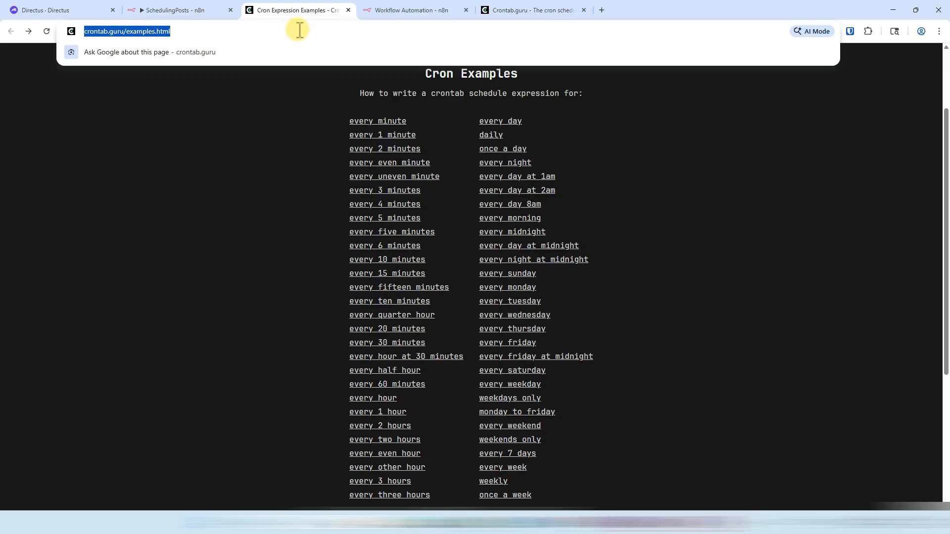
{"action": "type", "text": "x.com"}
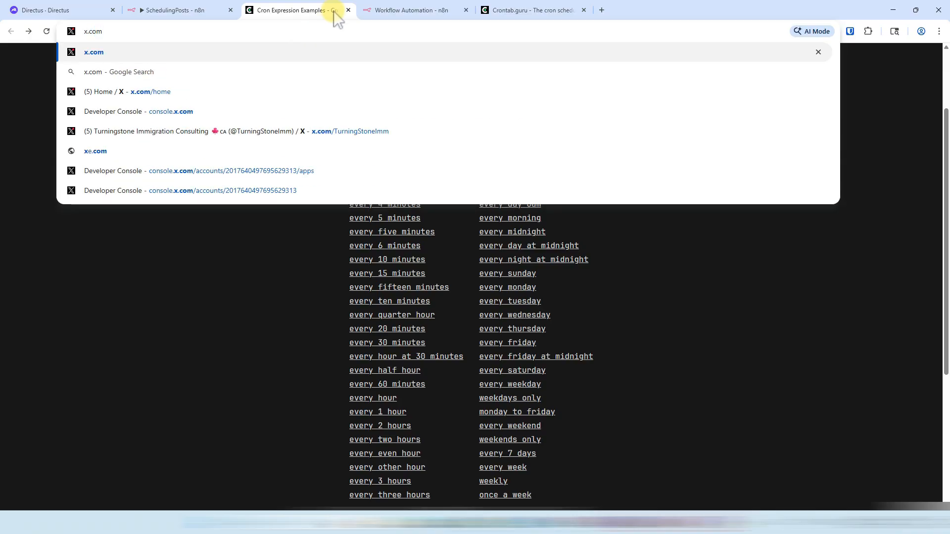
{"action": "left_click", "coordinate": [364, 134]}
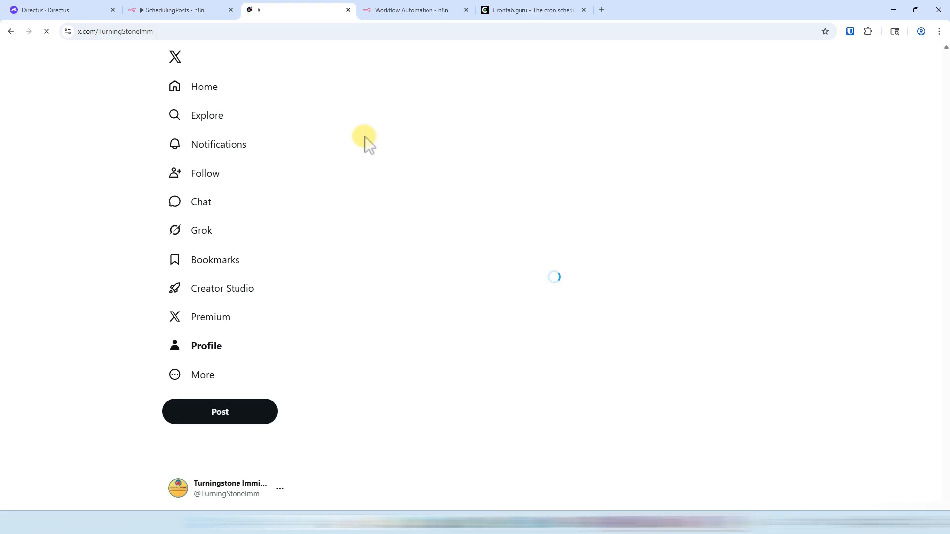
{"action": "scroll", "coordinate": [433, 322], "scroll_direction": "down", "scroll_amount": 2}
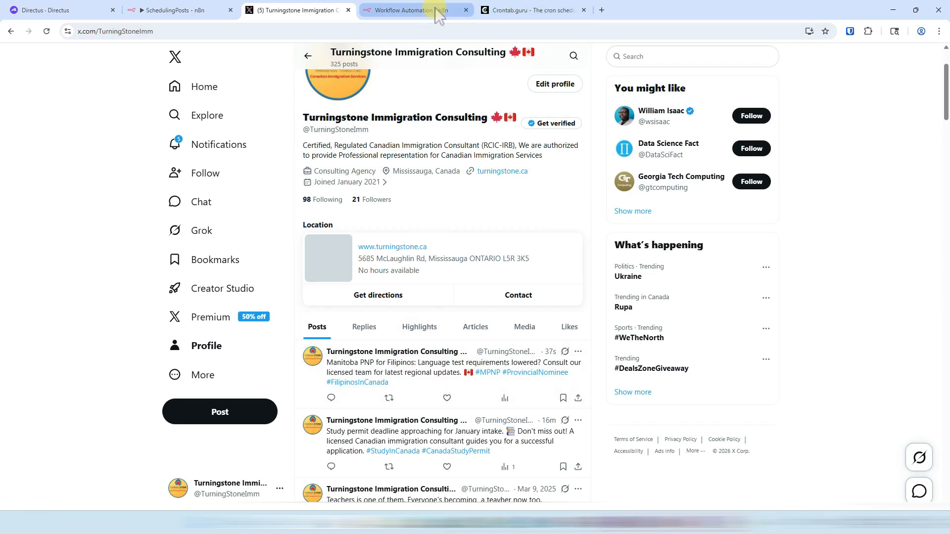
Open facebook.com/turningstoneimmigration in place of the Crontab.guru page, expand the newest post and review its text and image.
{"action": "left_click", "coordinate": [524, 19]}
{"action": "left_click", "coordinate": [521, 31]}
{"action": "type", "text": "facebook.com/turningstoneimmigration"}
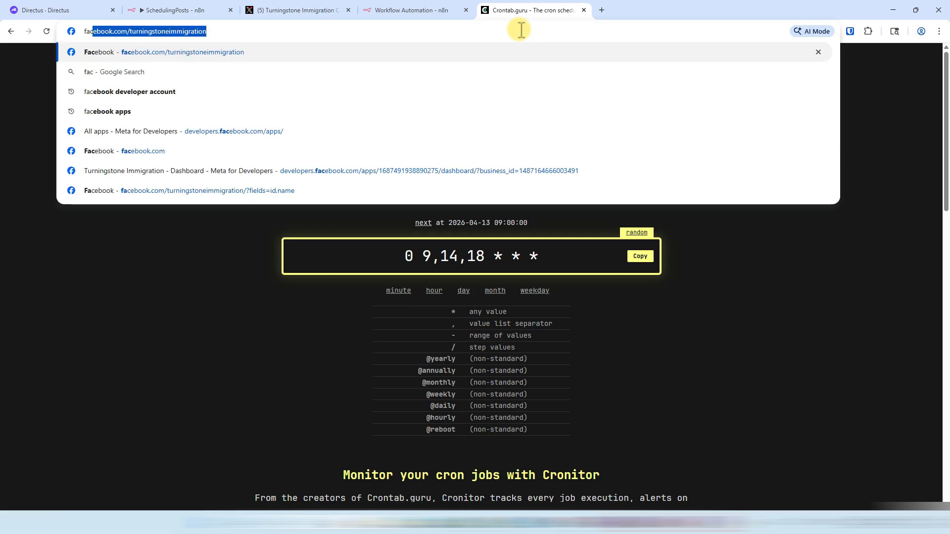
{"action": "key", "text": "Return"}
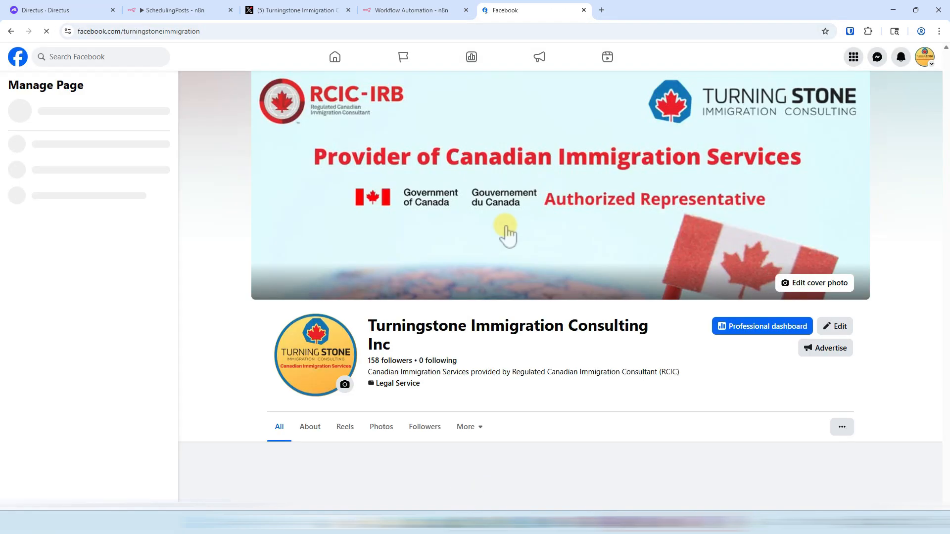
{"action": "scroll", "coordinate": [514, 257], "scroll_direction": "down", "scroll_amount": 4}
{"action": "scroll", "coordinate": [525, 272], "scroll_direction": "down", "scroll_amount": 4}
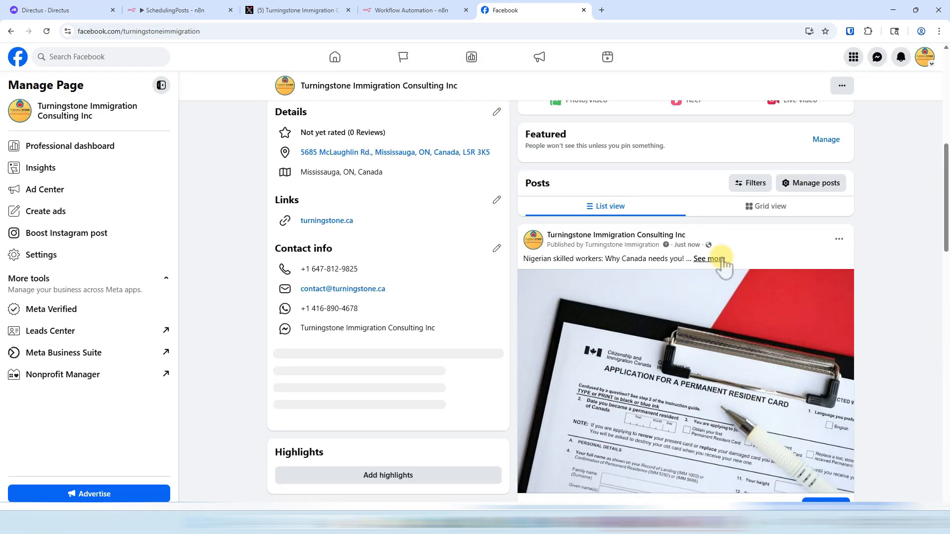
{"action": "left_click", "coordinate": [709, 258]}
{"action": "scroll", "coordinate": [695, 286], "scroll_direction": "down", "scroll_amount": 5}
{"action": "scroll", "coordinate": [682, 184], "scroll_direction": "up", "scroll_amount": 5}
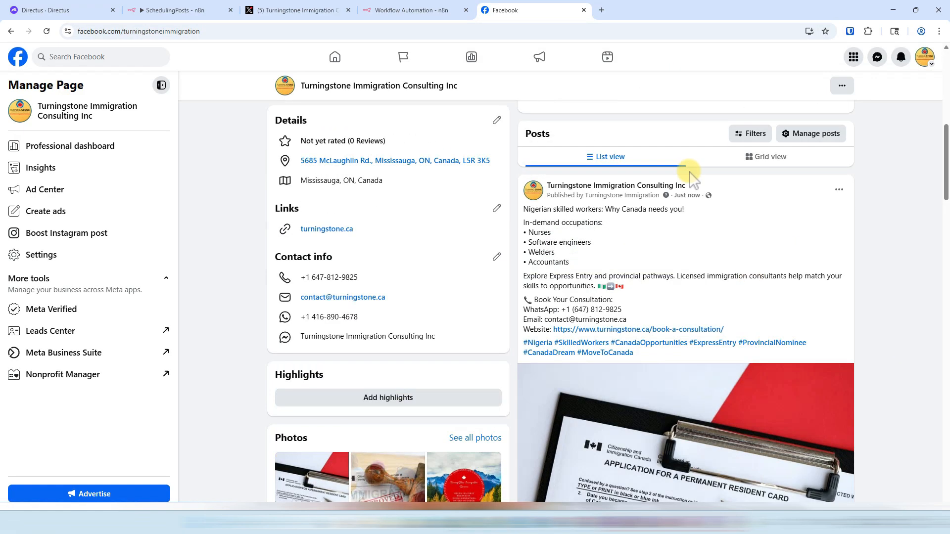
Open linkedin.com in a new browser tab and check the feed for the new post.
{"action": "left_click", "coordinate": [602, 9]}
{"action": "type", "text": "link"}
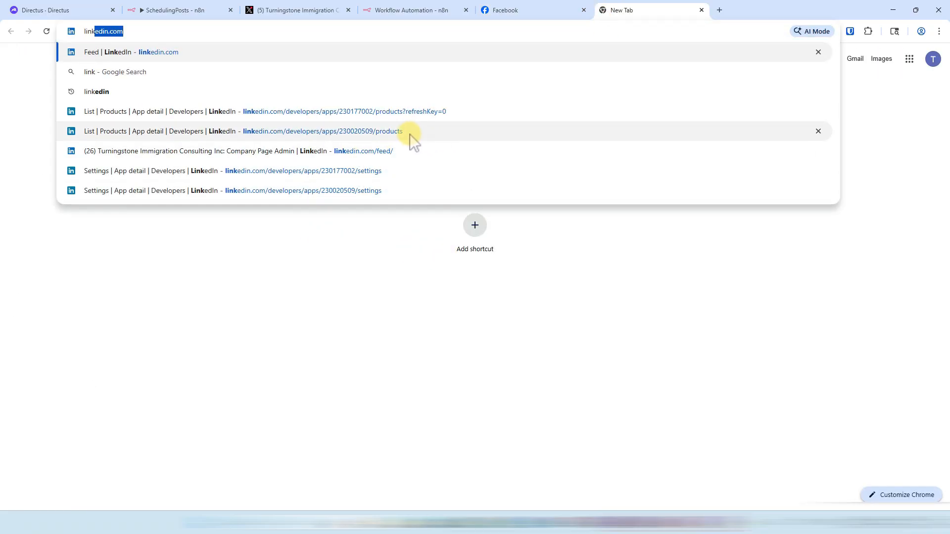
{"action": "left_click", "coordinate": [173, 51]}
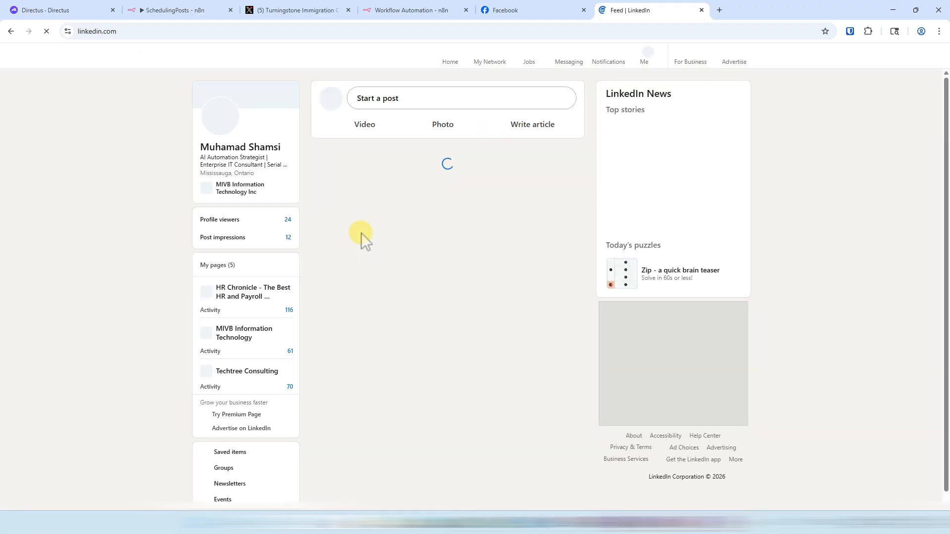
{"action": "left_click", "coordinate": [333, 212]}
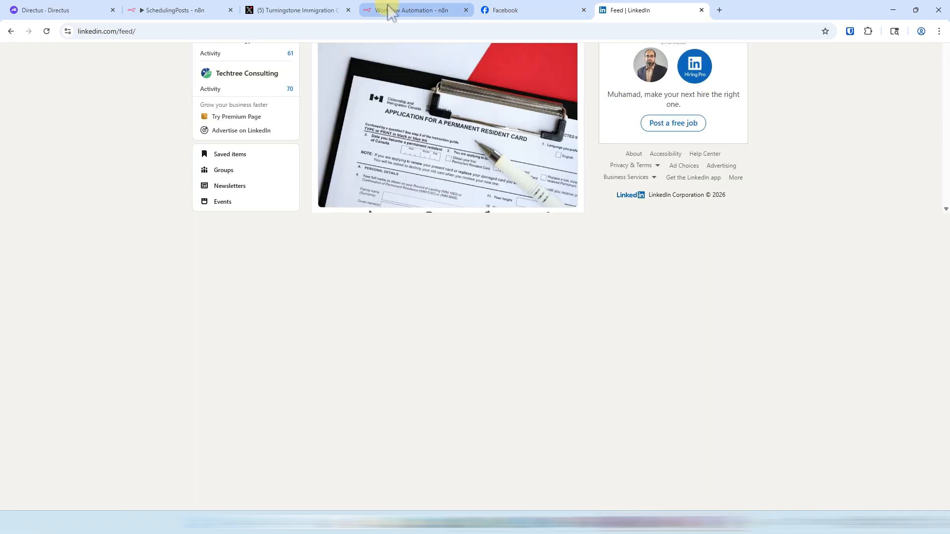
Return to the SchedulingPosts workflow in n8n, close the node details, and review the 18:31:54, 18:26:48 and 18:23:14 executions.
{"action": "left_click", "coordinate": [391, 10]}
{"action": "left_click", "coordinate": [190, 14]}
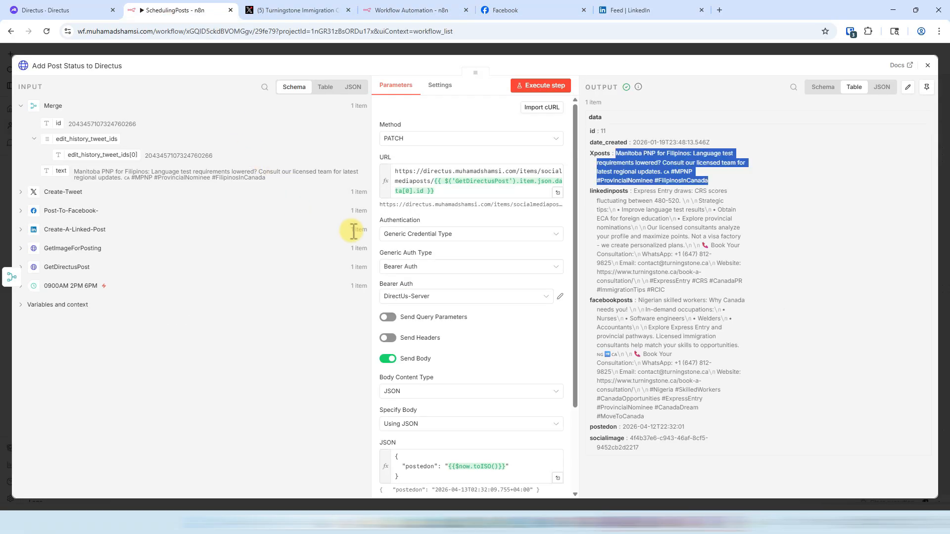
{"action": "key", "text": "Escape"}
{"action": "left_click", "coordinate": [477, 75]}
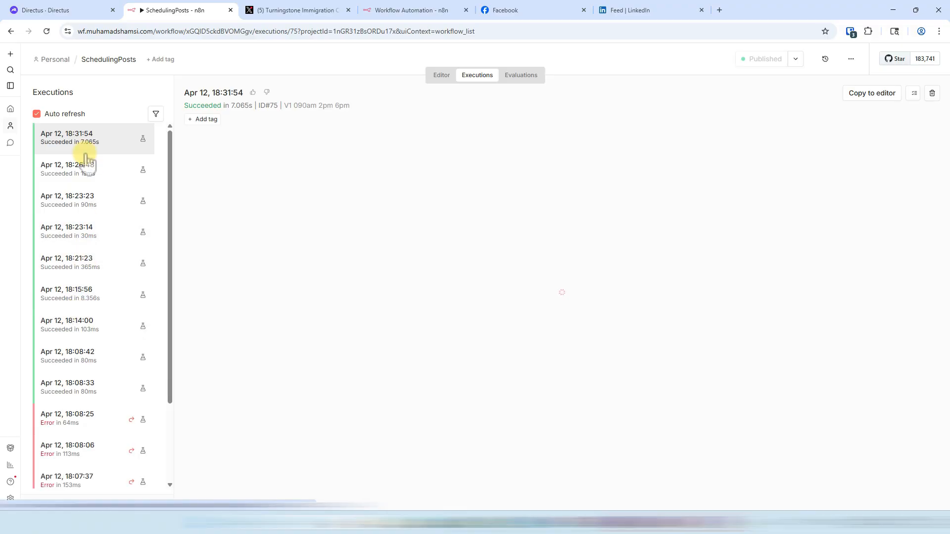
{"action": "left_click", "coordinate": [93, 168]}
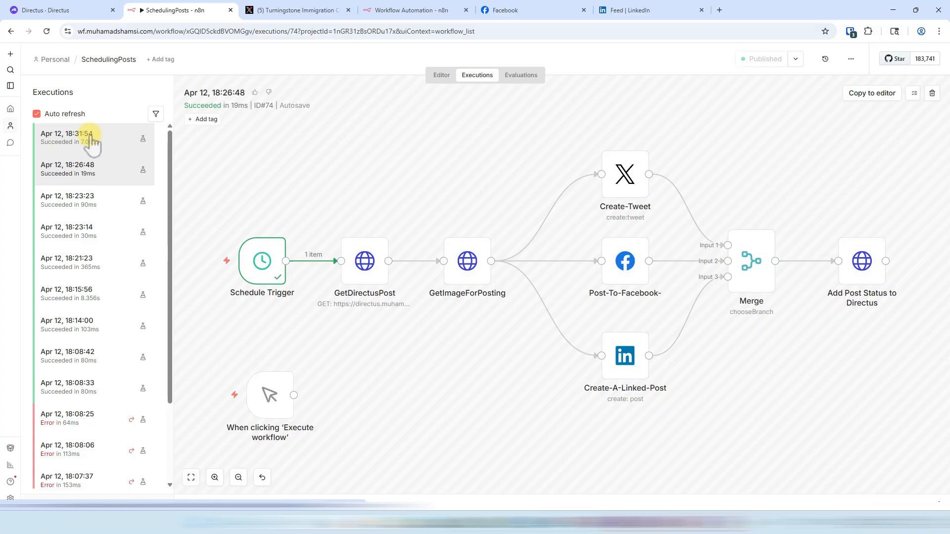
{"action": "left_click", "coordinate": [92, 141]}
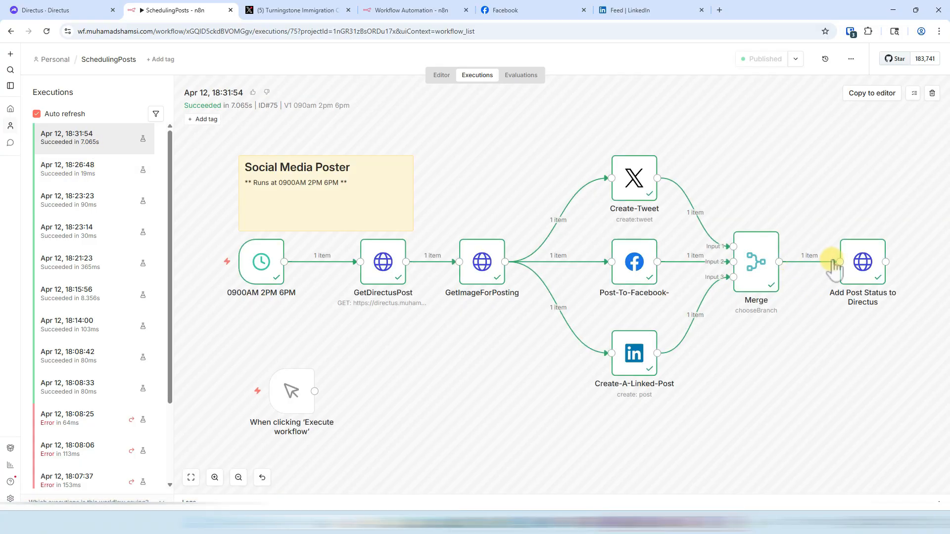
{"action": "left_click", "coordinate": [95, 239]}
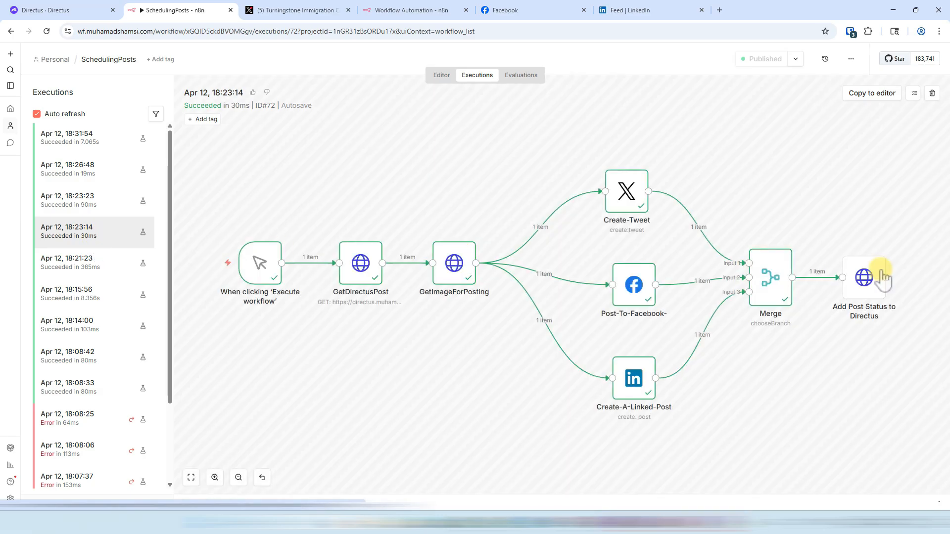
View the Personal project's workflow list and reopen SchedulingPosts from it.
{"action": "left_click", "coordinate": [55, 59]}
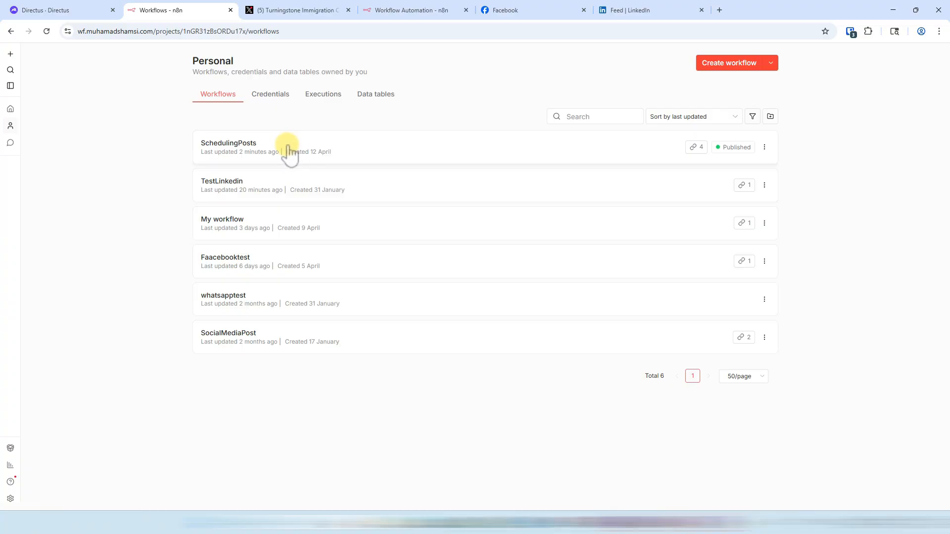
{"action": "left_click", "coordinate": [370, 147]}
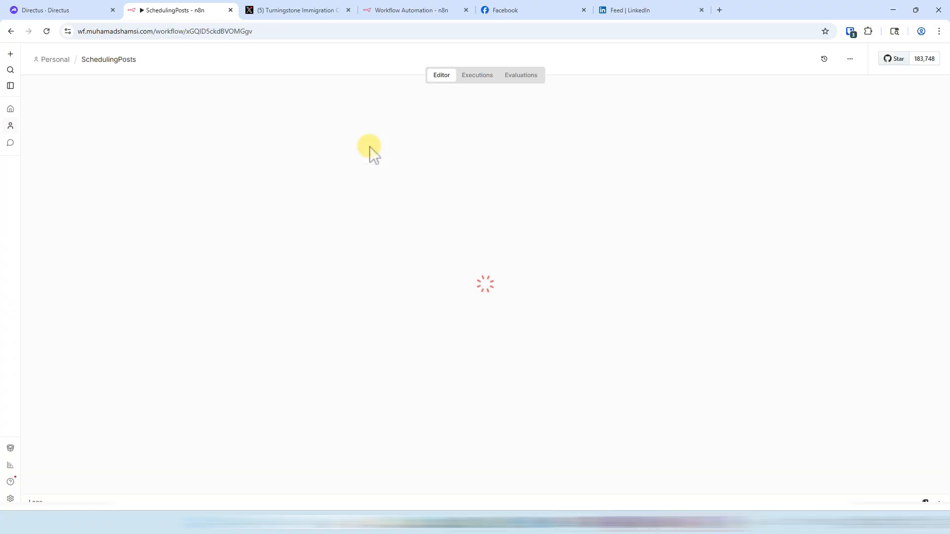